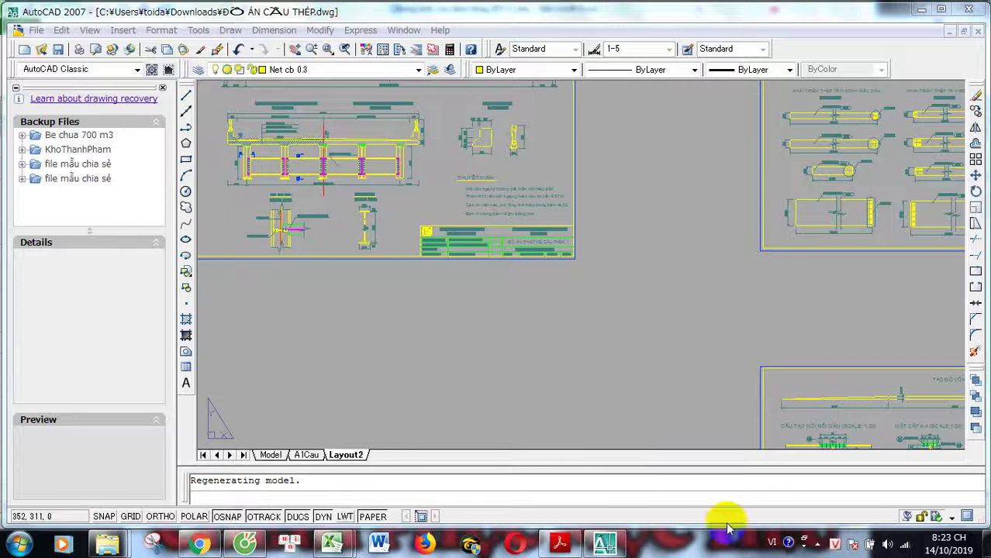
Dismiss the hidden-icons tray popup and begin zooming into the Layout2 drawing.
left_click(819, 544)
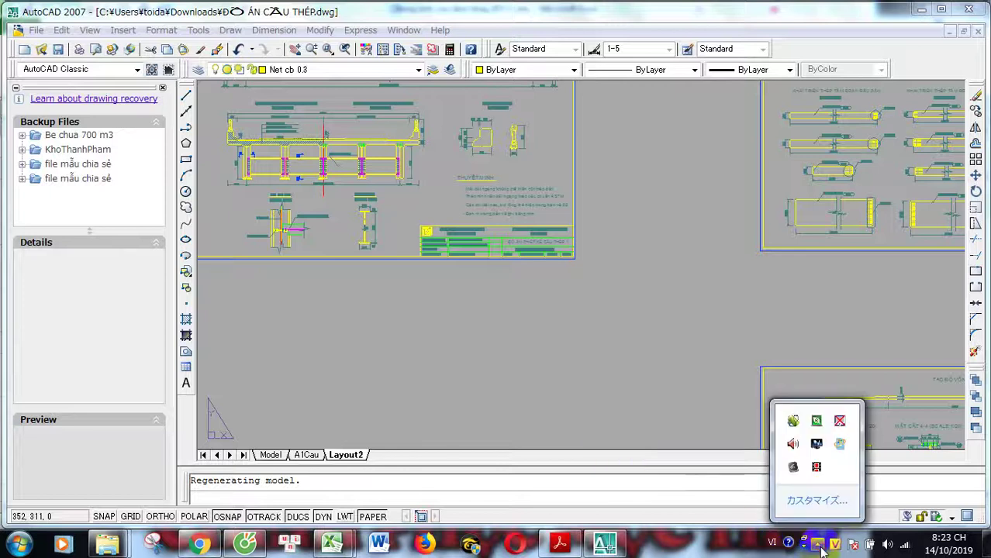
left_click(570, 393)
scroll(460, 327, "down", 5)
scroll(504, 310, "up", 3)
scroll(454, 114, "up", 3)
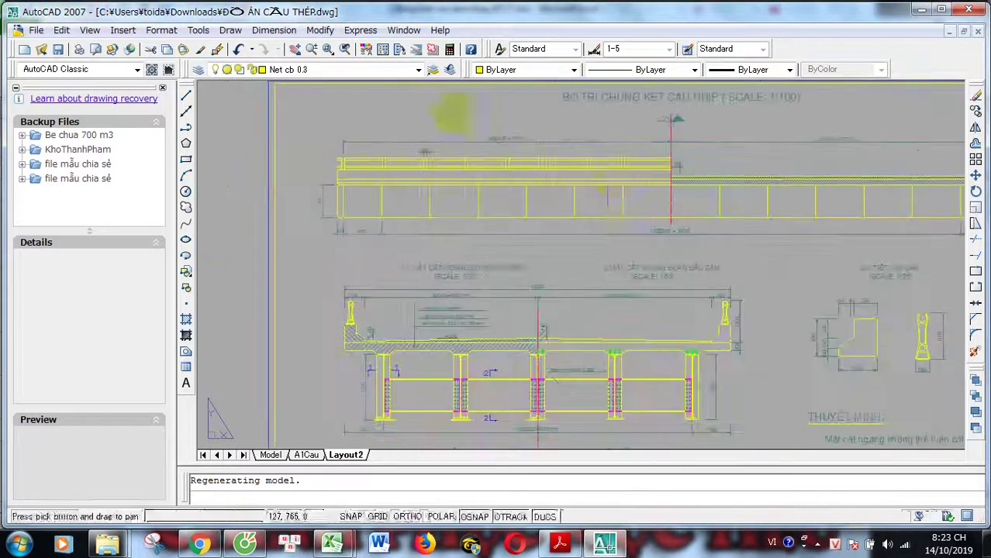
scroll(630, 192, "down", 3)
scroll(596, 194, "up", 3)
scroll(502, 225, "down", 5)
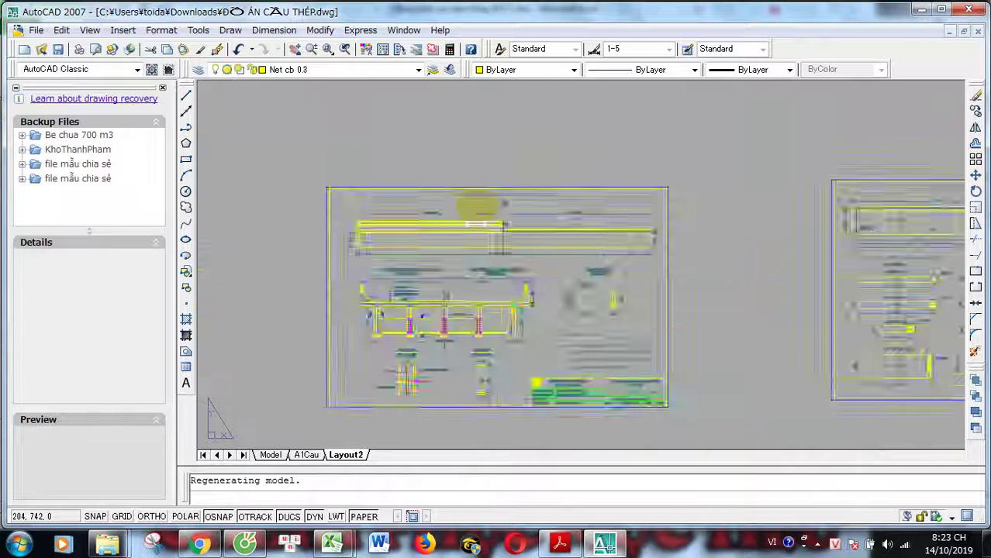
scroll(474, 202, "up", 5)
scroll(475, 195, "up", 1)
scroll(480, 204, "down", 3)
scroll(504, 297, "up", 3)
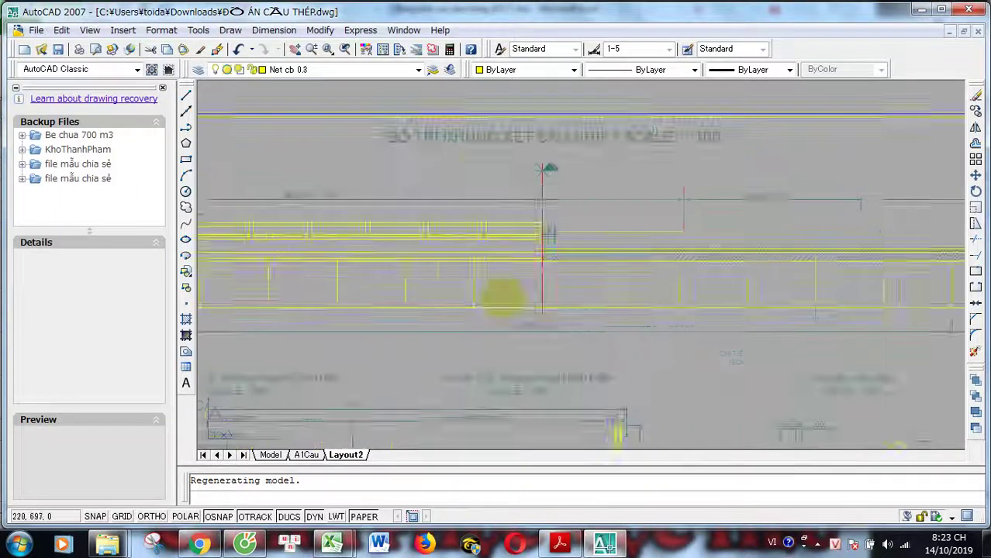
scroll(453, 259, "up", 2)
scroll(502, 264, "down", 2)
scroll(491, 268, "down", 2)
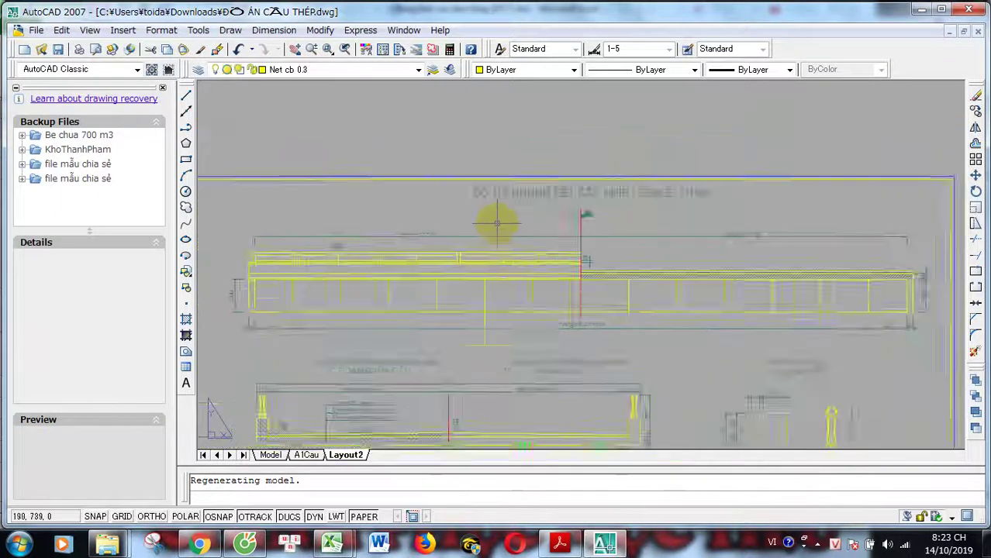
scroll(481, 279, "up", 4)
scroll(372, 419, "up", 1)
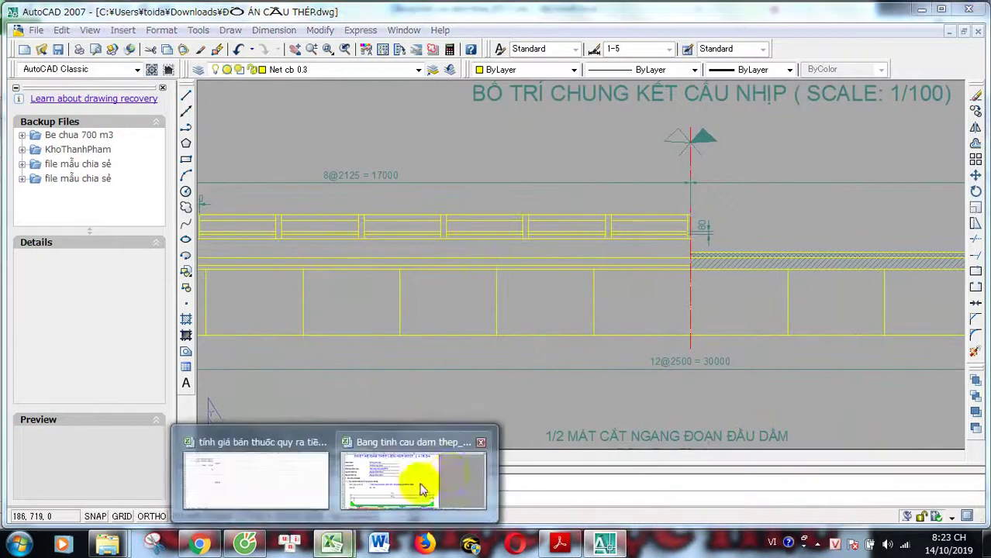
Zoom in on the girder cross-section with 4@2000=8000 mm spacing and its 1-1, 2-2 marks.
scroll(516, 246, "down", 4)
scroll(515, 248, "up", 3)
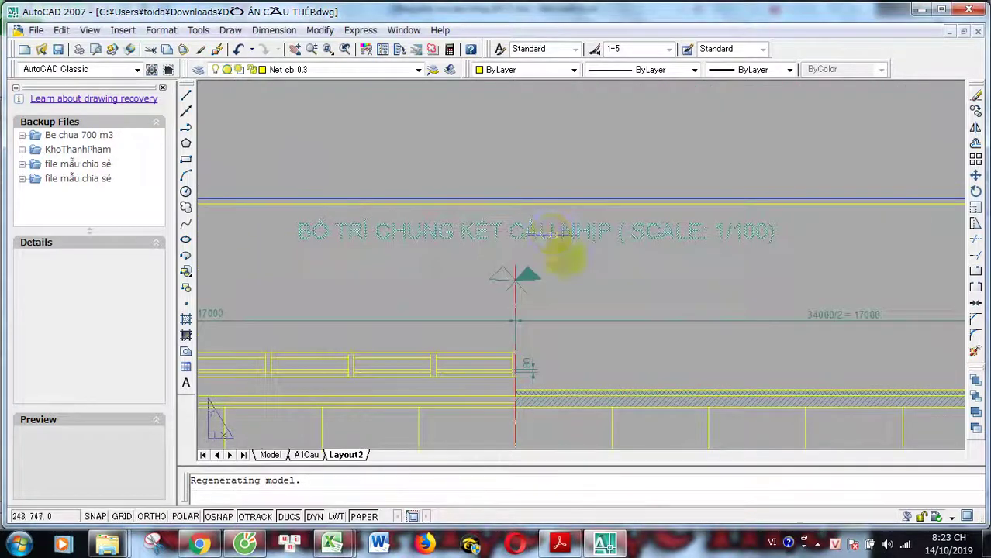
scroll(563, 254, "up", 1)
scroll(609, 155, "down", 2)
scroll(432, 214, "down", 1)
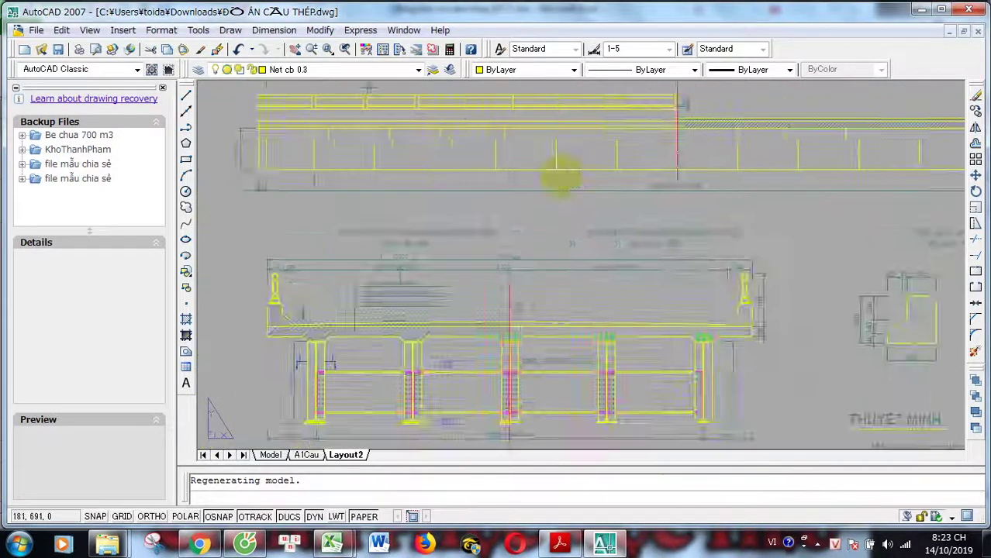
scroll(465, 295, "down", 1)
scroll(504, 361, "up", 3)
scroll(504, 362, "up", 1)
scroll(504, 361, "down", 1)
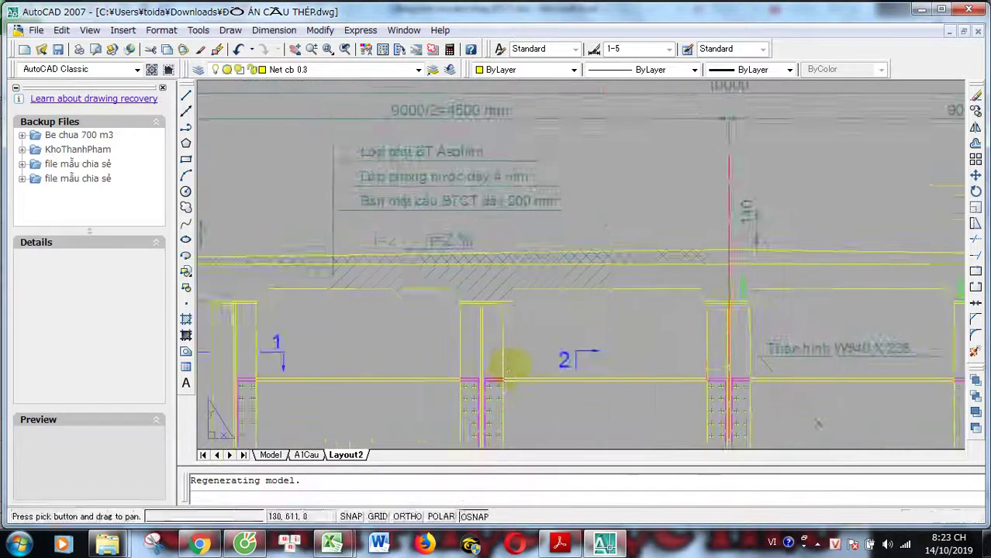
scroll(508, 362, "down", 1)
scroll(530, 281, "up", 2)
scroll(634, 284, "down", 2)
scroll(635, 284, "down", 2)
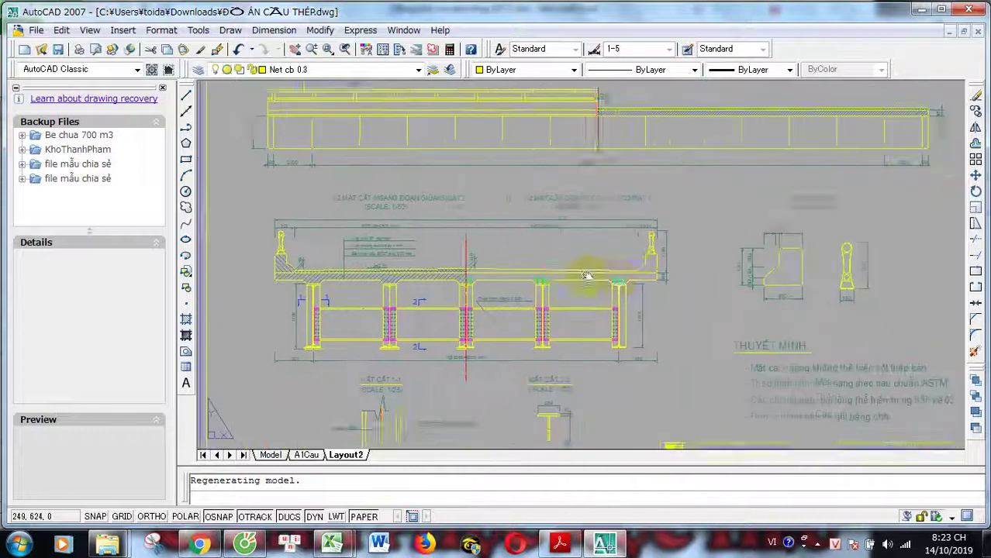
scroll(685, 274, "up", 2)
scroll(748, 166, "down", 1)
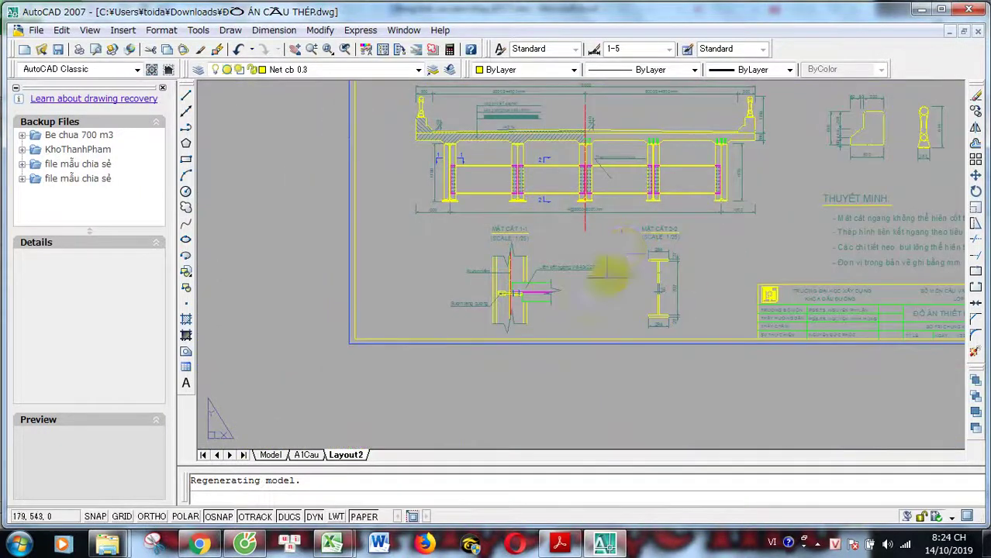
scroll(728, 240, "up", 3)
scroll(729, 246, "down", 3)
scroll(586, 255, "up", 2)
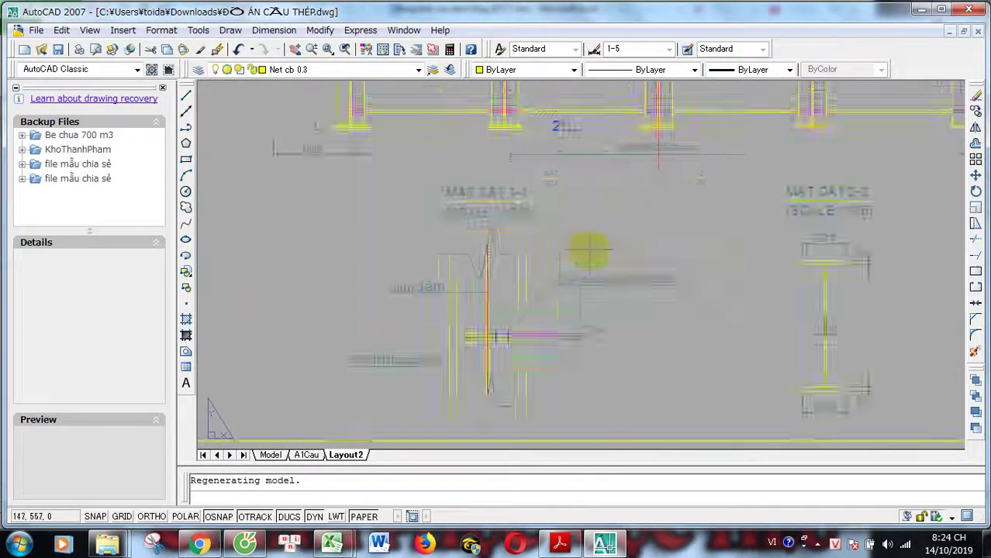
scroll(542, 321, "up", 1)
scroll(551, 349, "up", 1)
scroll(551, 348, "down", 2)
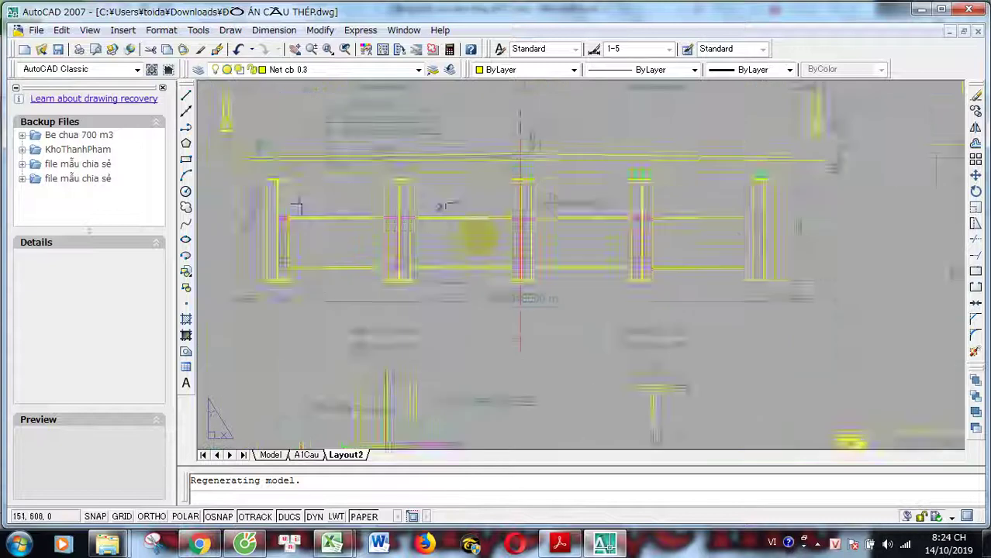
scroll(475, 233, "up", 1)
scroll(477, 264, "up", 1)
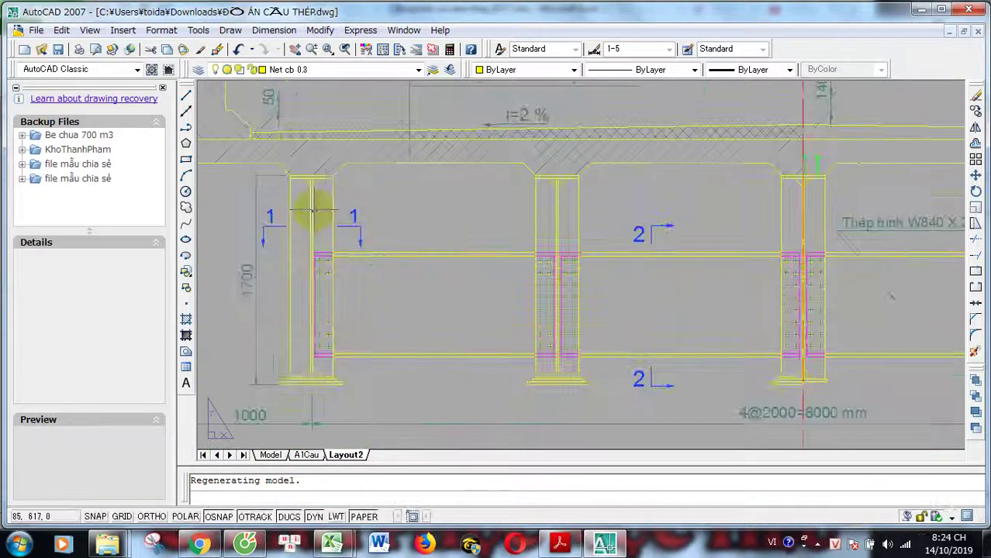
Center and inspect the deck layer labels and the W840 X 226 girder label.
scroll(314, 211, "down", 2)
scroll(457, 228, "up", 1)
scroll(468, 186, "down", 2)
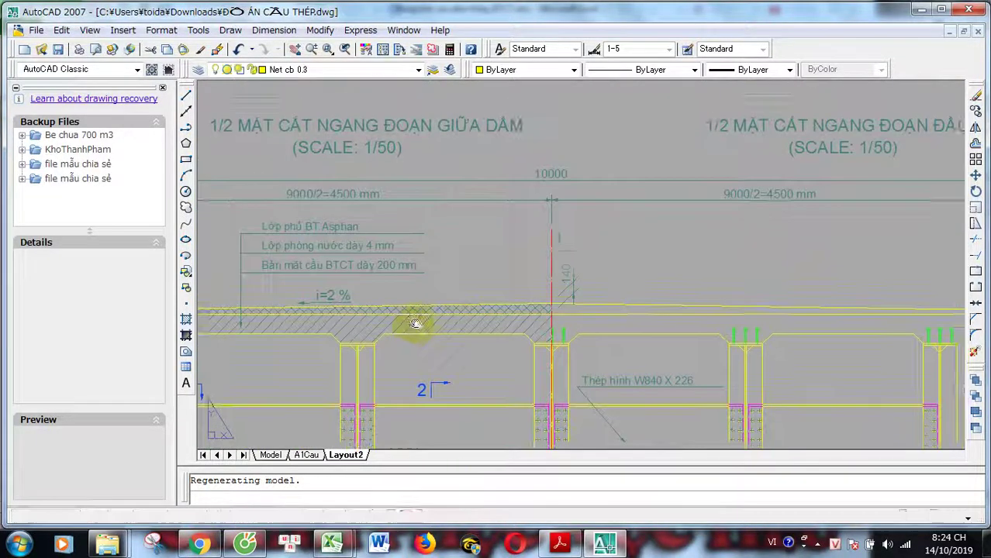
scroll(276, 287, "up", 3)
left_click_drag(300, 293, 443, 231)
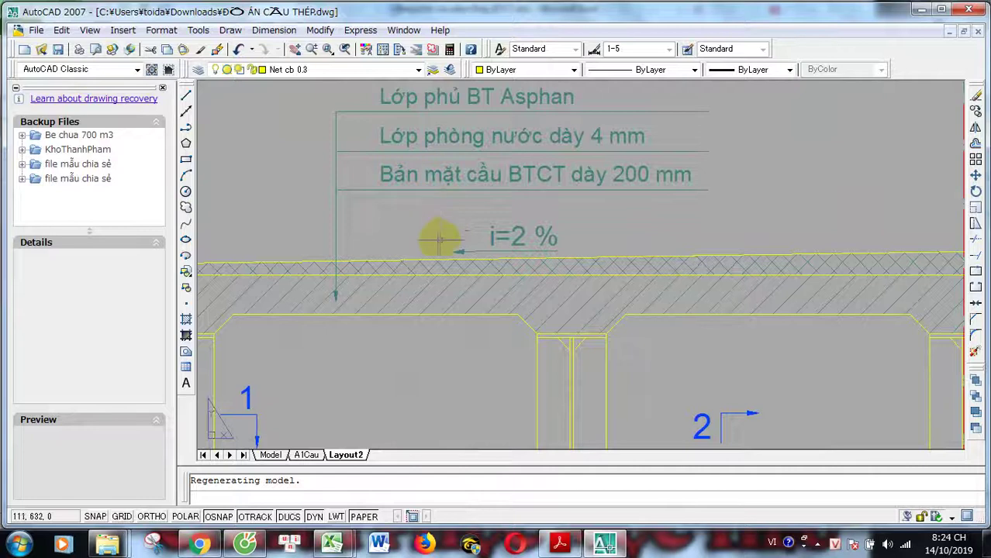
scroll(439, 242, "down", 1)
scroll(526, 190, "down", 1)
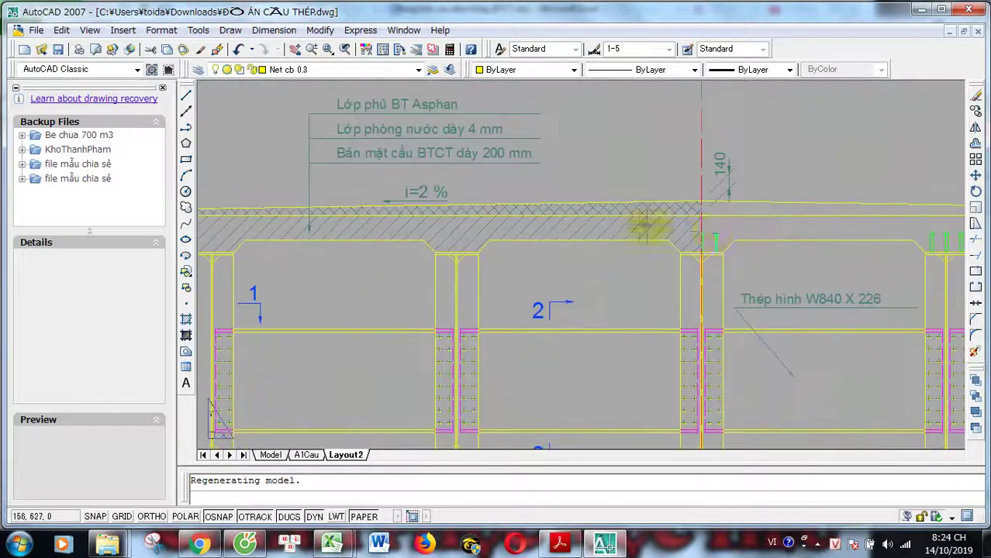
scroll(664, 233, "up", 2)
scroll(522, 243, "up", 1)
scroll(658, 266, "up", 2)
scroll(657, 233, "up", 1)
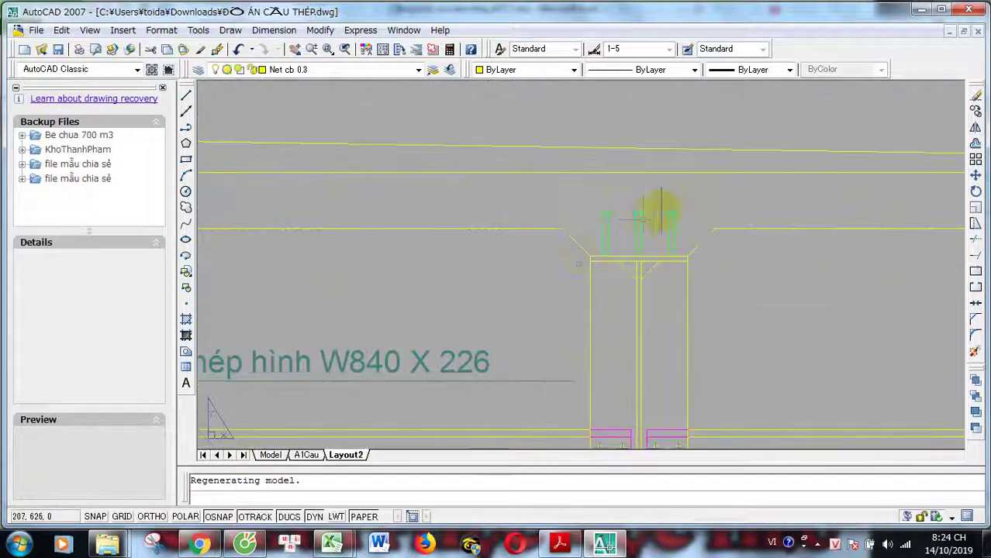
scroll(612, 242, "up", 3)
scroll(624, 330, "down", 4)
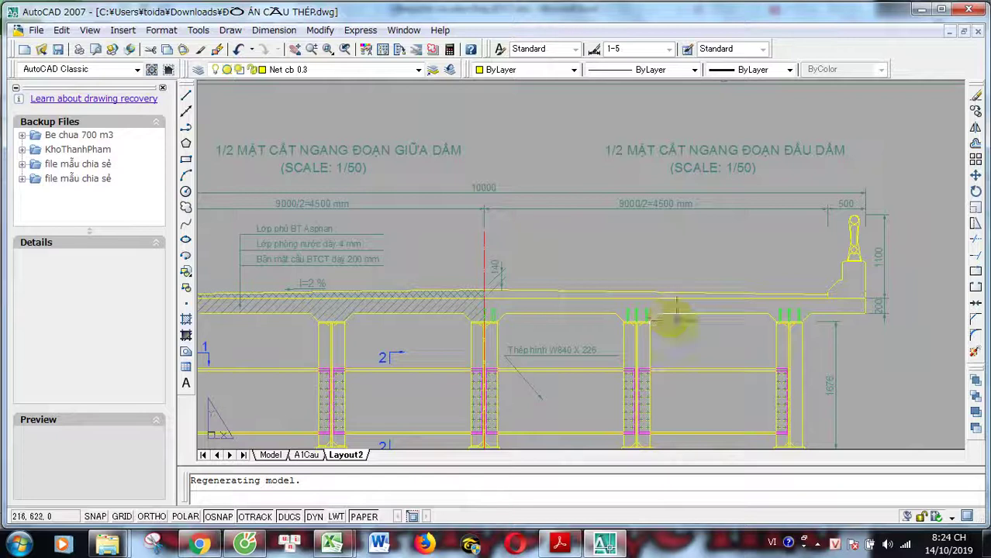
scroll(609, 321, "up", 2)
scroll(541, 233, "up", 2)
scroll(566, 263, "down", 3)
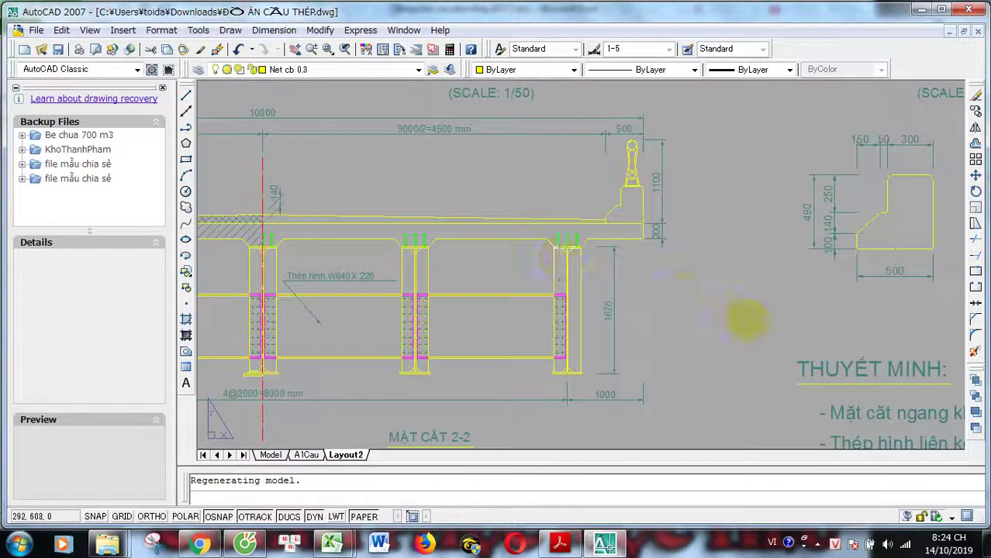
scroll(747, 318, "down", 1)
scroll(631, 343, "up", 1)
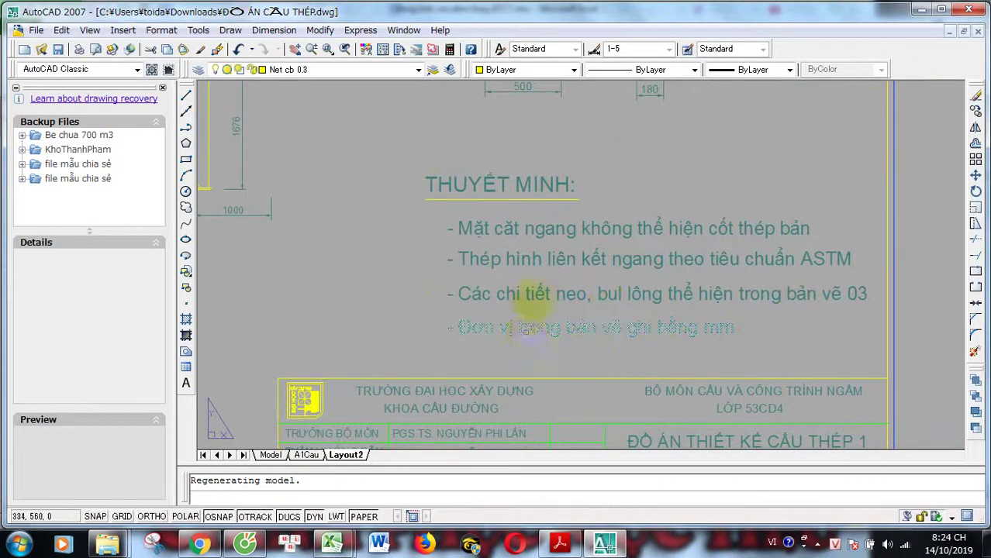
Review the THUYẾT MINH notes, then zoom out to the full Layout2 overview.
scroll(532, 310, "down", 6)
scroll(527, 295, "down", 1)
scroll(504, 248, "up", 5)
scroll(553, 258, "down", 5)
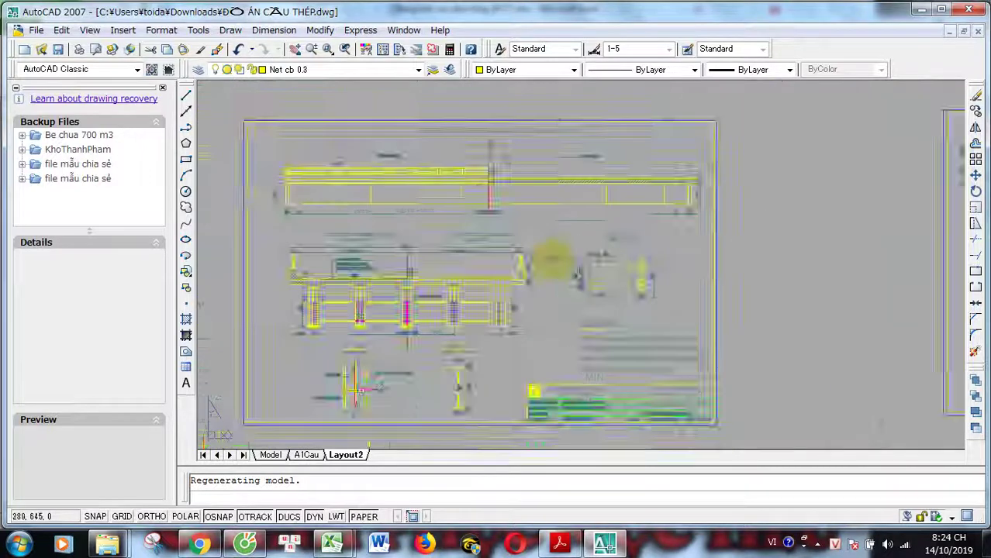
scroll(465, 217, "up", 4)
scroll(514, 328, "down", 2)
scroll(566, 210, "down", 4)
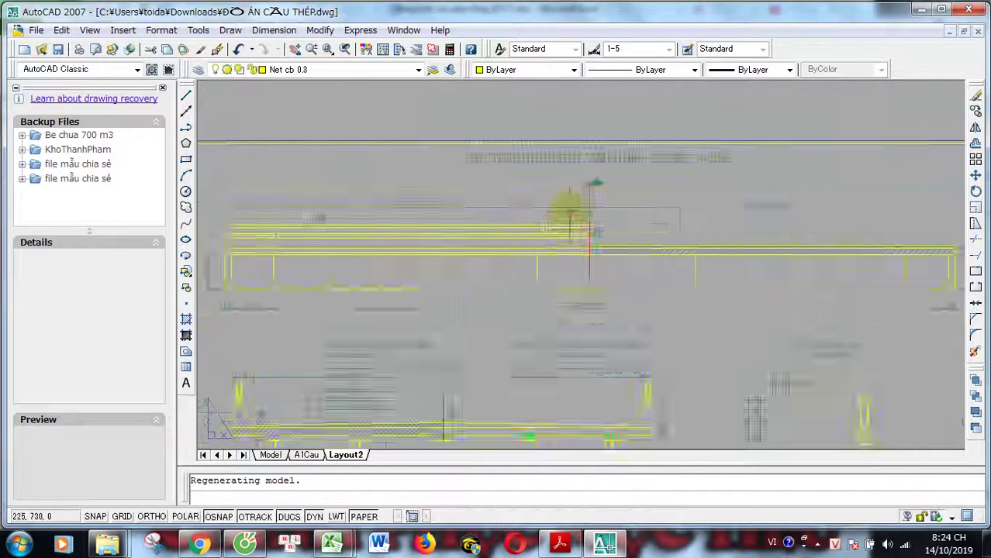
scroll(543, 259, "up", 3)
scroll(496, 260, "up", 3)
scroll(442, 233, "up", 2)
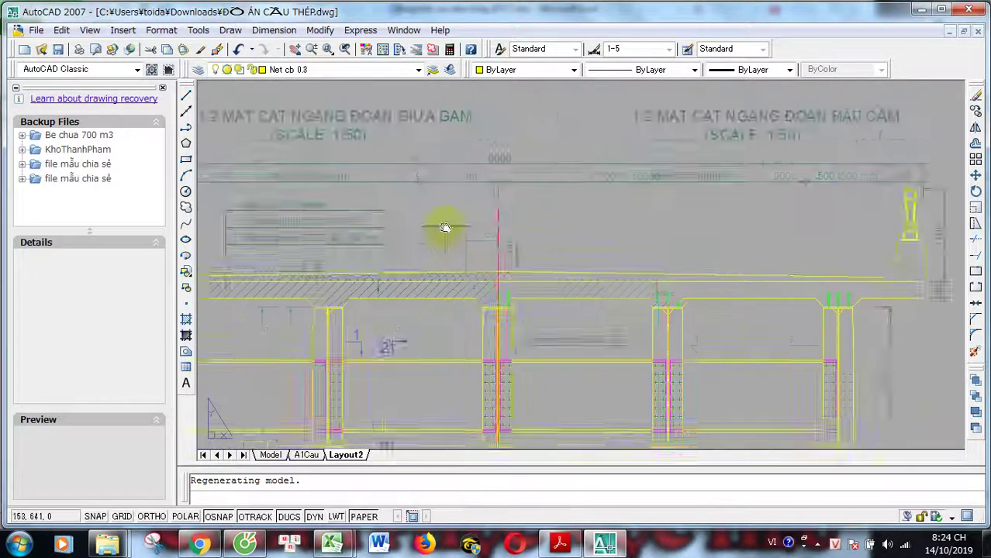
scroll(500, 174, "up", 2)
scroll(469, 210, "down", 4)
scroll(630, 200, "up", 3)
scroll(637, 172, "up", 2)
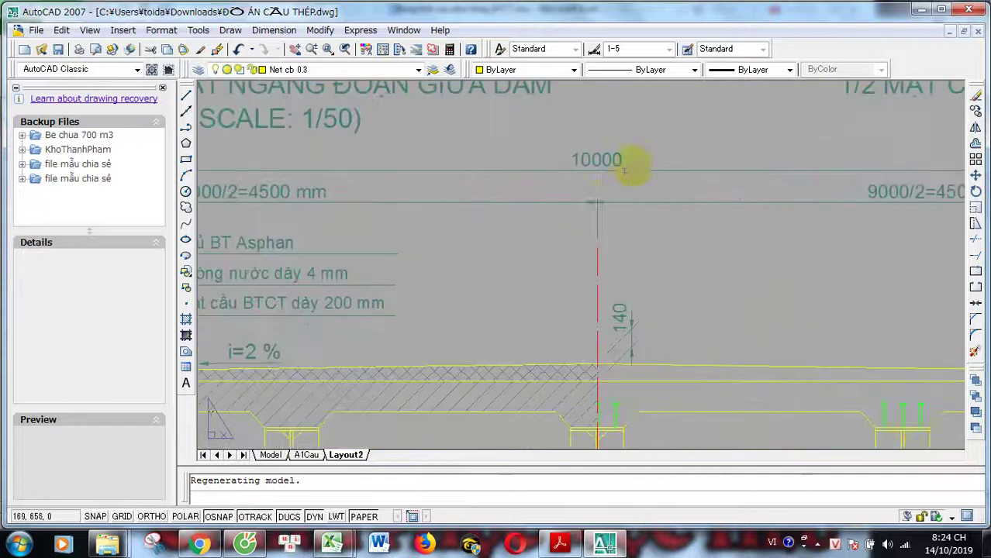
scroll(620, 225, "down", 5)
scroll(600, 267, "up", 3)
scroll(465, 287, "down", 1)
scroll(388, 299, "down", 3)
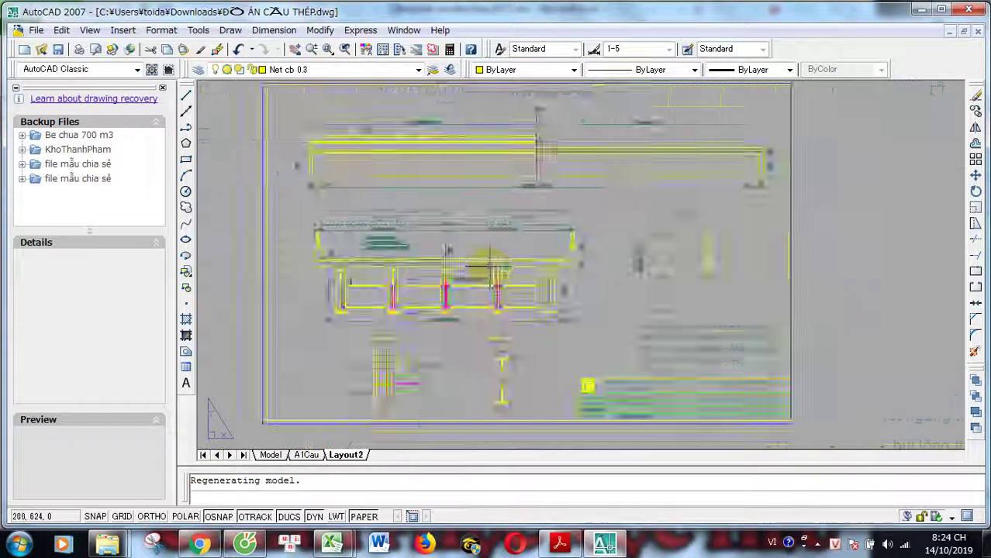
scroll(520, 286, "up", 4)
scroll(543, 283, "down", 2)
scroll(737, 276, "down", 2)
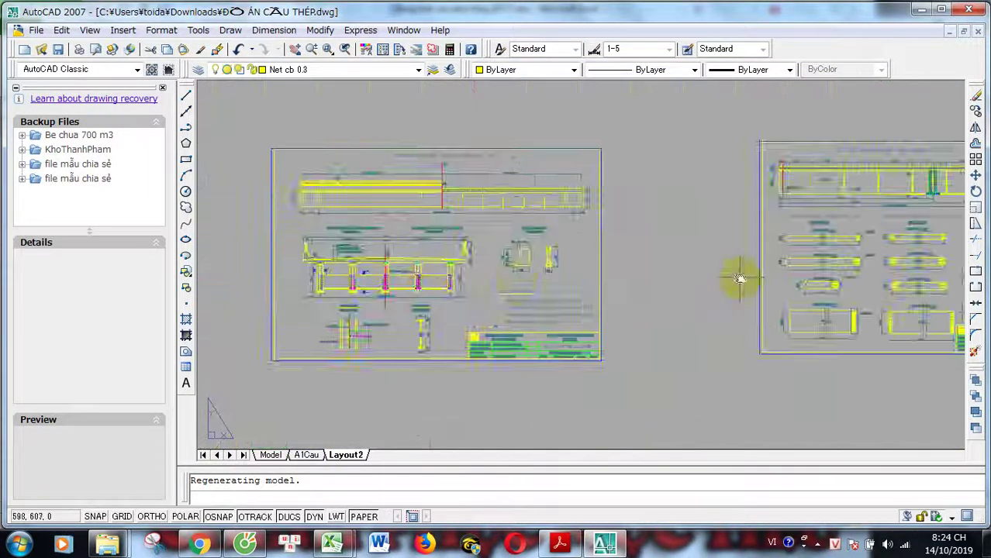
scroll(543, 194, "up", 2)
scroll(440, 147, "up", 2)
scroll(453, 209, "up", 1)
scroll(466, 263, "up", 1)
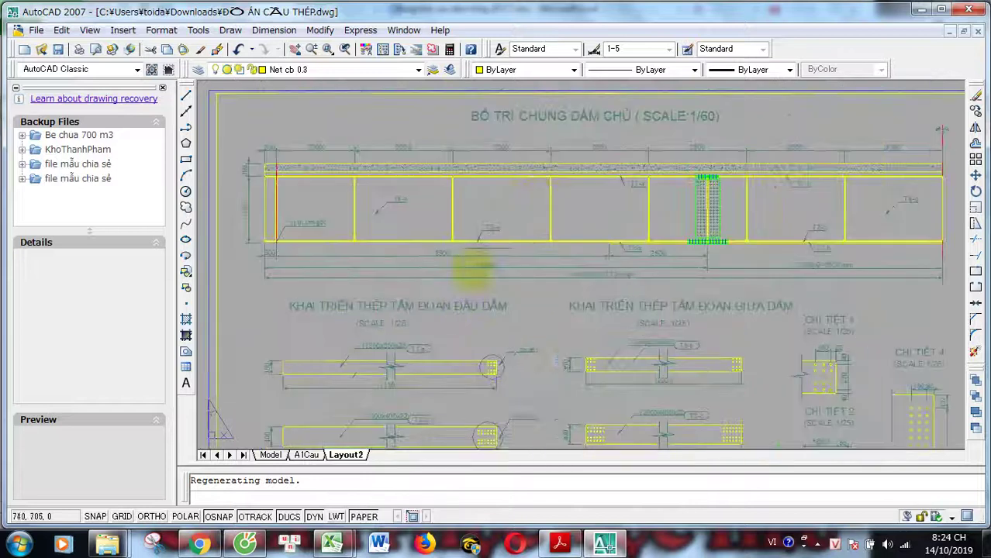
scroll(519, 254, "up", 1)
scroll(505, 194, "up", 2)
scroll(504, 198, "down", 2)
scroll(471, 261, "down", 3)
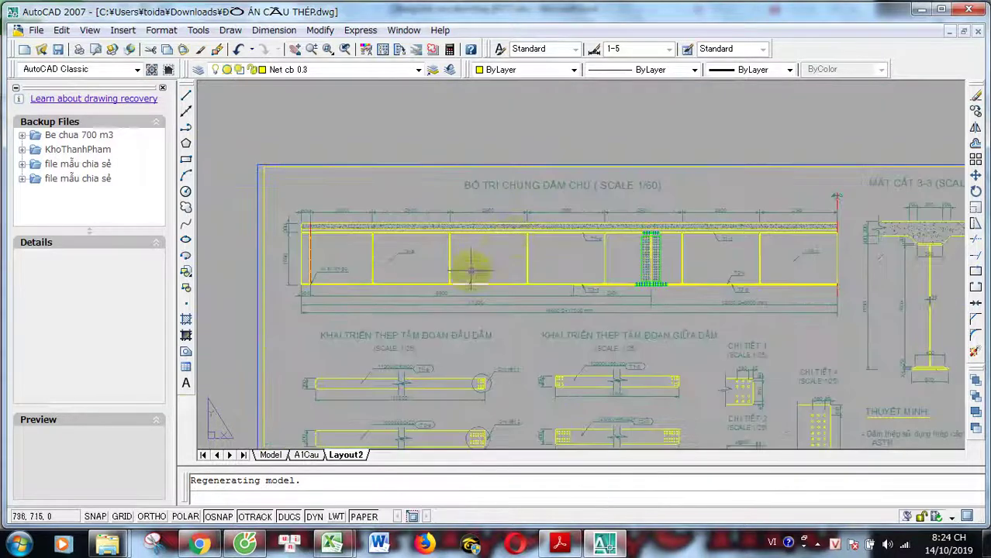
scroll(376, 269, "up", 4)
scroll(857, 279, "down", 2)
scroll(857, 279, "up", 1)
scroll(736, 272, "up", 1)
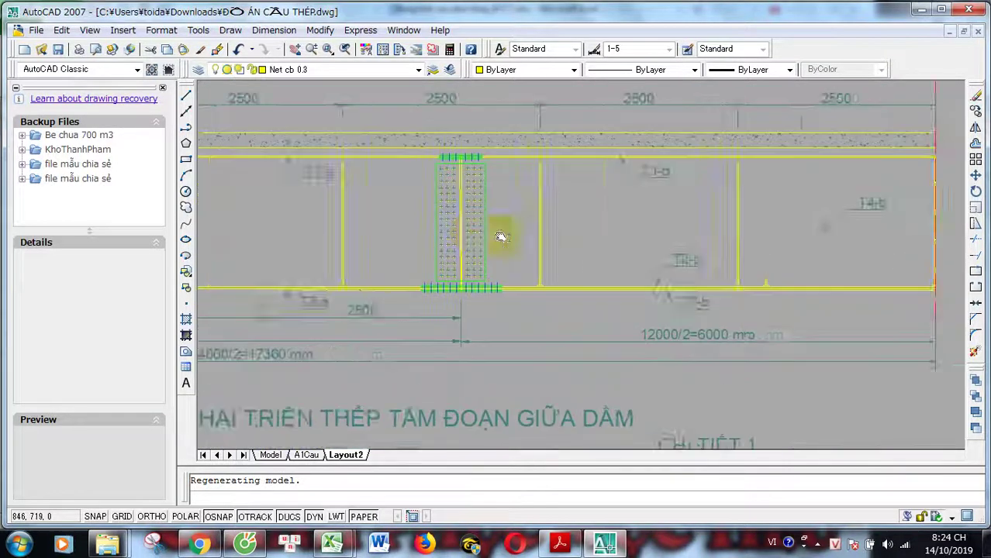
scroll(594, 221, "down", 2)
scroll(759, 195, "down", 1)
scroll(685, 261, "down", 1)
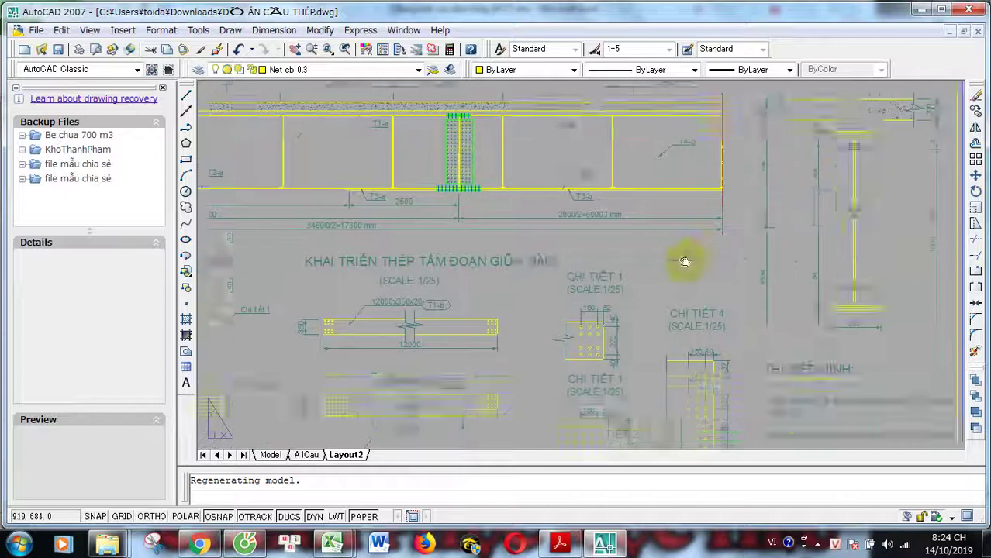
scroll(600, 221, "down", 1)
scroll(448, 123, "up", 3)
scroll(522, 256, "up", 2)
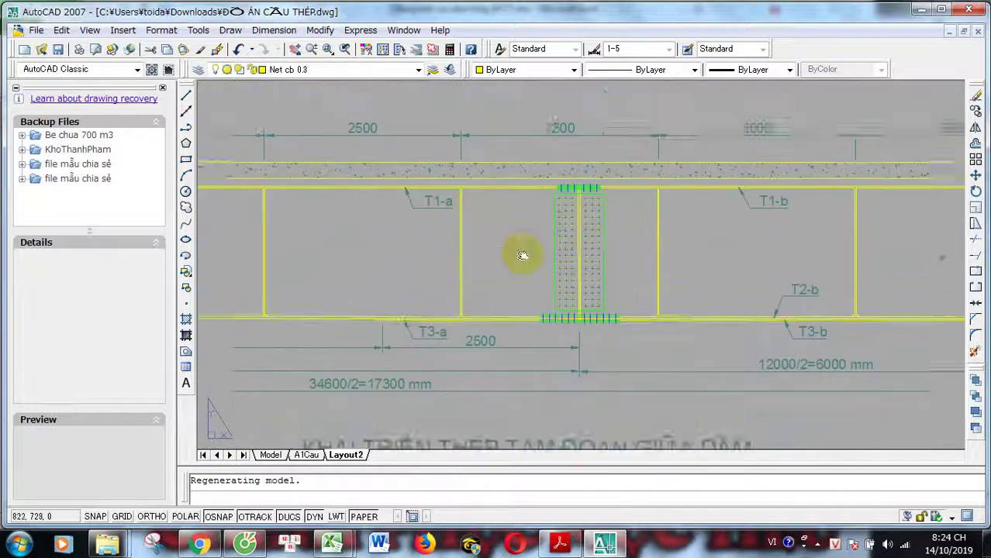
scroll(571, 252, "up", 2)
scroll(593, 242, "up", 2)
scroll(550, 245, "down", 2)
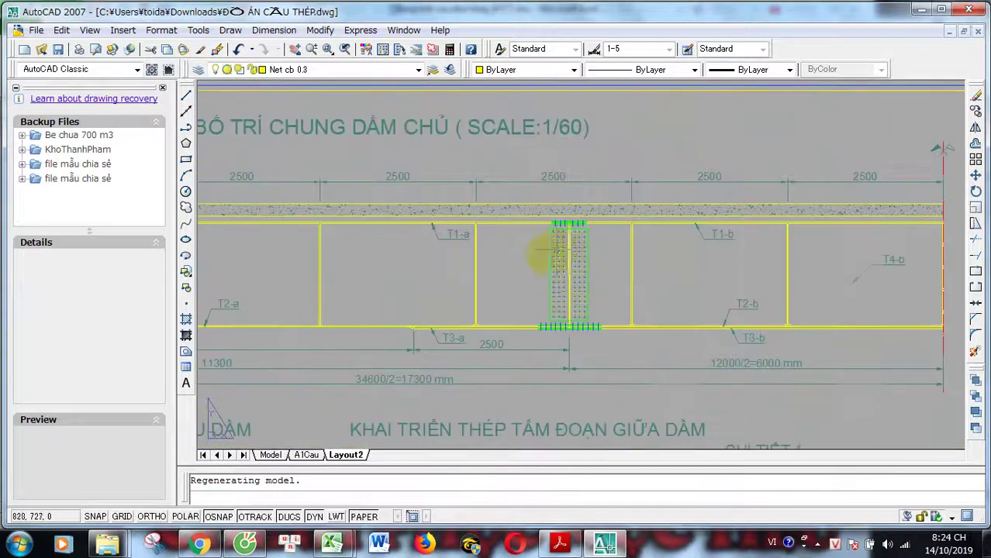
scroll(546, 237, "down", 2)
scroll(615, 221, "up", 2)
scroll(475, 200, "up", 2)
scroll(475, 179, "up", 1)
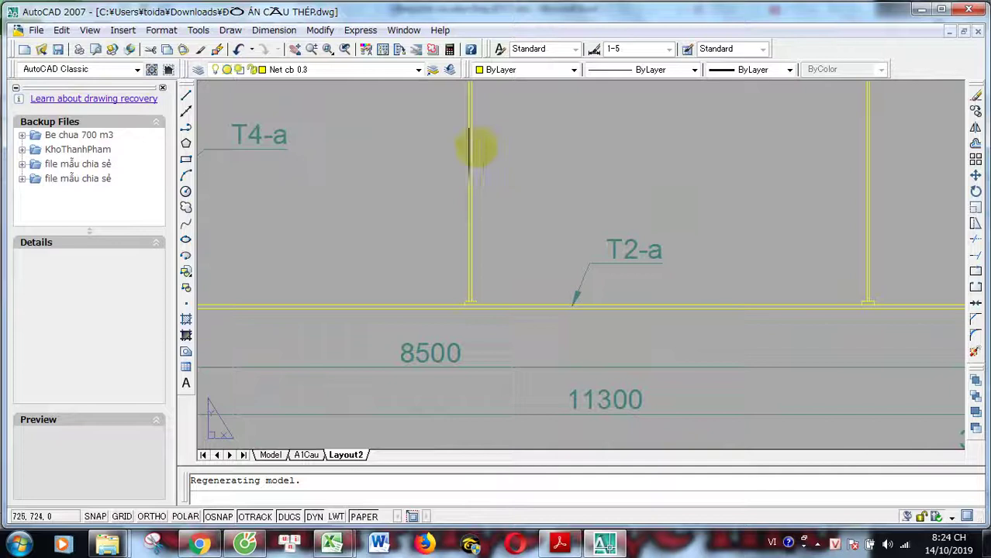
scroll(457, 201, "down", 3)
scroll(387, 203, "up", 3)
scroll(387, 220, "down", 2)
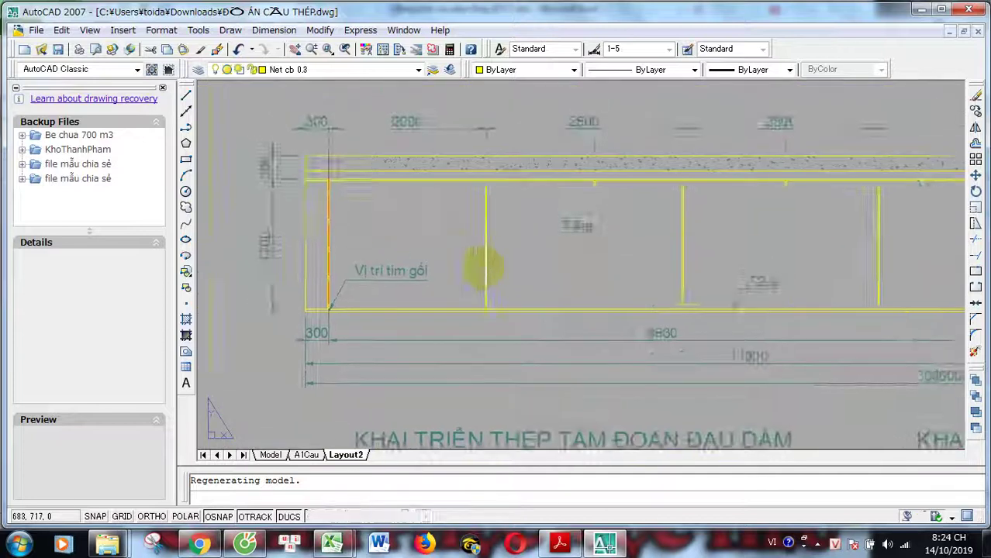
scroll(475, 266, "down", 2)
scroll(589, 295, "up", 2)
scroll(648, 311, "up", 1)
scroll(586, 177, "down", 1)
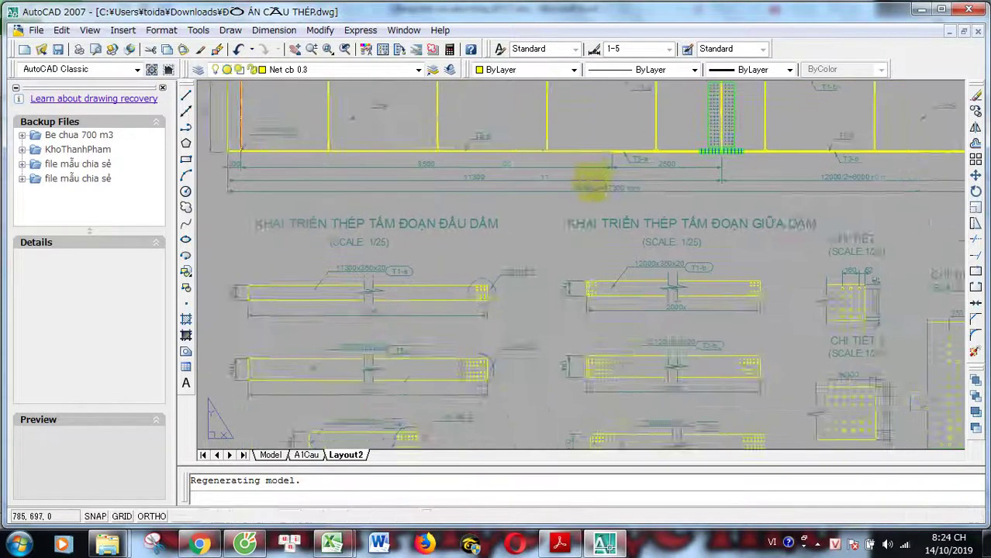
scroll(586, 177, "down", 2)
scroll(475, 262, "up", 2)
scroll(481, 124, "up", 1)
scroll(518, 256, "down", 3)
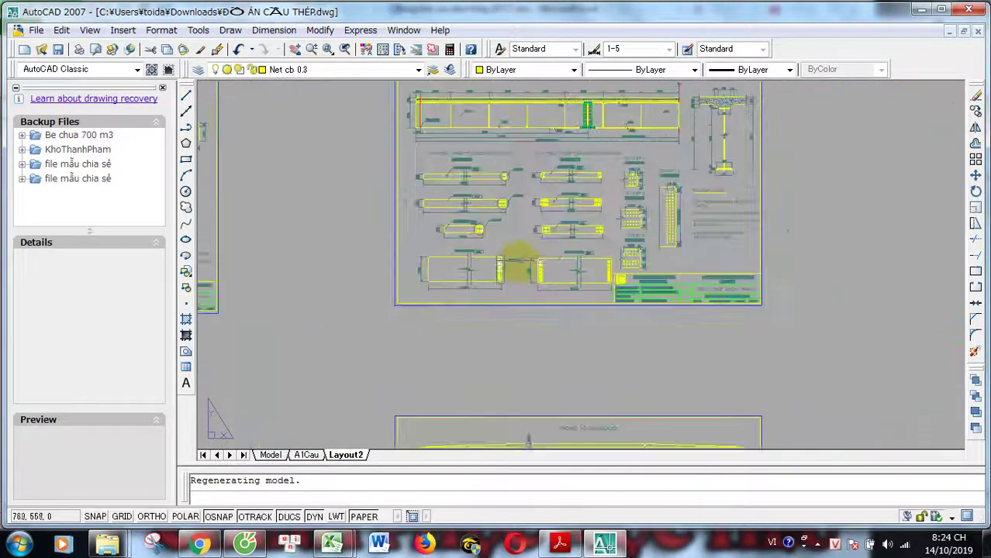
Inspect the splice sheet around section MẶT CẮT 4-4, then view the whole detail sheet.
scroll(655, 224, "up", 1)
scroll(659, 210, "down", 2)
scroll(608, 143, "up", 2)
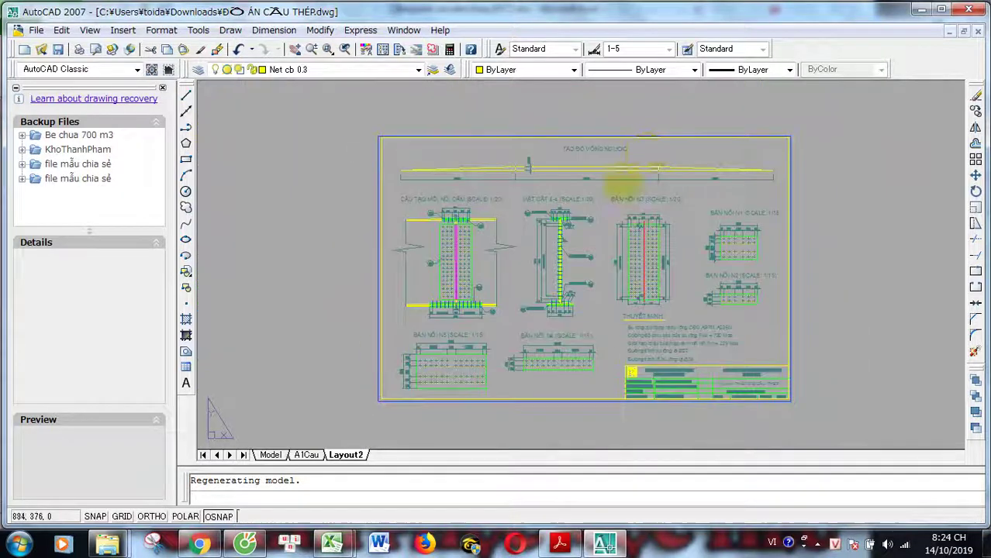
scroll(519, 207, "up", 2)
scroll(574, 207, "up", 2)
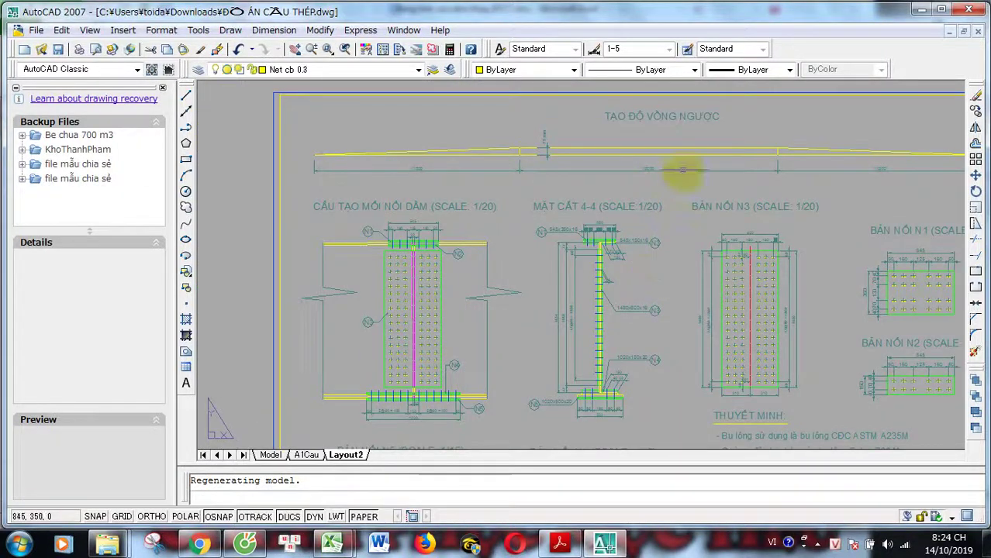
left_click_drag(656, 297, 614, 310)
scroll(519, 233, "up", 1)
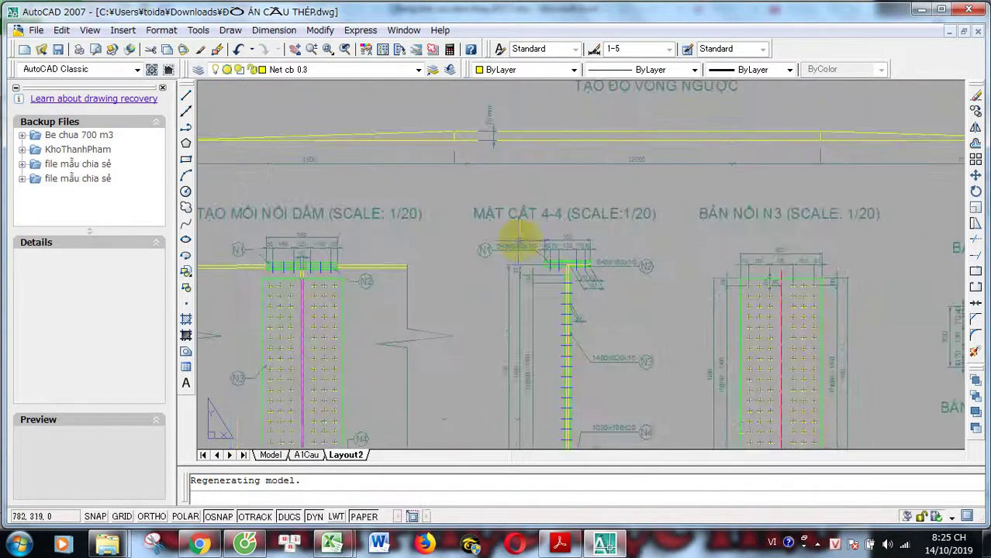
scroll(493, 300, "down", 2)
mouse_move(558, 137)
left_mouse_down()
mouse_move(557, 252)
mouse_move(524, 192)
mouse_move(500, 324)
left_mouse_up()
scroll(533, 172, "up", 1)
scroll(513, 195, "down", 1)
scroll(508, 233, "up", 3)
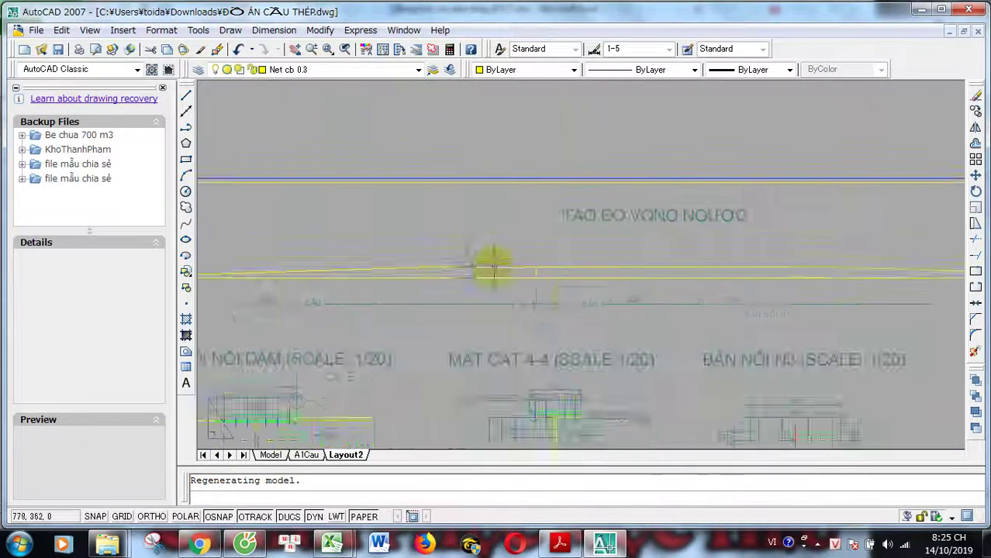
Look over the tall stiffener section details on the detail sheet.
mouse_move(444, 296)
left_mouse_down()
mouse_move(642, 248)
mouse_move(321, 248)
left_mouse_up()
scroll(579, 277, "down", 2)
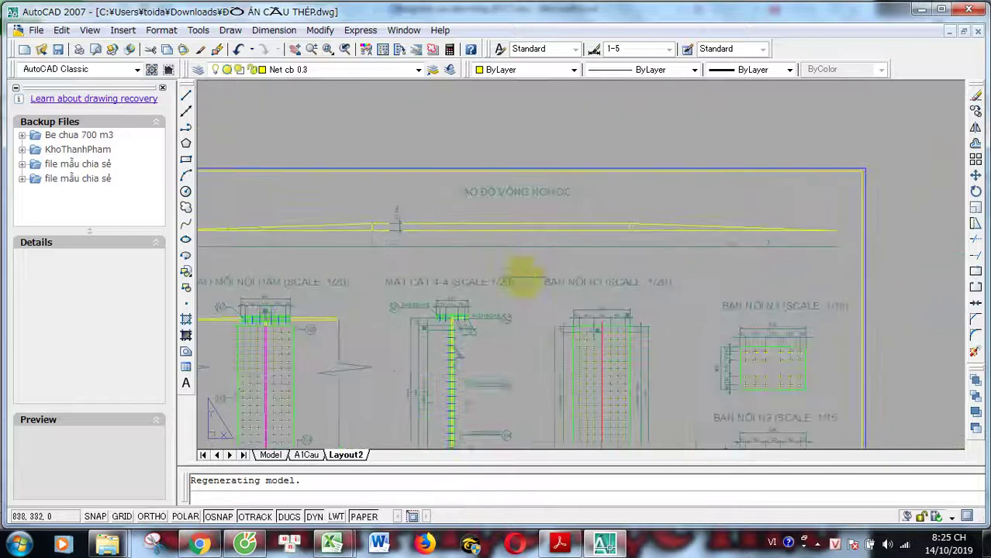
left_click_drag(579, 277, 553, 180)
scroll(553, 180, "up", 1)
scroll(553, 180, "up", 2)
scroll(456, 236, "up", 1)
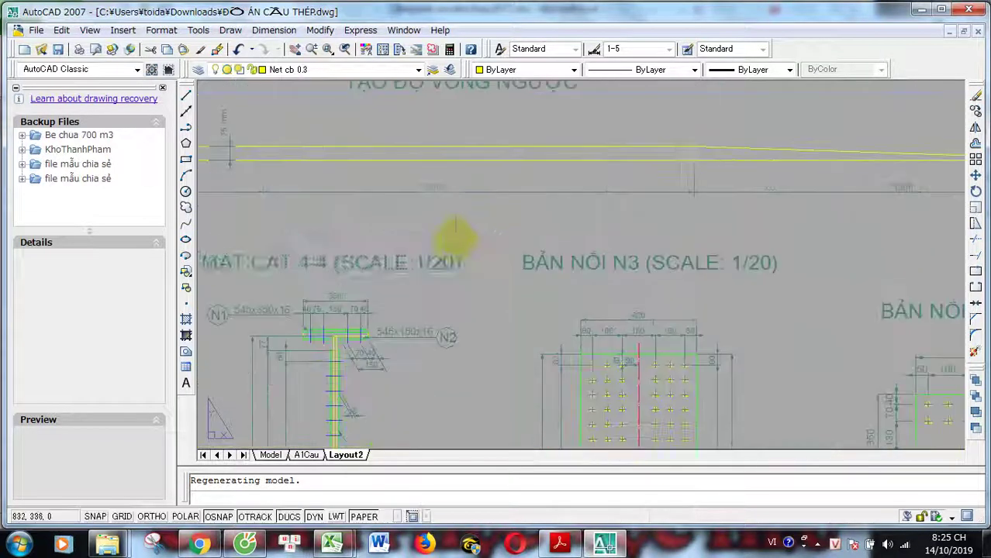
mouse_move(425, 232)
left_mouse_down()
mouse_move(829, 277)
mouse_move(524, 217)
left_mouse_up()
scroll(579, 336, "down", 3)
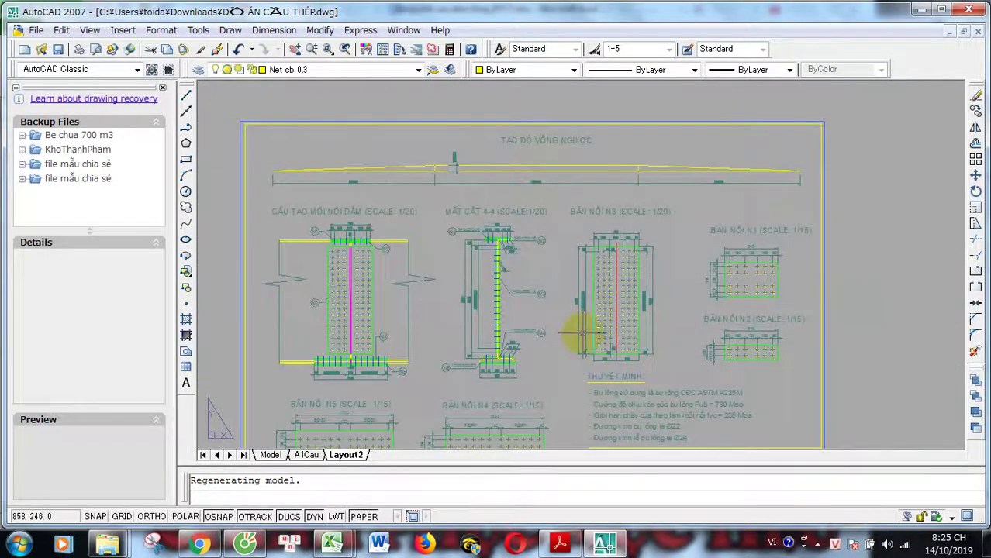
scroll(487, 347, "up", 2)
scroll(487, 346, "down", 2)
scroll(487, 347, "down", 2)
scroll(442, 221, "up", 3)
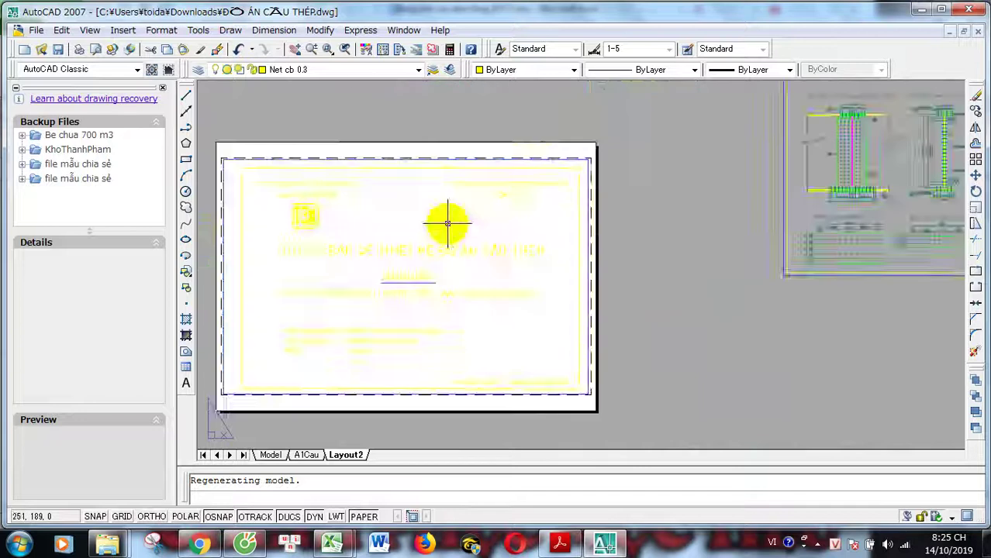
scroll(442, 221, "down", 3)
scroll(808, 263, "up", 2)
scroll(597, 379, "up", 2)
scroll(597, 380, "up", 2)
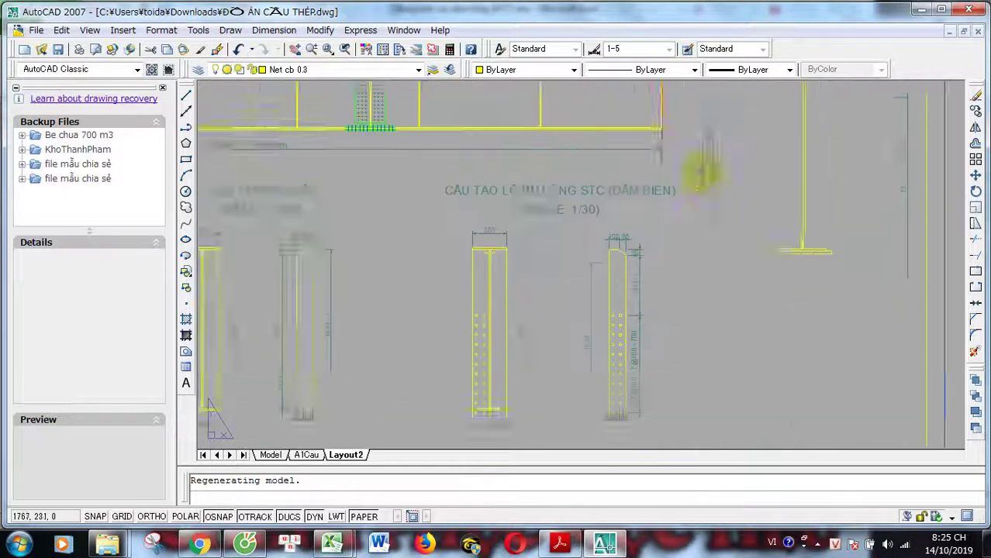
scroll(679, 319, "up", 1)
Zoom out and in on the cover sheet with the university header and steel bridge title.
scroll(680, 319, "down", 1)
scroll(759, 261, "down", 1)
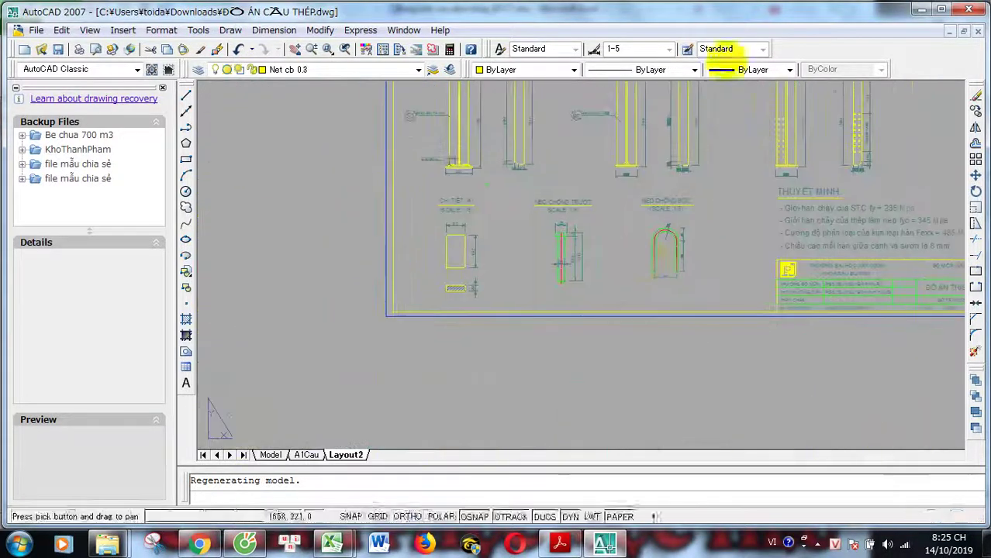
scroll(651, 259, "down", 3)
scroll(651, 260, "down", 5)
scroll(513, 259, "up", 3)
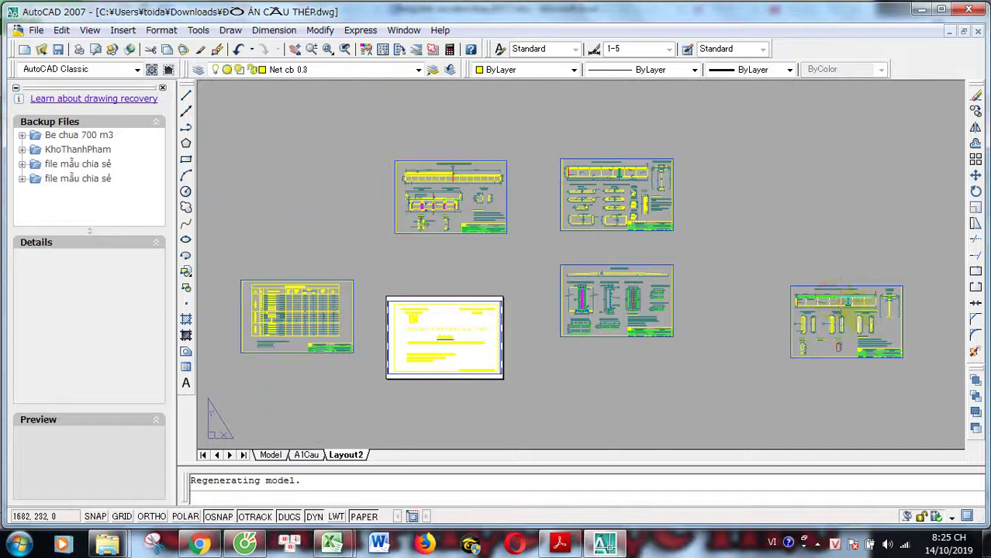
scroll(853, 310, "up", 2)
scroll(570, 325, "up", 1)
scroll(689, 256, "up", 2)
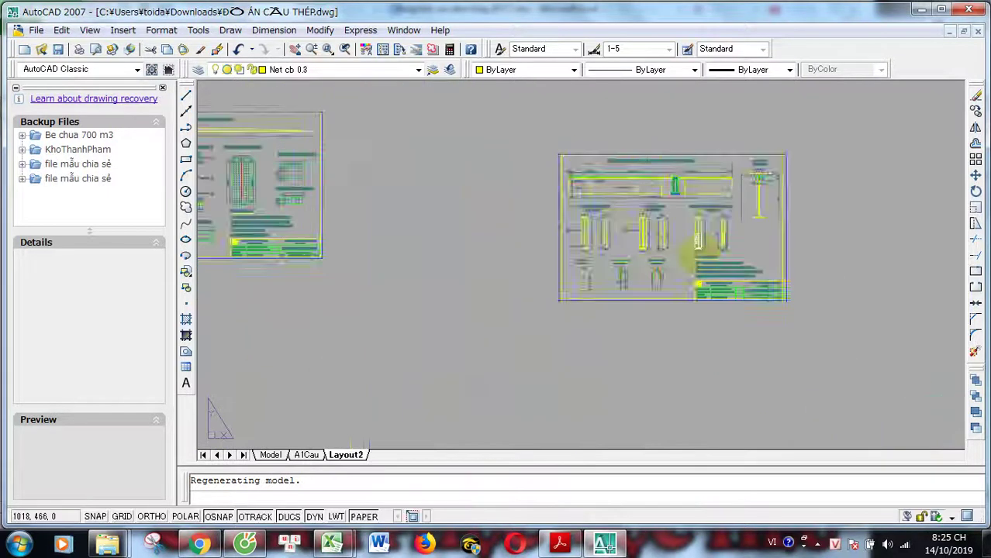
scroll(690, 256, "up", 4)
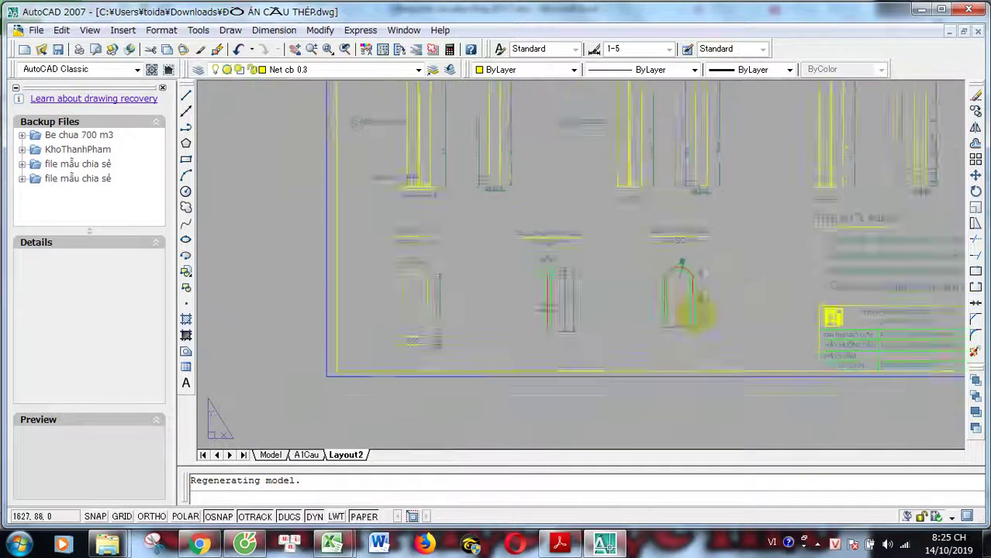
scroll(701, 279, "down", 4)
scroll(725, 221, "down", 2)
scroll(603, 214, "up", 3)
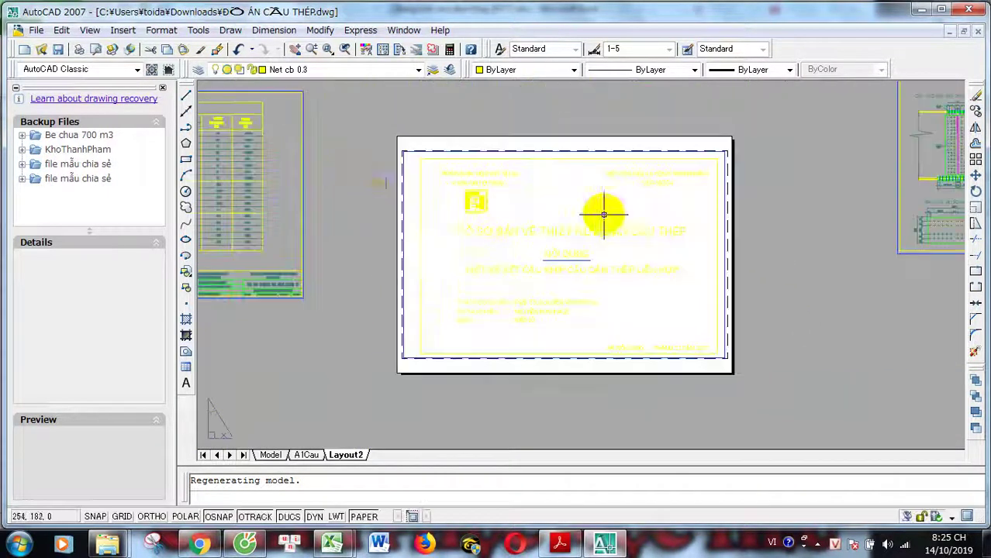
scroll(603, 214, "up", 4)
scroll(425, 268, "down", 1)
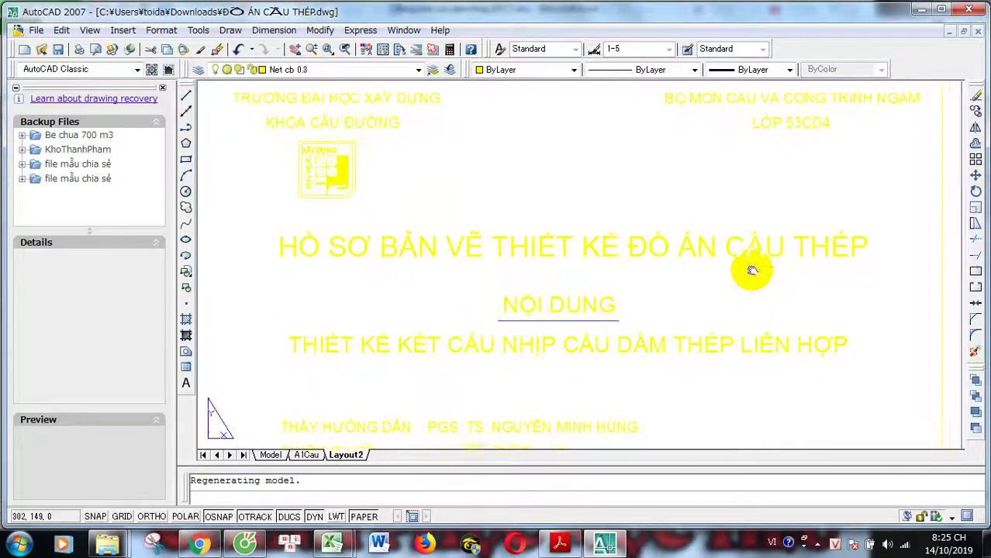
scroll(752, 270, "down", 1)
scroll(648, 240, "down", 1)
scroll(448, 271, "up", 2)
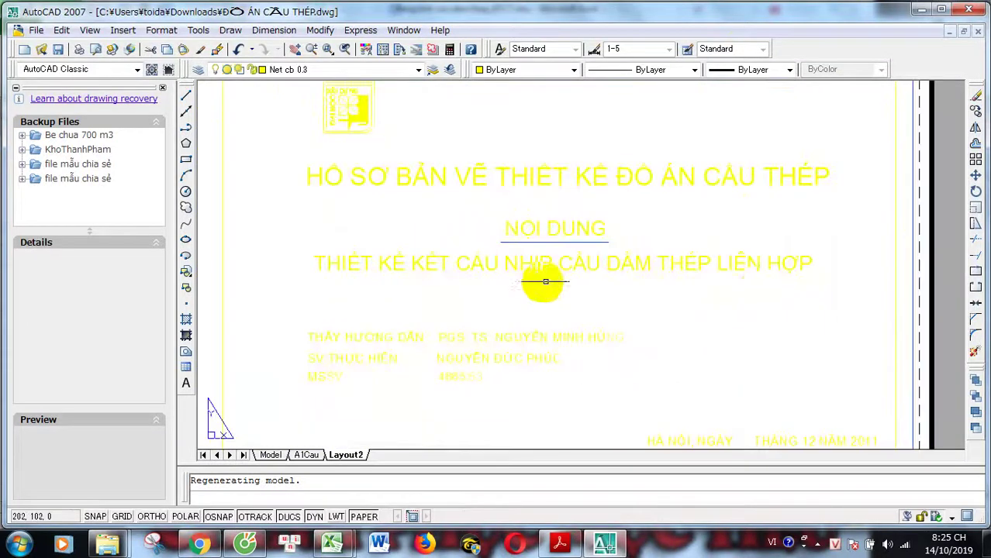
scroll(773, 303, "down", 4)
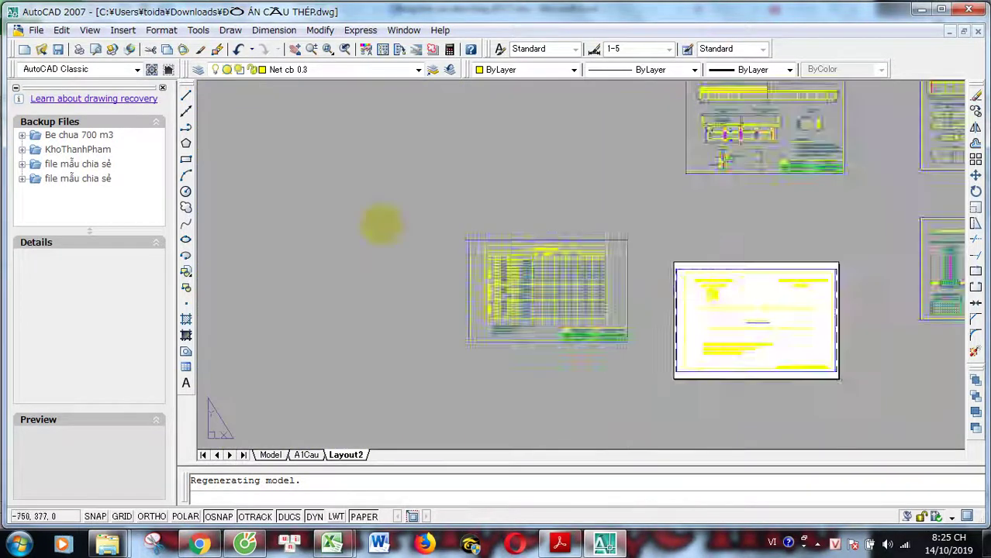
scroll(380, 221, "up", 3)
scroll(449, 156, "down", 1)
scroll(448, 156, "up", 5)
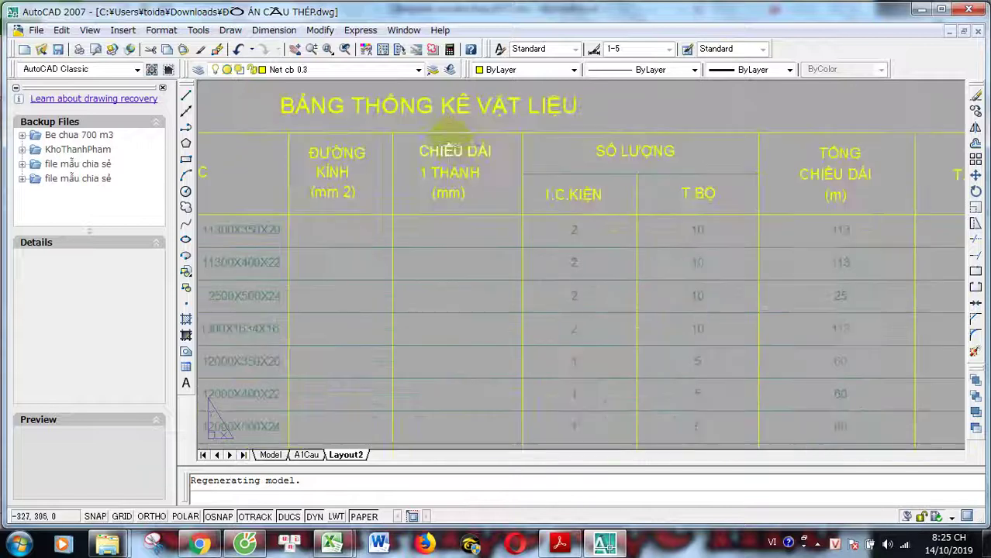
scroll(531, 310, "down", 2)
scroll(410, 314, "down", 2)
scroll(593, 233, "down", 3)
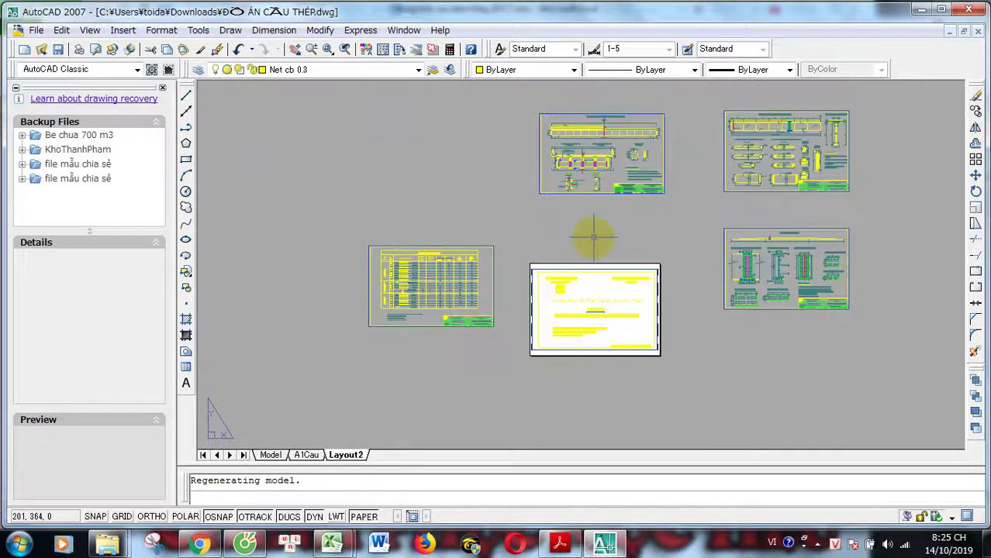
scroll(625, 198, "up", 3)
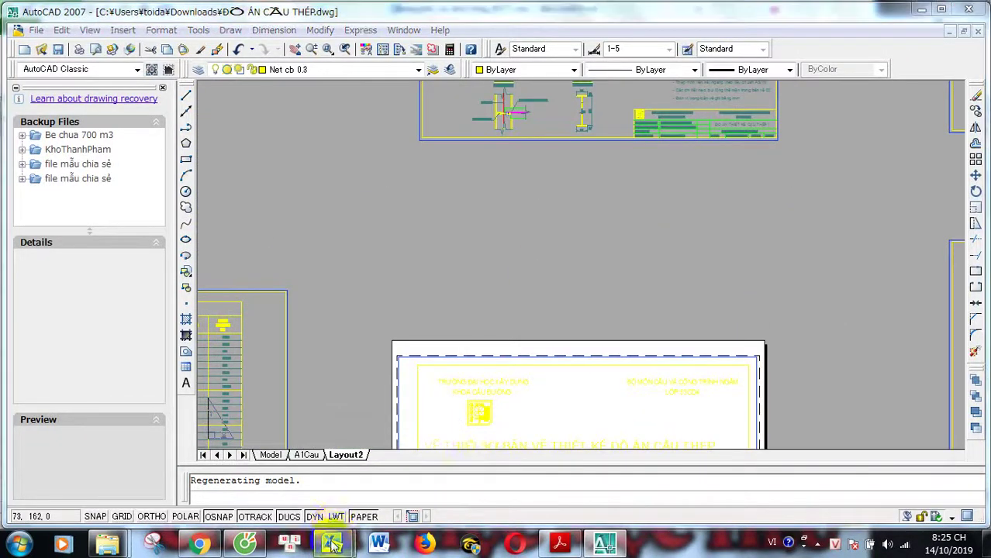
Check the Initial Data title formula in cell A1 (L = 16.2m), then return to AutoCAD.
mouse_move(332, 542)
left_click(387, 482)
scroll(269, 235, "down", 3)
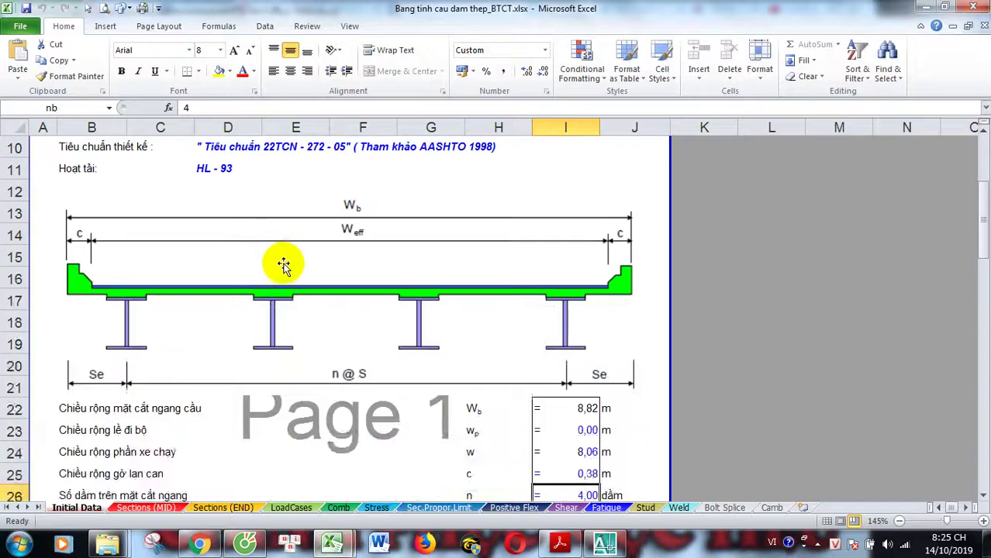
scroll(266, 258, "up", 3)
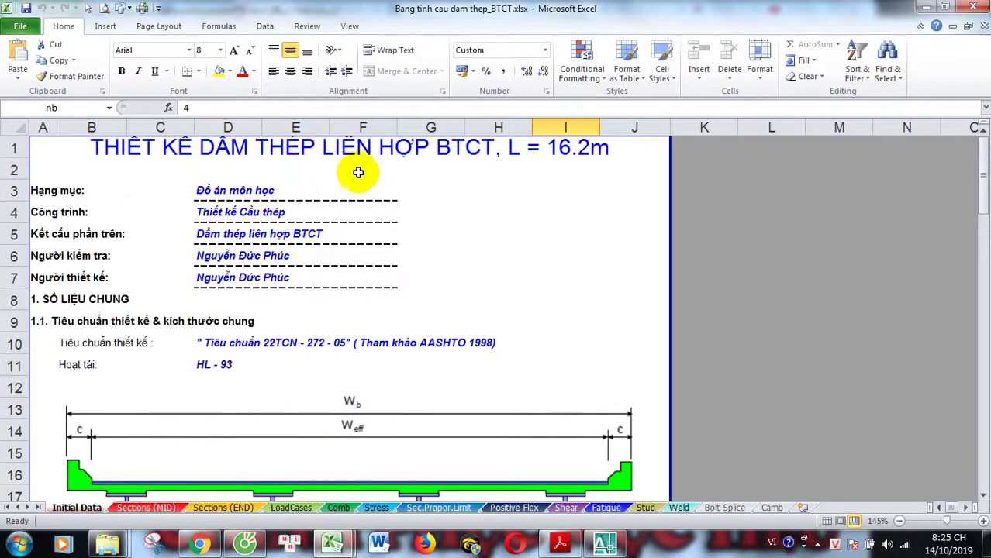
left_click(562, 151)
scroll(465, 244, "down", 3)
scroll(431, 259, "up", 3)
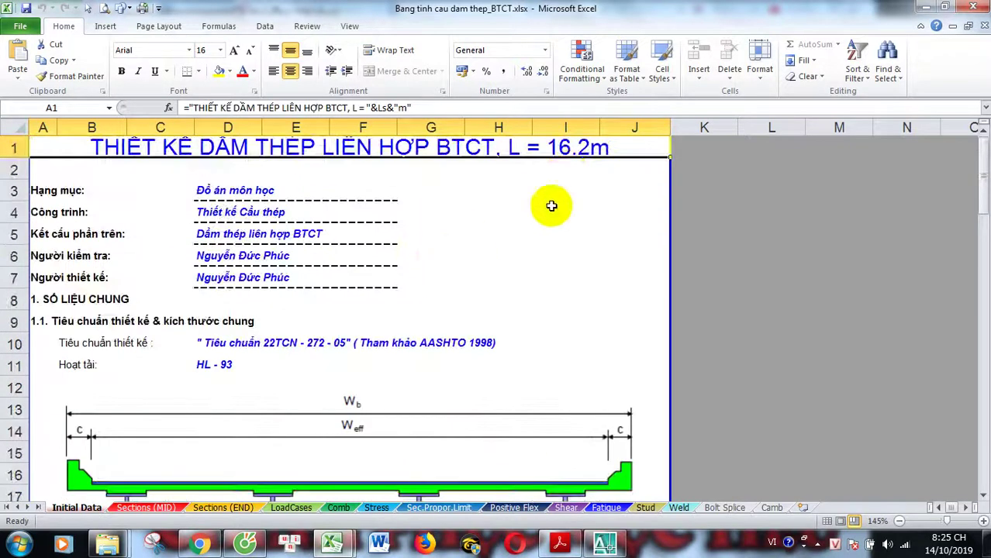
left_click(603, 543)
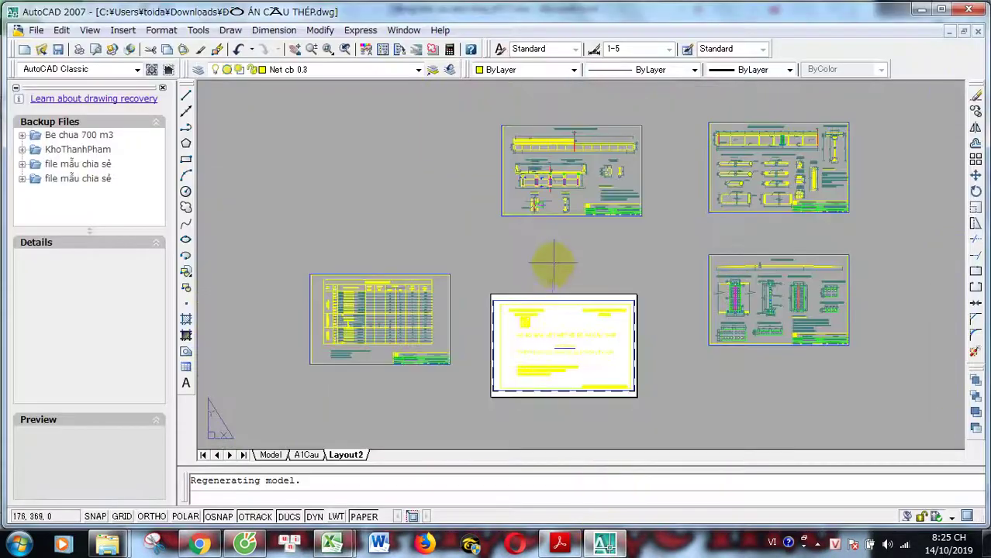
Zoom and pan to the full main-girder sheet showing the 34600/2=17300 mm half-length dimension.
scroll(578, 128, "up", 1)
scroll(612, 206, "down", 2)
scroll(703, 266, "down", 2)
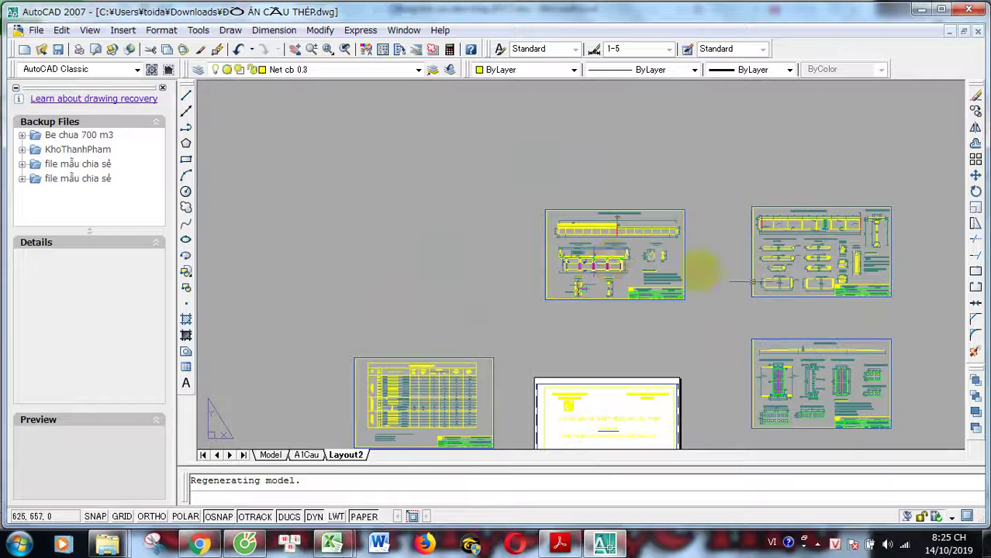
left_click_drag(703, 265, 552, 256)
scroll(553, 256, "up", 3)
scroll(527, 202, "up", 2)
scroll(502, 158, "up", 2)
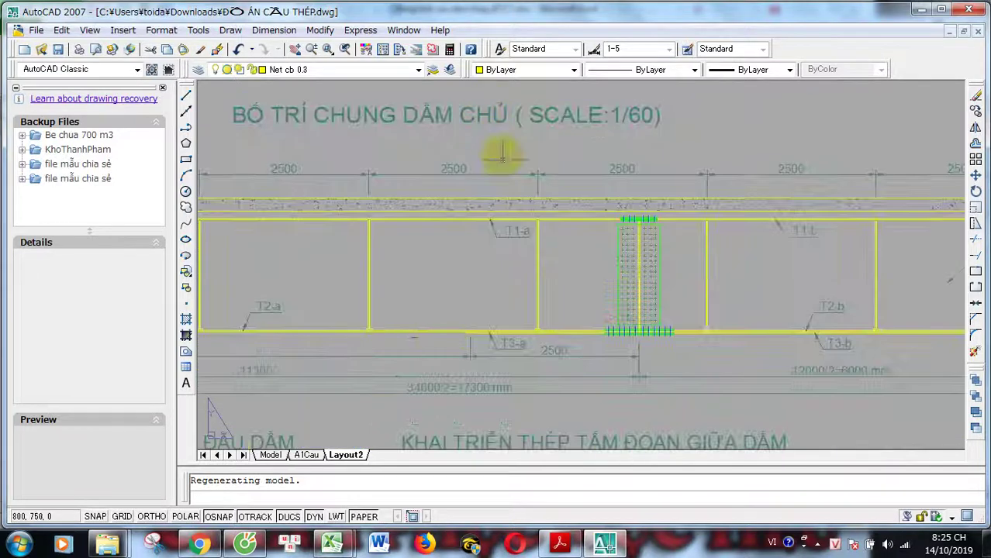
scroll(566, 261, "down", 1)
scroll(591, 307, "up", 2)
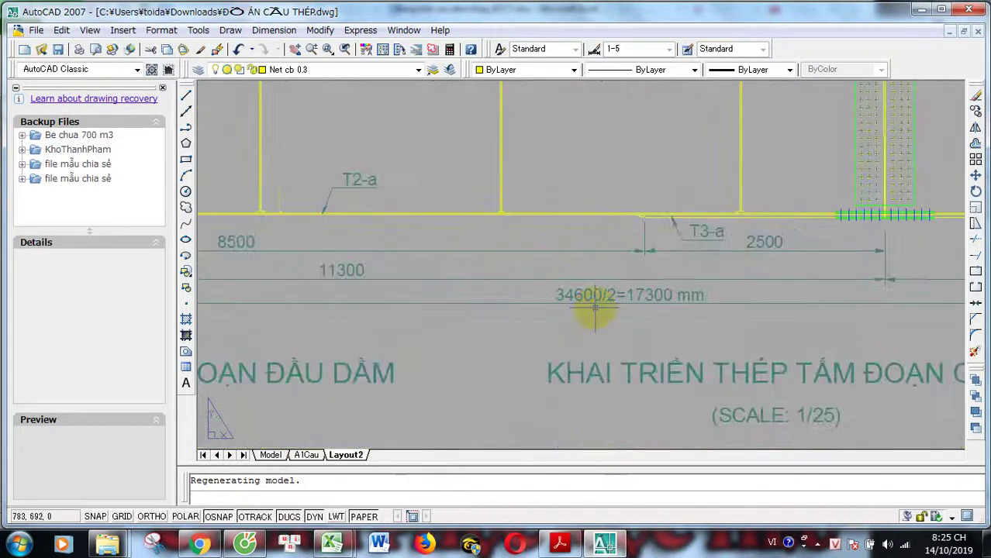
scroll(573, 318, "down", 3)
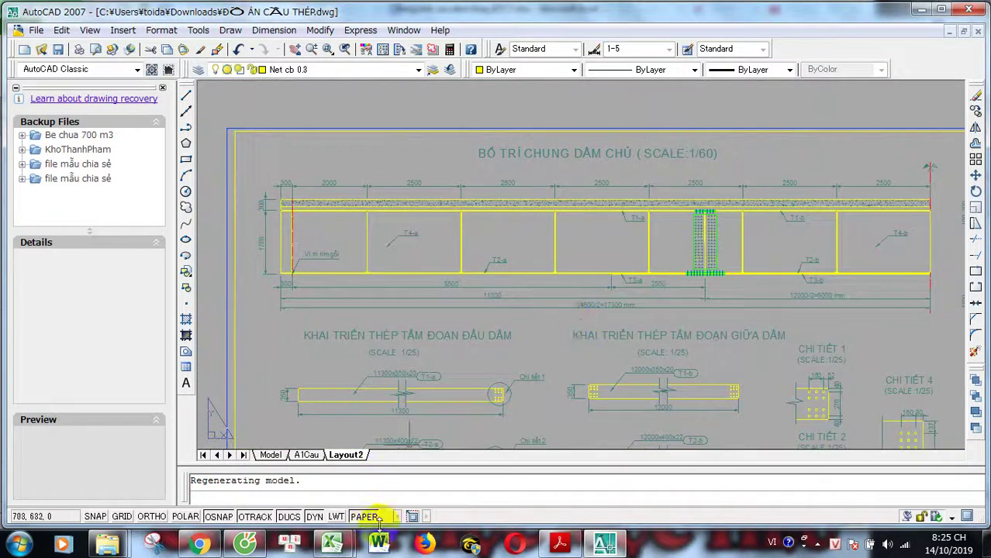
Bring the girder workbook to the front and inspect the A1 title formula without changing it.
mouse_move(344, 547)
left_click(399, 478)
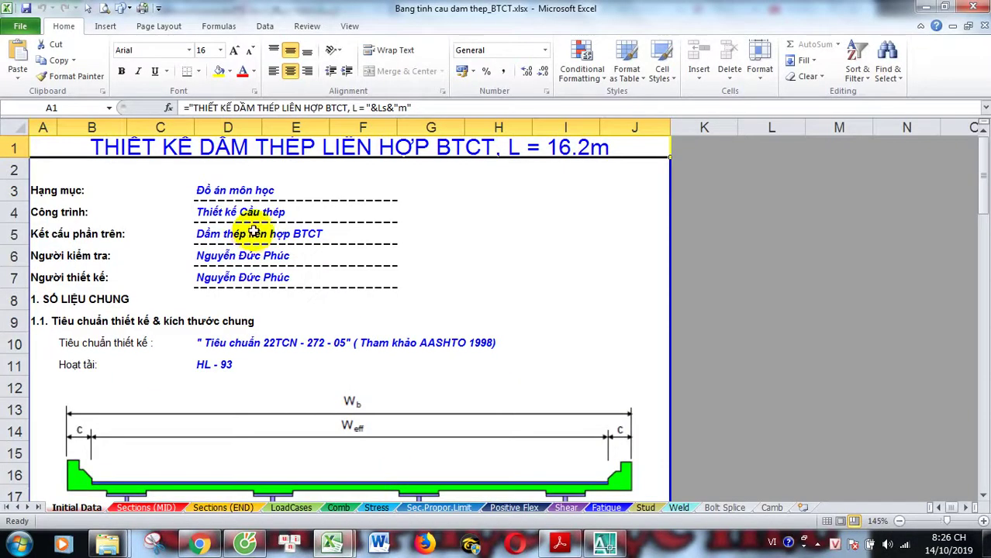
double_click(566, 148)
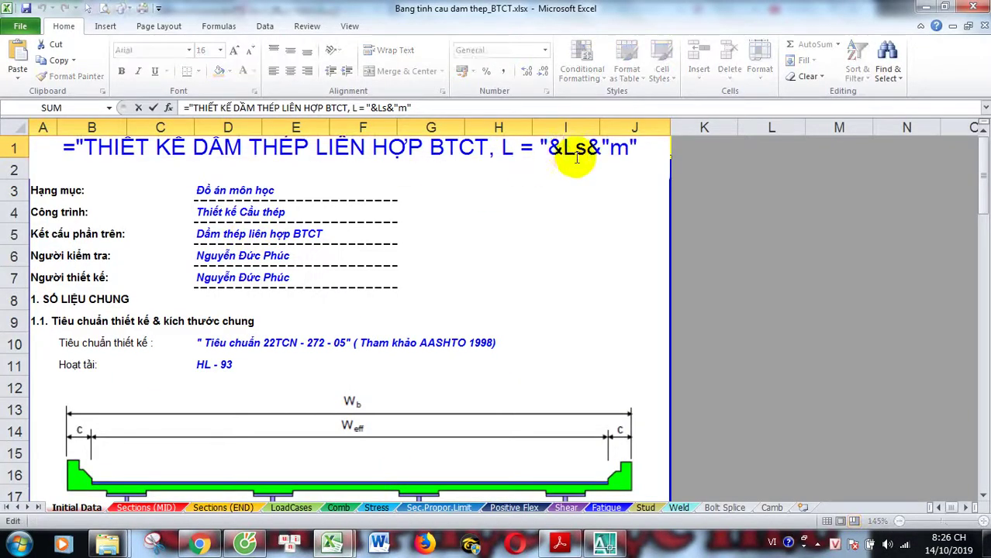
scroll(457, 255, "down", 4)
scroll(460, 266, "down", 1)
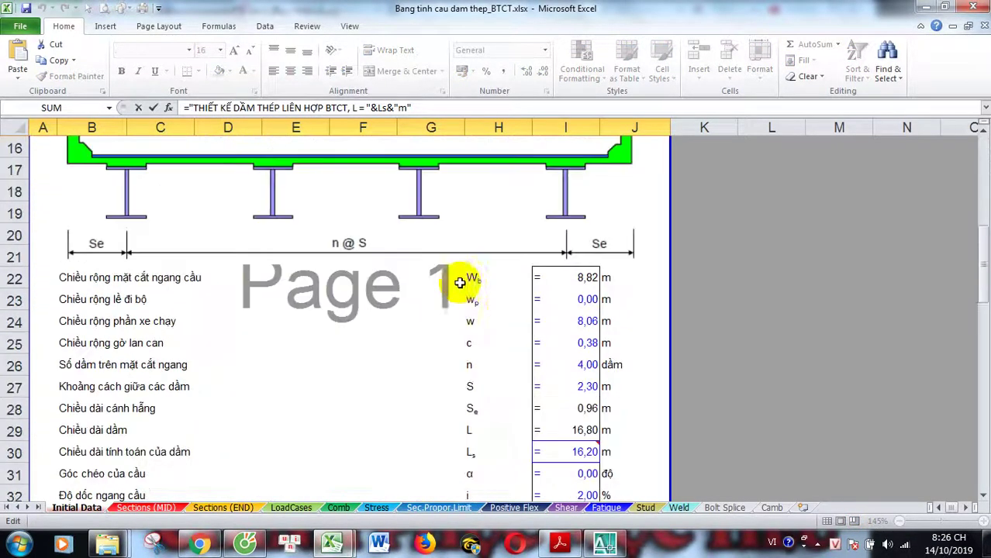
scroll(586, 409, "down", 1)
key("Escape")
Review the Initial Data entries: deck width Wb, HL-93 live load, design standard, project category and designer.
scroll(563, 351, "down", 5)
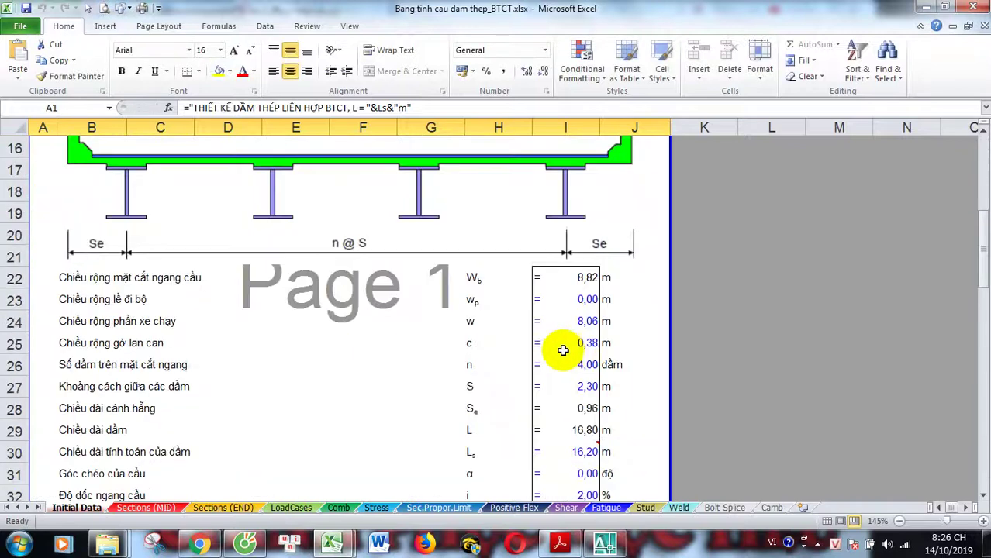
left_click(571, 280)
scroll(301, 336, "up", 4)
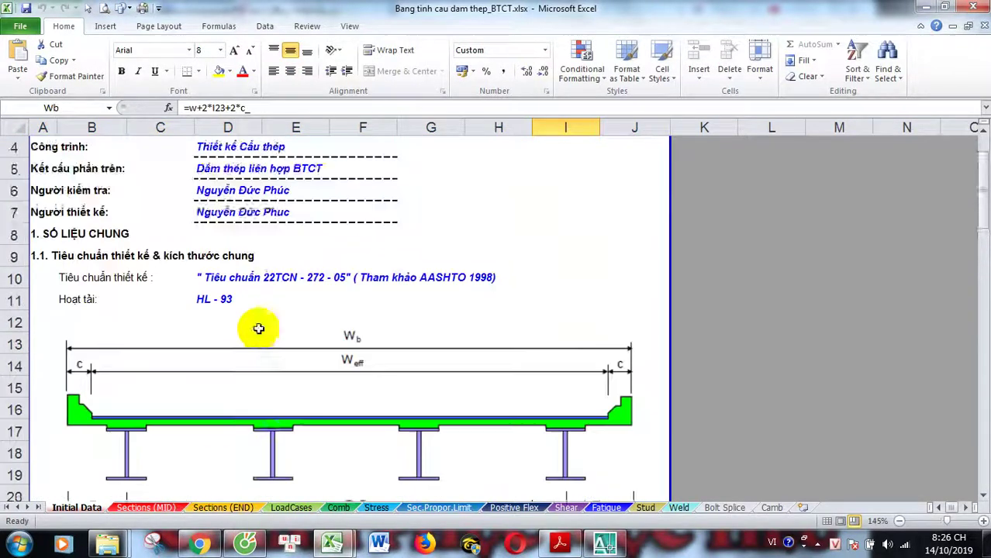
scroll(173, 256, "up", 1)
scroll(173, 256, "down", 2)
scroll(306, 388, "up", 1)
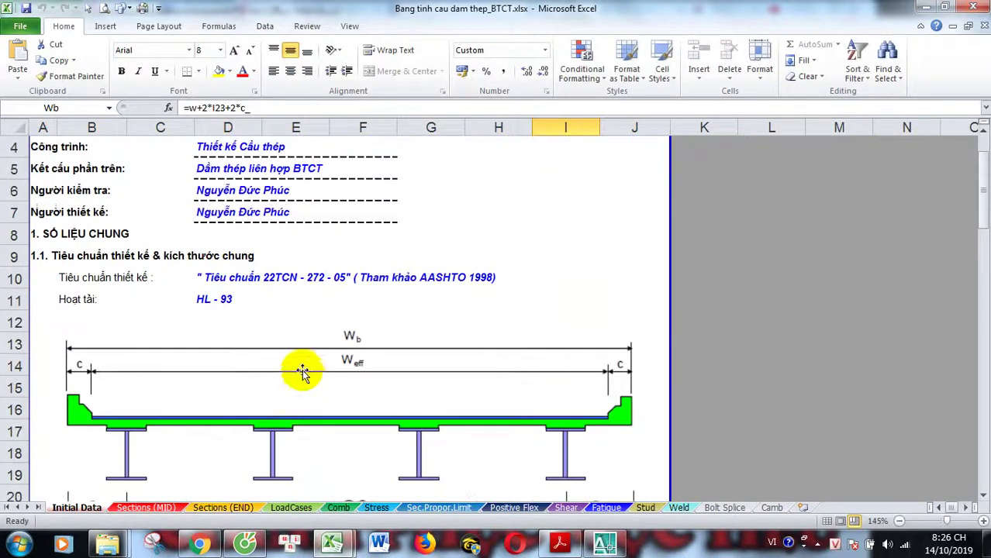
left_click(256, 300)
left_click(432, 281)
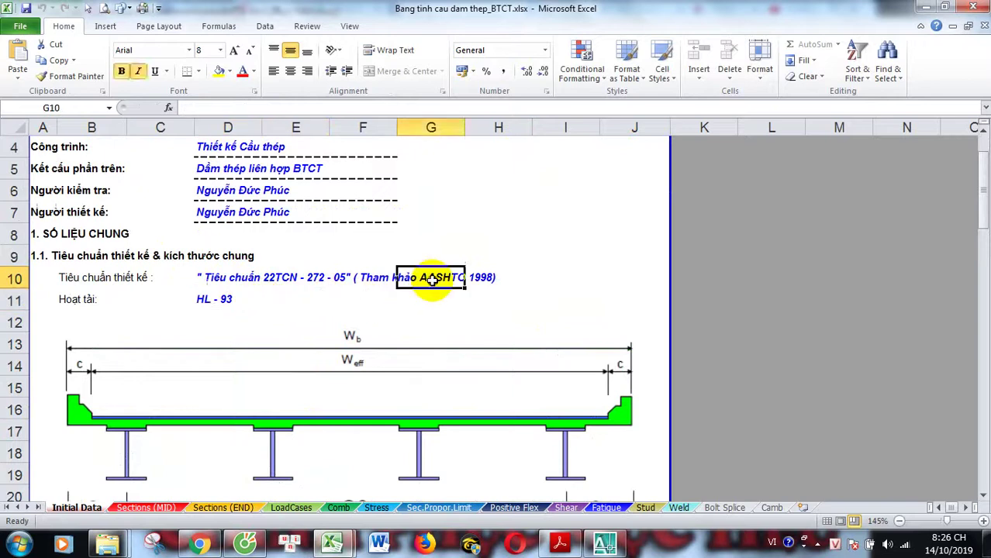
scroll(345, 273, "up", 1)
left_click(254, 200)
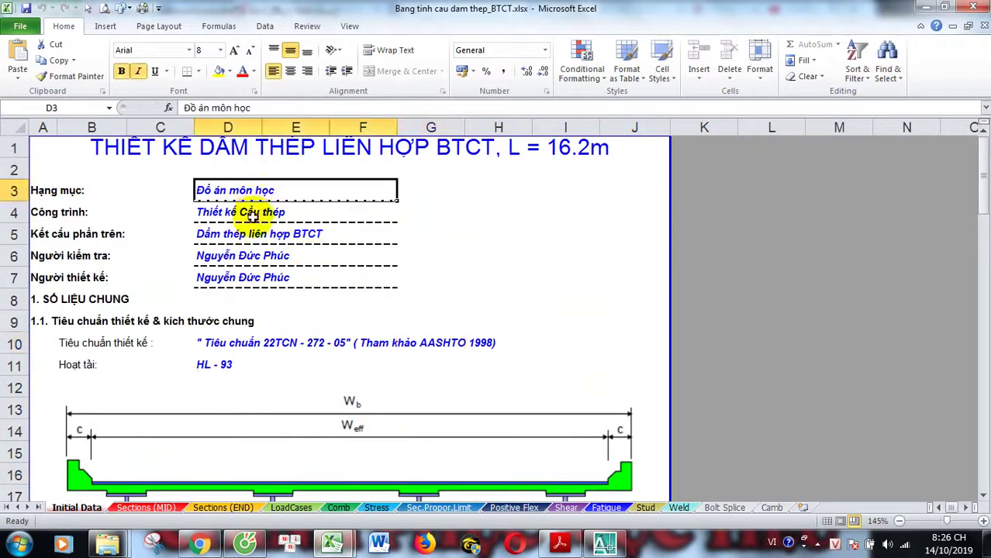
left_click(250, 259)
scroll(338, 283, "down", 5)
scroll(411, 314, "down", 2)
scroll(411, 311, "up", 1)
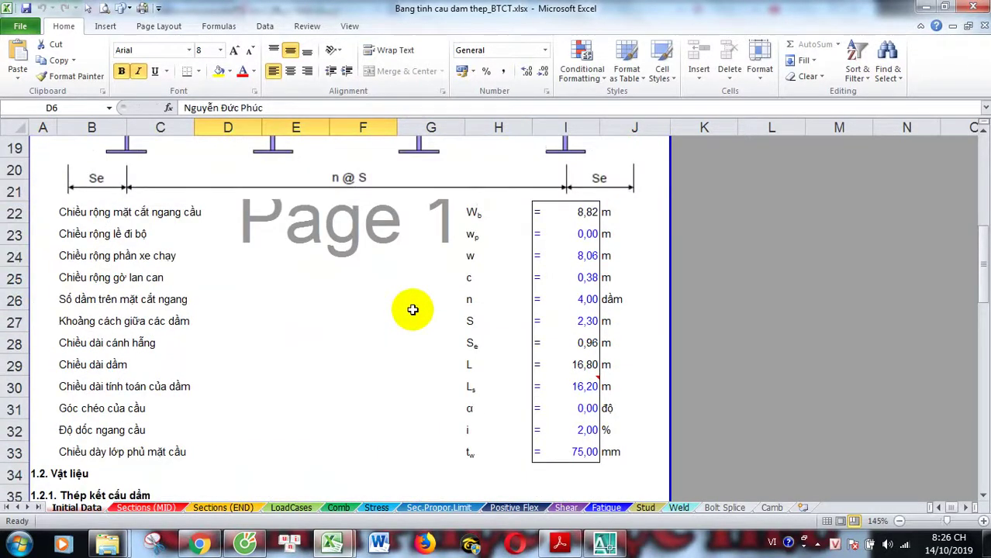
Inspect the formula that gives the 8,82 m deck width Wb.
left_click(581, 217)
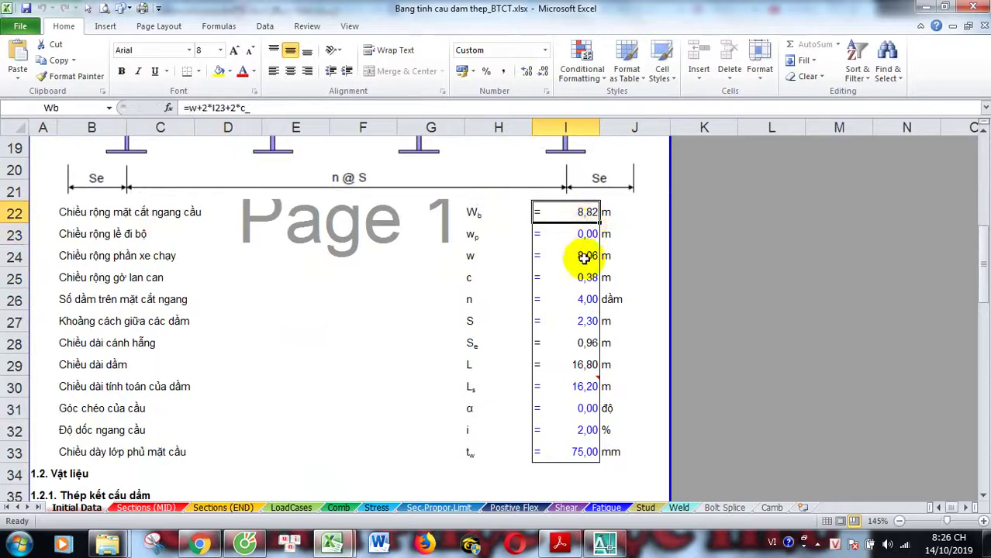
scroll(585, 259, "down", 3)
scroll(596, 264, "up", 3)
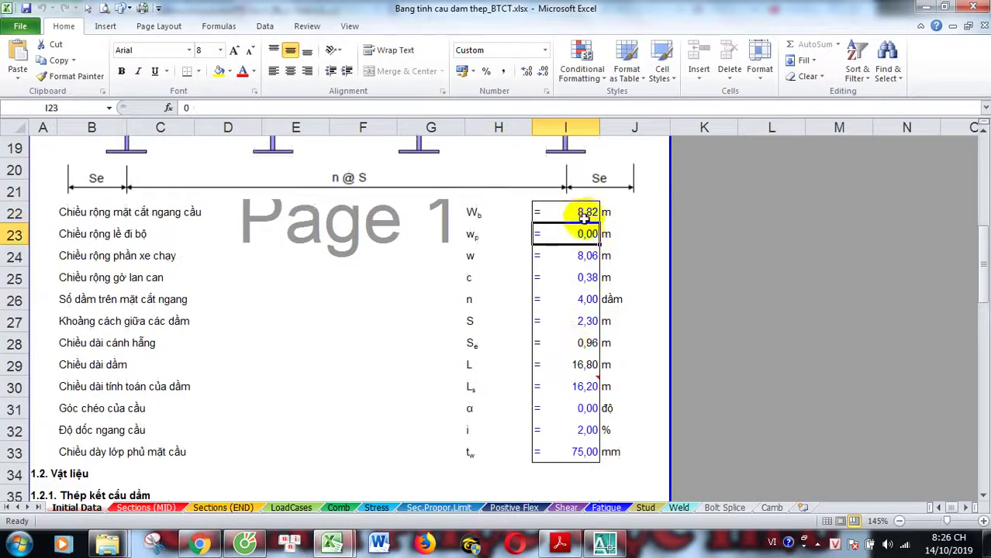
left_click(585, 217)
scroll(531, 321, "down", 1)
scroll(528, 321, "up", 4)
scroll(525, 334, "down", 5)
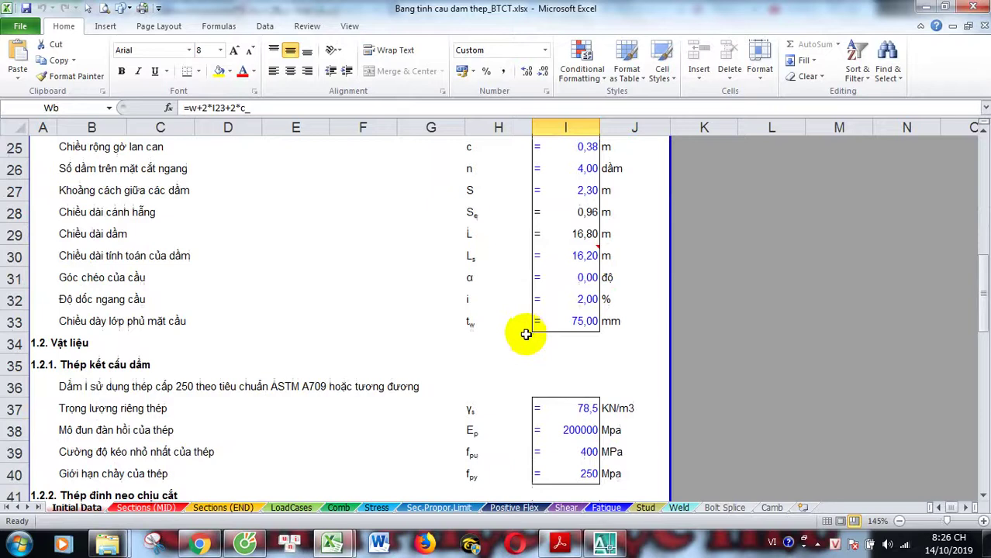
scroll(133, 493, "up", 2)
scroll(208, 463, "up", 1)
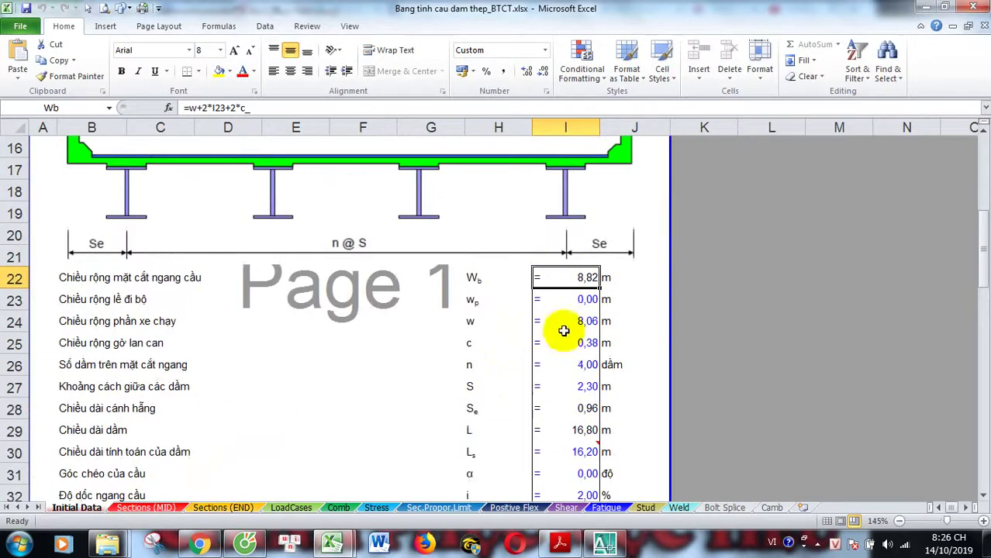
scroll(220, 287, "up", 1)
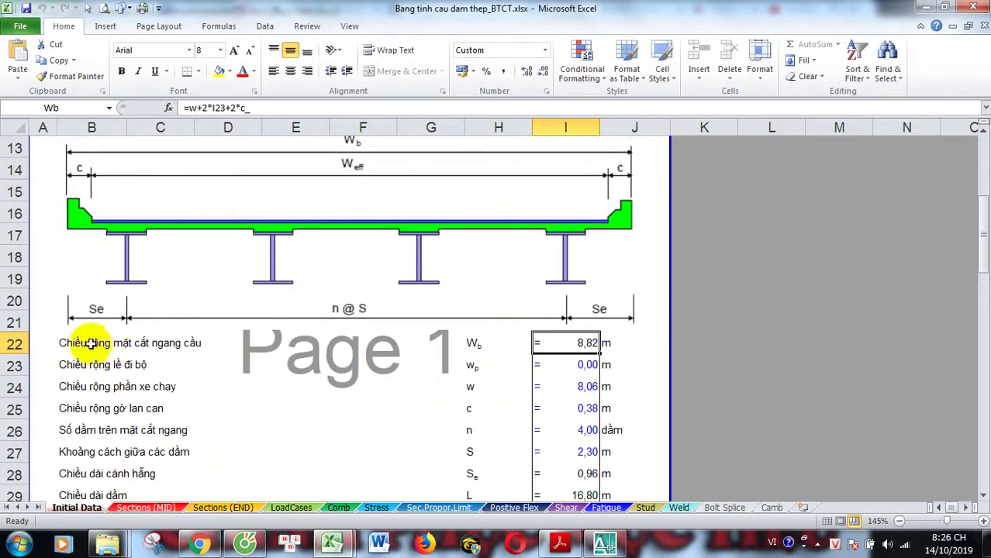
scroll(91, 344, "up", 1)
scroll(495, 377, "down", 1)
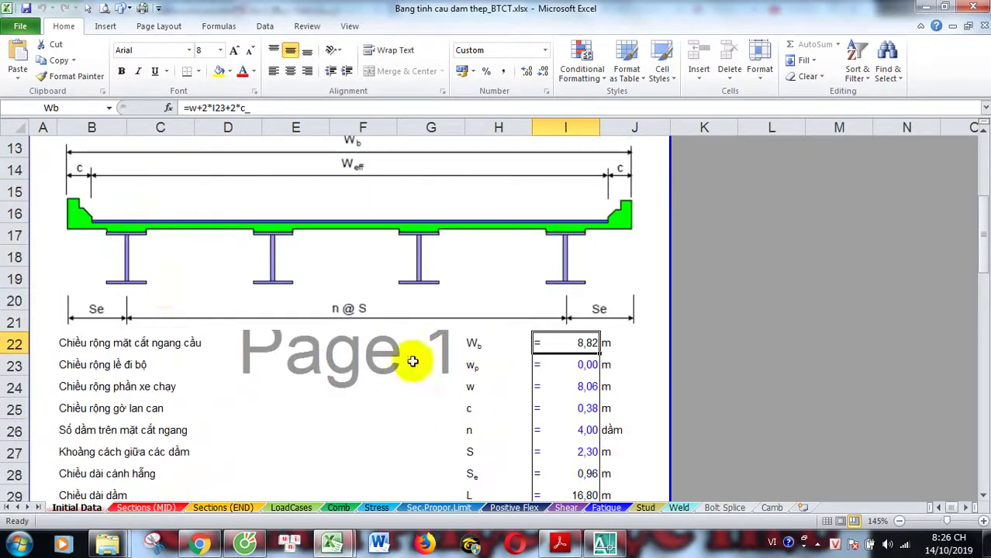
scroll(227, 323, "up", 1)
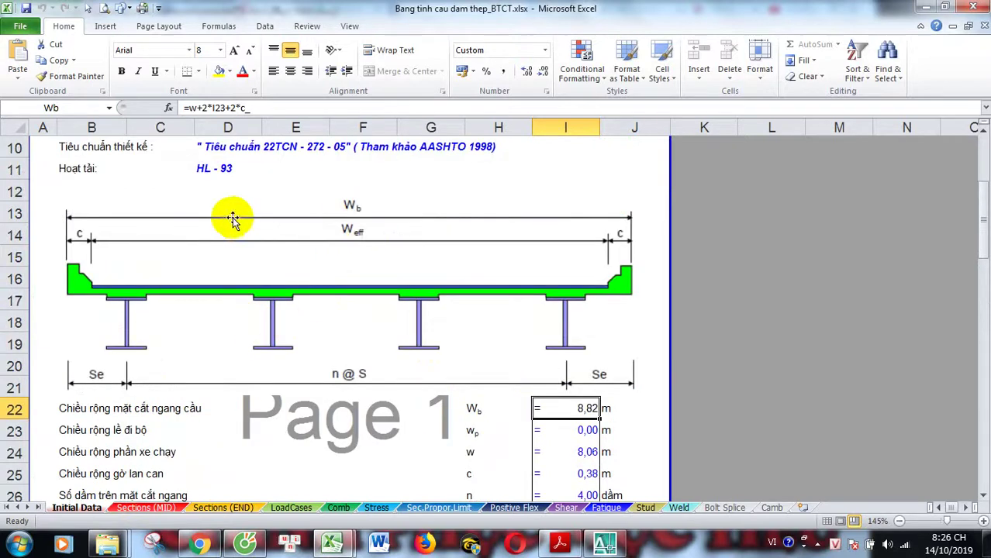
scroll(578, 409, "down", 1)
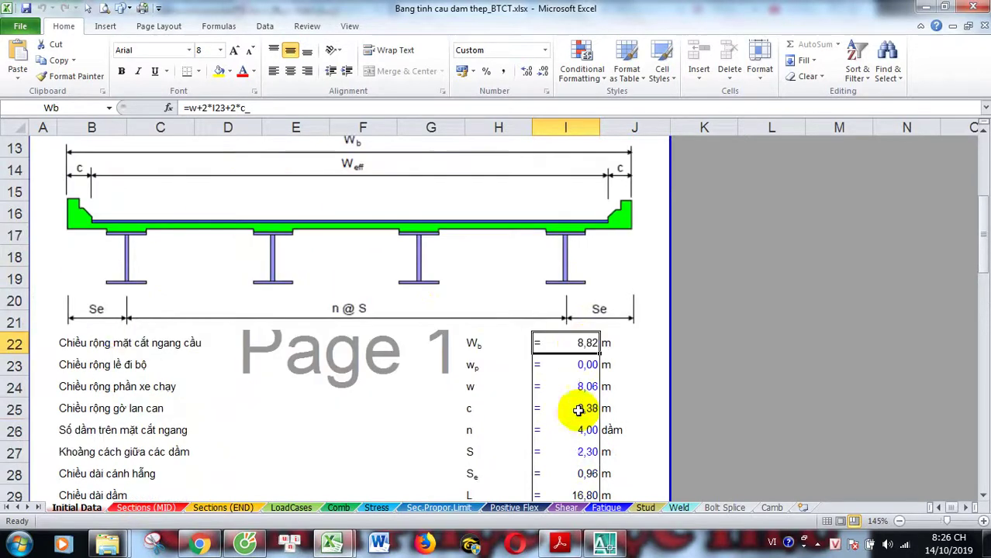
Check the sidewalk width and roadway width w values on the Initial Data sheet.
left_click(587, 365)
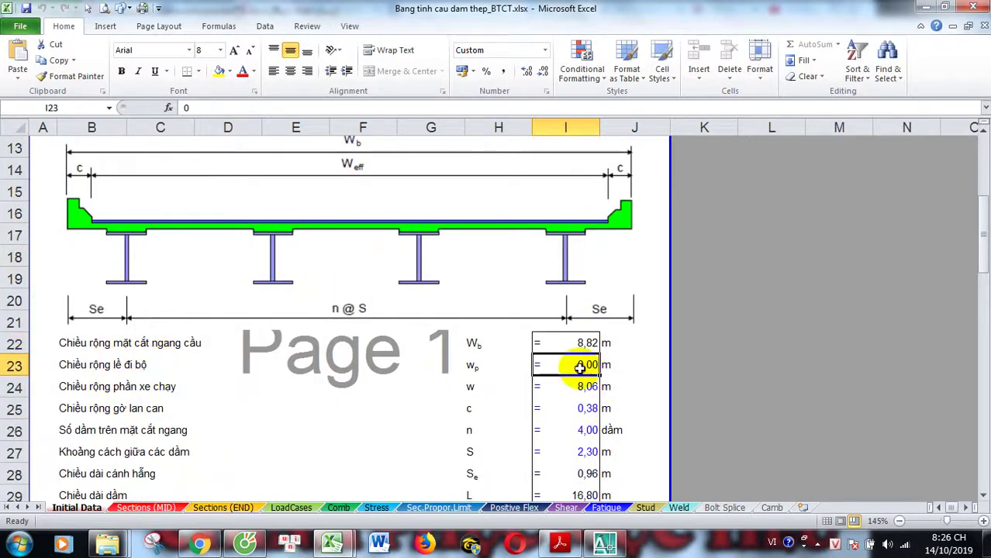
scroll(577, 370, "up", 2)
scroll(115, 358, "down", 1)
scroll(125, 352, "down", 1)
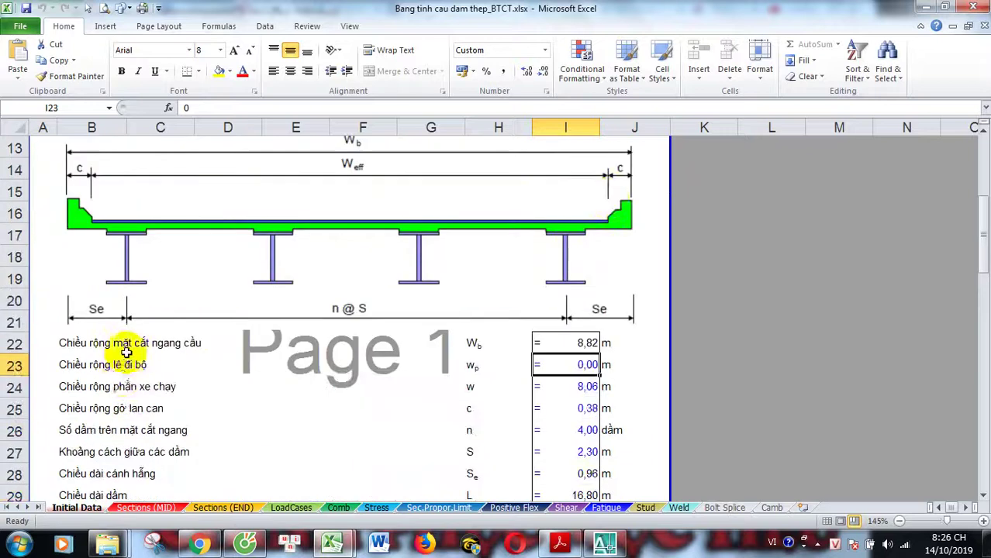
left_click(566, 382)
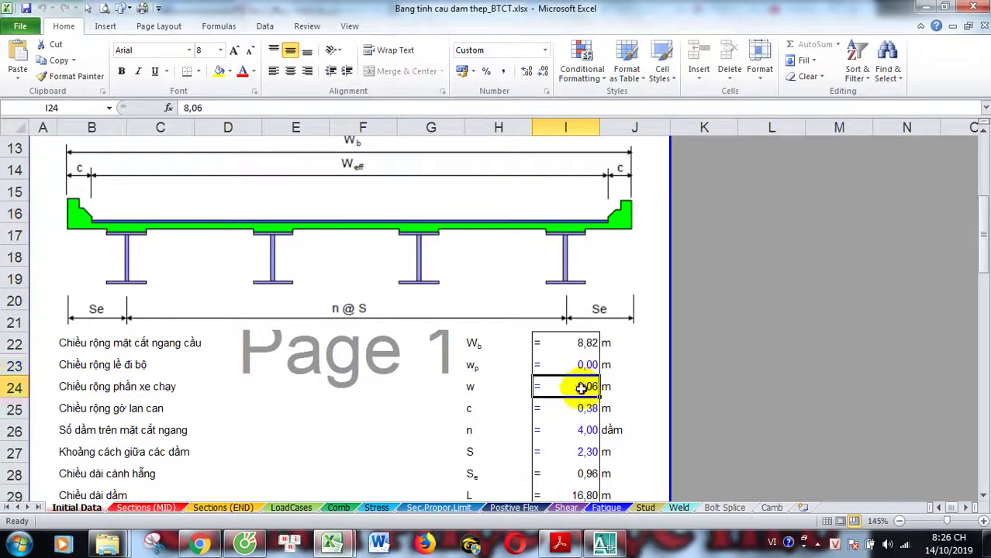
scroll(484, 296, "up", 2)
scroll(292, 324, "down", 2)
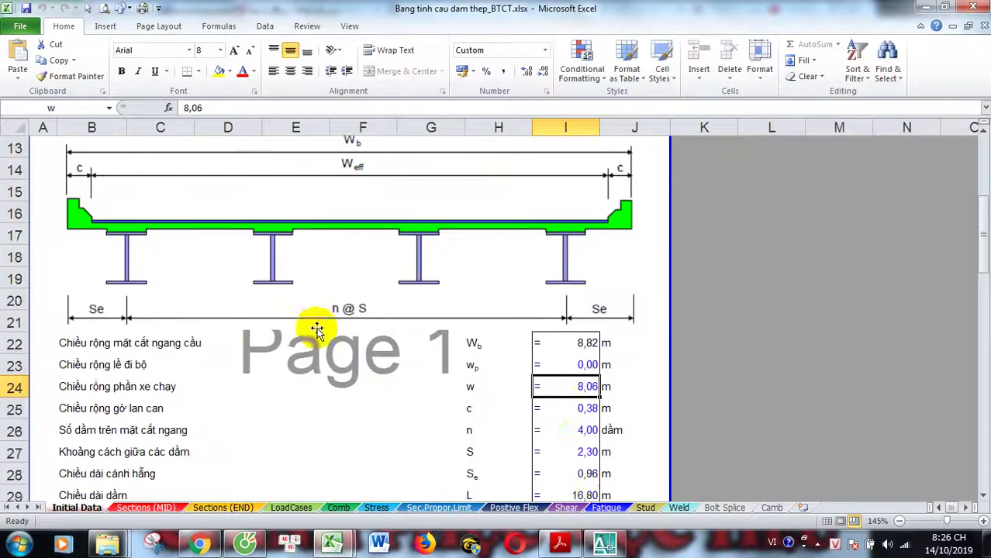
scroll(316, 328, "down", 1)
scroll(227, 320, "up", 2)
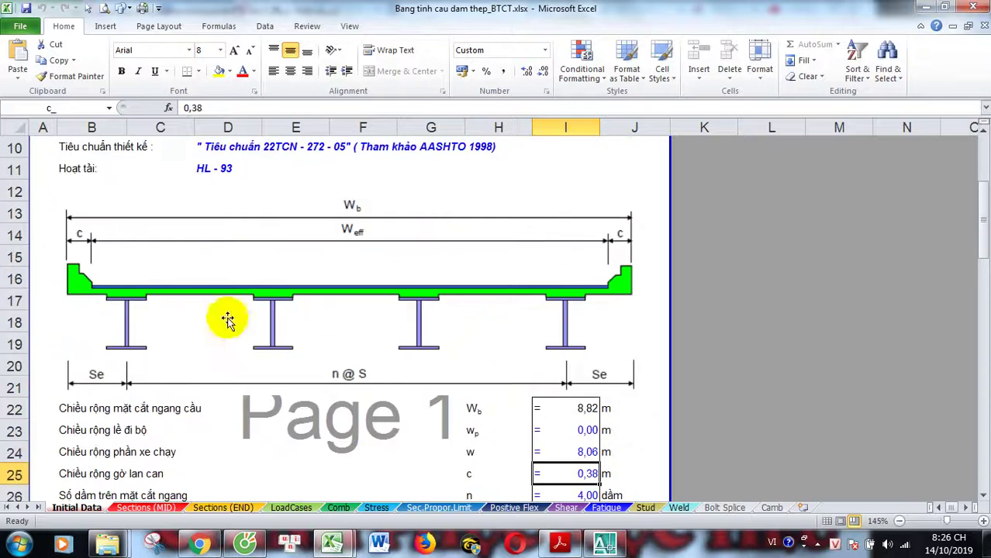
scroll(562, 243, "down", 2)
scroll(581, 256, "up", 2)
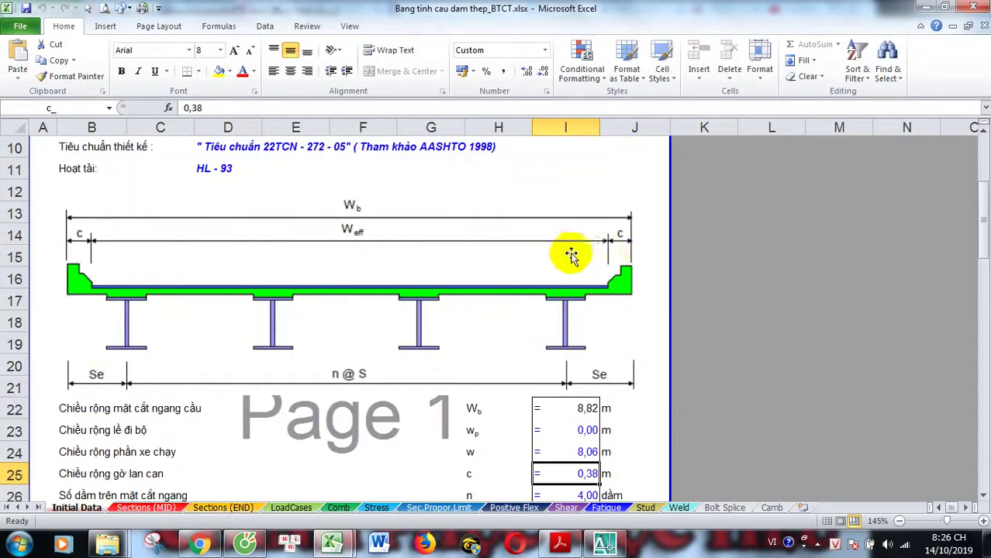
scroll(602, 287, "down", 4)
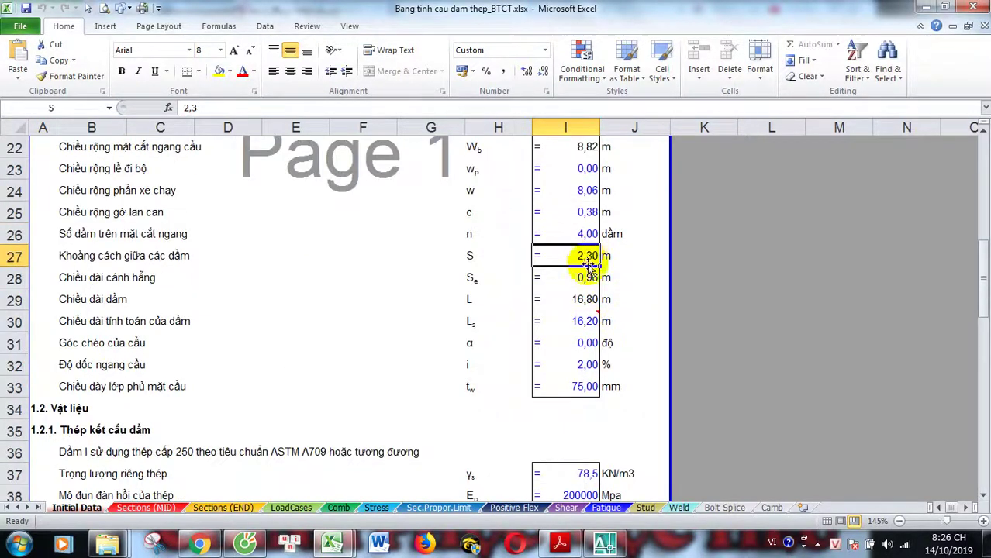
scroll(556, 287, "up", 2)
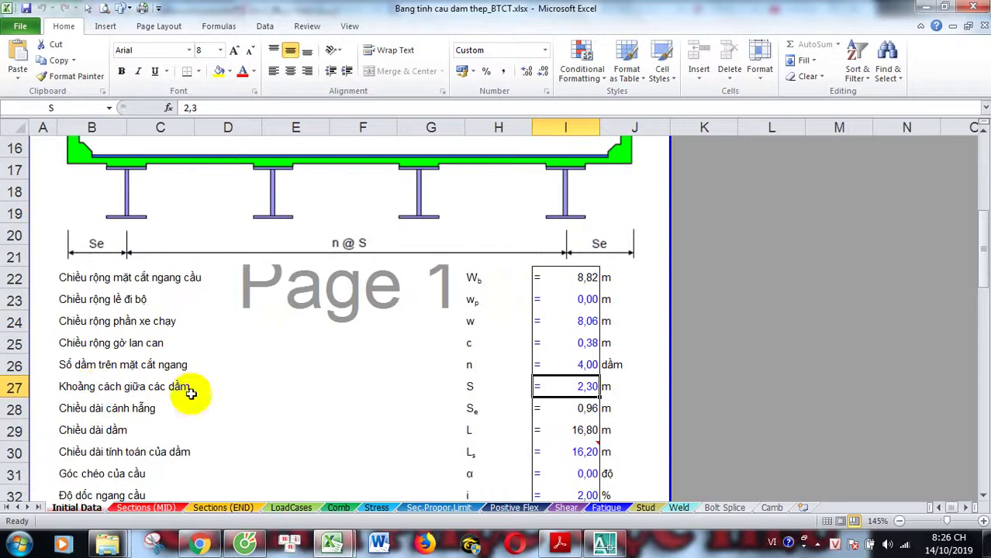
scroll(284, 288, "up", 1)
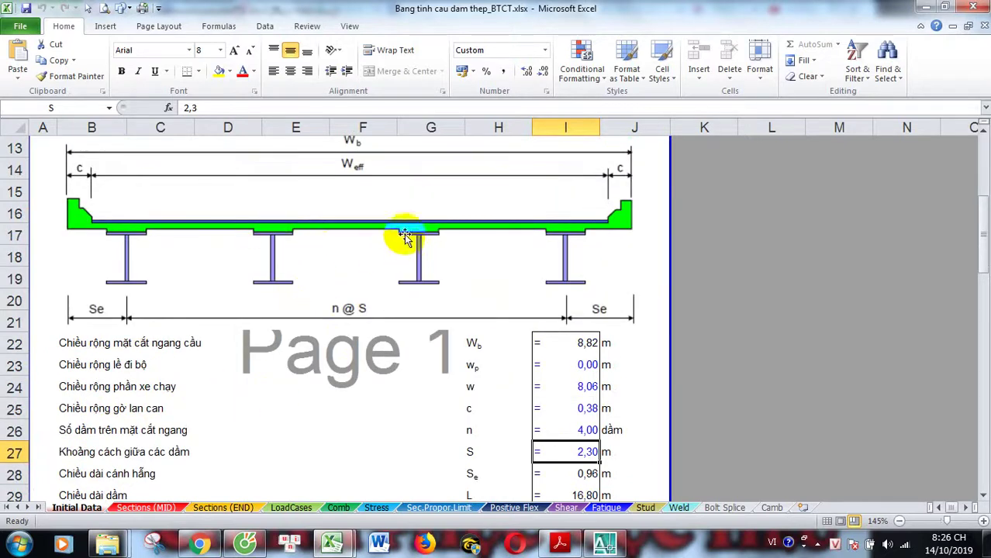
scroll(403, 299, "down", 4)
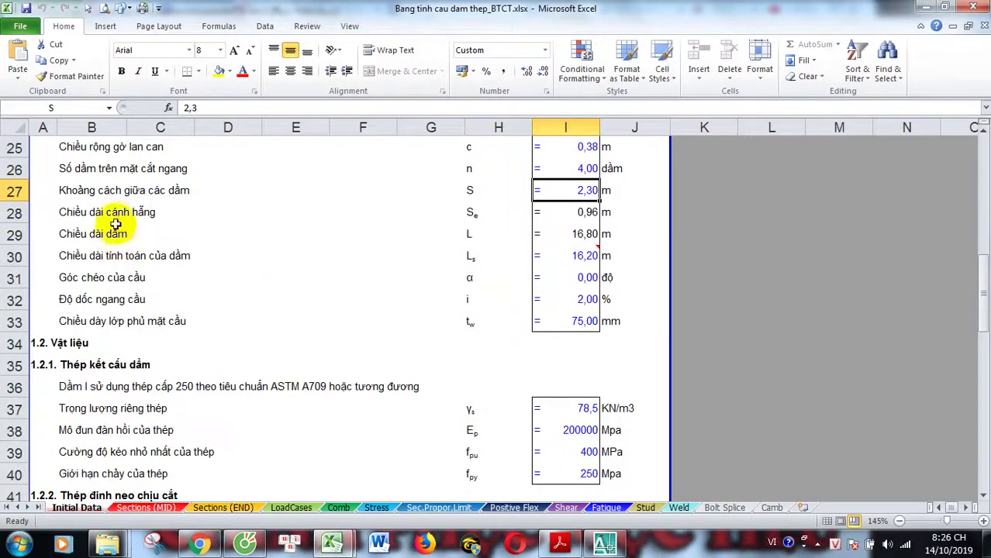
scroll(115, 224, "up", 2)
scroll(137, 230, "up", 1)
scroll(163, 265, "up", 1)
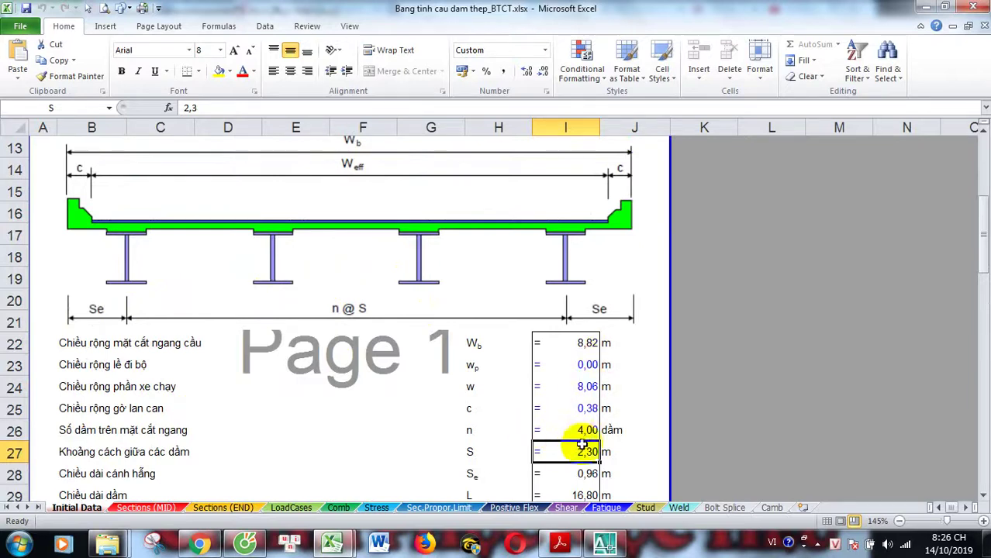
Select I28 to see the 0,96 m overhang Se from four girders at 2,30 m spacing.
left_click(579, 474)
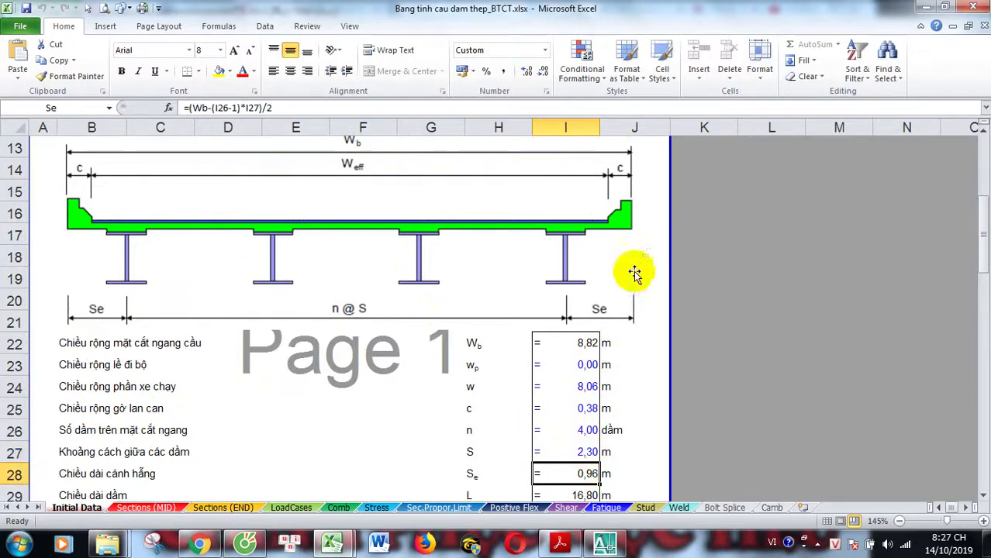
scroll(534, 313, "down", 3)
scroll(305, 323, "up", 1)
scroll(314, 283, "up", 2)
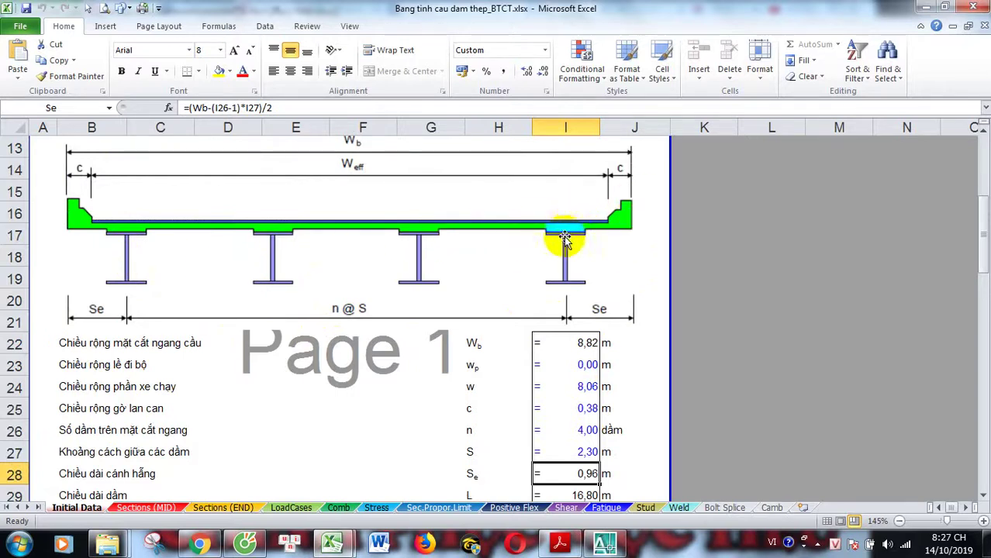
scroll(631, 261, "down", 1)
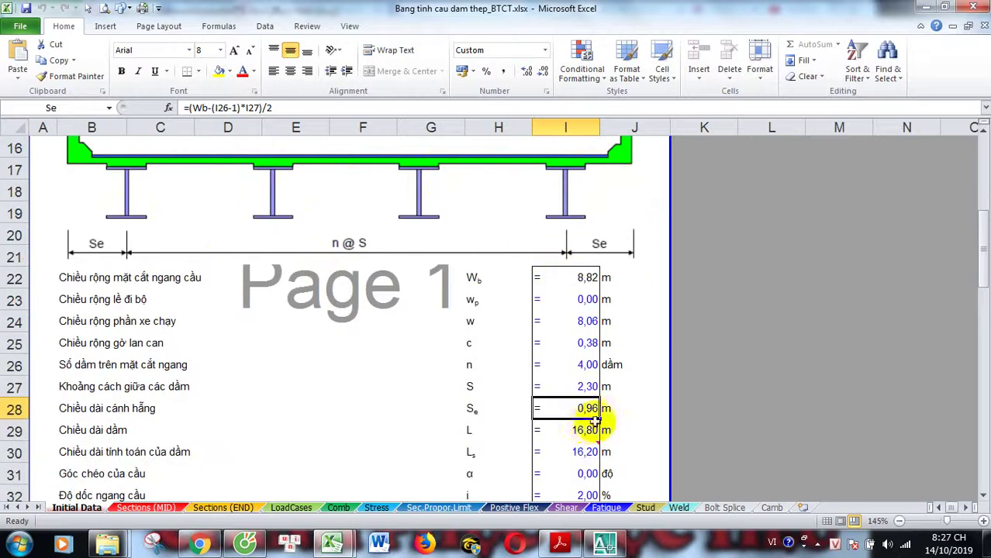
scroll(581, 416, "up", 2)
scroll(582, 409, "down", 2)
scroll(610, 331, "down", 1)
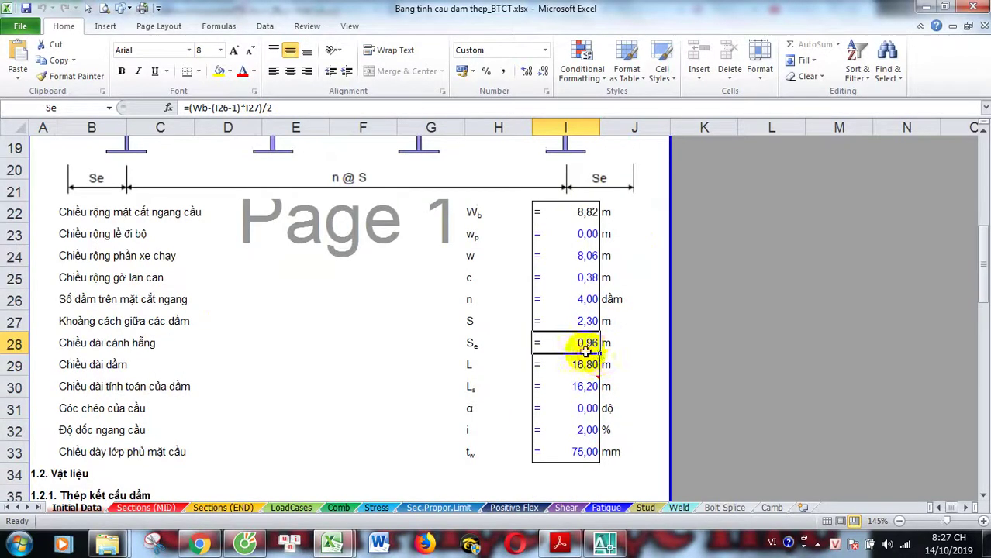
double_click(588, 346)
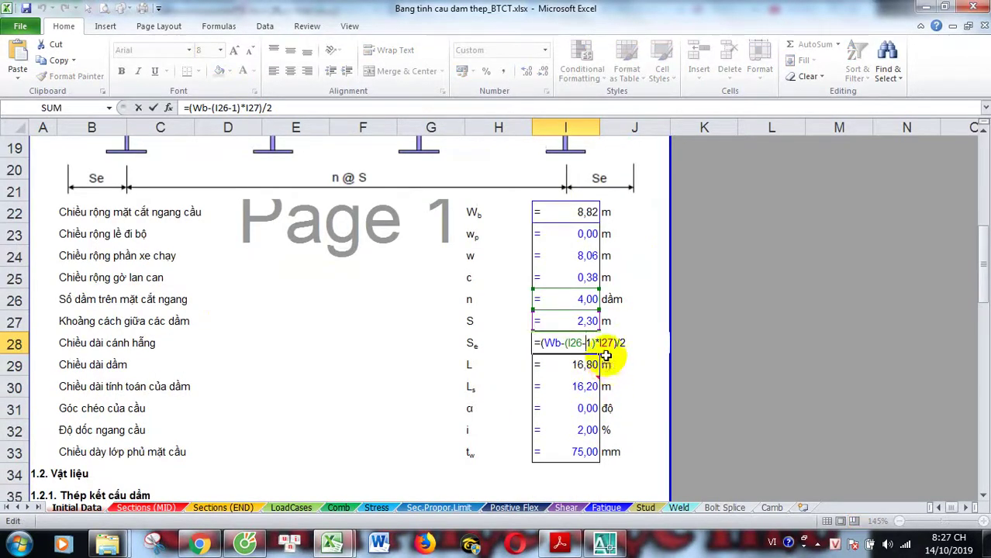
scroll(575, 342, "up", 2)
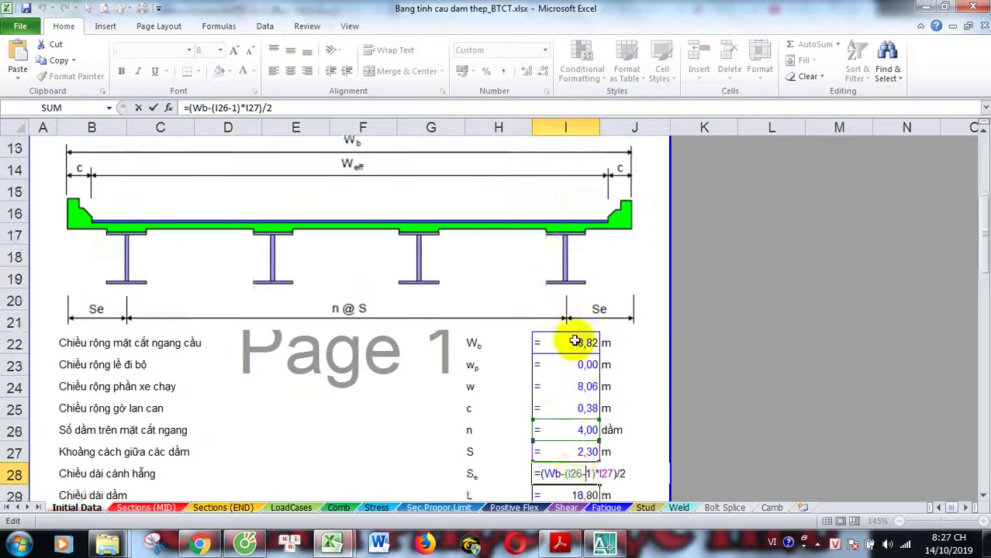
scroll(575, 339, "up", 1)
scroll(359, 220, "down", 1)
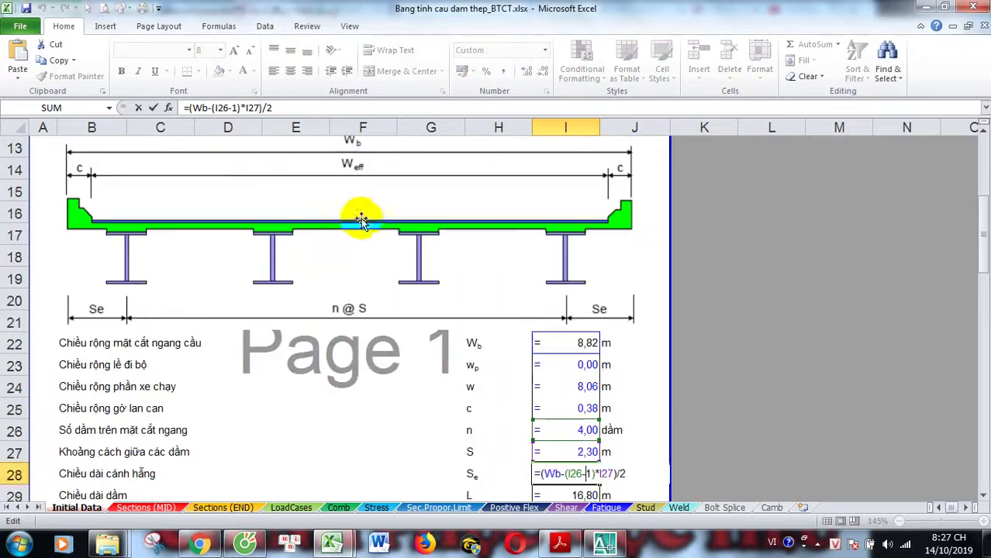
scroll(342, 326, "down", 1)
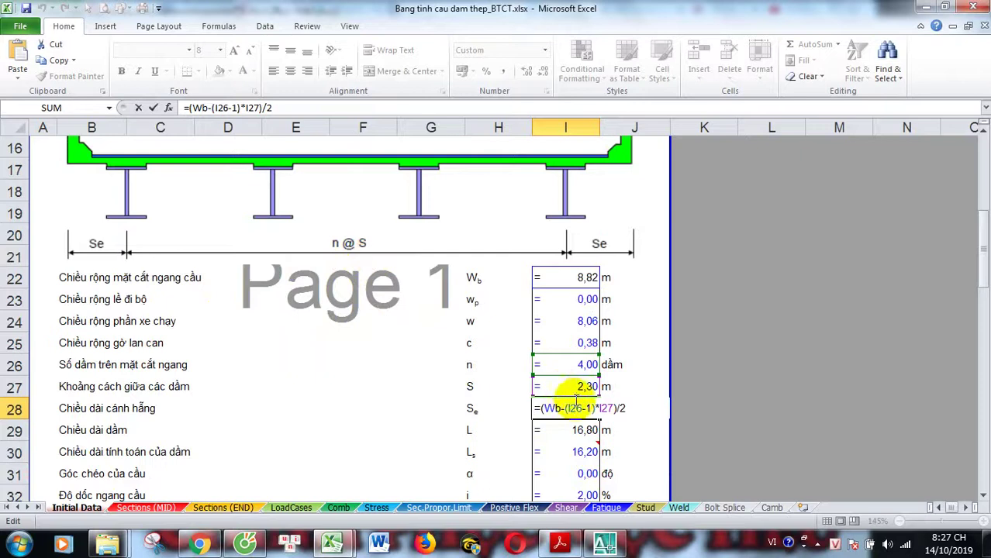
left_click(589, 413)
double_click(590, 413)
key("Escape")
scroll(593, 380, "up", 1)
scroll(581, 336, "up", 1)
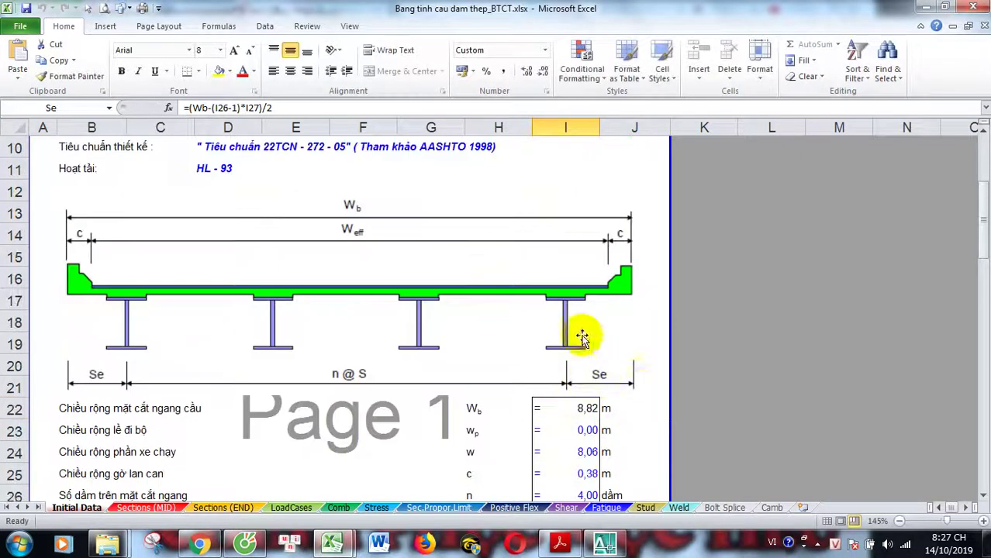
scroll(604, 368, "down", 1)
scroll(465, 294, "up", 2)
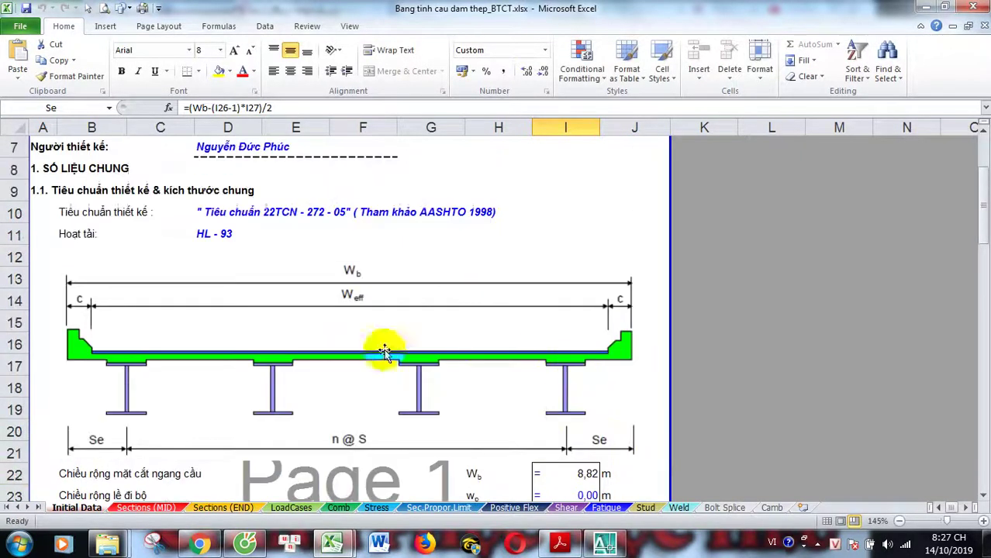
scroll(86, 360, "down", 1)
scroll(264, 306, "down", 1)
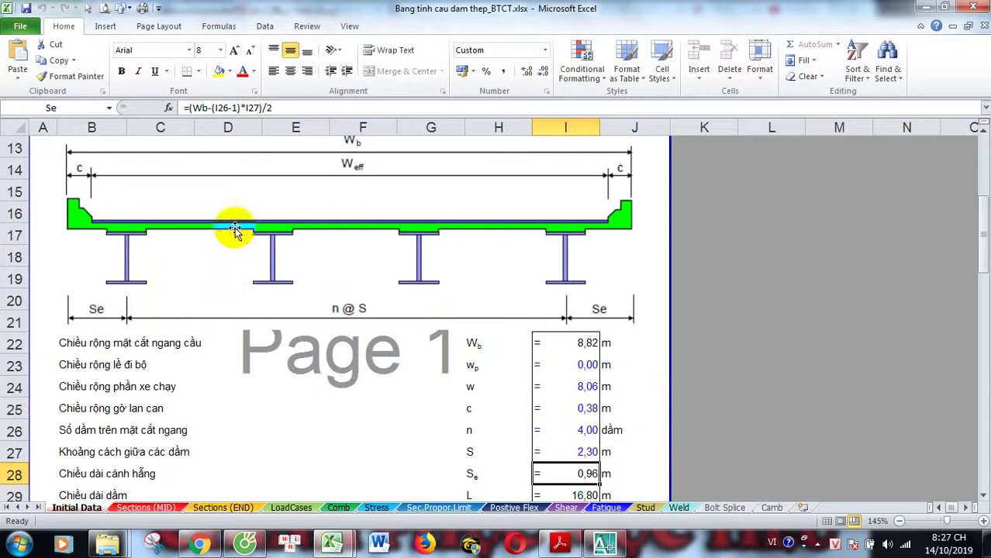
scroll(293, 271, "down", 1)
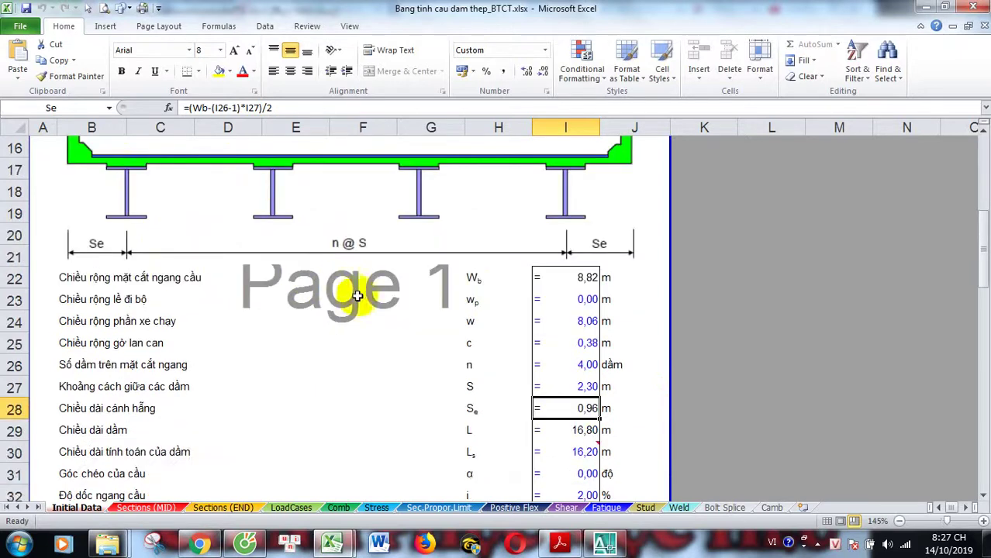
left_click(563, 388)
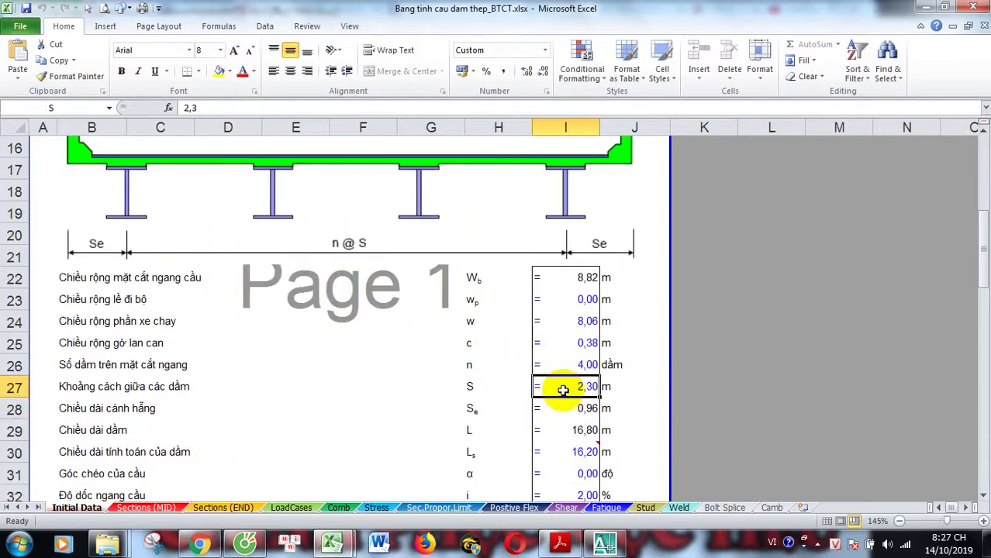
scroll(506, 360, "up", 2)
scroll(240, 279, "up", 2)
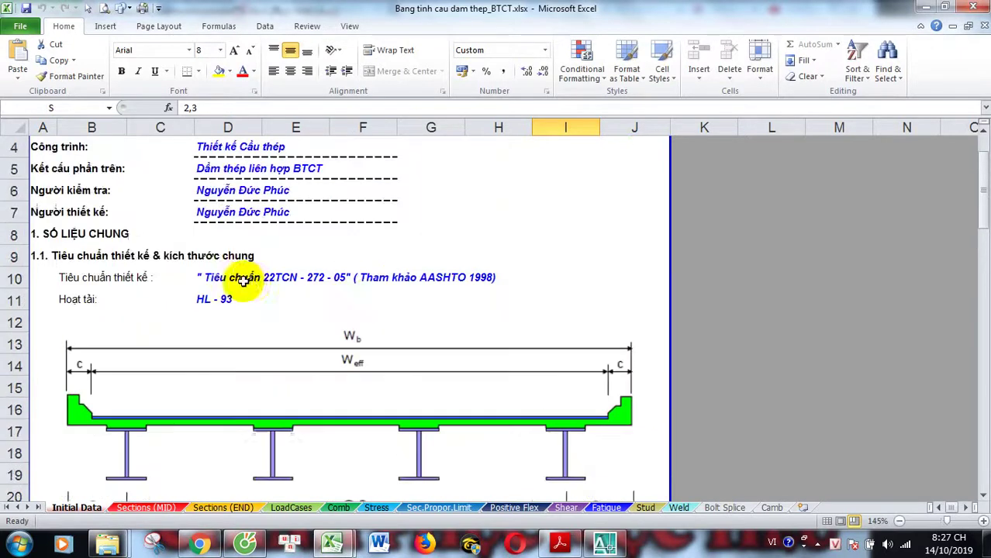
scroll(387, 318, "down", 3)
scroll(423, 344, "down", 2)
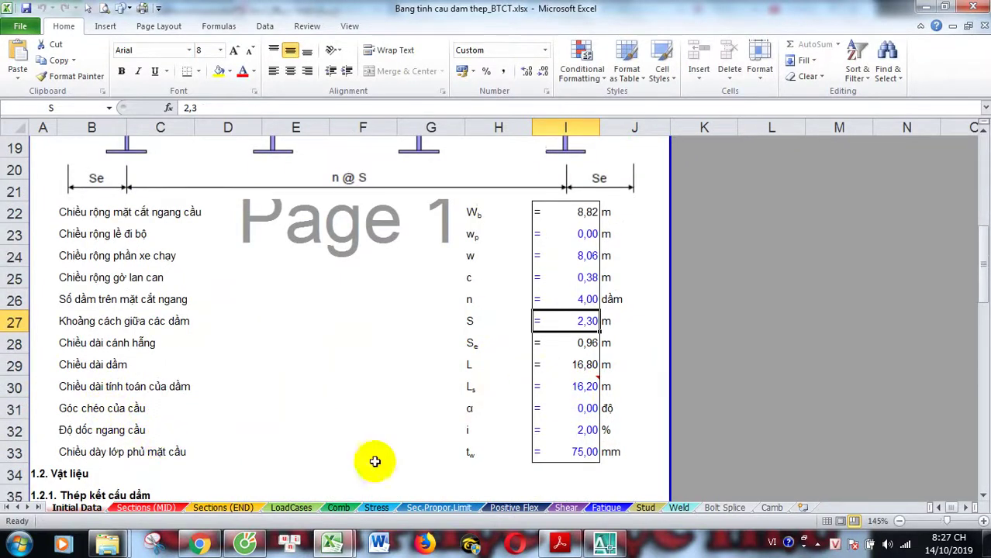
left_click(583, 454)
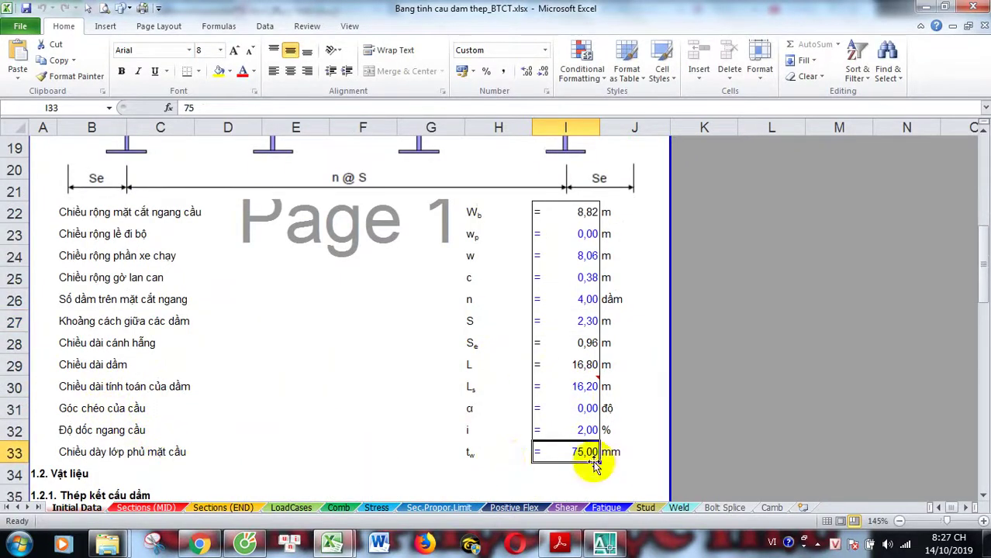
scroll(626, 388, "up", 1)
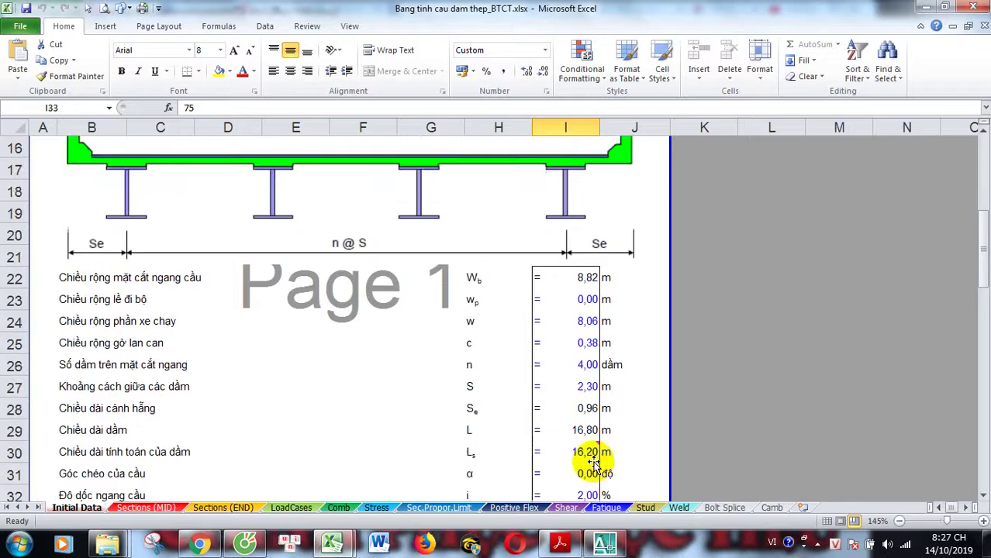
scroll(232, 248, "up", 1)
scroll(425, 276, "down", 2)
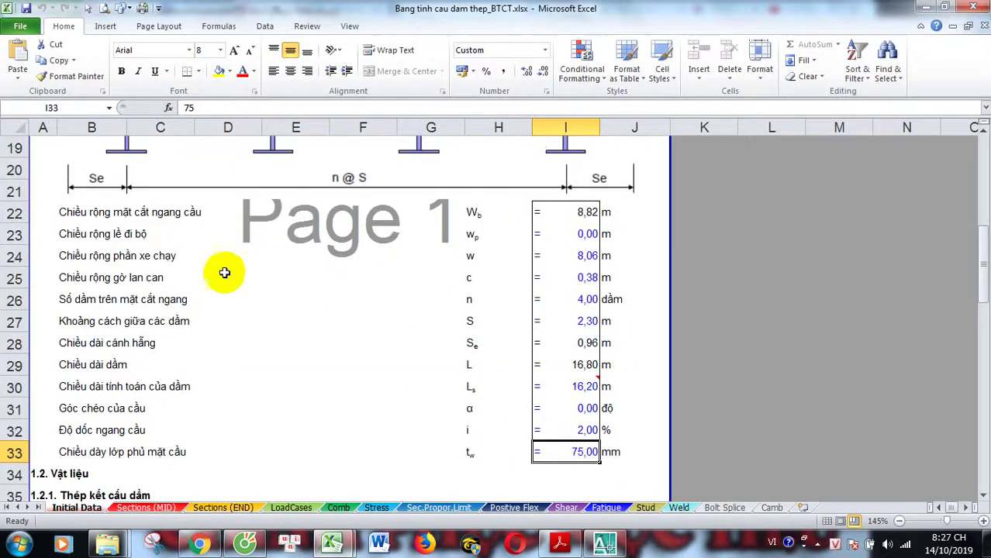
scroll(132, 385, "down", 1)
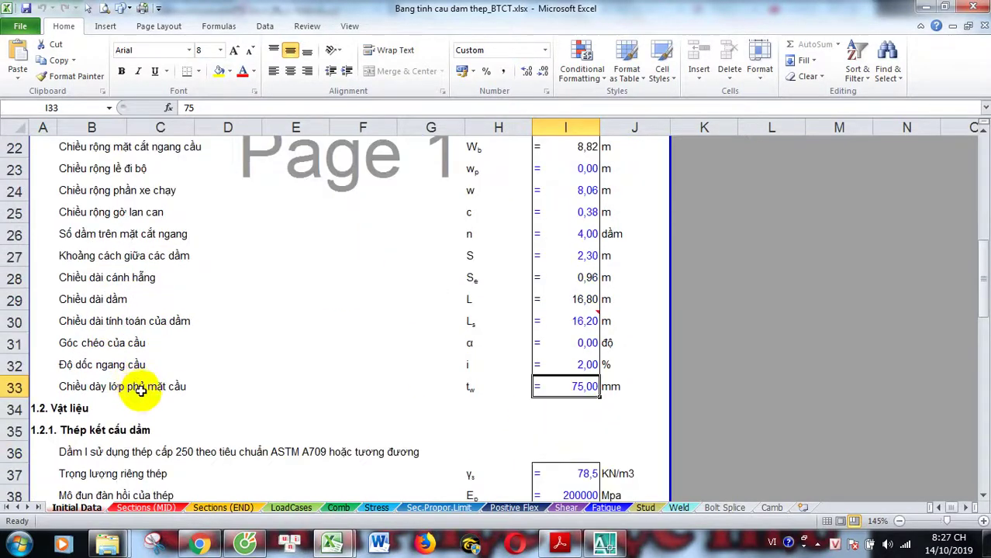
scroll(171, 380, "up", 6)
scroll(194, 341, "up", 1)
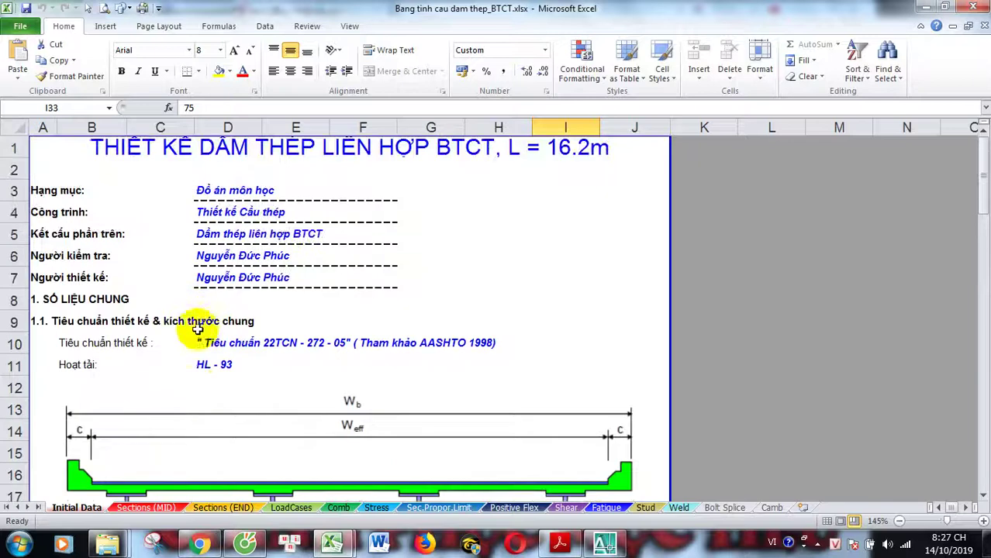
scroll(200, 337, "down", 4)
scroll(206, 349, "down", 2)
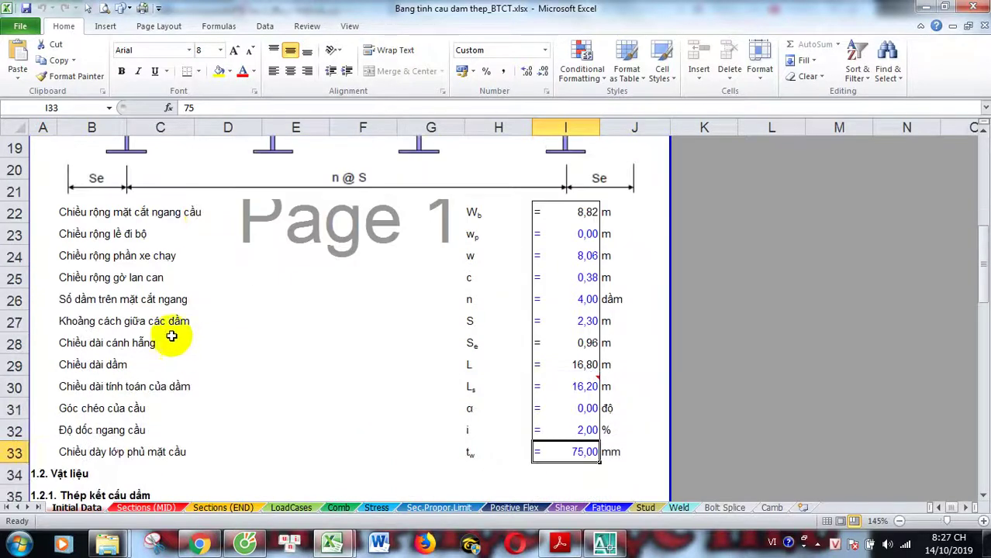
left_click(130, 319)
left_click(118, 346)
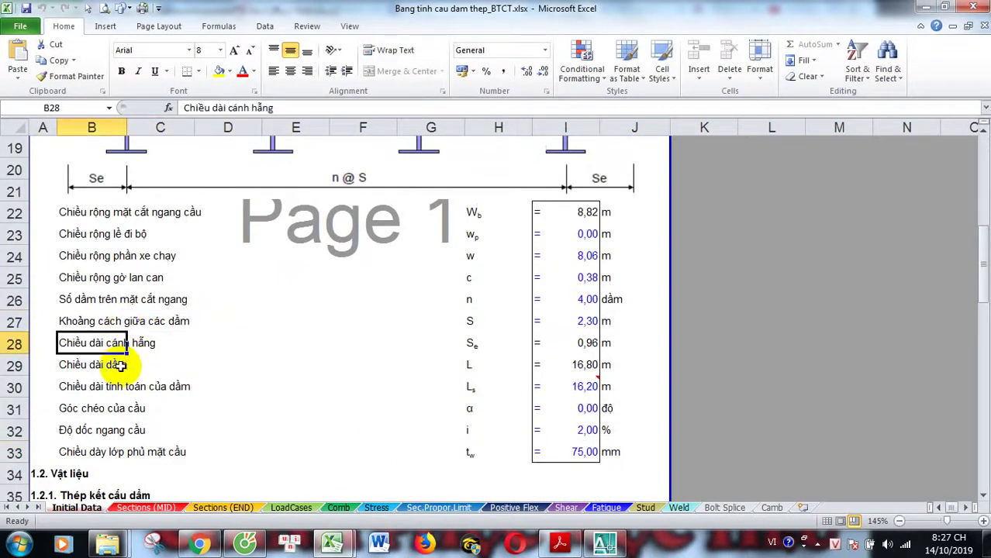
left_click(581, 363)
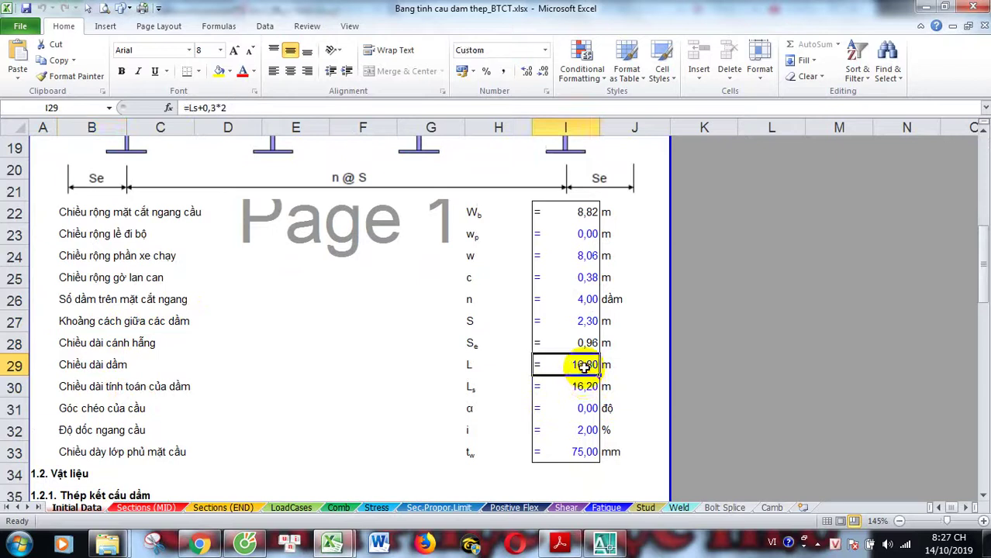
double_click(584, 366)
key("Return")
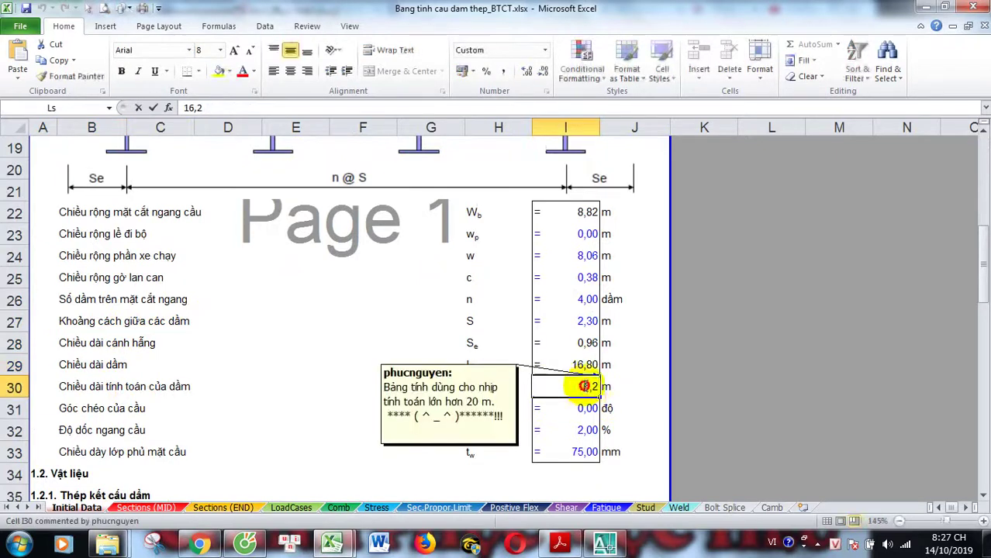
double_click(586, 370)
key("Return")
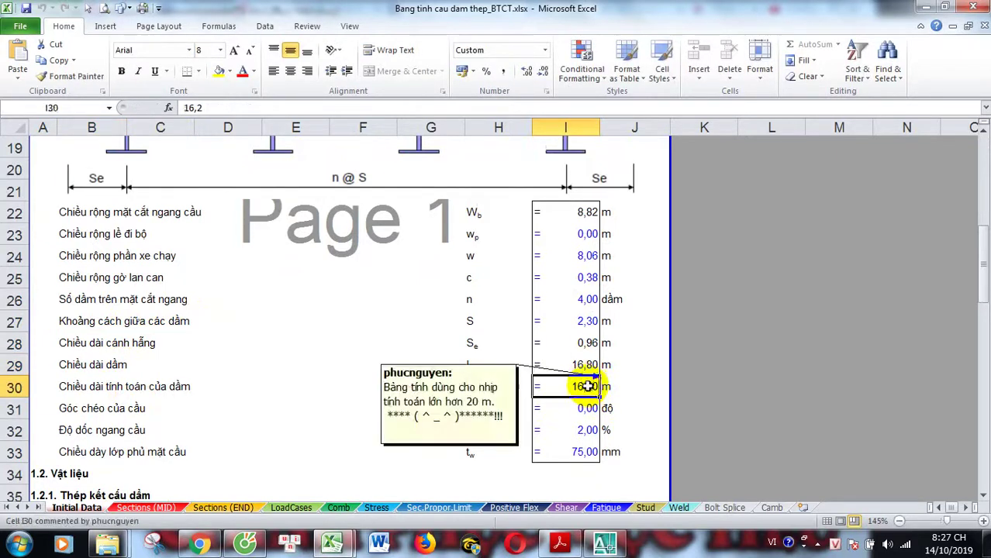
mouse_move(591, 388)
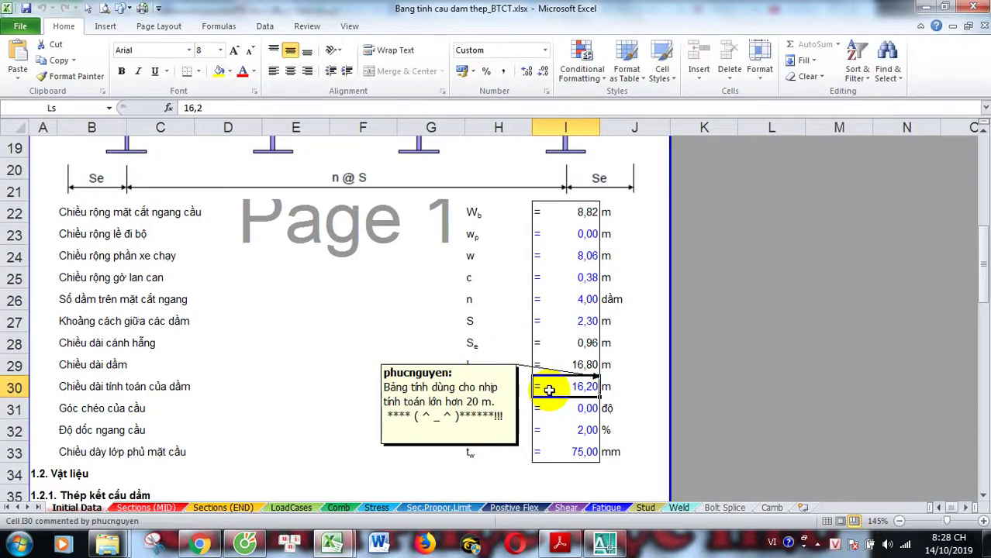
scroll(555, 386, "up", 6)
scroll(558, 384, "down", 5)
scroll(565, 413, "down", 2)
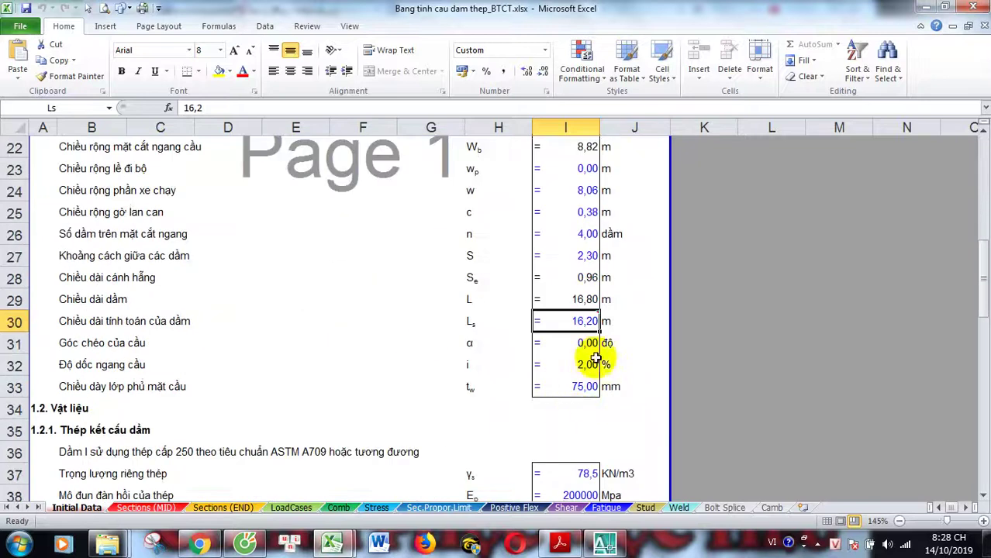
mouse_move(584, 326)
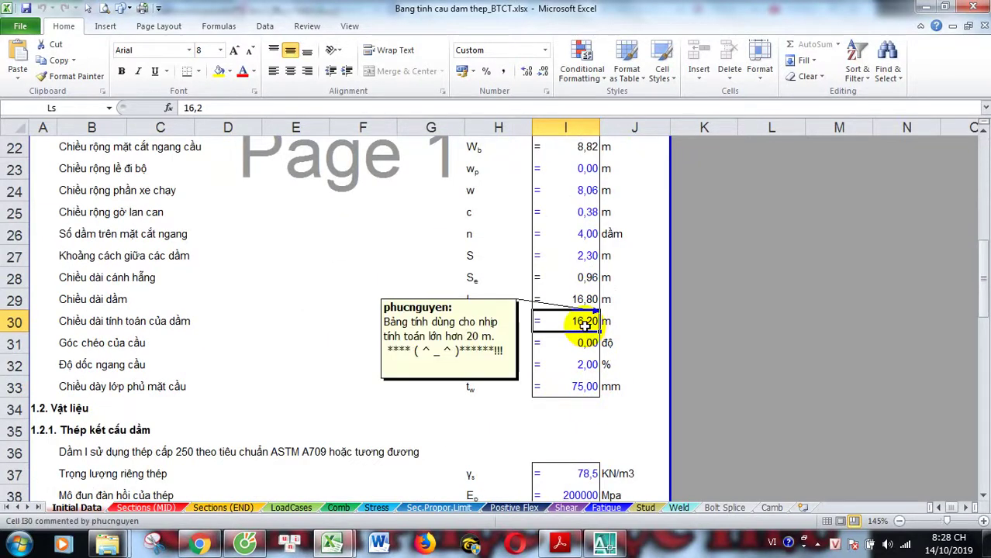
left_click(581, 324)
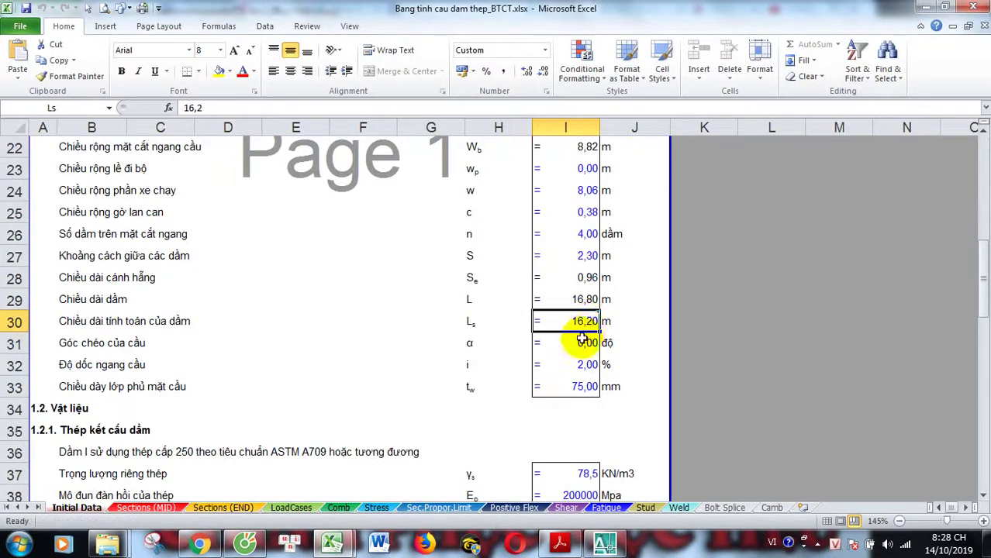
mouse_move(584, 322)
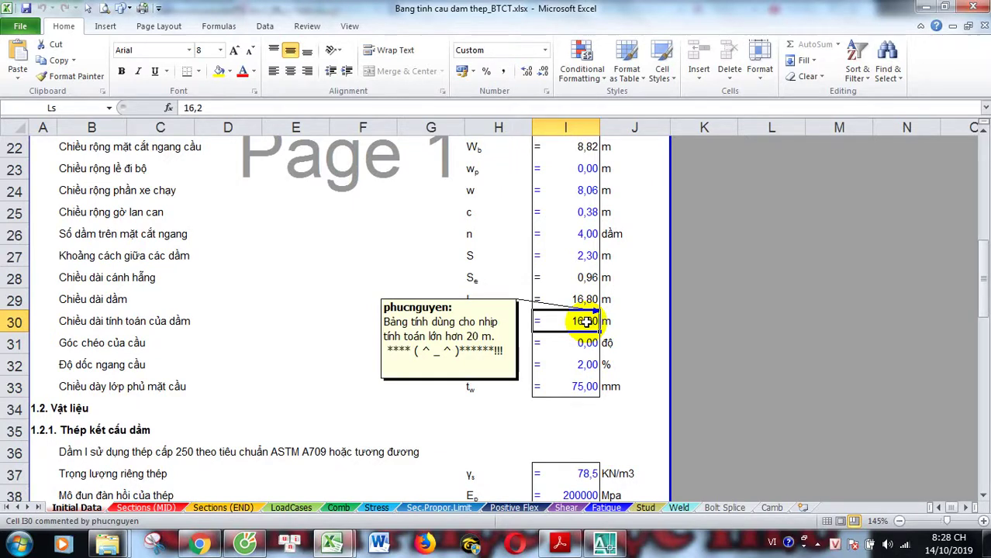
left_click(587, 301)
left_click(583, 319)
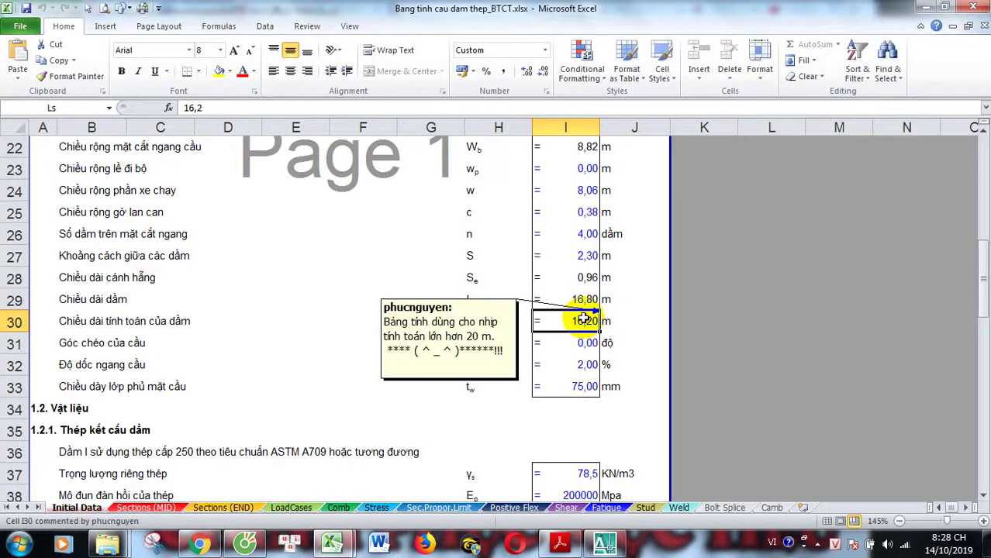
scroll(537, 332, "up", 5)
scroll(369, 230, "up", 3)
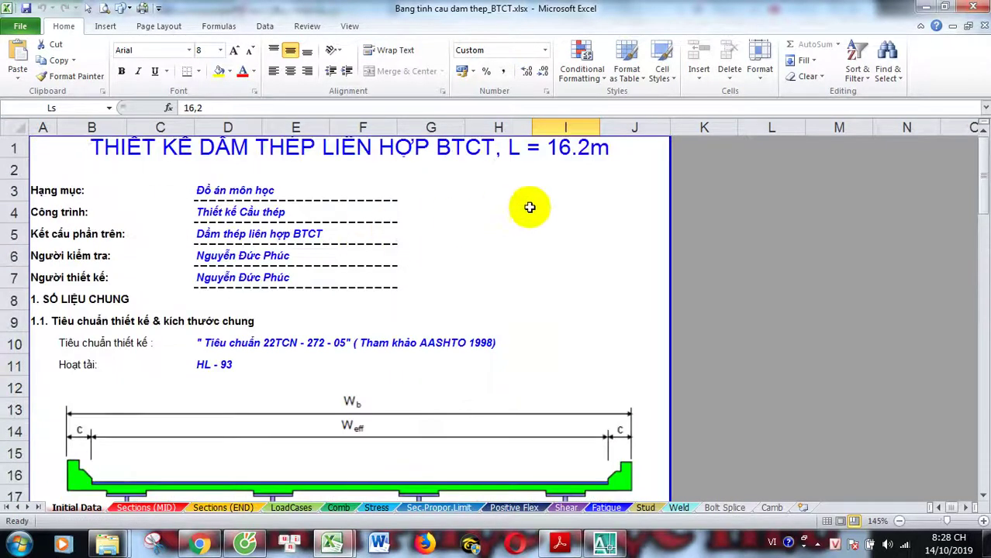
left_click(578, 154)
double_click(578, 153)
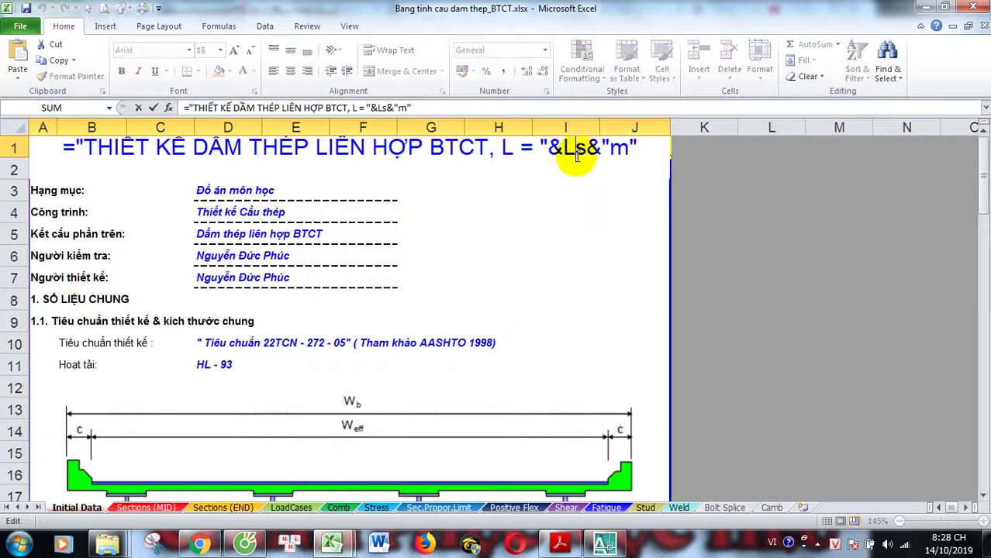
key("Escape")
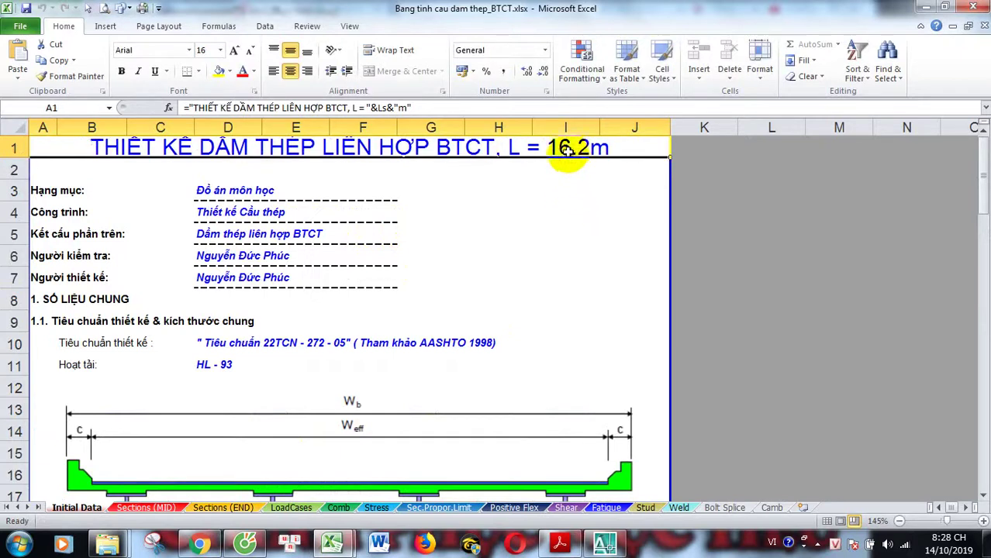
scroll(570, 155, "down", 1)
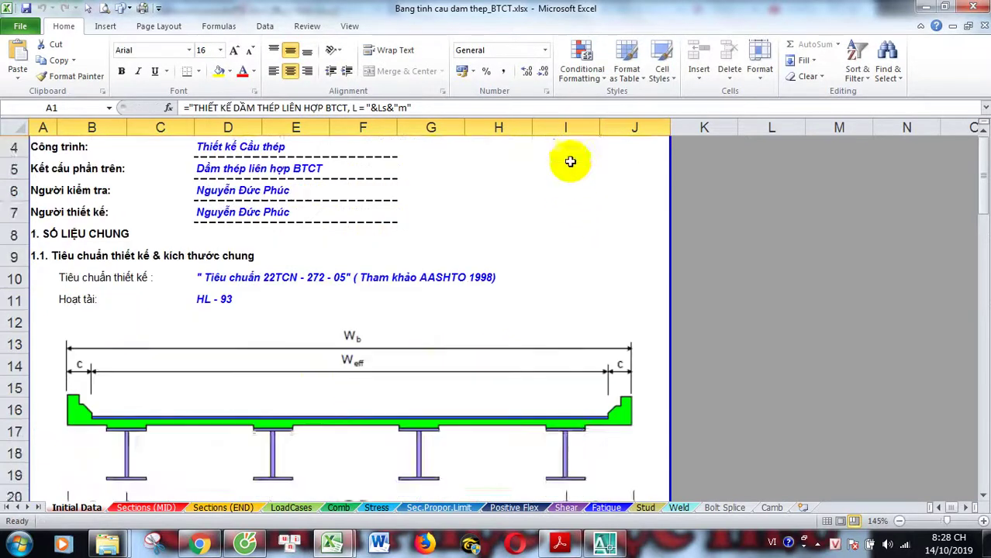
scroll(580, 320, "down", 5)
scroll(583, 323, "down", 1)
left_click(586, 320)
left_click(586, 300)
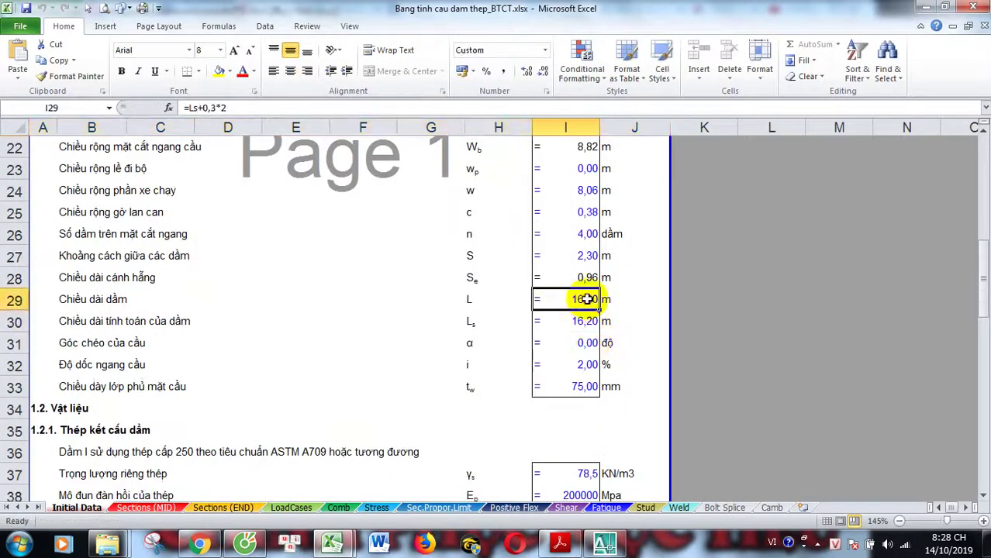
left_click(590, 320)
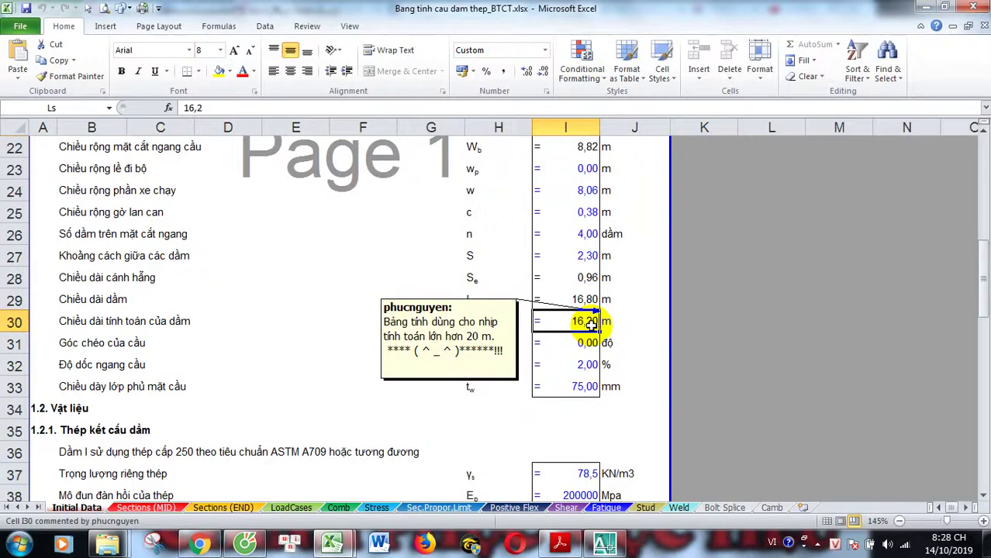
scroll(579, 322, "down", 1)
scroll(579, 341, "down", 3)
scroll(579, 358, "down", 1)
scroll(579, 358, "down", 5)
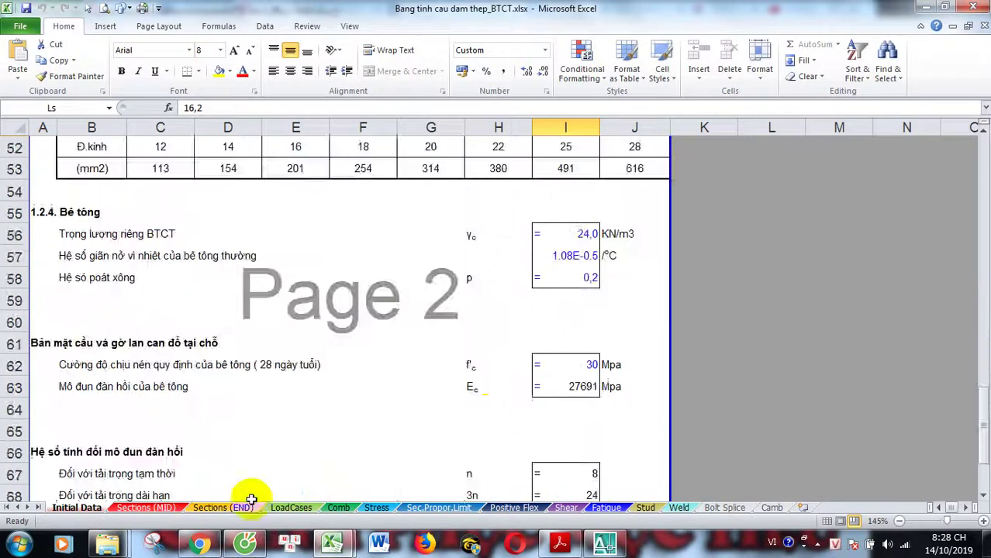
scroll(471, 405, "up", 9)
scroll(513, 404, "up", 1)
scroll(560, 396, "up", 3)
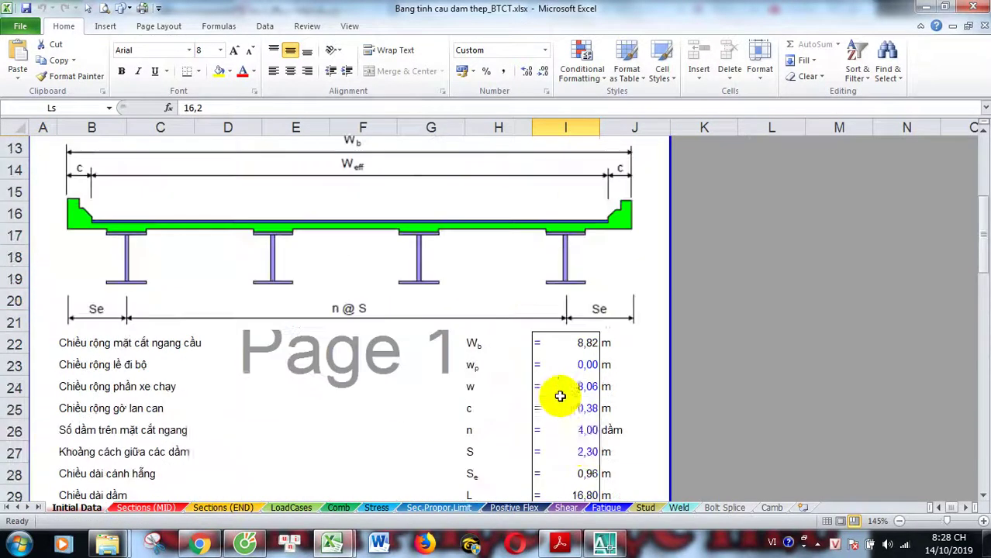
scroll(560, 396, "down", 2)
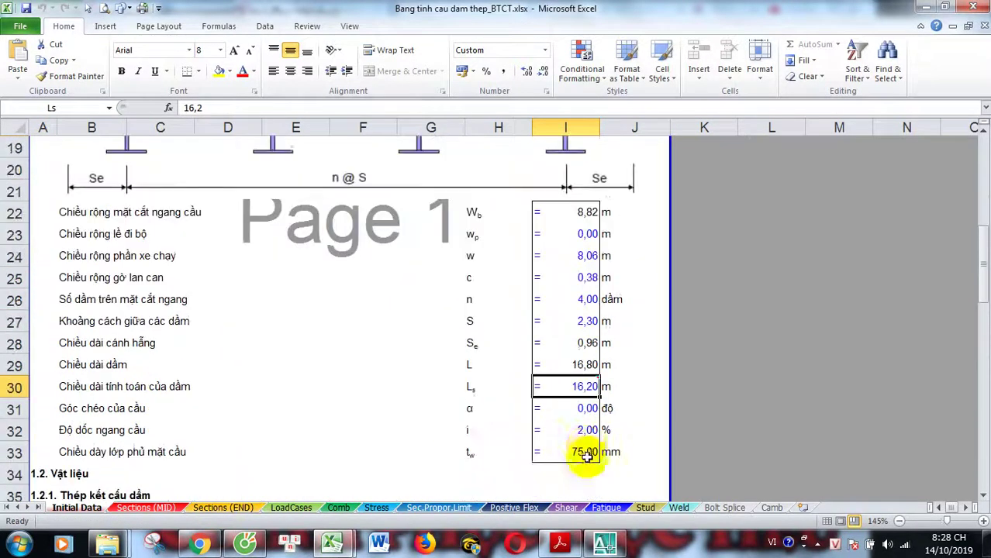
Edit the note on design span cell I30 and save the workbook.
right_click(590, 388)
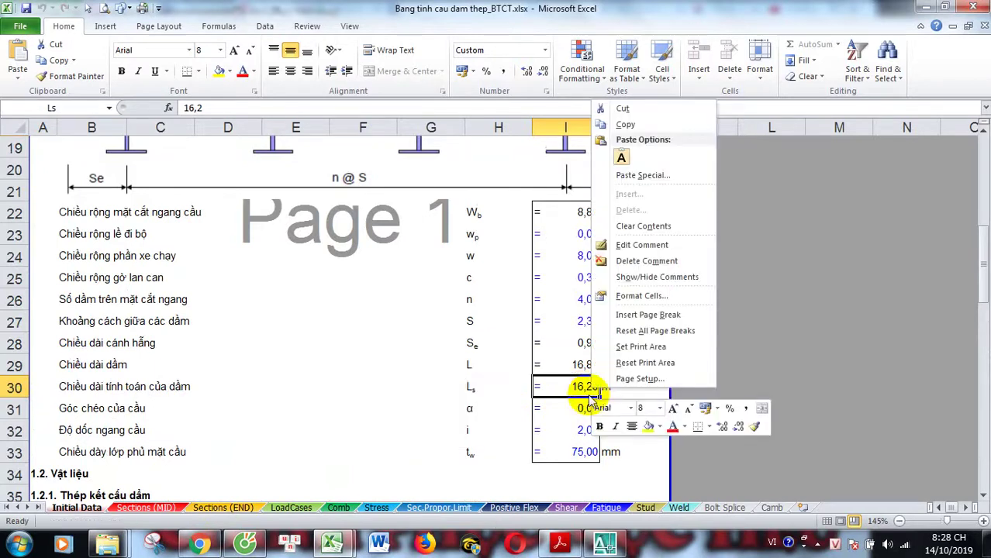
left_click(584, 386)
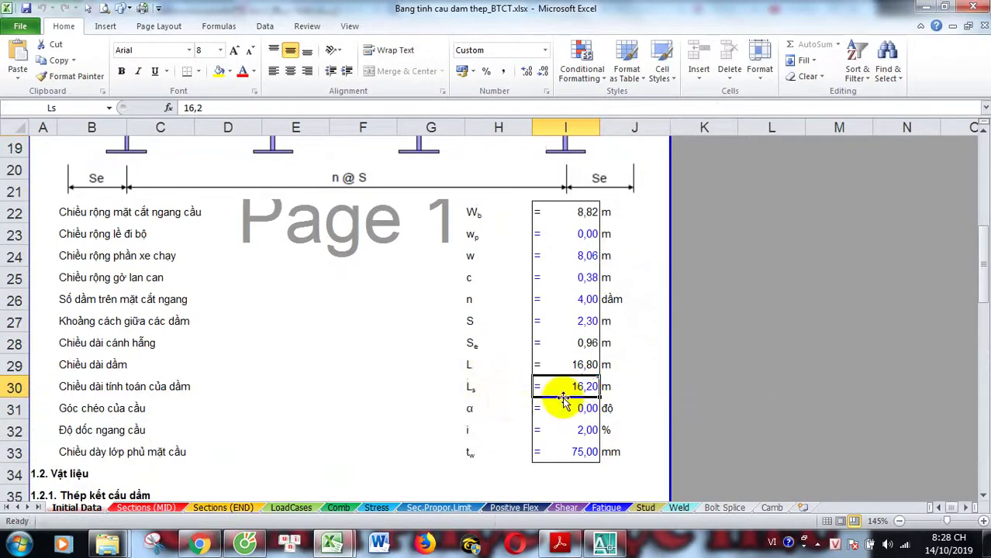
right_click(577, 389)
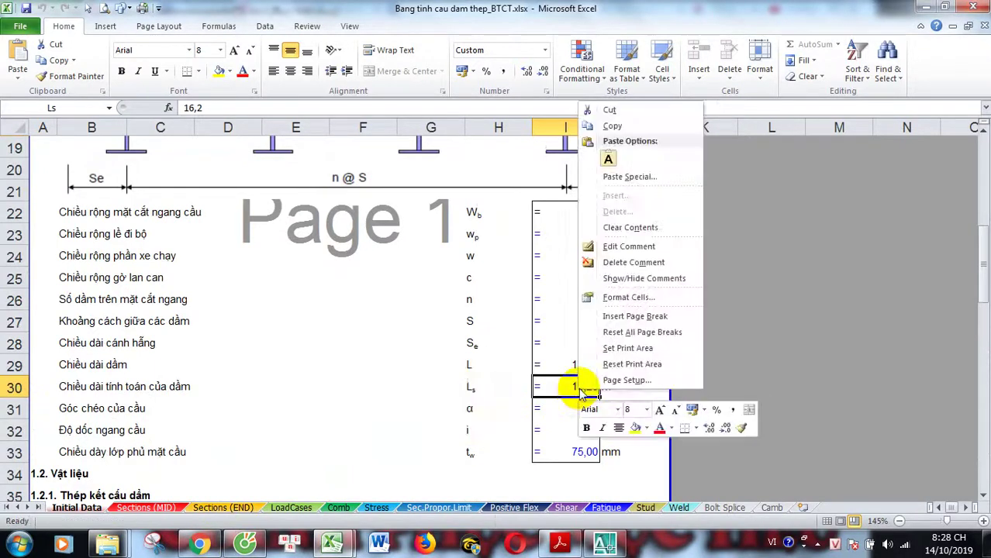
left_click(628, 247)
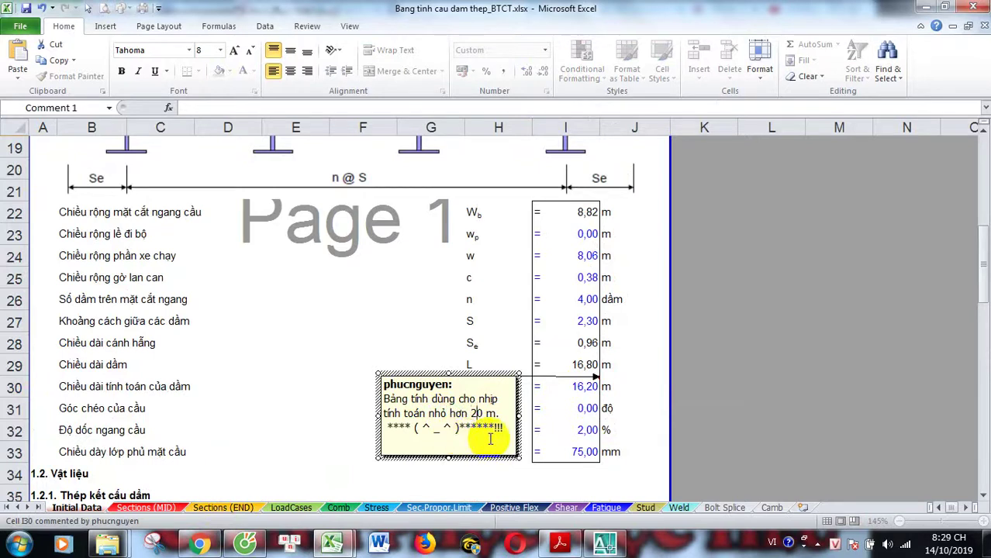
left_click(528, 471)
scroll(581, 427, "down", 1)
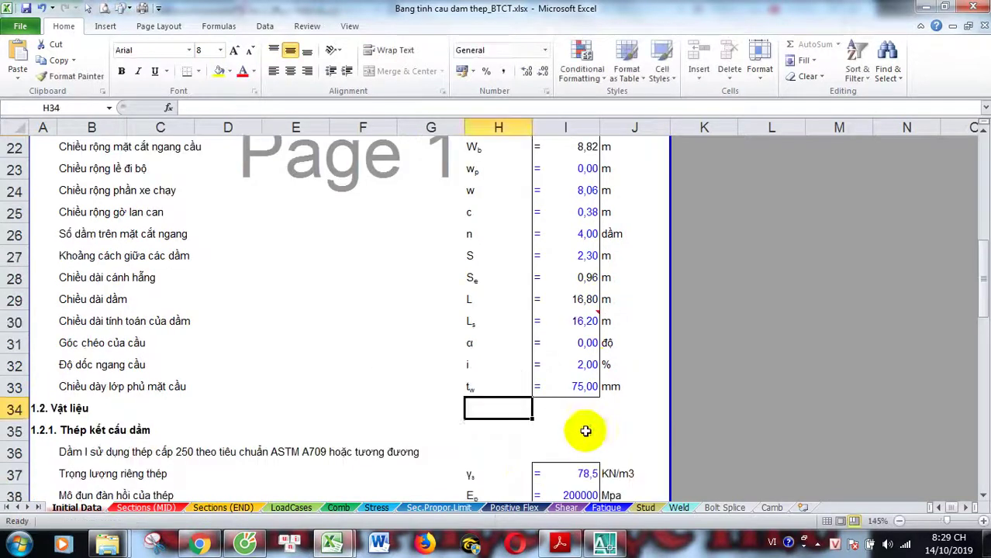
left_click(583, 321)
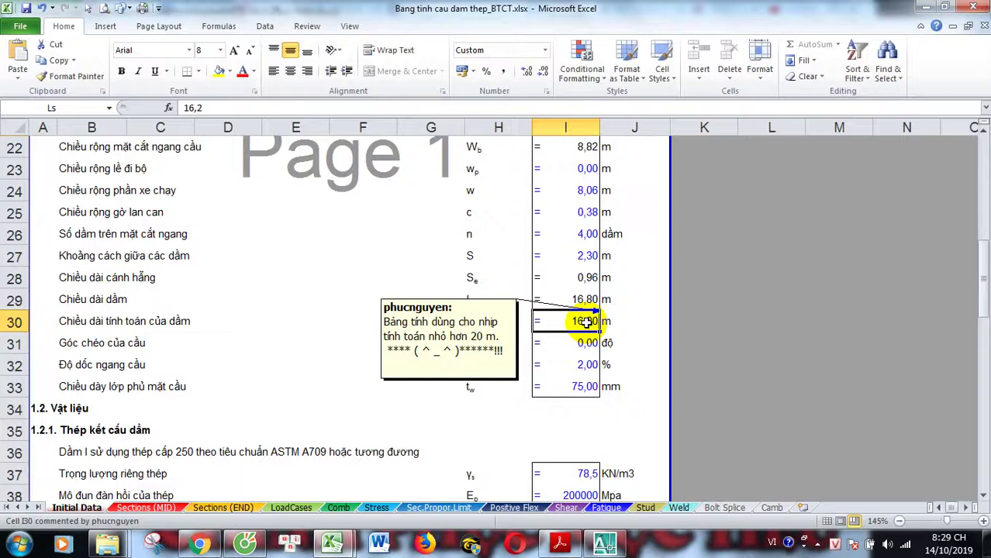
scroll(604, 318, "up", 2)
left_click(627, 319)
scroll(652, 342, "down", 3)
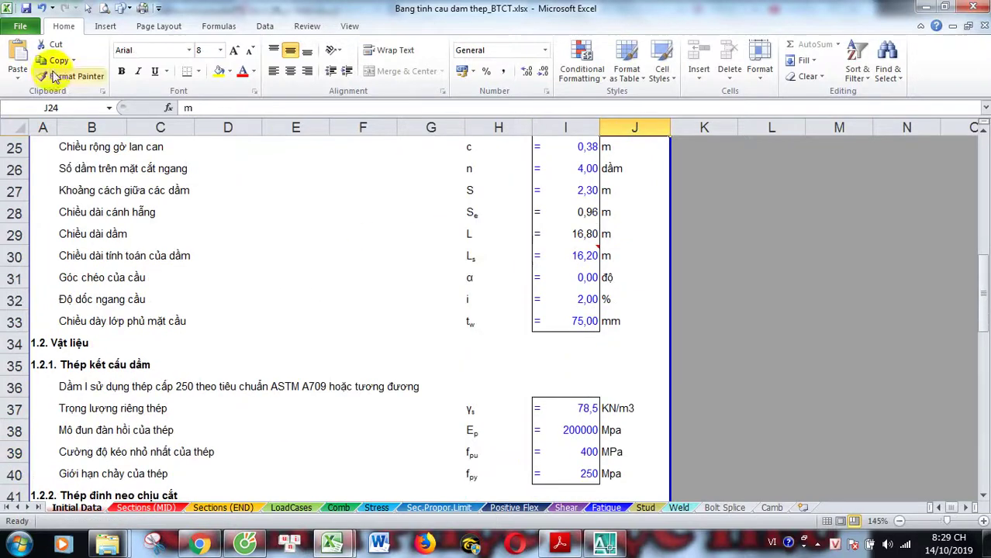
left_click(26, 9)
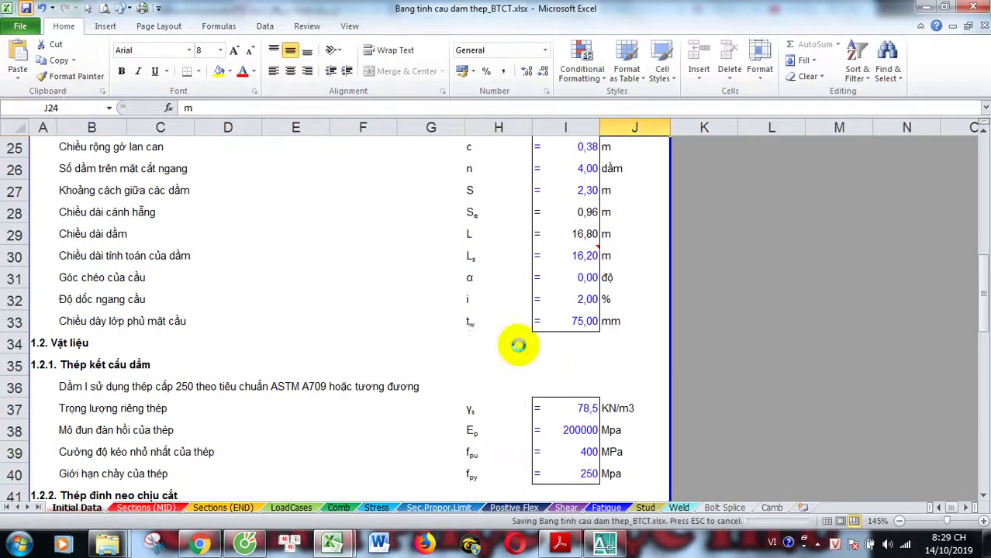
Revise the I30 note again so it reads spans 'lớn hơn 20 m' (over 20 m).
scroll(504, 372, "down", 4)
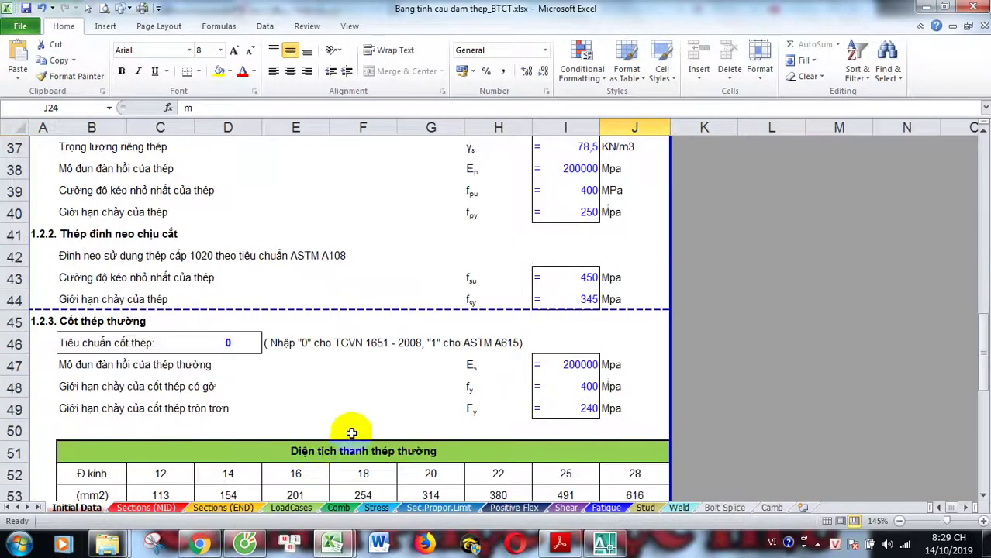
scroll(434, 403, "up", 2)
scroll(591, 342, "up", 1)
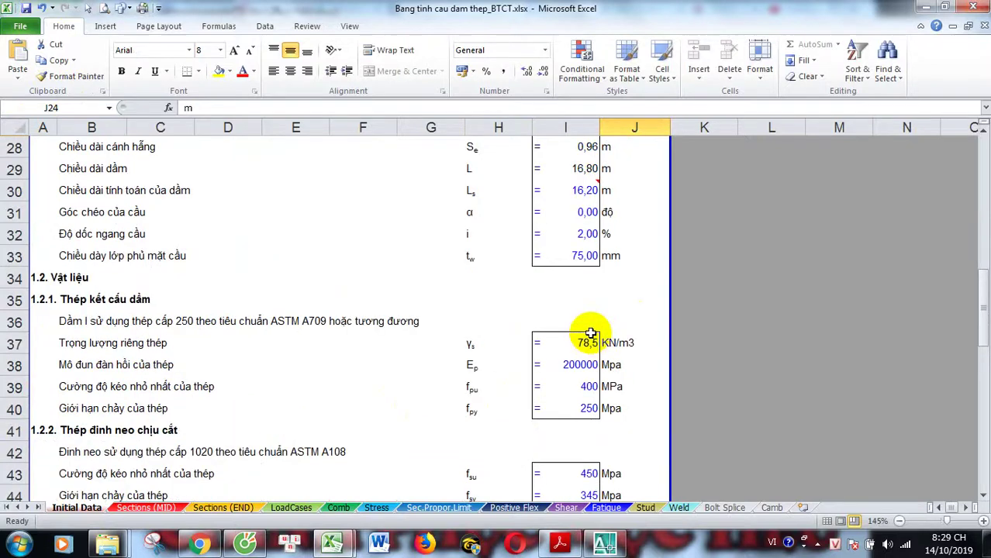
left_click(586, 192)
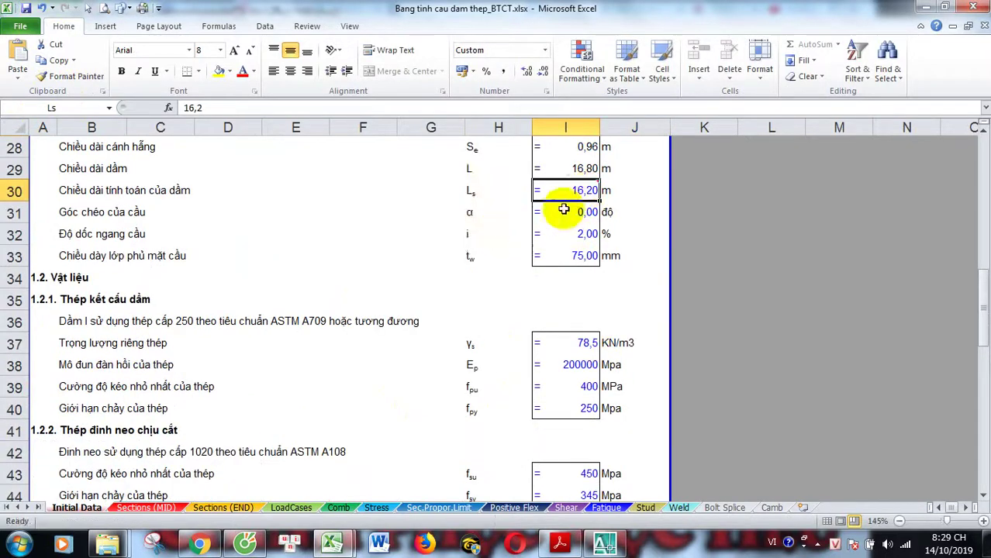
right_click(574, 192)
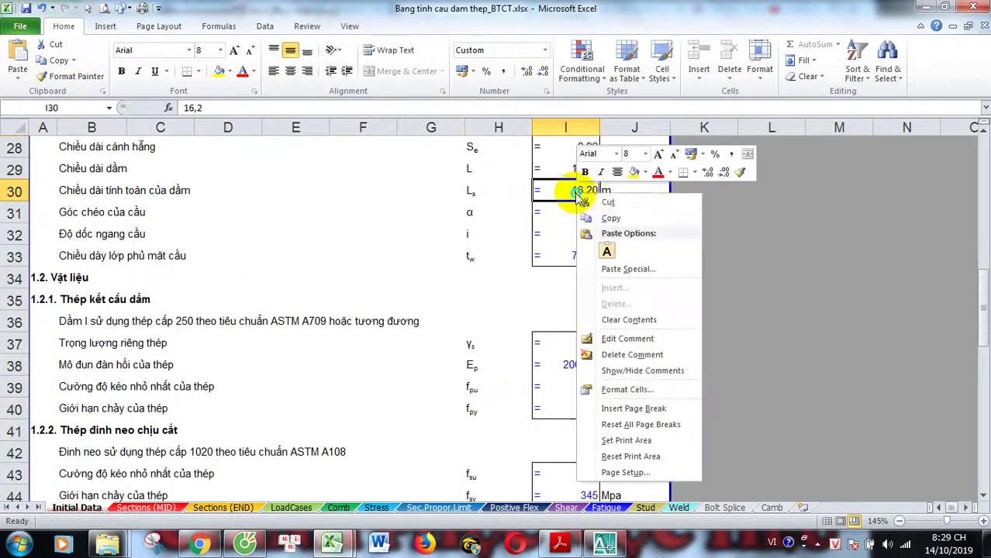
left_click(628, 339)
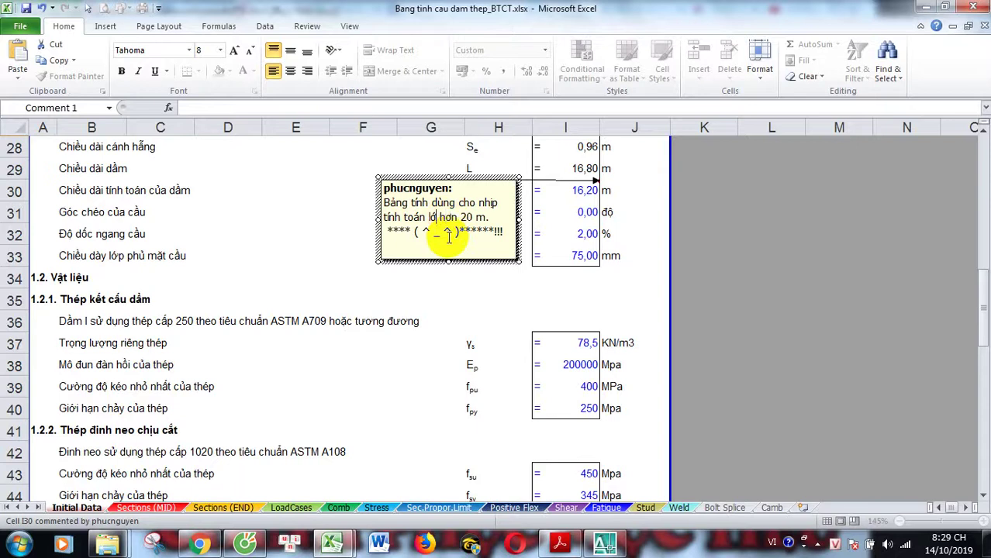
left_click(515, 276)
scroll(543, 263, "up", 1)
left_click(563, 255)
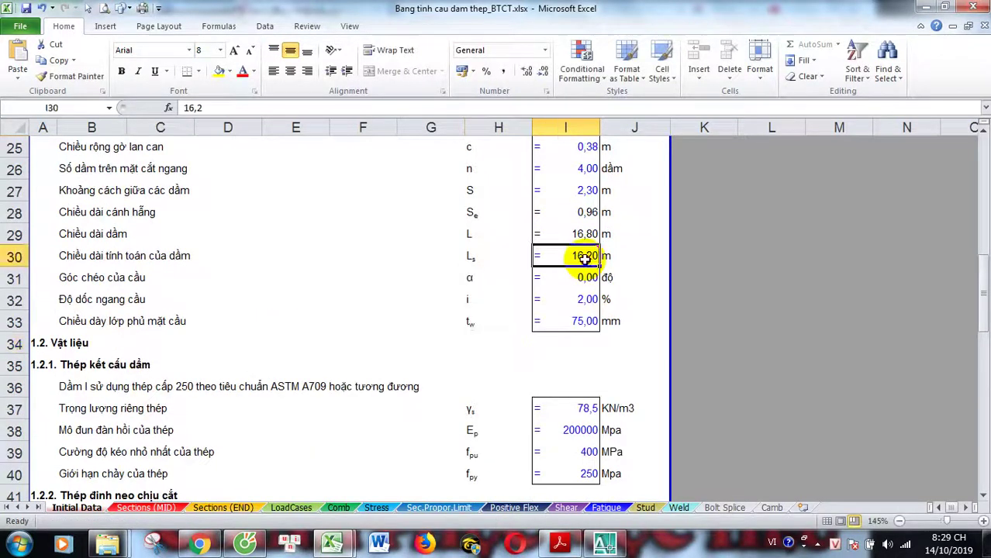
scroll(537, 310, "down", 4)
Move from the Sections (END) sheet to the LoadCases sheet.
left_click(233, 508)
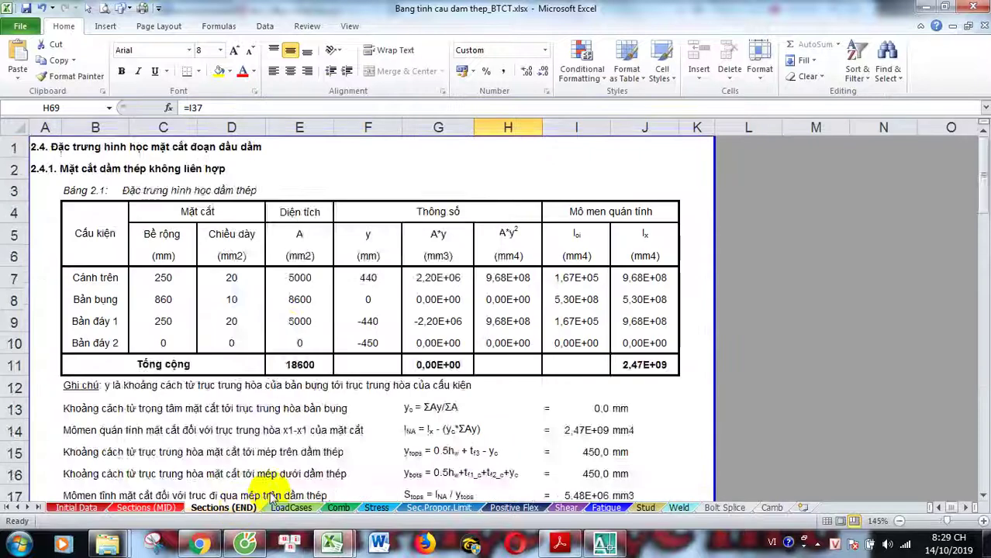
scroll(283, 438, "down", 4)
left_click(289, 508)
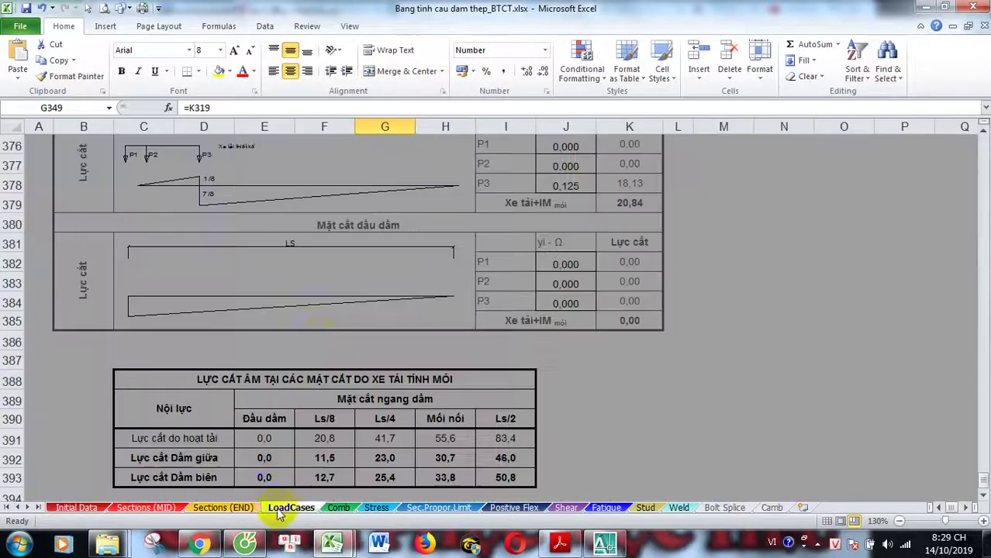
scroll(360, 356, "up", 8)
scroll(380, 353, "up", 6)
scroll(460, 357, "down", 4)
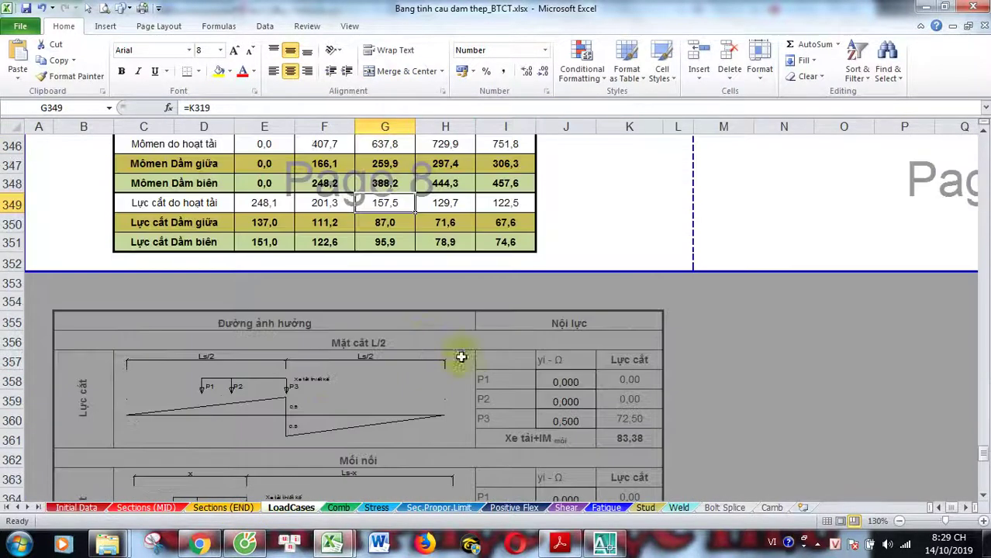
Inspect the LoadCases formula in J358 and the influence ordinate formula in J290.
left_click(554, 376)
scroll(398, 369, "up", 5)
scroll(416, 365, "up", 5)
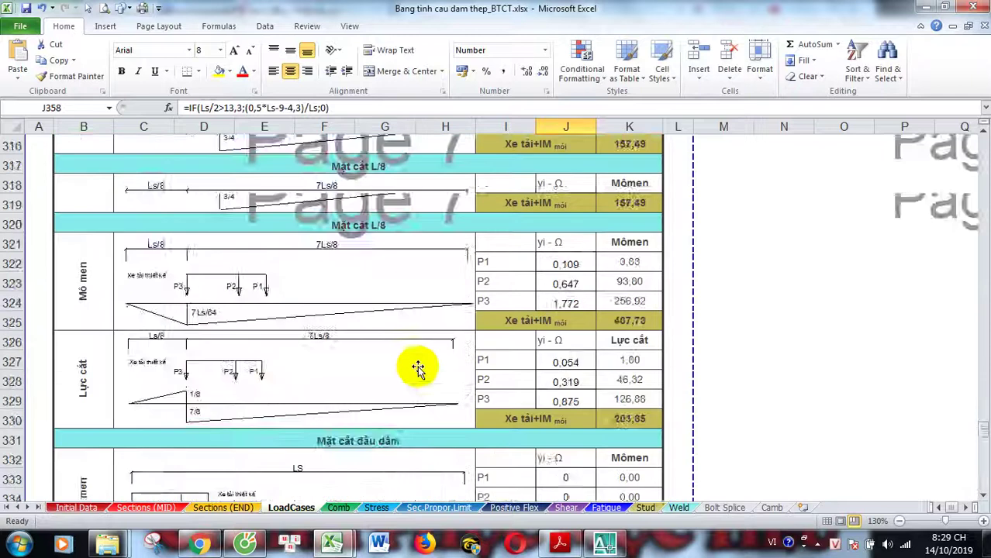
scroll(421, 365, "up", 3)
scroll(420, 361, "up", 2)
scroll(465, 349, "up", 3)
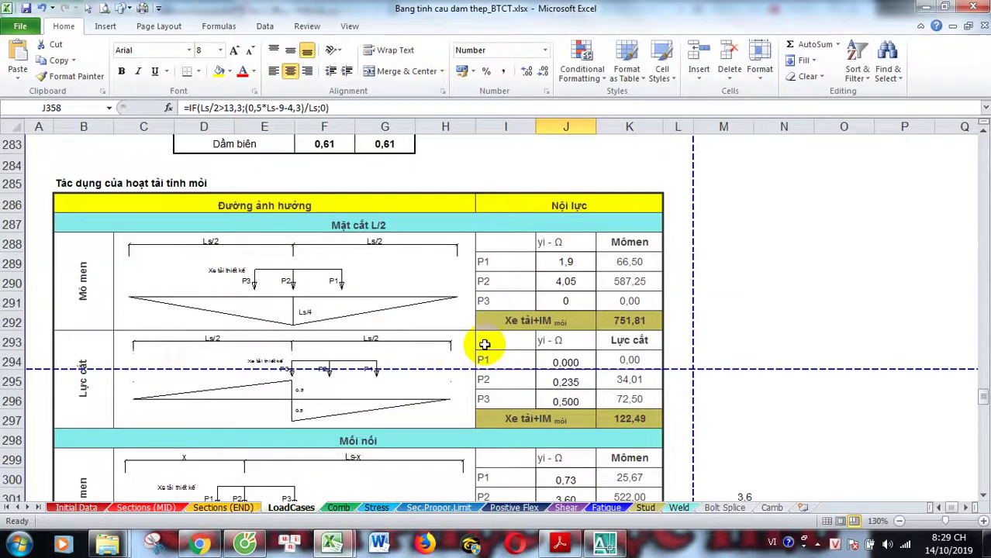
left_click(560, 284)
scroll(481, 312, "up", 3)
scroll(480, 311, "up", 4)
scroll(465, 326, "down", 7)
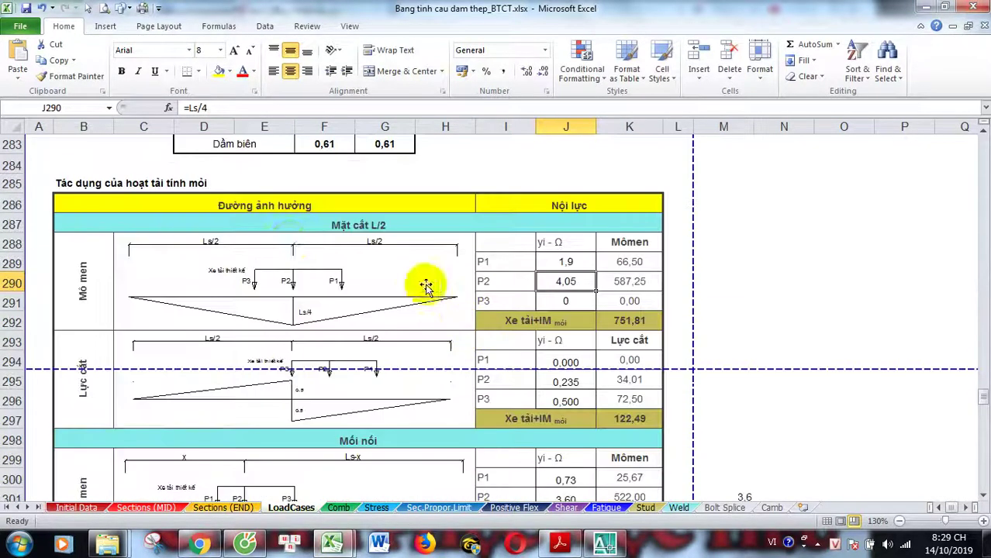
Compare the P1, Ls/4 and P3 ordinates in J289–J291 and the moment formula in K290.
left_click(570, 263)
left_click(571, 281)
left_click(571, 302)
left_click(576, 282)
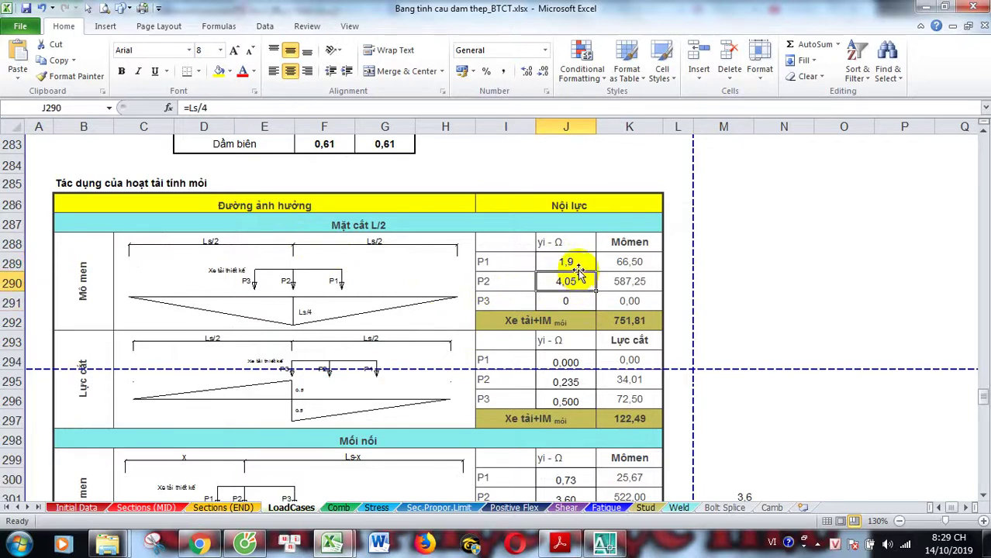
left_click(568, 262)
left_click(629, 282)
scroll(481, 342, "down", 2)
scroll(387, 326, "up", 2)
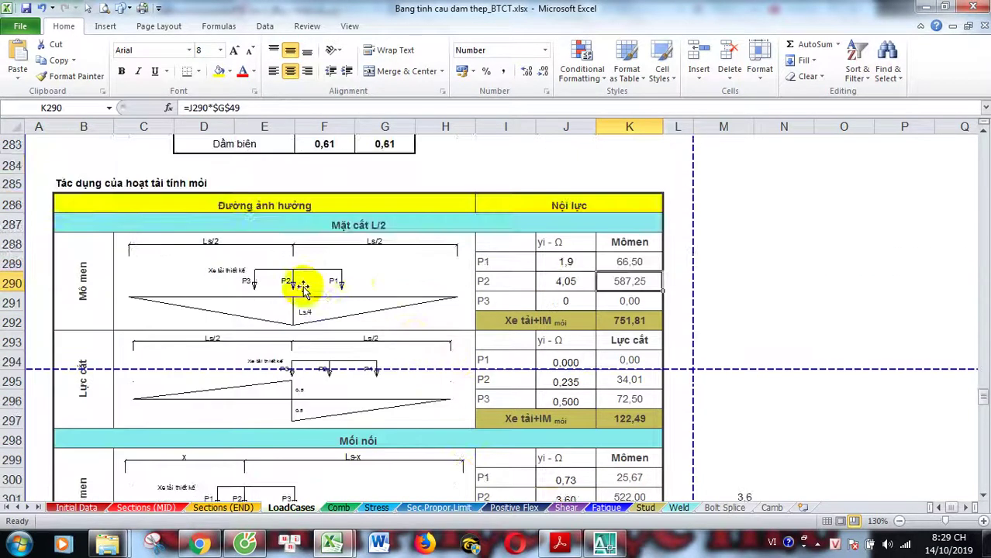
scroll(380, 306, "down", 2)
scroll(411, 287, "up", 2)
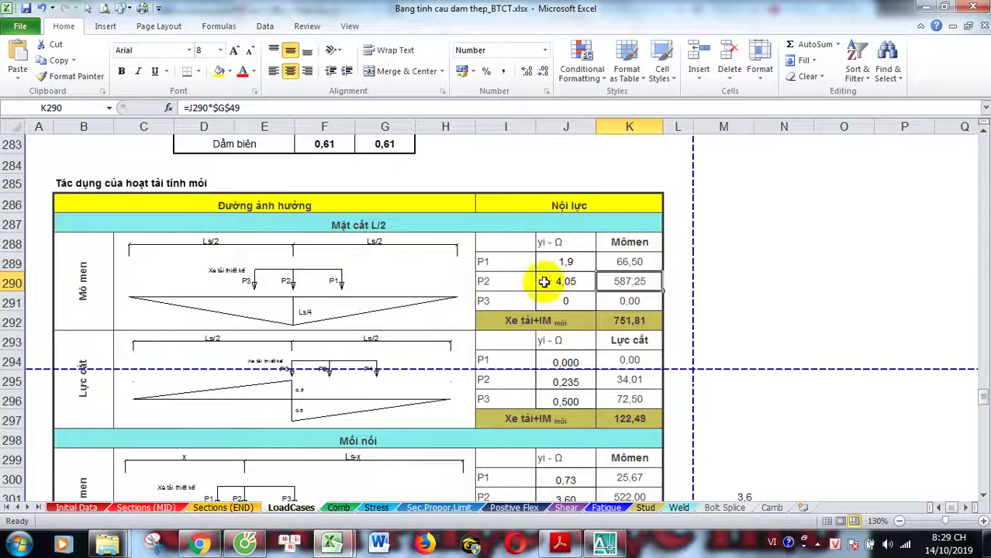
left_click(552, 262)
left_click(512, 262)
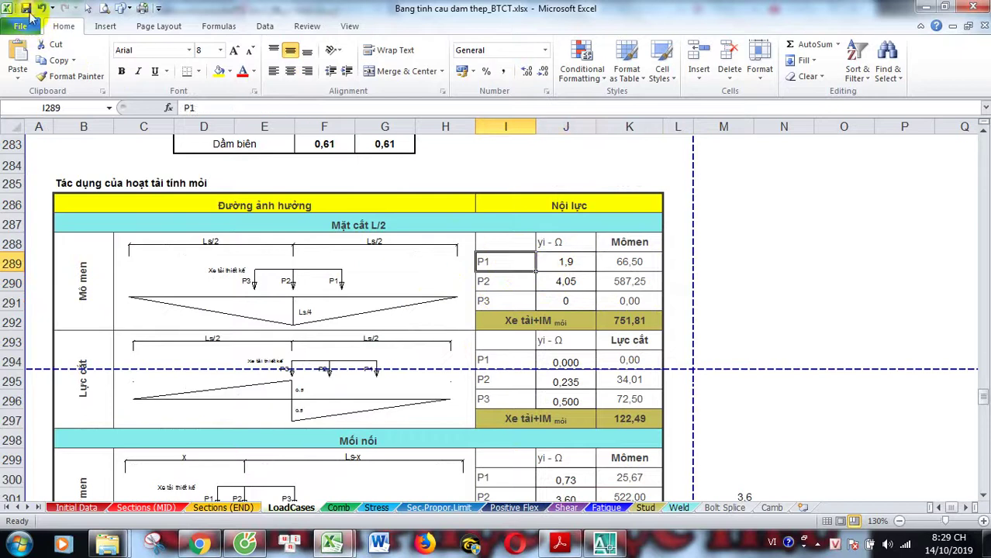
scroll(534, 321, "up", 4)
scroll(541, 383, "up", 3)
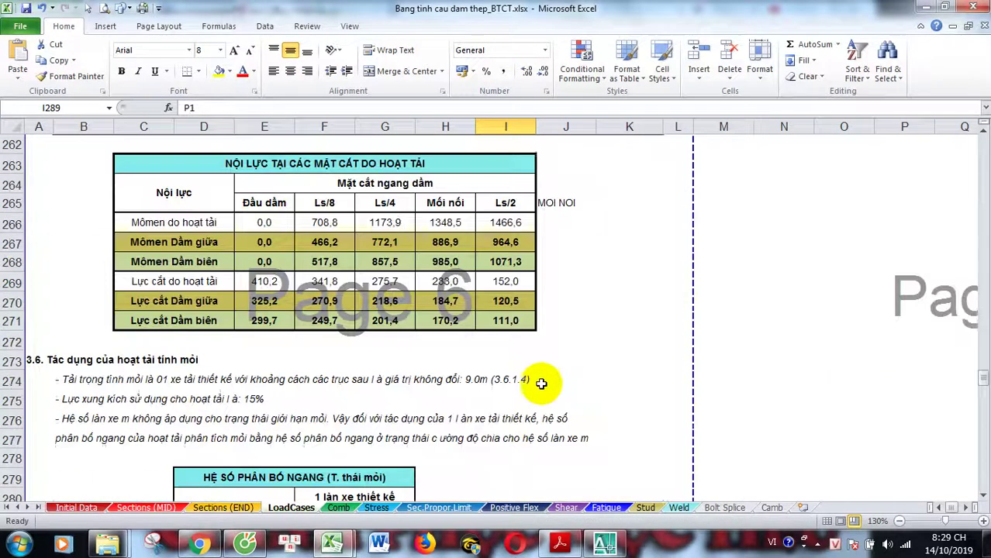
scroll(534, 372, "down", 10)
scroll(558, 349, "down", 2)
scroll(562, 384, "down", 12)
scroll(555, 388, "down", 6)
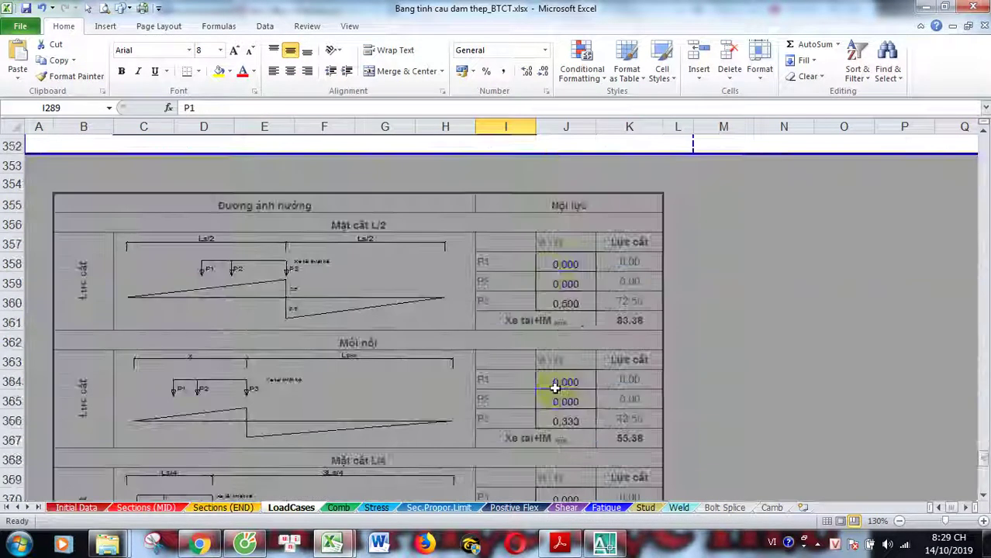
scroll(558, 387, "up", 10)
scroll(557, 378, "up", 2)
scroll(559, 376, "up", 12)
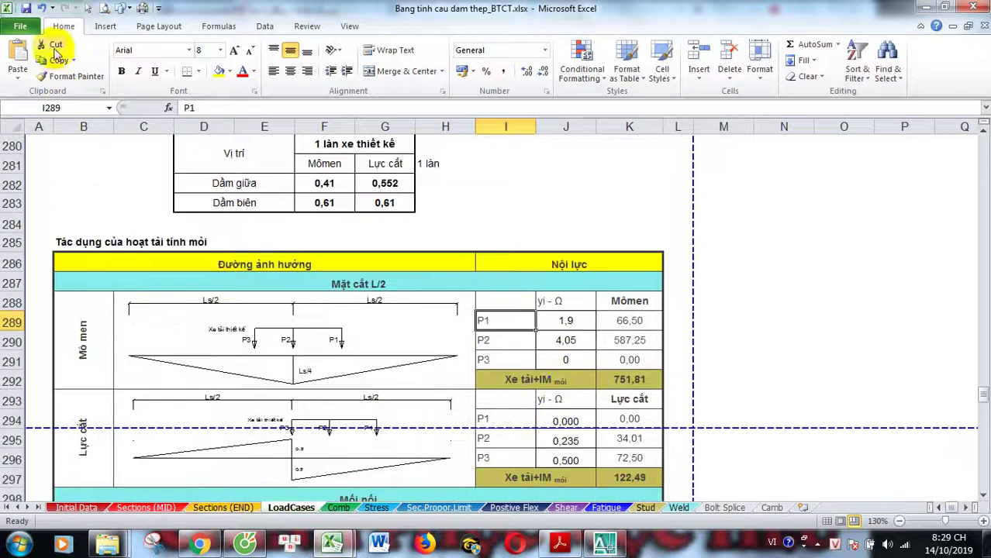
scroll(555, 363, "down", 3)
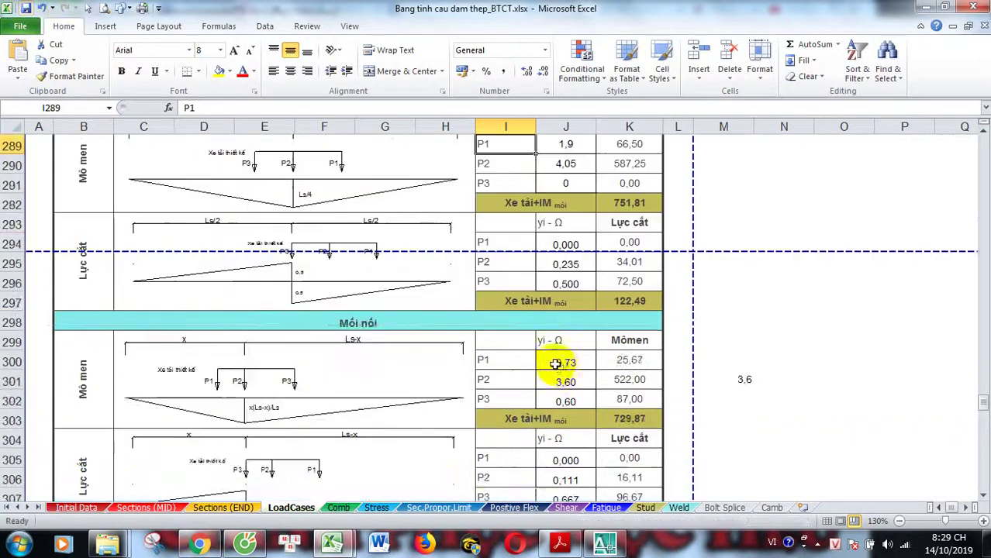
scroll(555, 363, "down", 3)
scroll(562, 383, "down", 2)
scroll(572, 373, "down", 2)
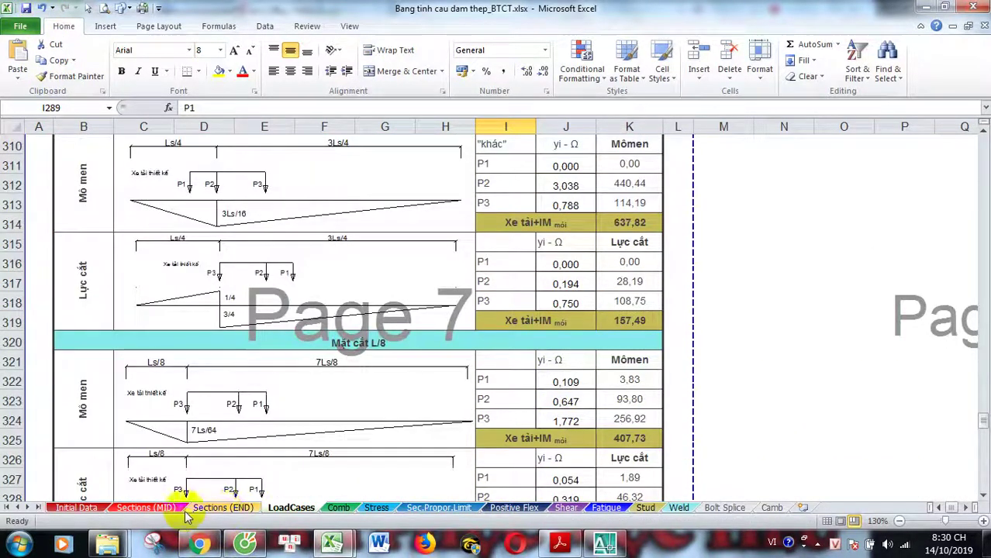
Look through the Sections (MID), Sections (END), LoadCases and Comb sheets, ending on Initial Data.
left_click(146, 508)
left_click(223, 507)
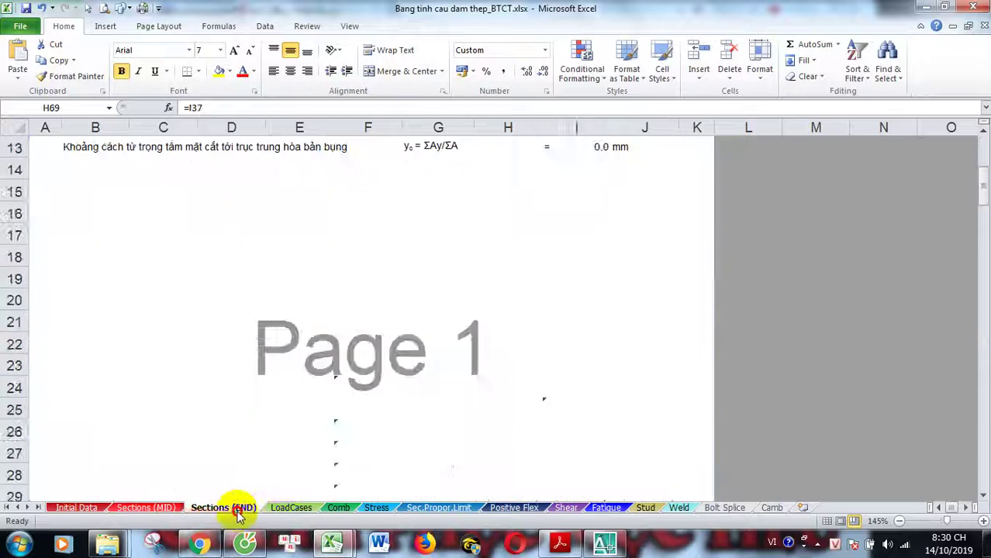
left_click(290, 508)
left_click(338, 508)
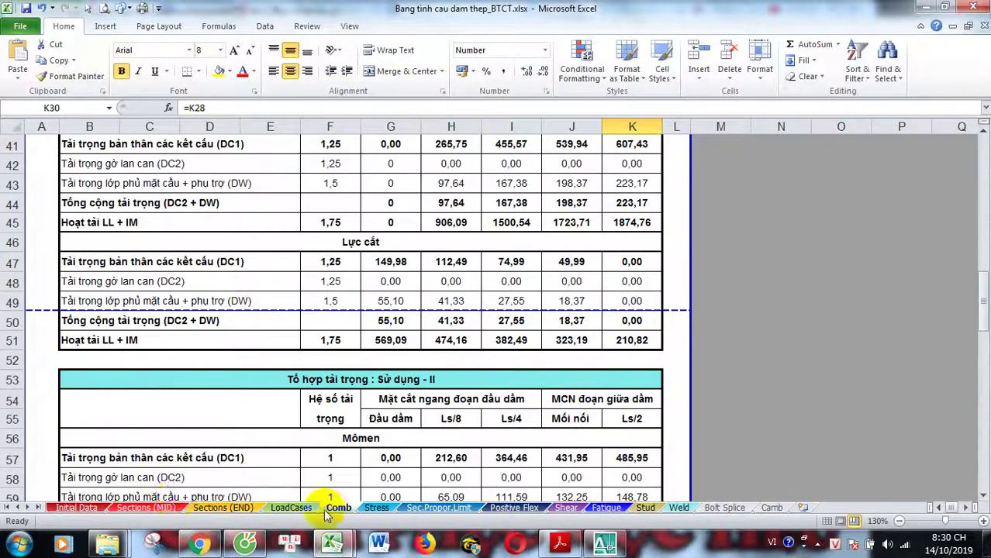
left_click(76, 508)
scroll(333, 377, "up", 3)
scroll(380, 369, "up", 1)
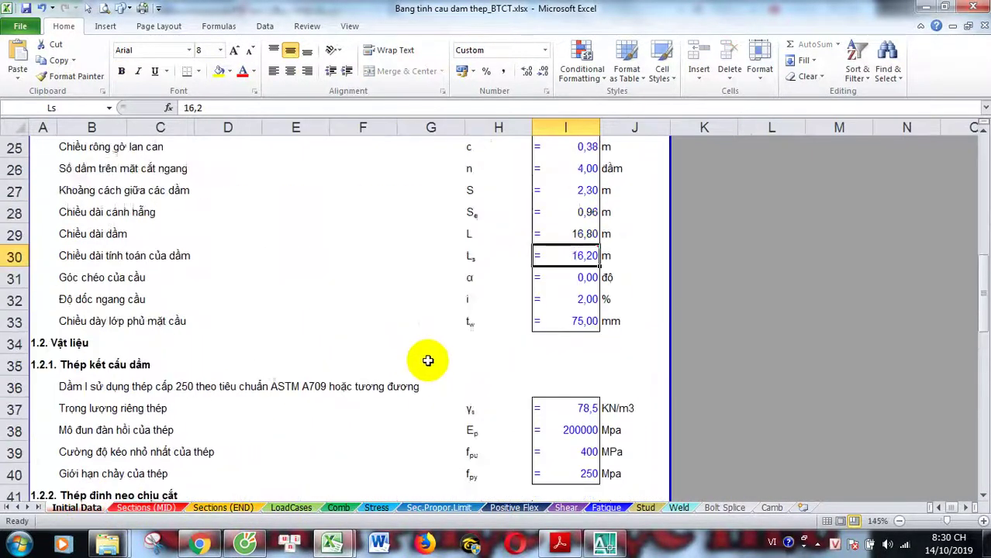
scroll(427, 359, "up", 7)
scroll(427, 359, "down", 6)
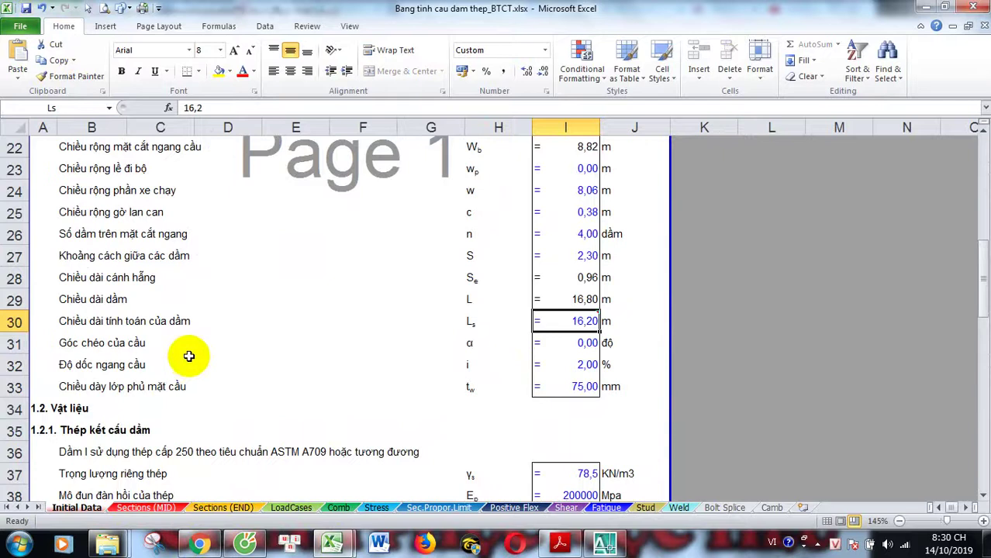
scroll(555, 333, "down", 1)
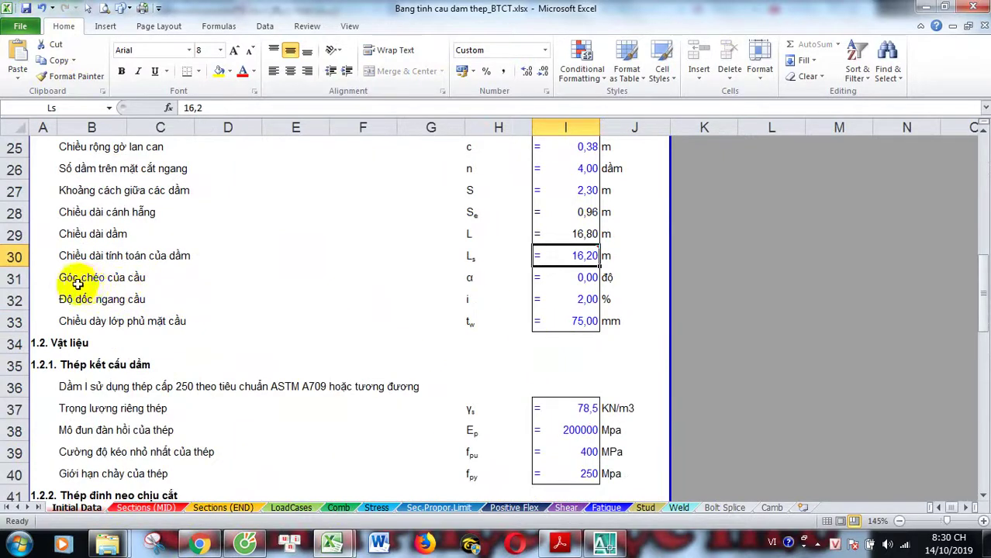
left_click(581, 300)
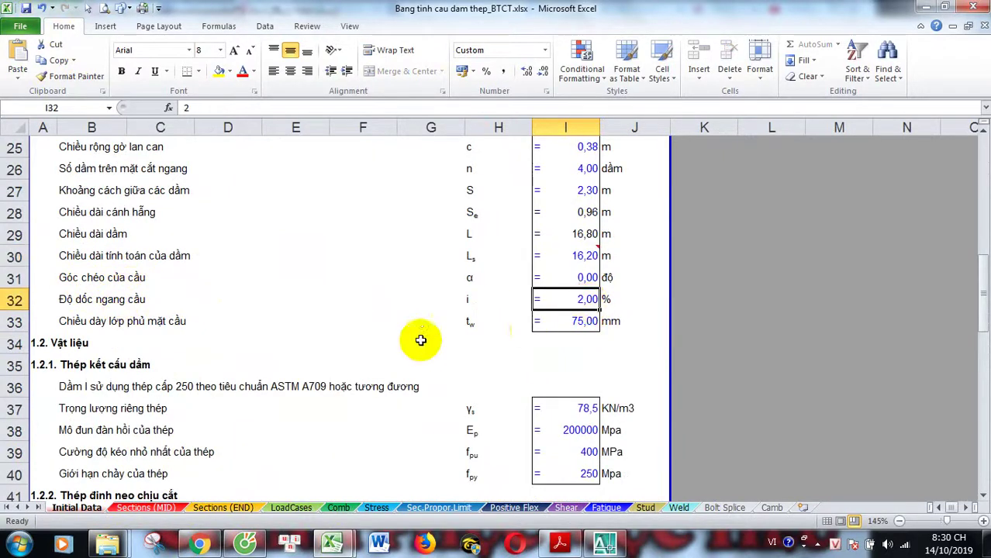
scroll(416, 334, "down", 1)
scroll(221, 277, "down", 1)
scroll(292, 261, "down", 1)
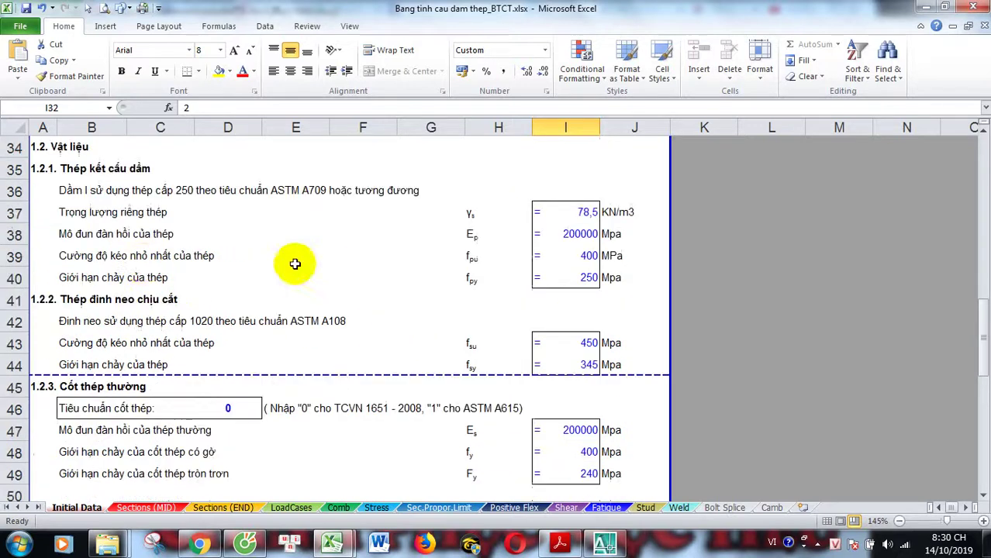
left_click(570, 217)
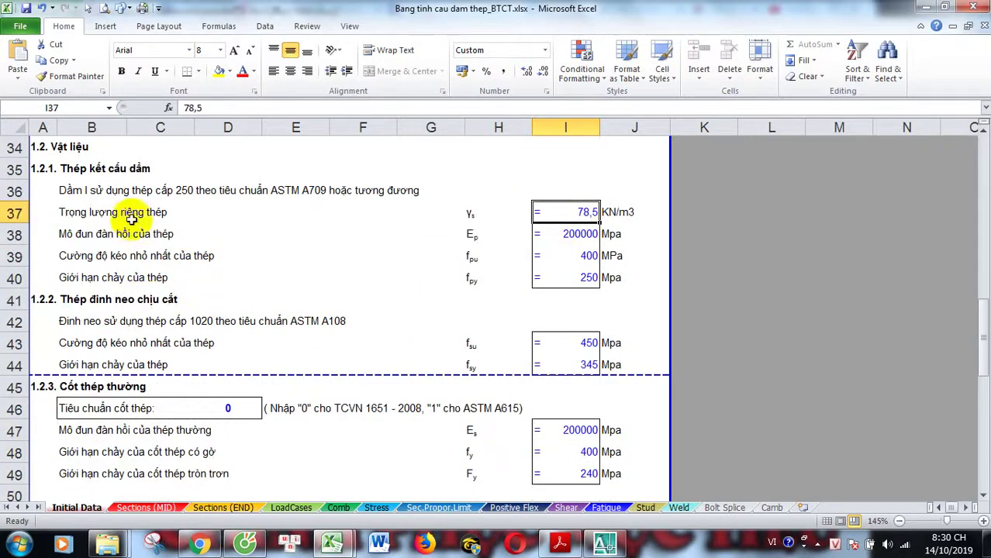
left_click_drag(98, 190, 334, 194)
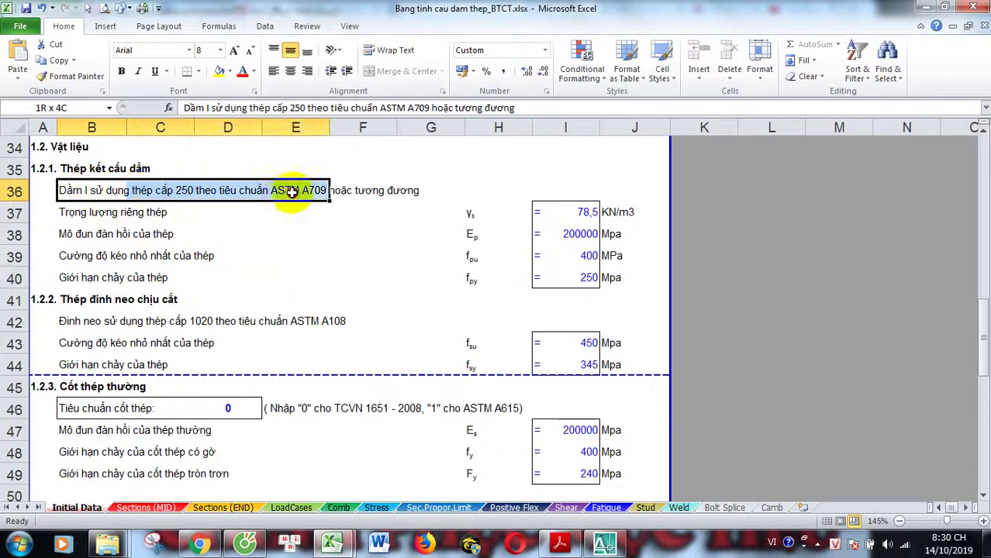
left_click(310, 212)
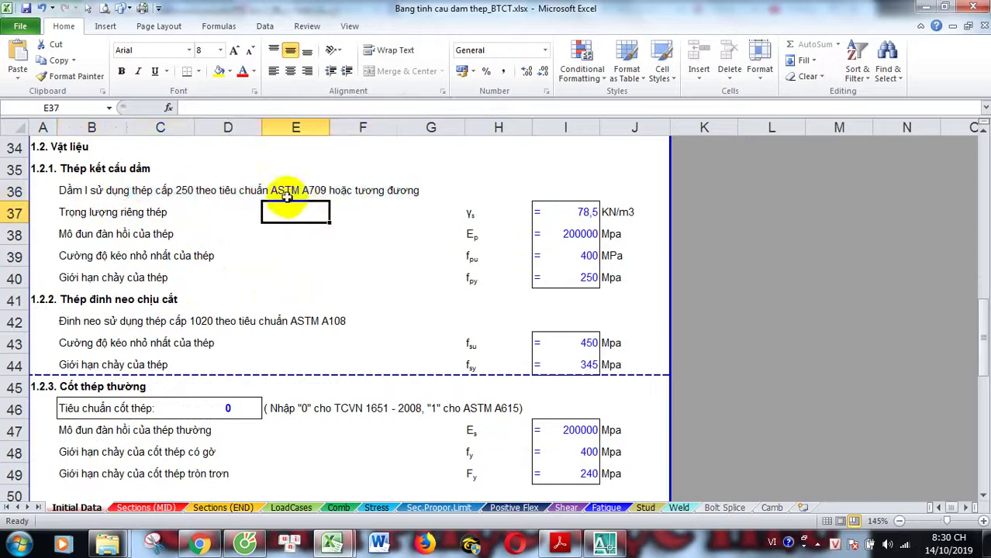
left_click_drag(266, 192, 342, 193)
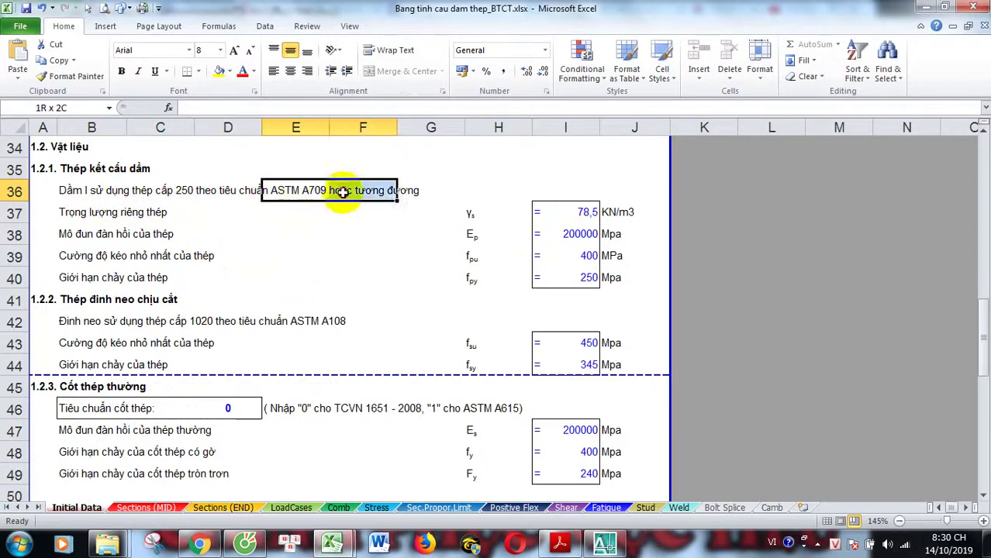
left_click(577, 237)
left_click(570, 279)
scroll(570, 280, "down", 2)
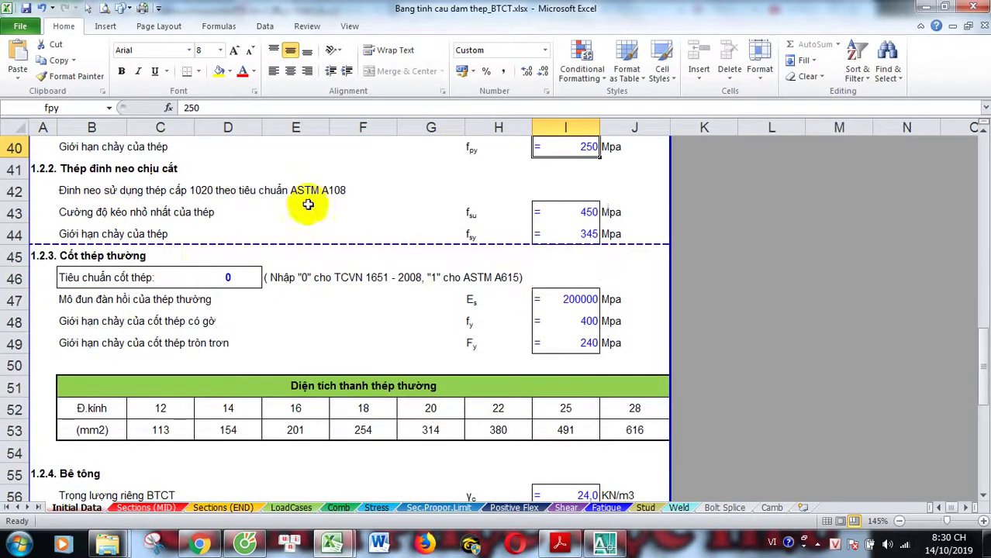
left_click_drag(79, 169, 258, 167)
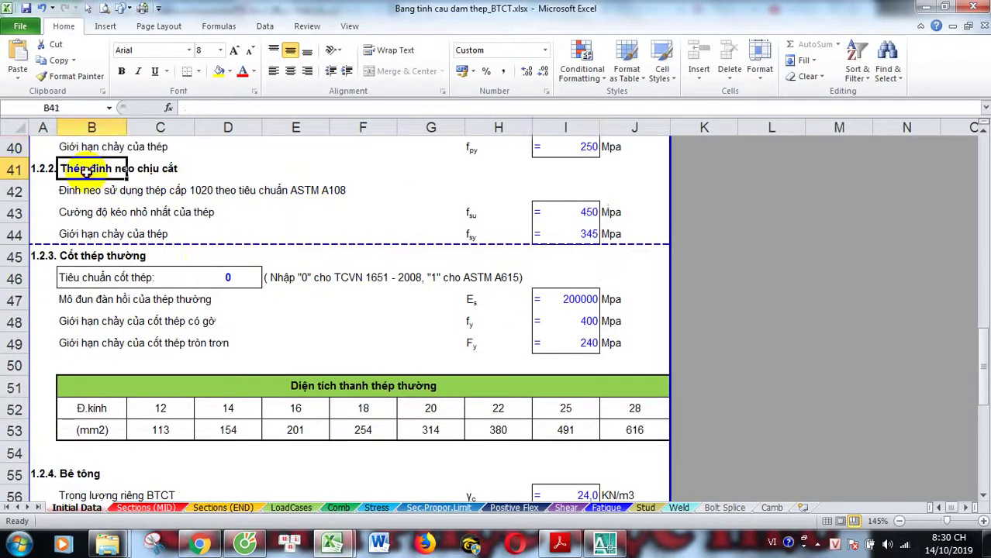
left_click(580, 211)
mouse_move(85, 190)
left_mouse_down()
mouse_move(442, 200)
mouse_move(266, 192)
mouse_move(400, 190)
left_mouse_up()
scroll(376, 224, "up", 2)
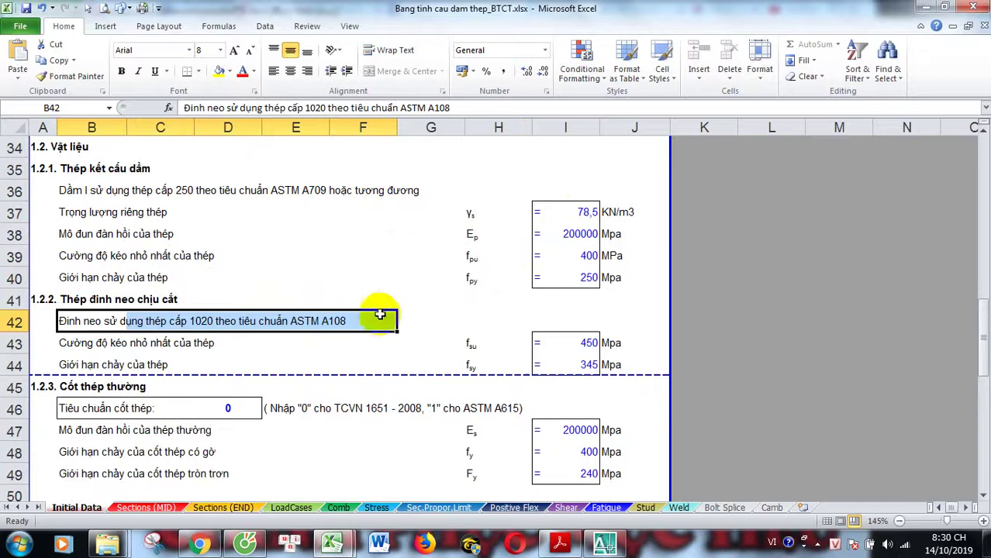
scroll(343, 325, "up", 1)
scroll(453, 329, "down", 2)
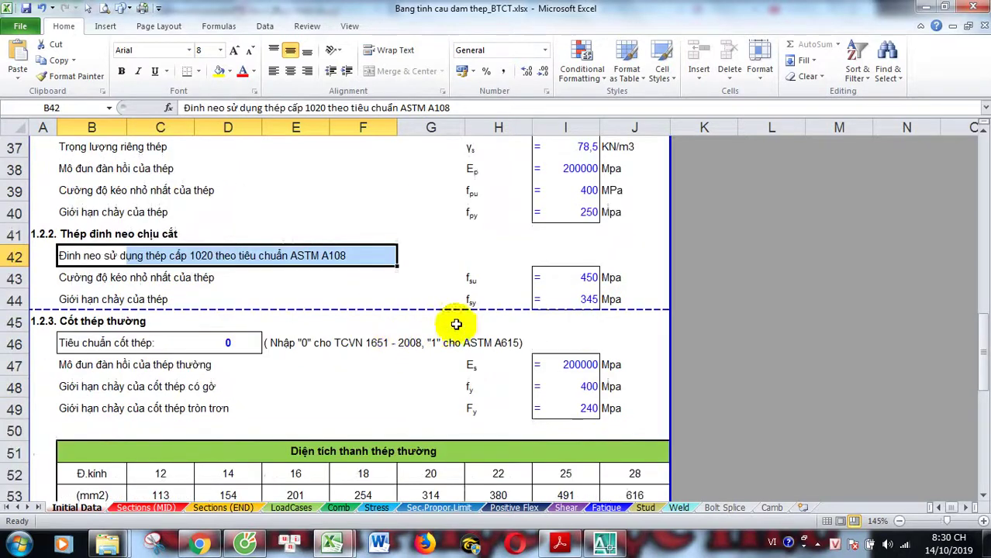
left_click(579, 286)
left_click(579, 299)
scroll(500, 325, "up", 2)
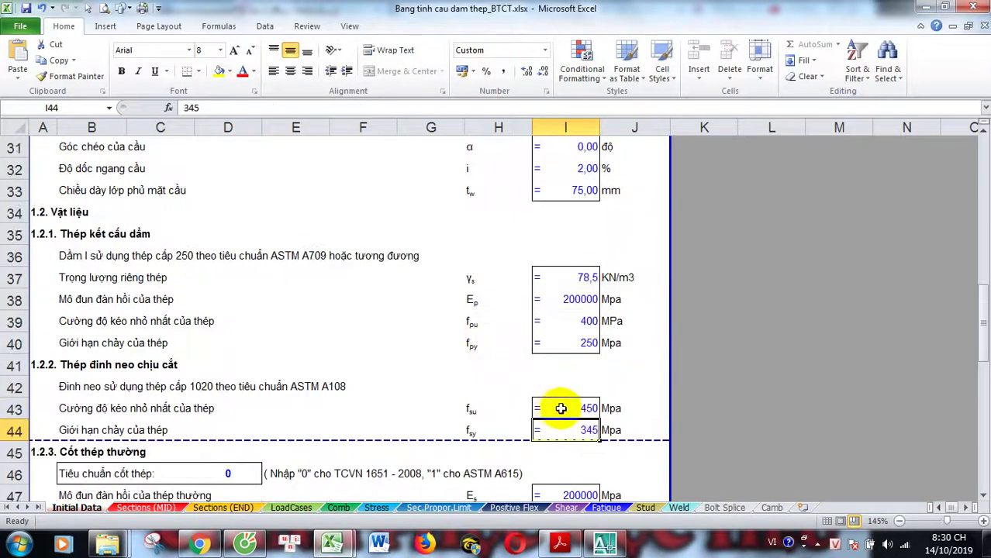
left_click_drag(70, 408, 575, 411)
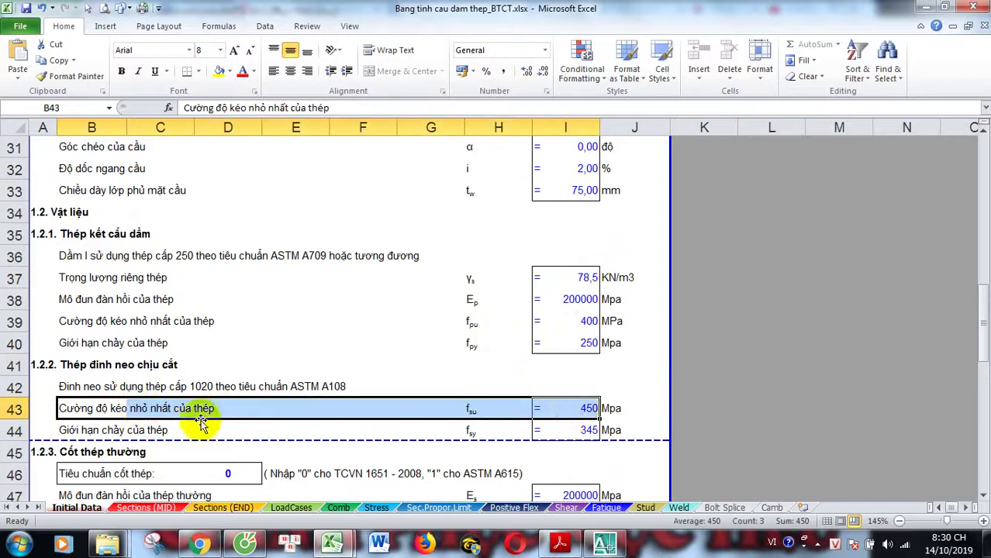
left_click_drag(71, 430, 589, 432)
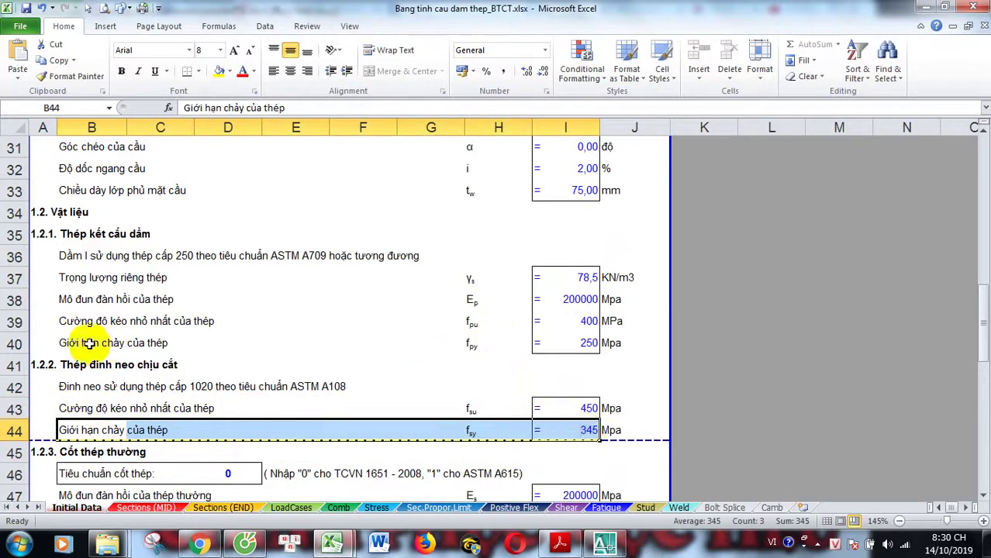
left_click_drag(85, 342, 578, 351)
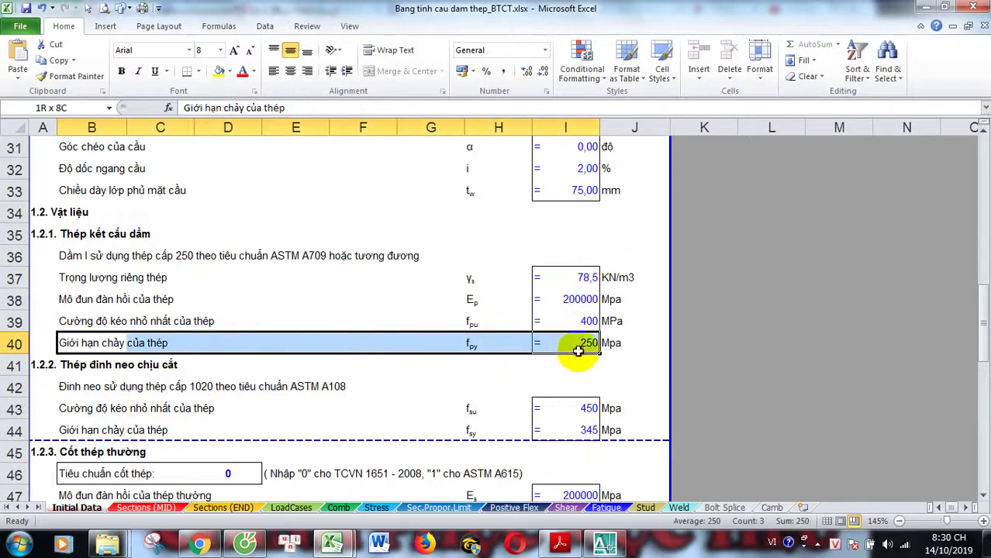
left_click(537, 385)
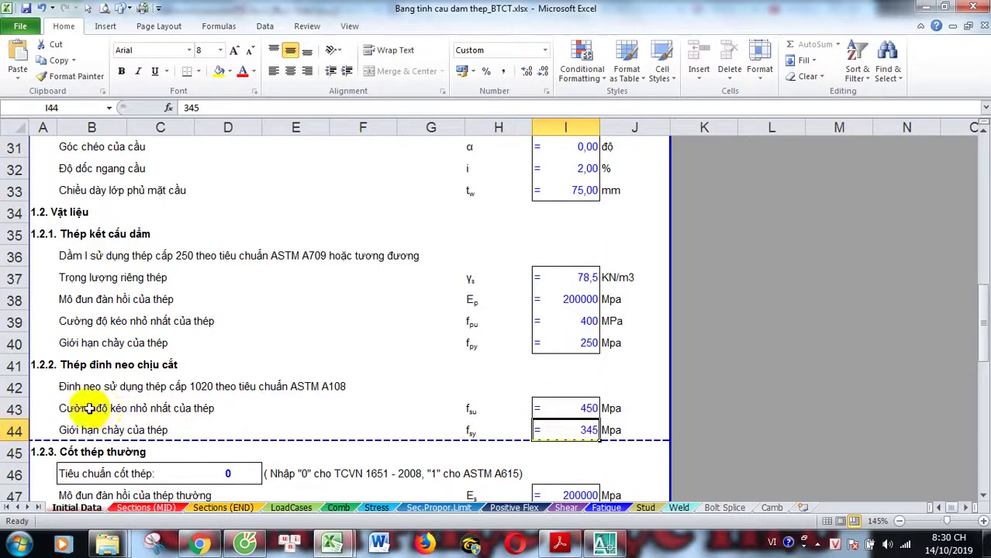
left_click_drag(90, 408, 177, 408)
left_click_drag(97, 326, 233, 322)
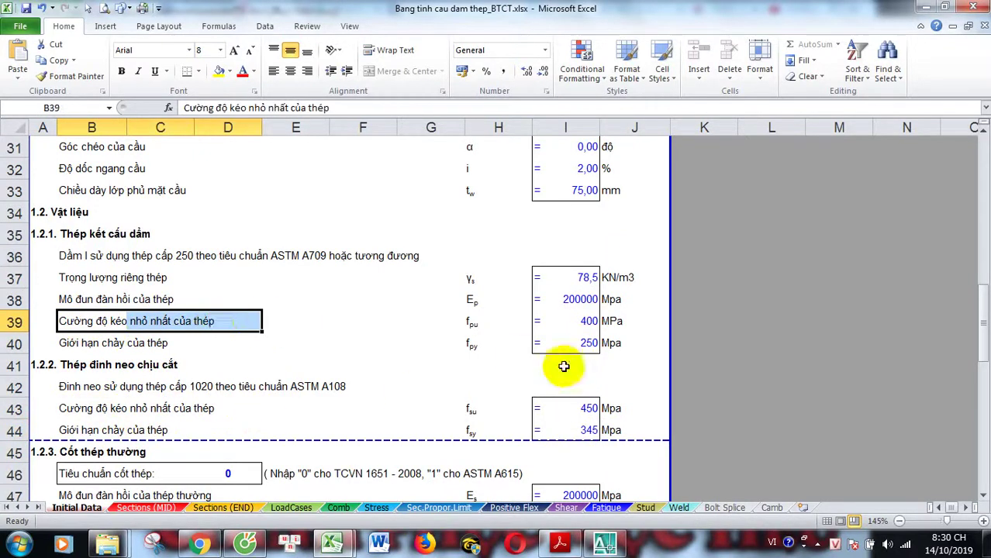
left_click(583, 409)
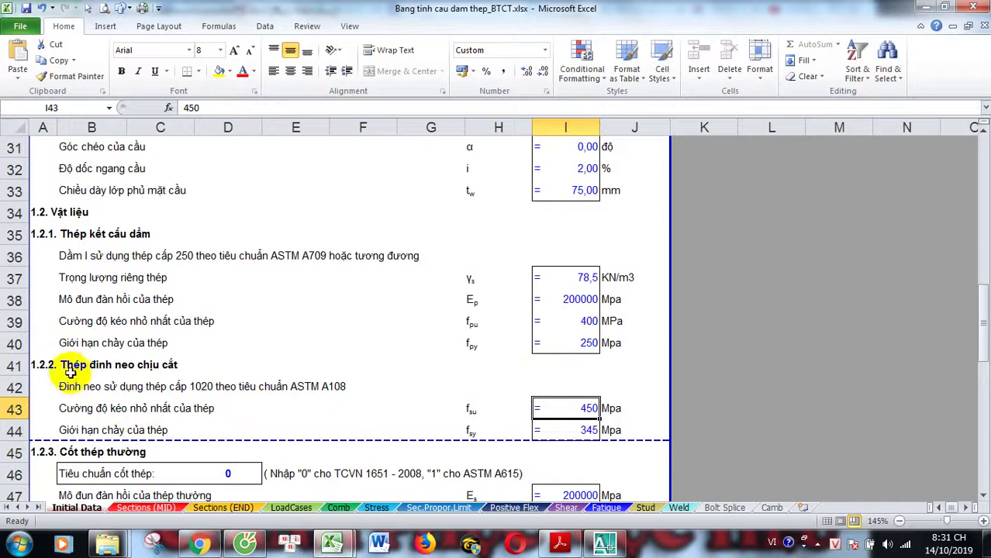
left_click_drag(70, 372, 197, 377)
left_click(424, 405)
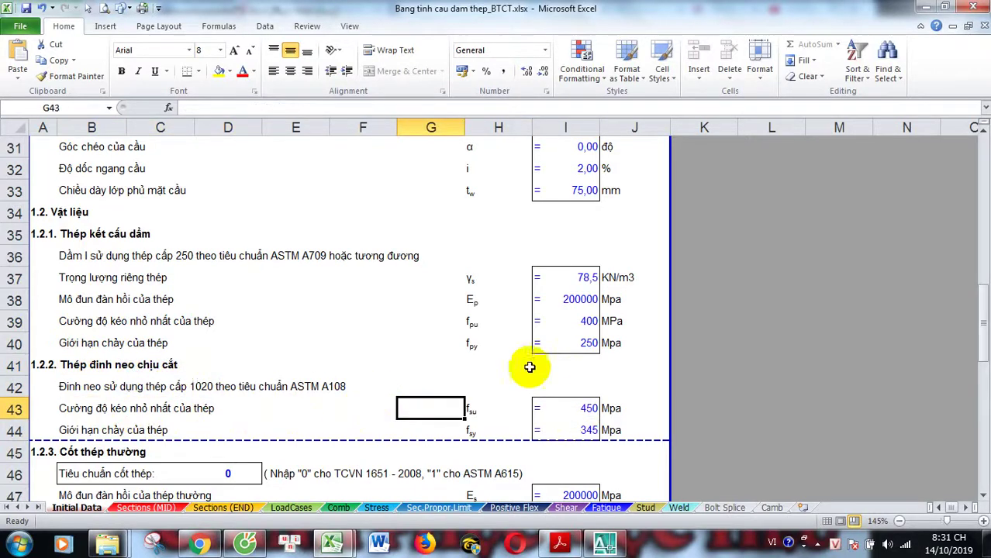
left_click(593, 321)
left_click(581, 408)
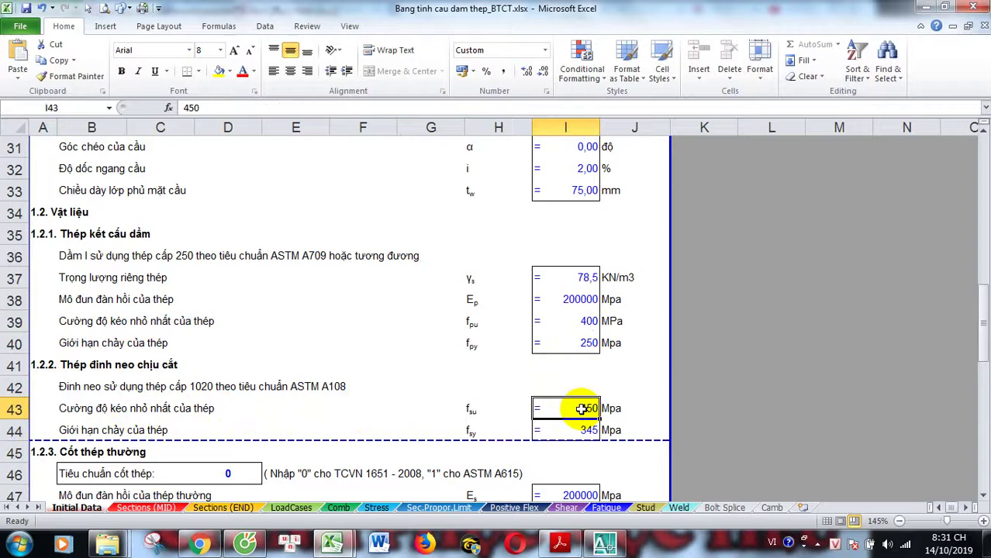
left_click(588, 346)
scroll(588, 354, "down", 2)
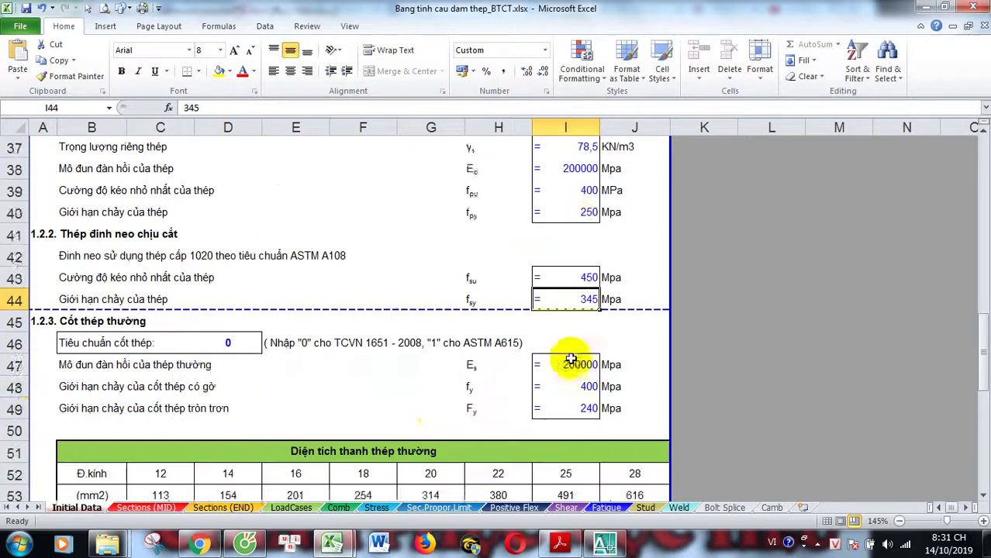
scroll(570, 365, "down", 1)
left_click(578, 301)
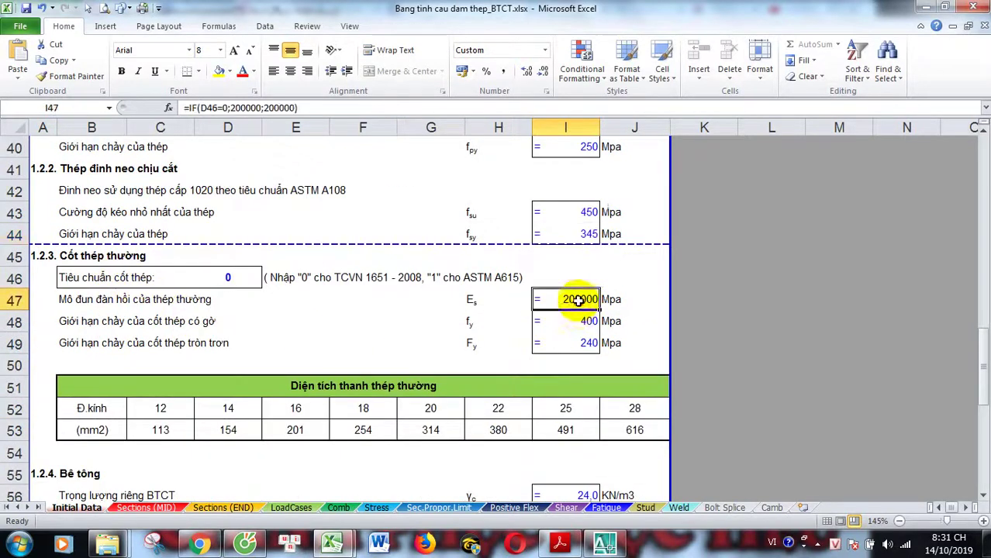
left_click_drag(85, 323, 589, 322)
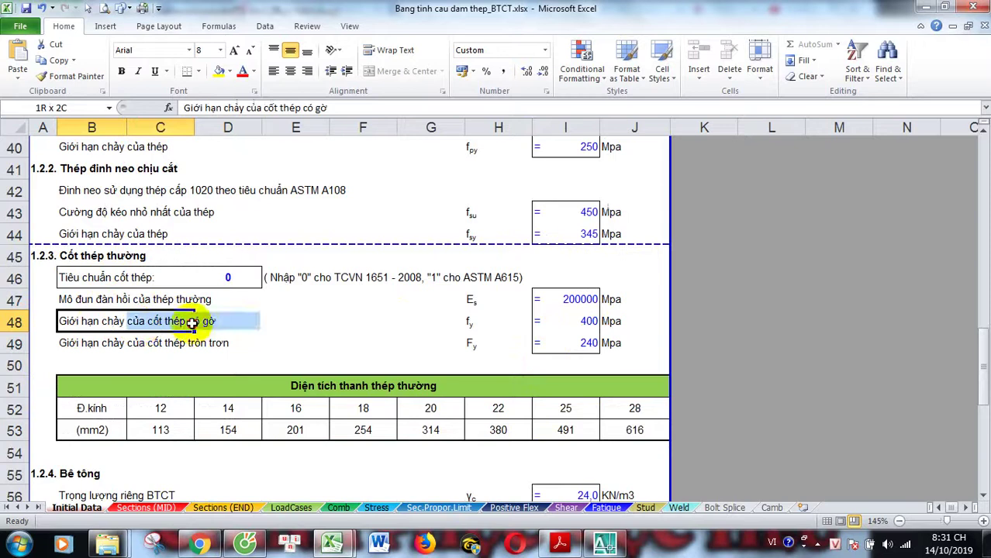
scroll(481, 342, "up", 1)
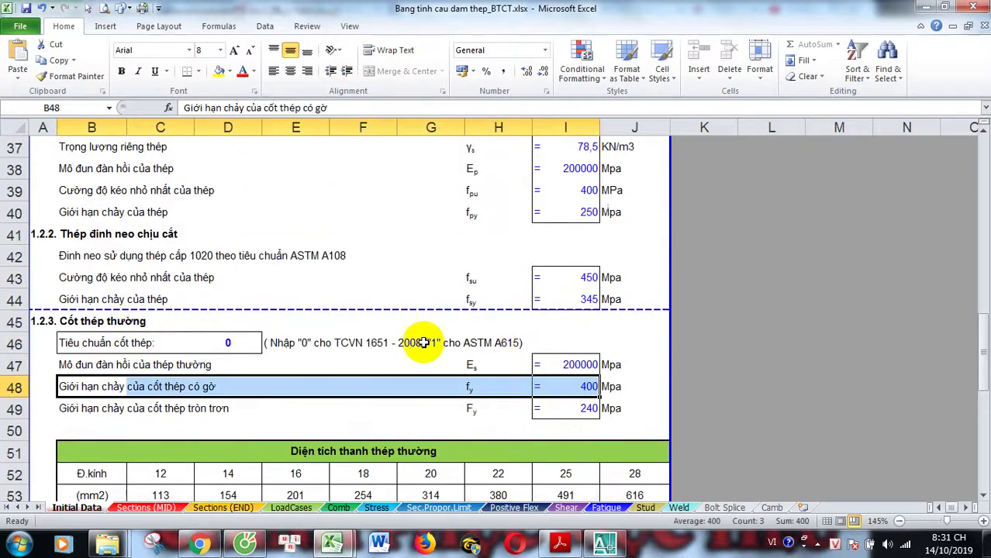
left_click(87, 298)
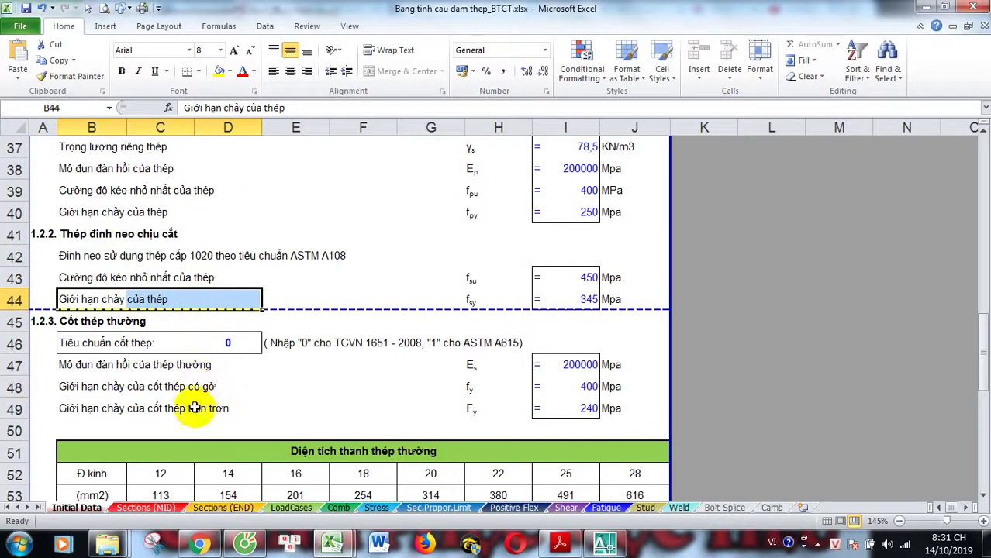
left_click_drag(147, 408, 585, 409)
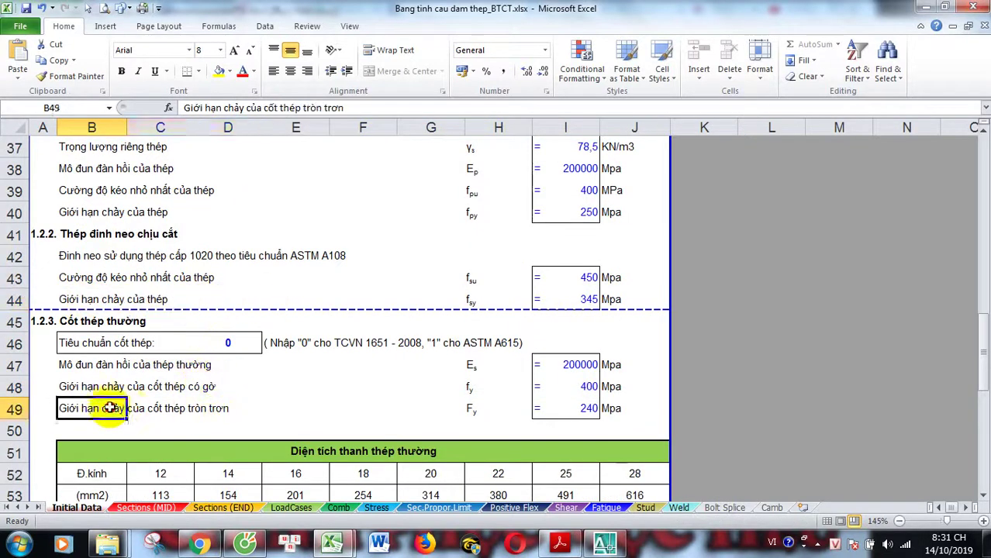
left_click(585, 409)
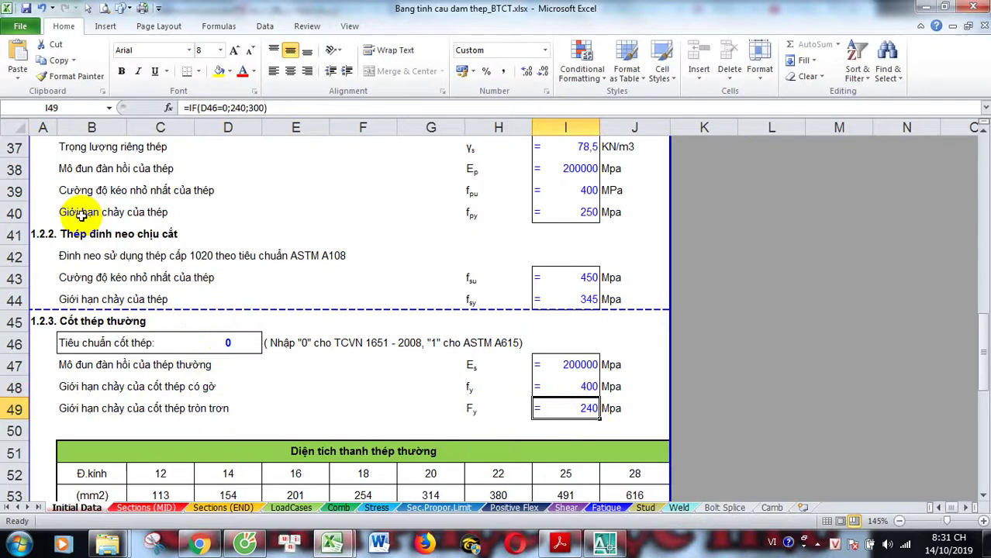
left_click_drag(72, 212, 566, 212)
scroll(496, 280, "up", 2)
scroll(404, 298, "down", 1)
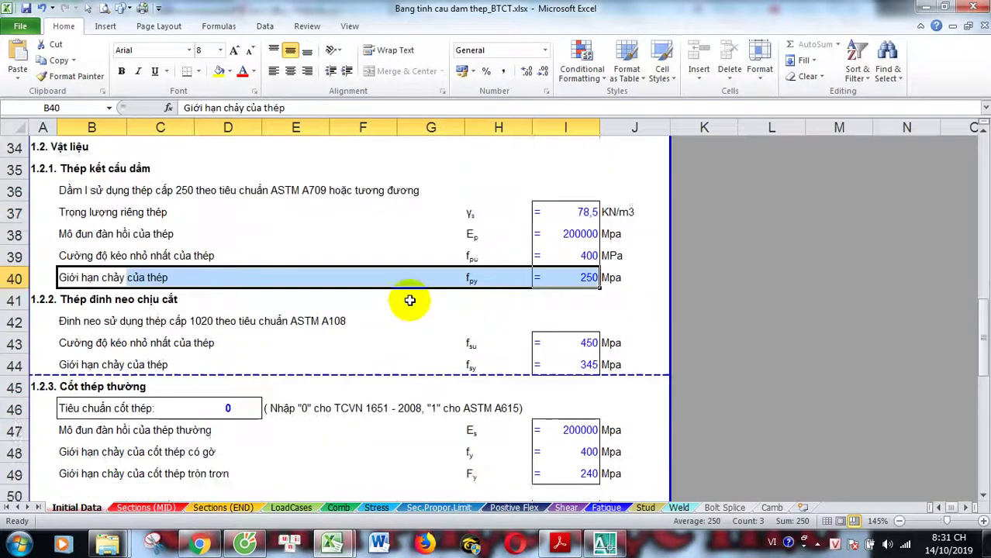
scroll(405, 298, "down", 3)
left_click_drag(89, 281, 566, 277)
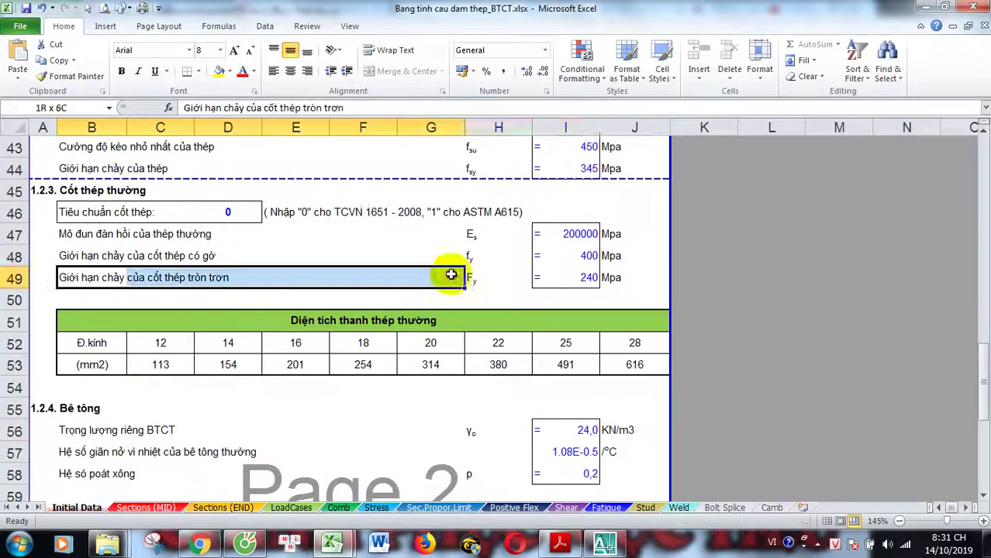
scroll(469, 328, "up", 3)
left_click_drag(122, 279, 578, 278)
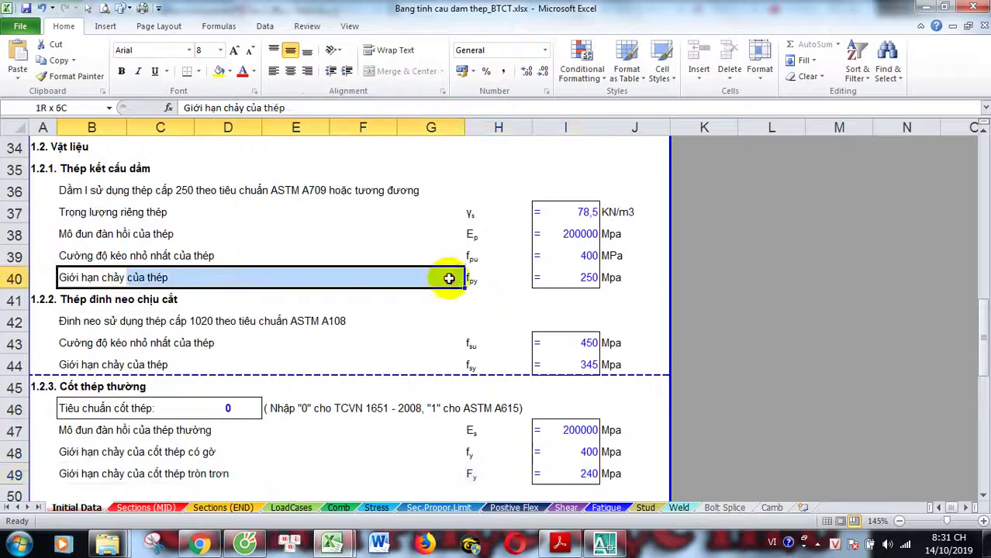
scroll(538, 329, "down", 2)
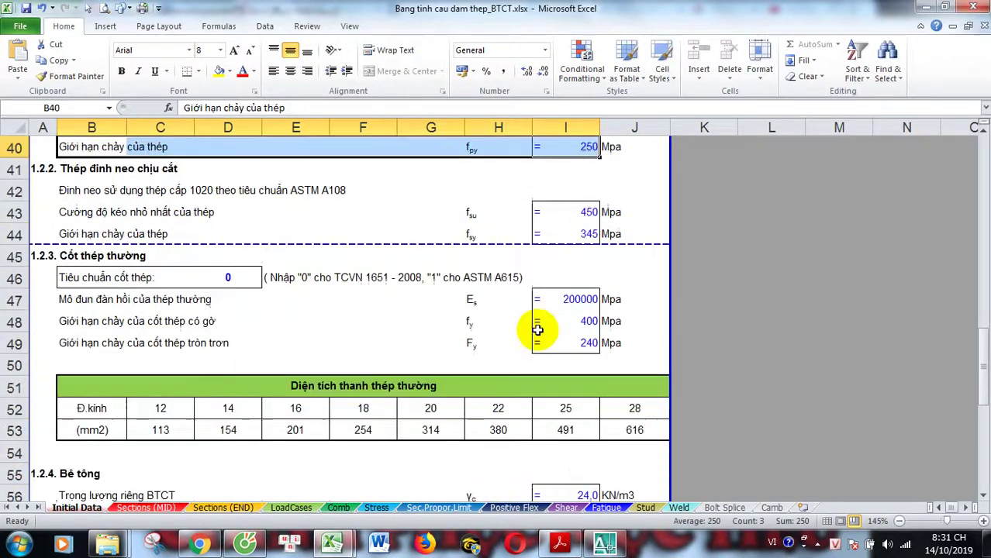
scroll(543, 328, "up", 1)
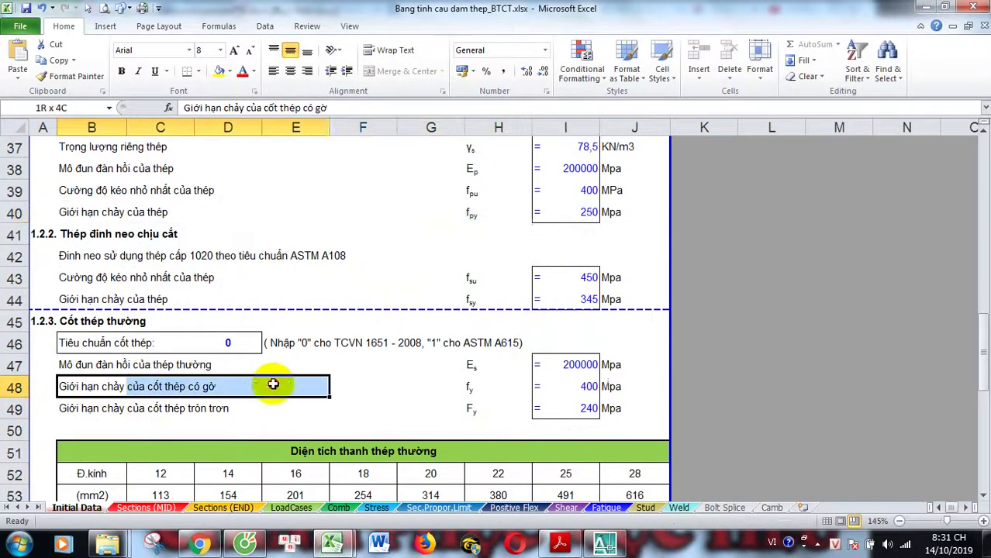
left_click_drag(92, 386, 332, 383)
scroll(294, 313, "up", 2)
scroll(179, 270, "up", 1)
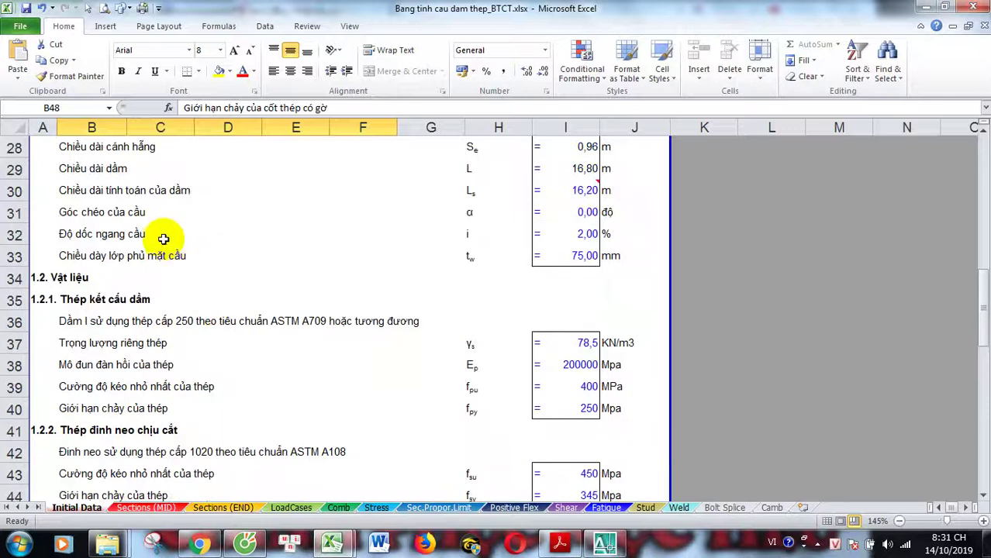
scroll(194, 248, "up", 1)
scroll(250, 287, "down", 1)
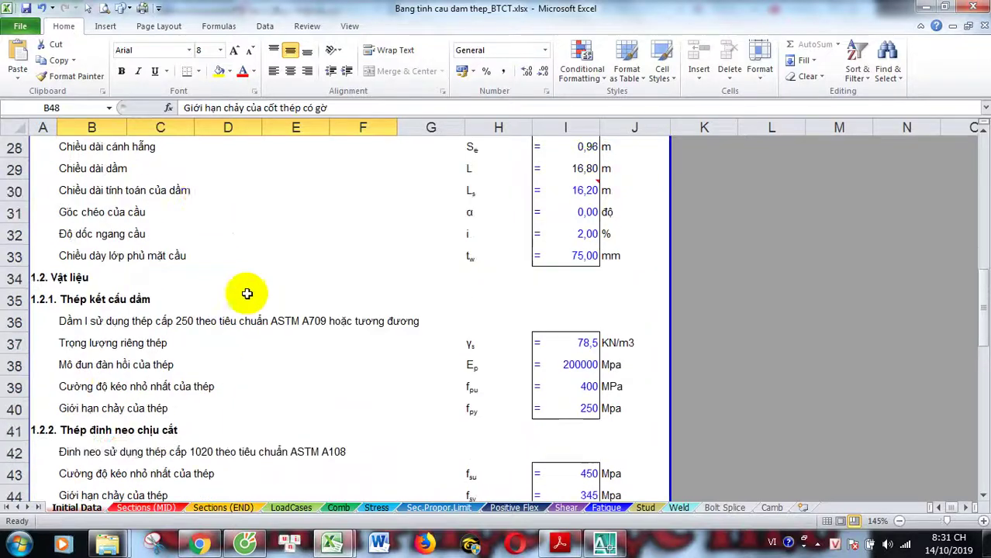
left_click(93, 385)
scroll(371, 392, "down", 3)
scroll(440, 339, "down", 2)
Check the 16 mm and 18 mm bar areas and the reinforced concrete unit weight.
scroll(398, 376, "down", 1)
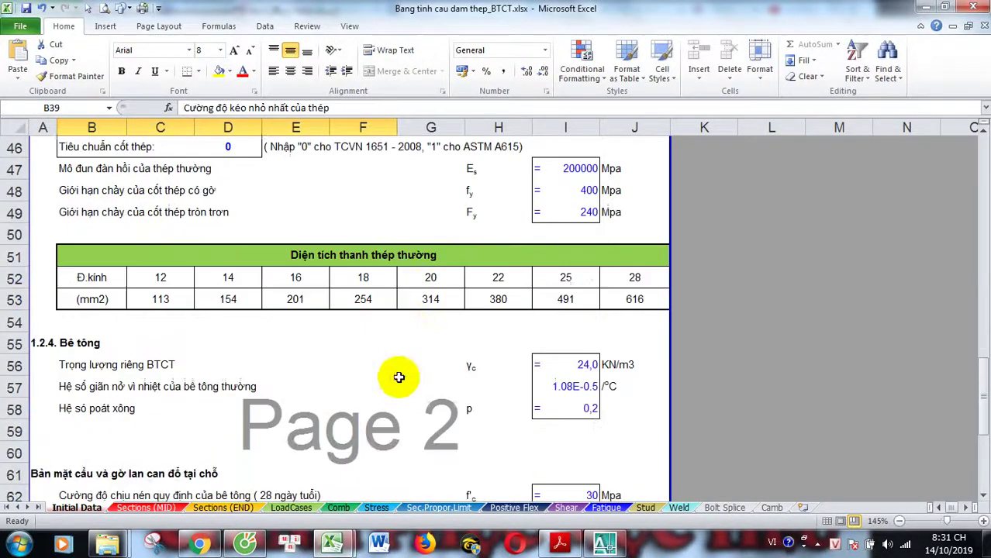
left_click(268, 297)
scroll(267, 306, "down", 1)
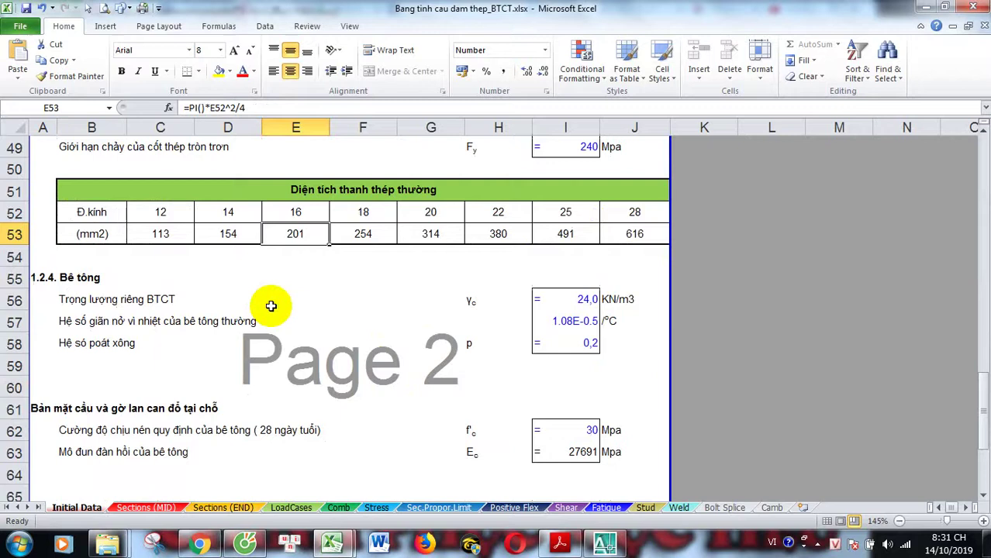
left_click(364, 238)
scroll(364, 240, "down", 1)
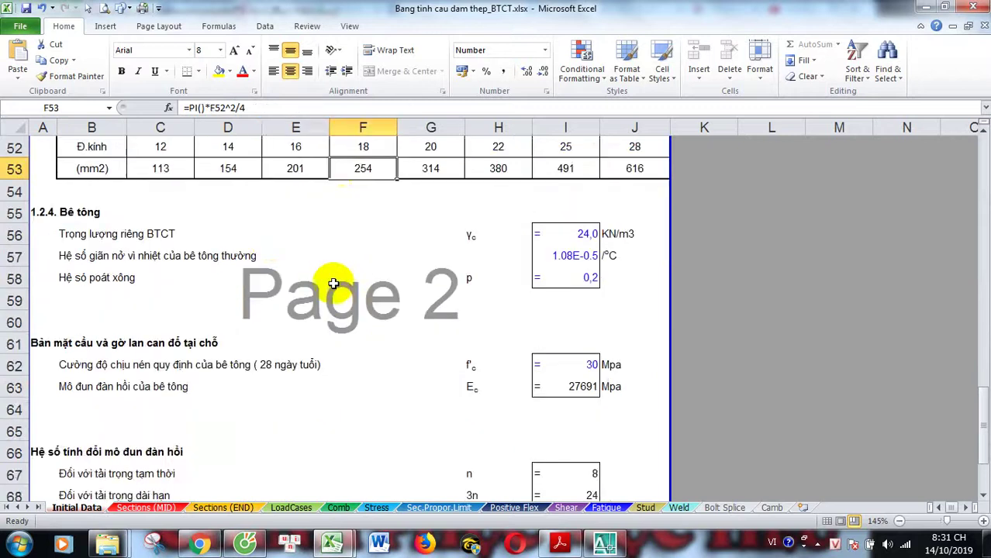
left_click(569, 235)
scroll(570, 239, "down", 1)
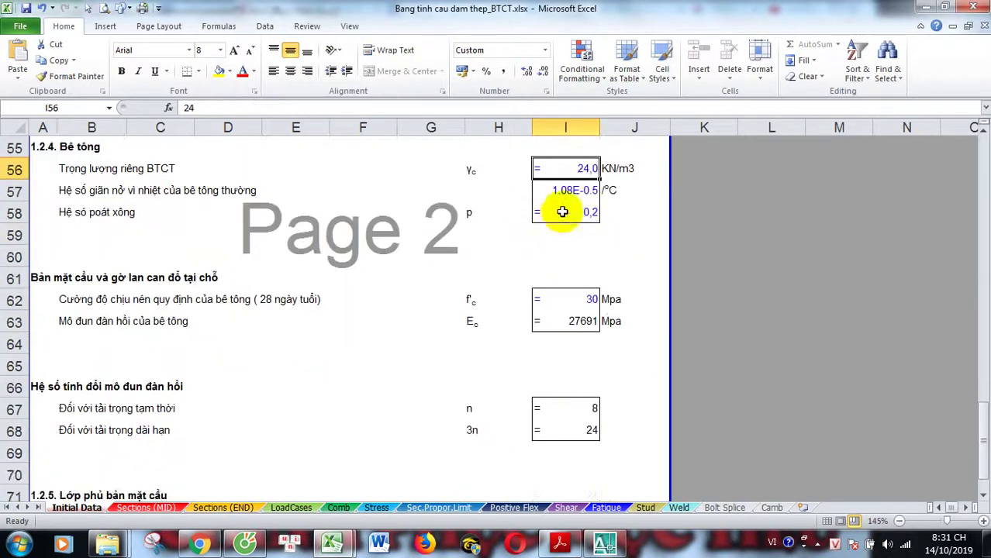
Review the concrete thermal expansion coefficient and 30 MPa compressive strength rows.
left_click_drag(161, 190, 544, 188)
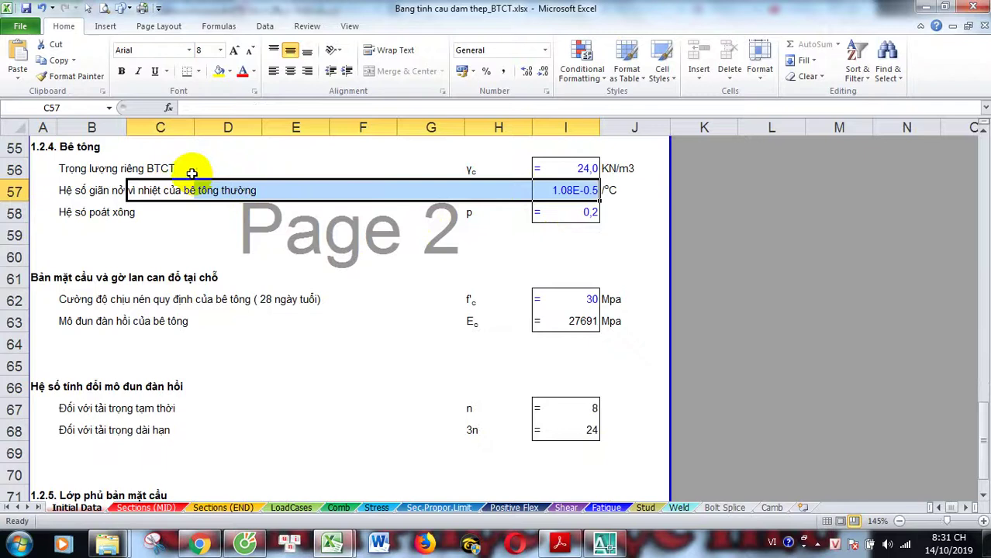
left_click_drag(188, 168, 365, 170)
scroll(318, 223, "down", 1)
scroll(295, 245, "up", 1)
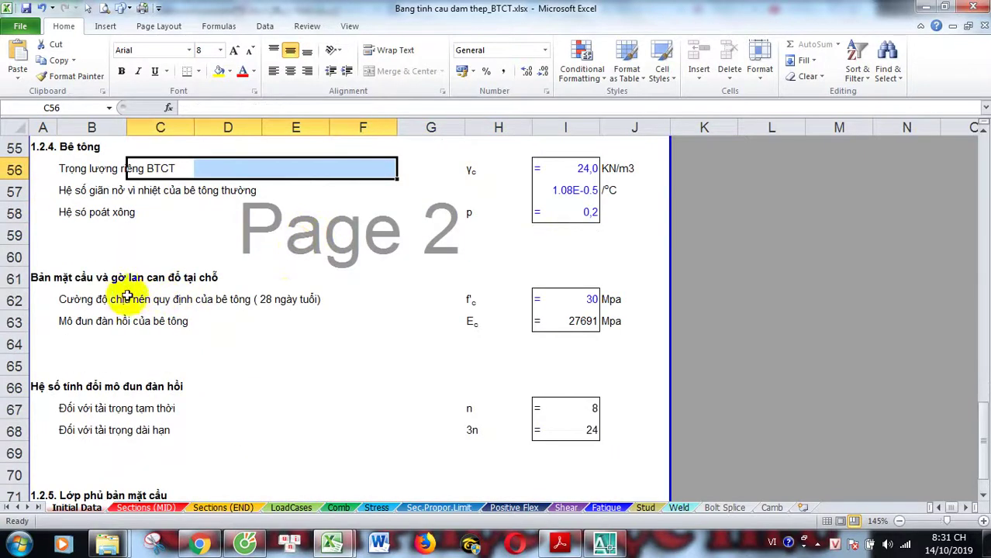
left_click_drag(126, 296, 365, 296)
scroll(334, 306, "down", 1)
left_click(575, 234)
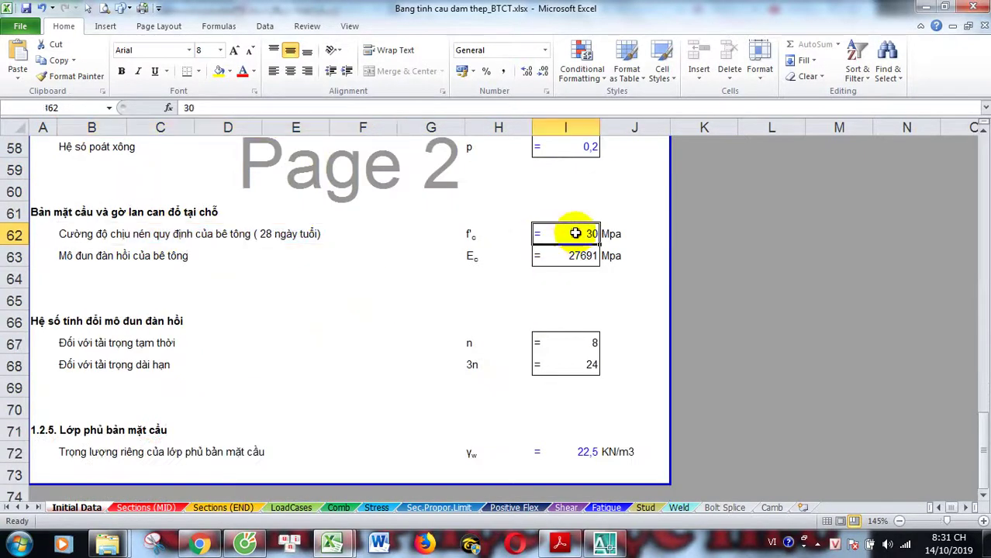
scroll(380, 249, "down", 1)
left_click_drag(267, 170, 557, 177)
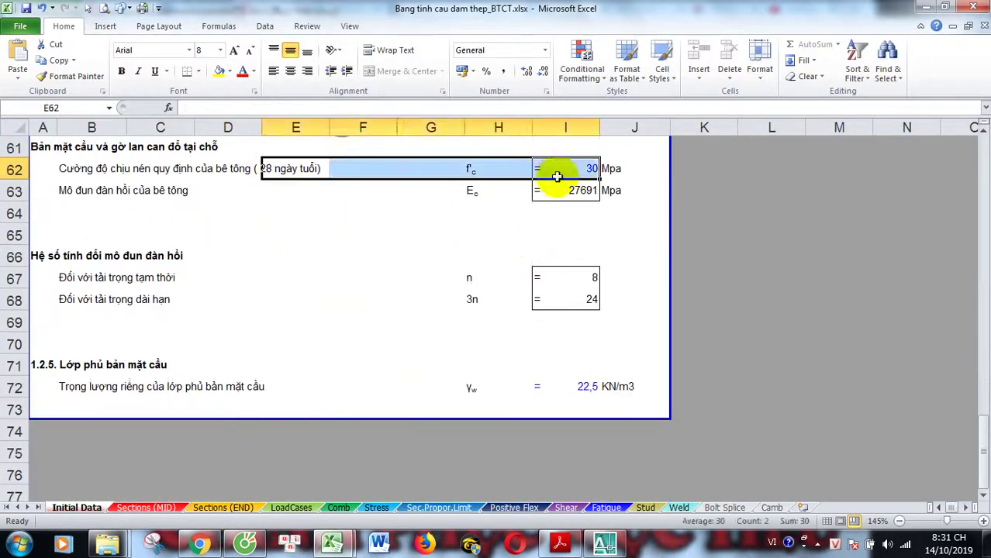
left_click(295, 228)
left_click_drag(179, 190, 539, 193)
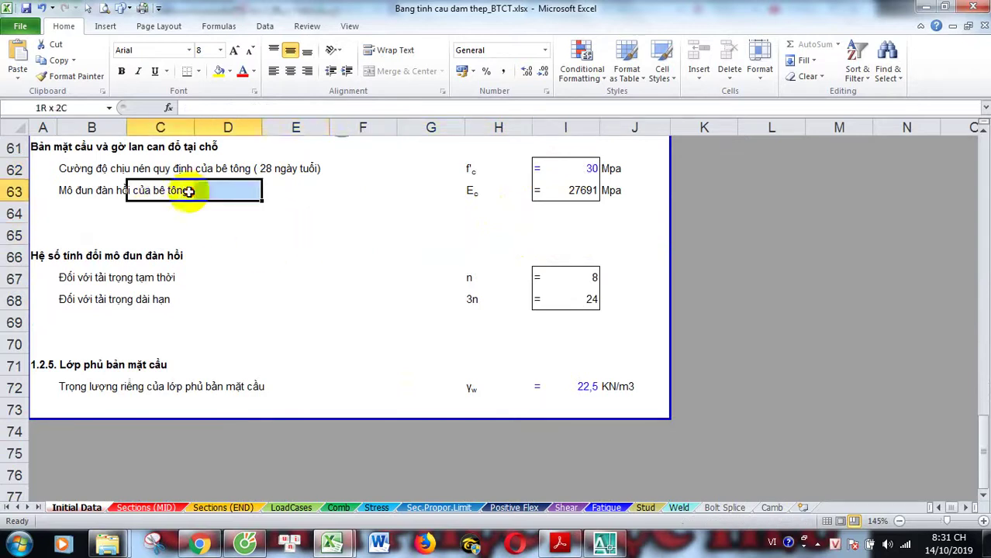
Inspect the short-term modular ratio n = 8 formula without changing it.
left_click(214, 273)
scroll(216, 274, "down", 1)
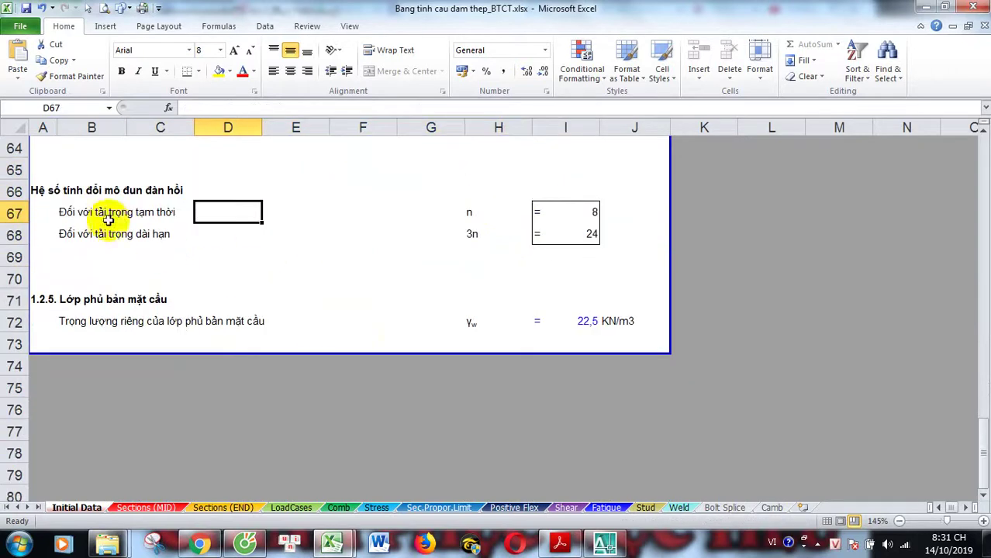
left_click_drag(94, 213, 594, 212)
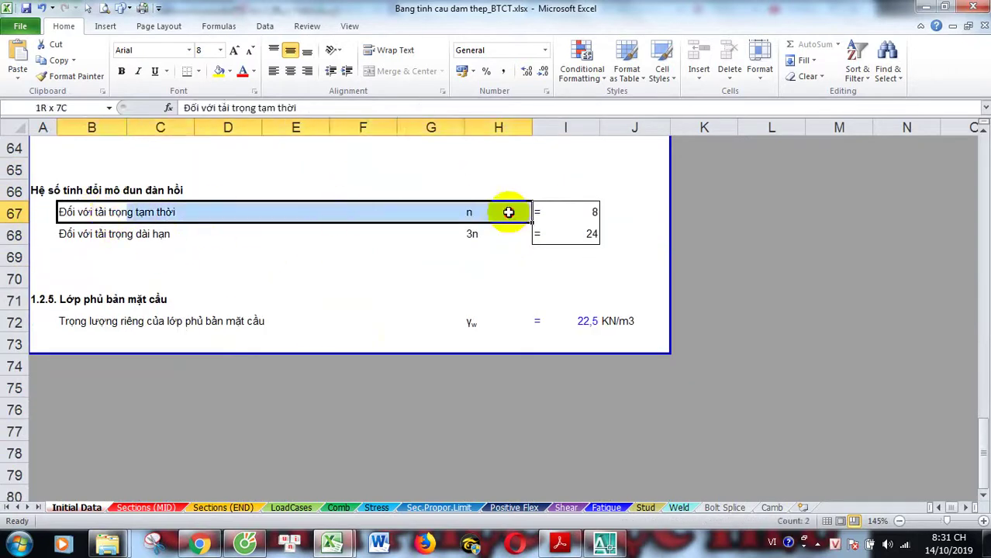
left_click(591, 213)
double_click(592, 212)
scroll(588, 272, "up", 3)
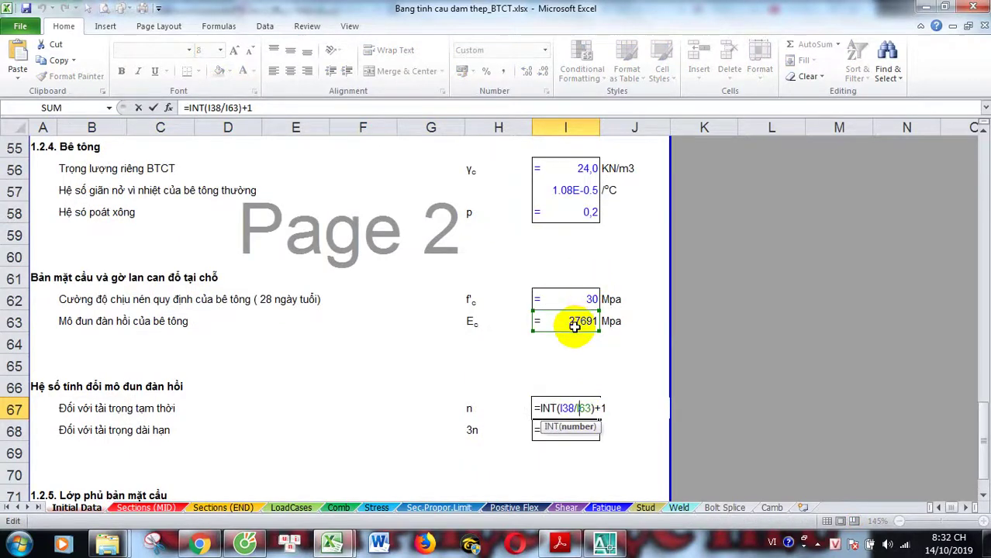
scroll(573, 326, "up", 2)
scroll(568, 326, "up", 4)
scroll(518, 244, "up", 1)
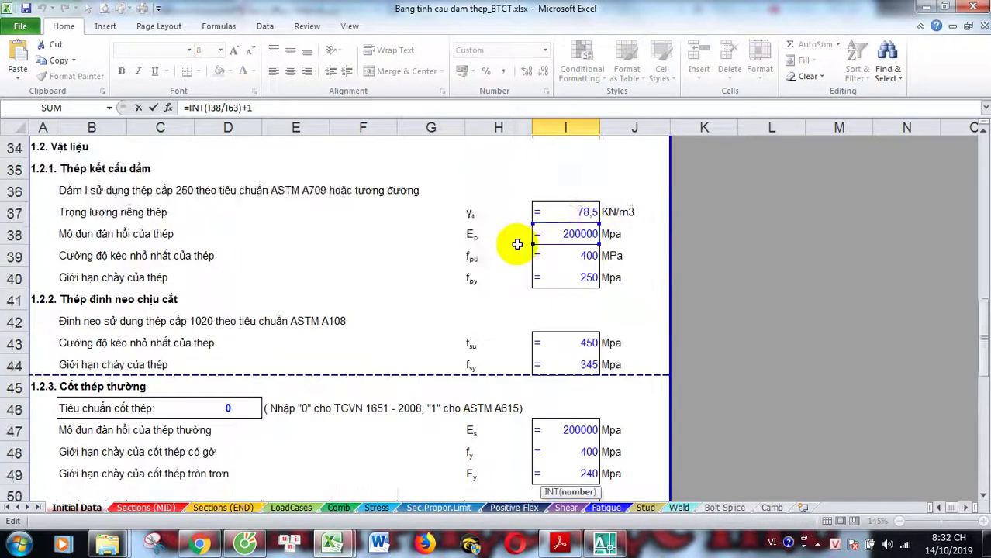
scroll(517, 244, "down", 5)
scroll(553, 265, "down", 5)
key("Escape")
Inspect the long-term modular ratio 3n = 24 formula without changing it.
scroll(563, 332, "down", 1)
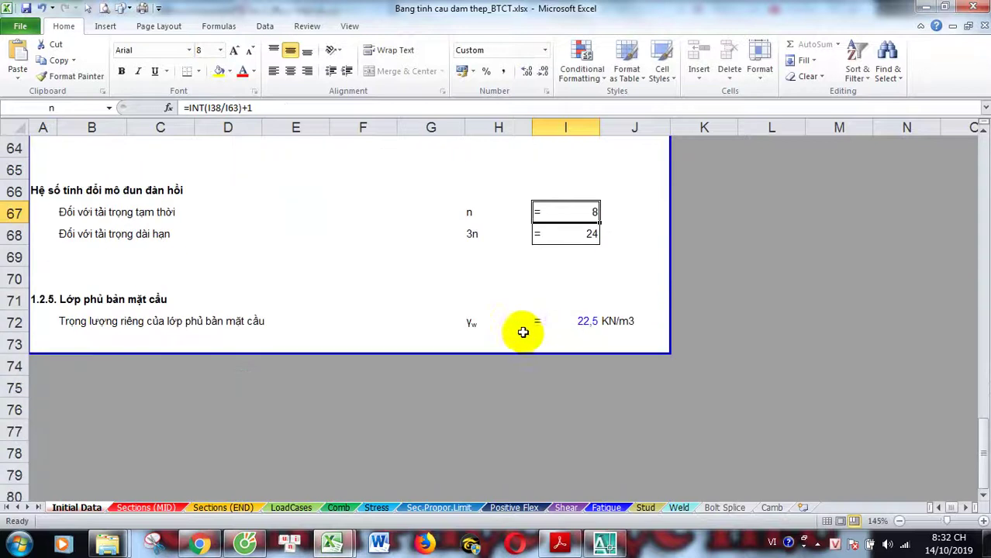
left_click_drag(93, 234, 541, 236)
double_click(574, 232)
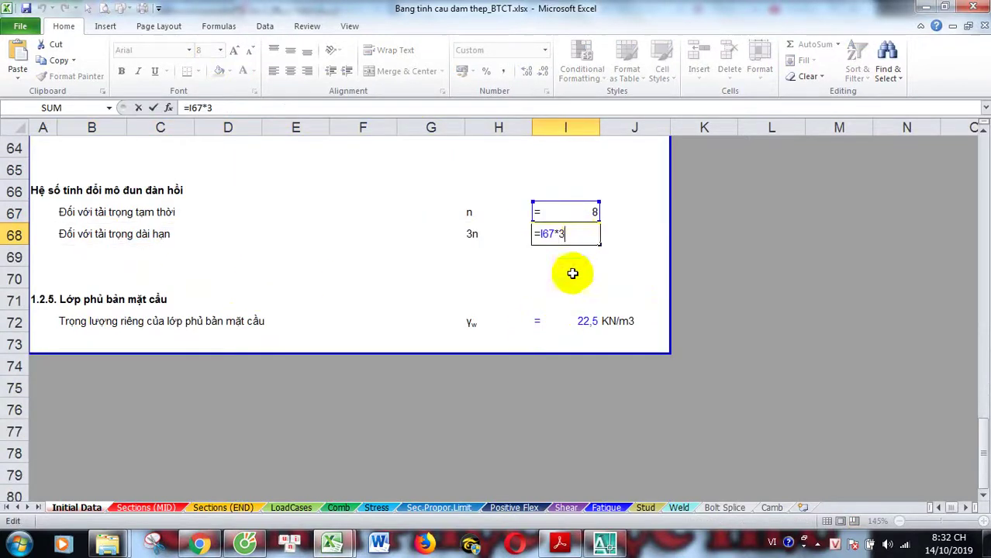
key("Escape")
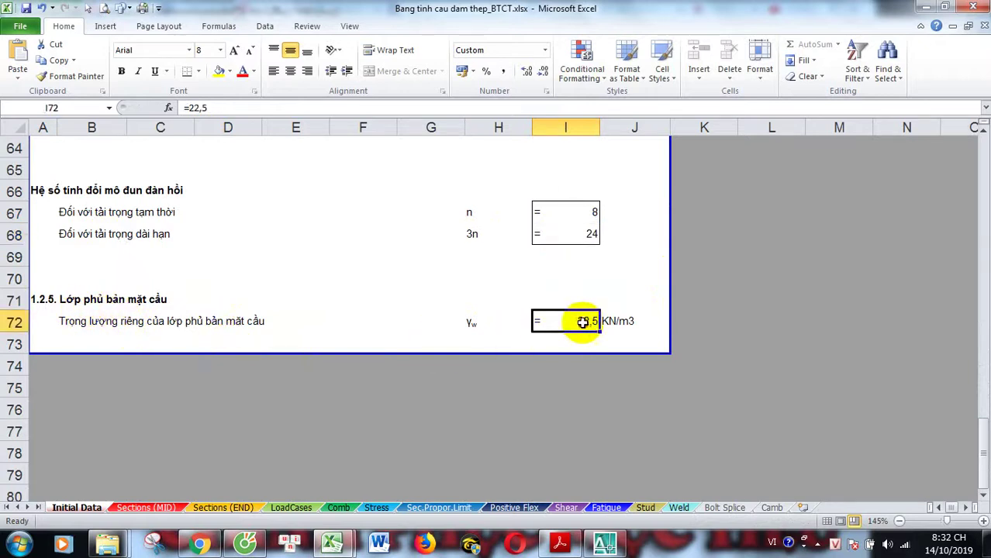
scroll(257, 392, "up", 3)
scroll(150, 438, "down", 4)
scroll(108, 465, "up", 2)
scroll(252, 460, "up", 8)
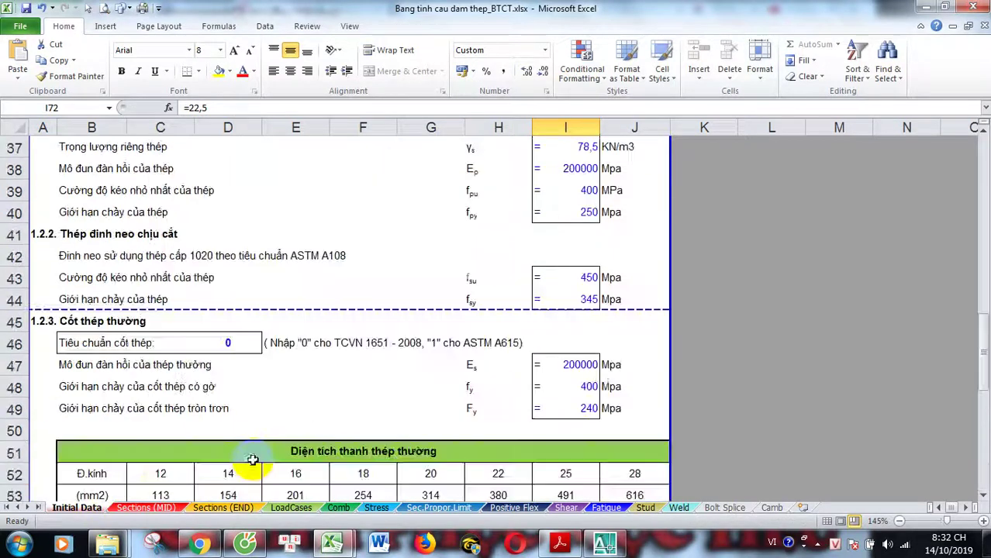
scroll(252, 460, "up", 8)
scroll(251, 459, "up", 4)
left_click(159, 507)
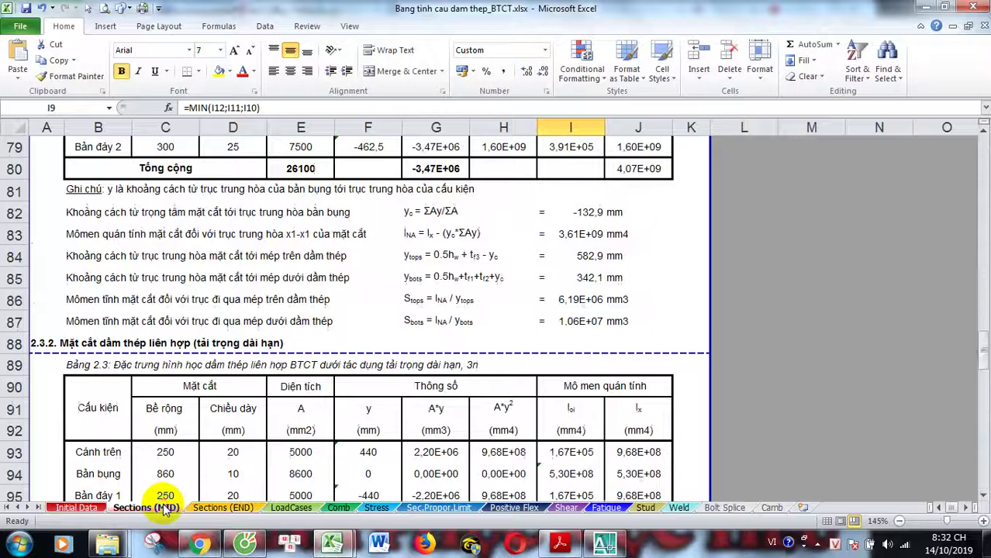
scroll(225, 434, "up", 4)
scroll(328, 414, "up", 9)
scroll(332, 418, "up", 7)
scroll(331, 418, "up", 6)
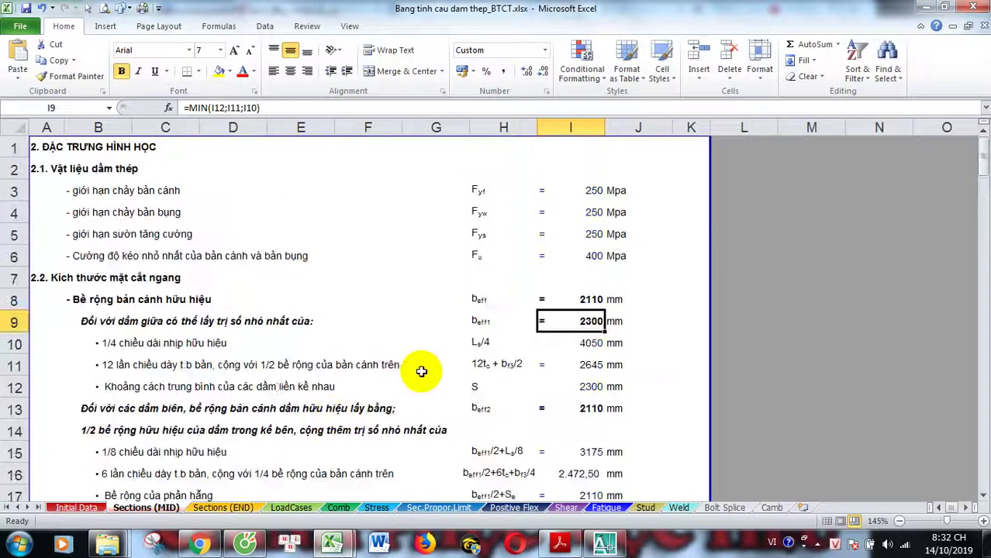
left_click_drag(84, 175, 644, 279)
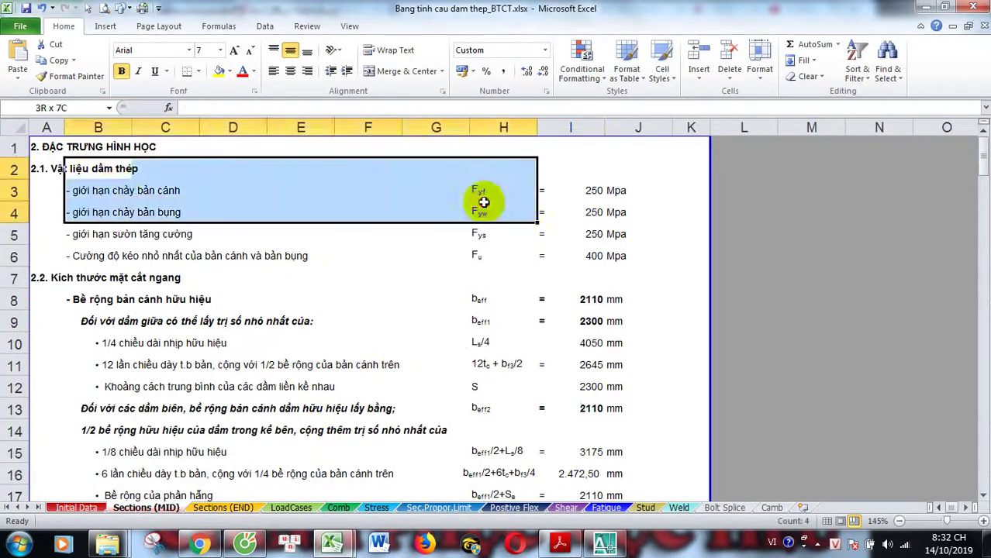
left_click(558, 189)
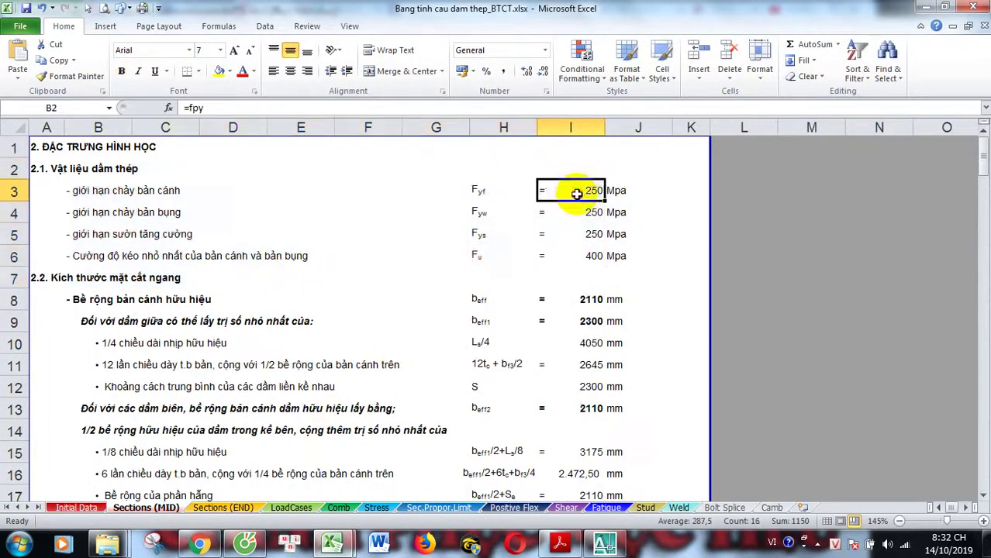
double_click(562, 191)
scroll(571, 224, "down", 1)
key("Escape")
scroll(310, 259, "down", 1)
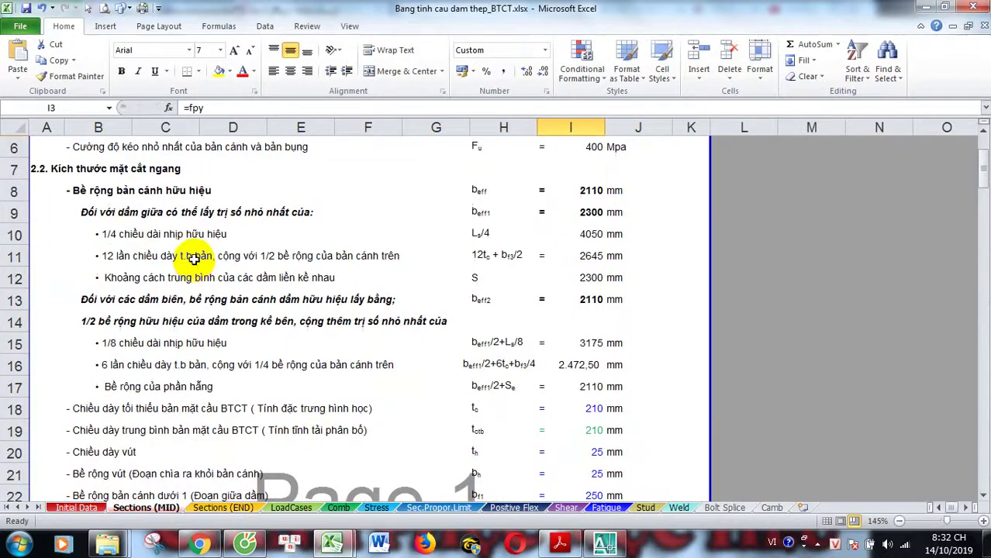
scroll(393, 287, "down", 2)
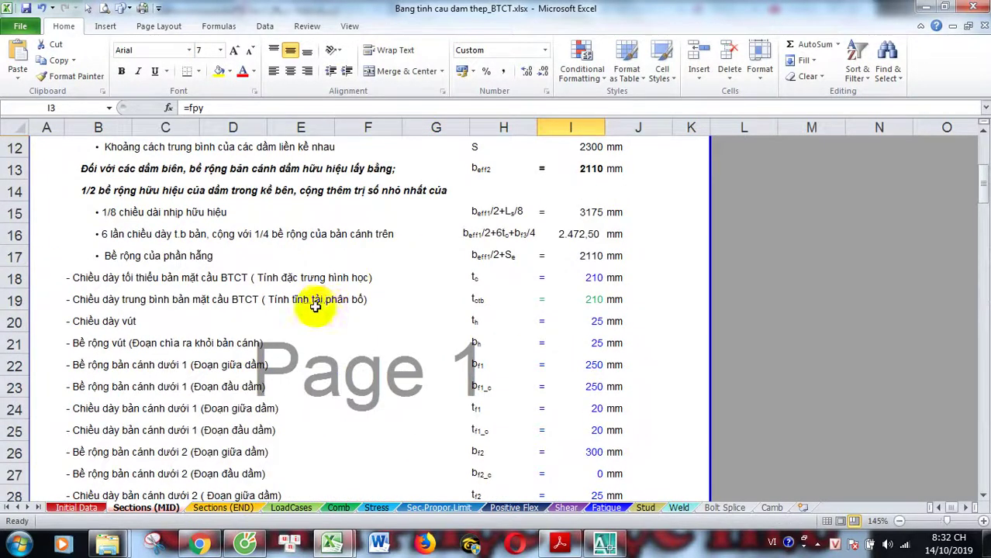
scroll(315, 306, "down", 1)
scroll(294, 315, "down", 1)
scroll(294, 316, "down", 1)
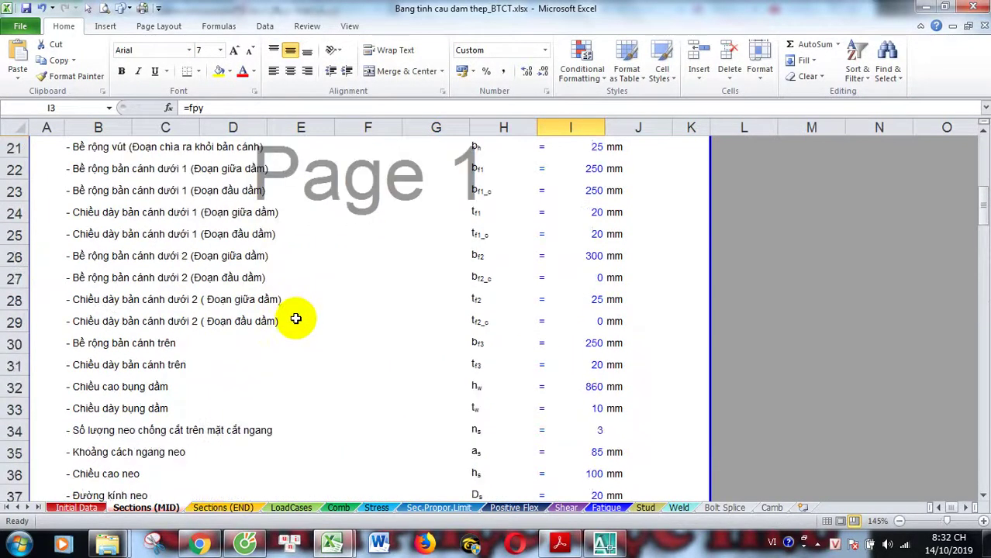
scroll(302, 320, "up", 3)
scroll(280, 316, "down", 6)
scroll(286, 325, "down", 5)
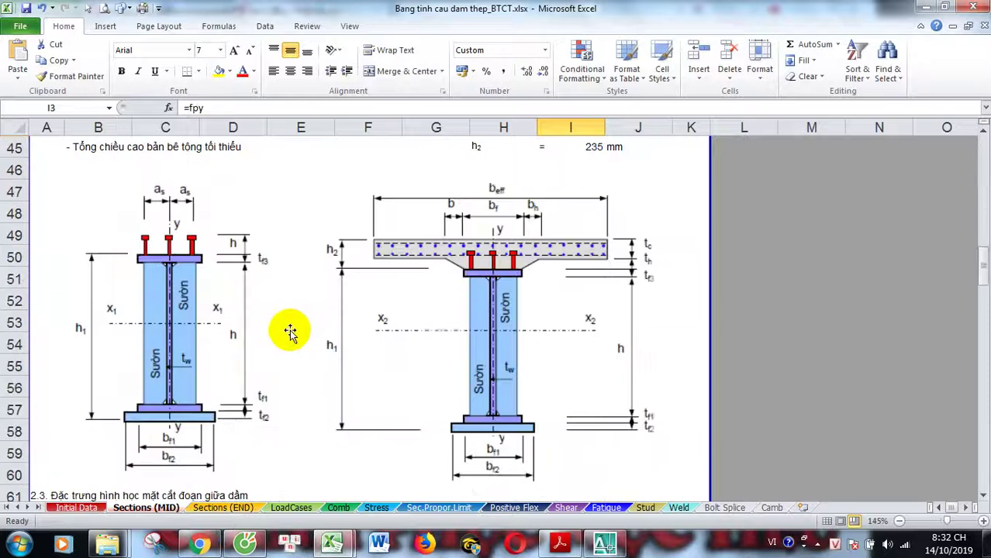
scroll(310, 341, "up", 9)
scroll(356, 349, "up", 2)
scroll(399, 353, "up", 1)
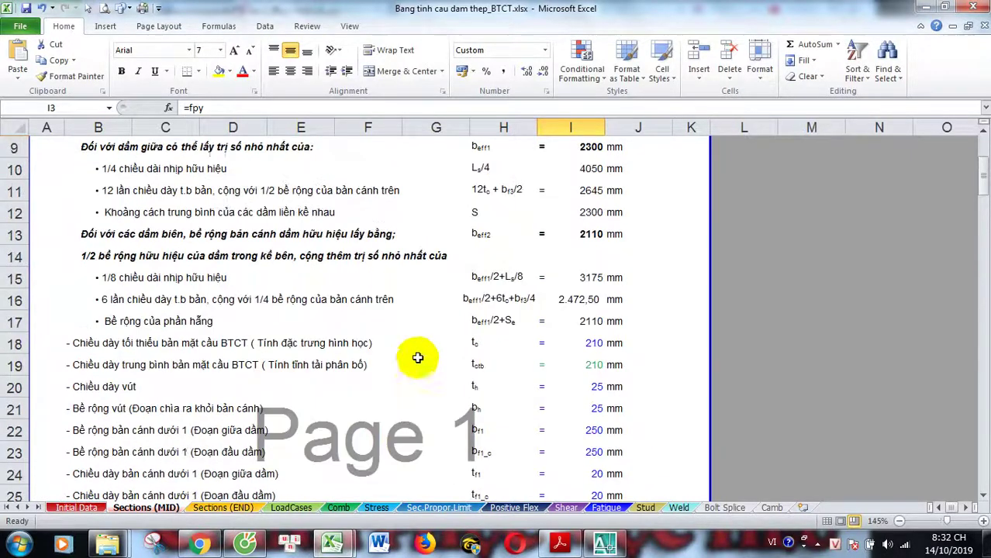
left_click(576, 284)
scroll(541, 365, "up", 3)
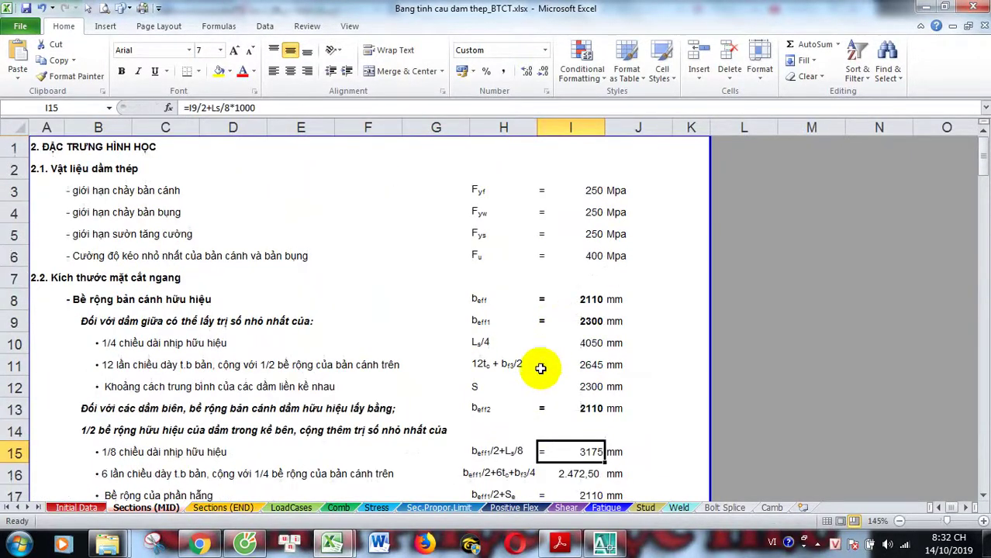
scroll(540, 369, "down", 3)
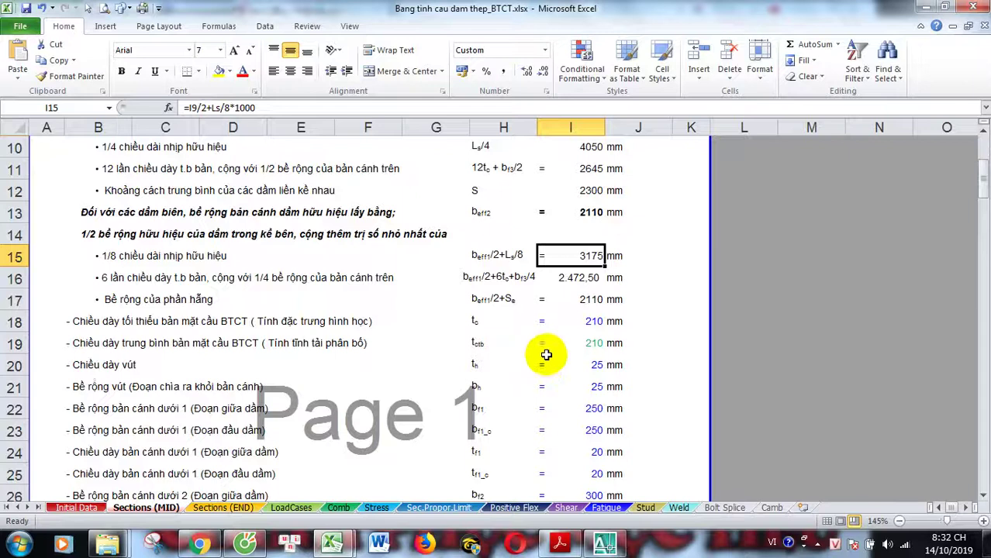
scroll(555, 341, "down", 5)
scroll(535, 372, "down", 8)
scroll(155, 209, "up", 1)
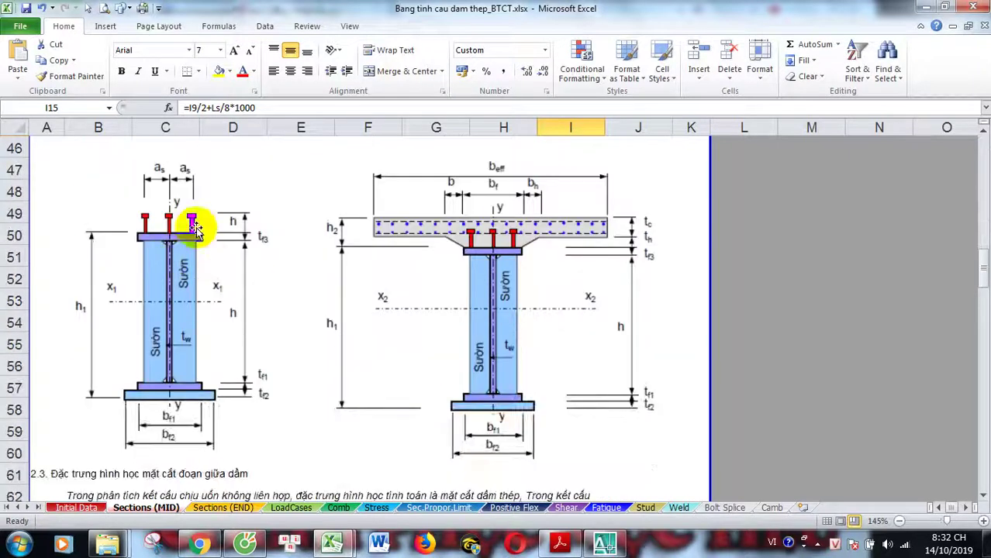
scroll(462, 343, "up", 1)
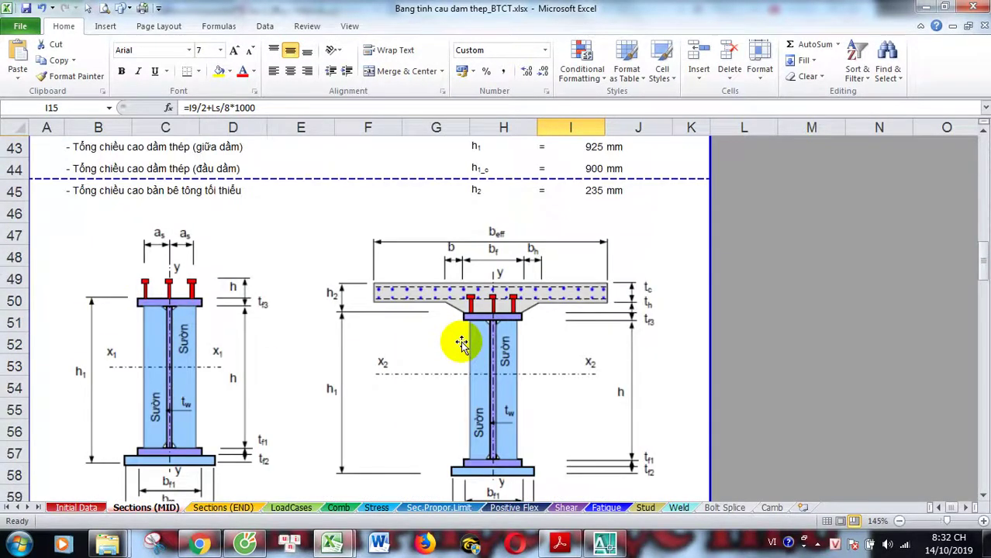
scroll(462, 343, "up", 11)
scroll(449, 333, "down", 1)
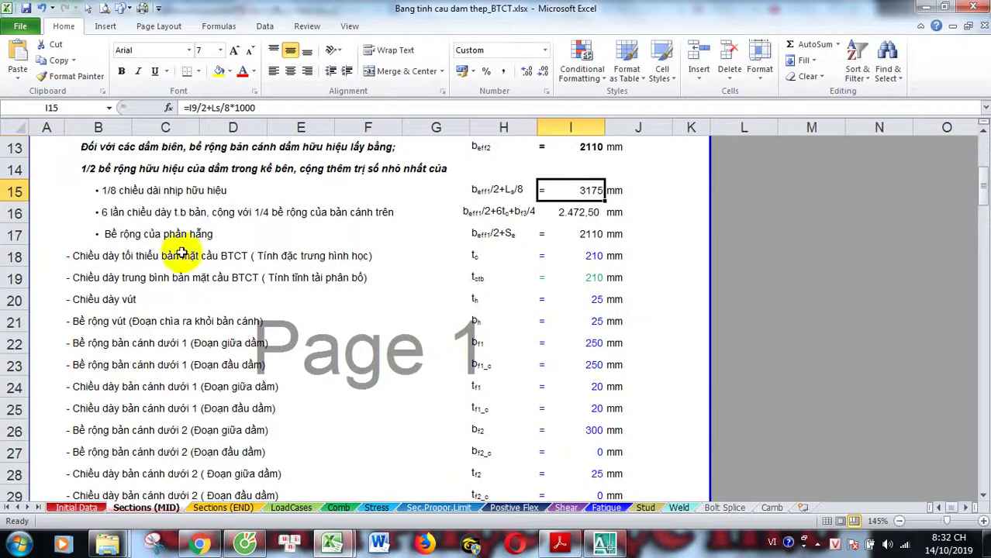
left_click_drag(91, 255, 384, 257)
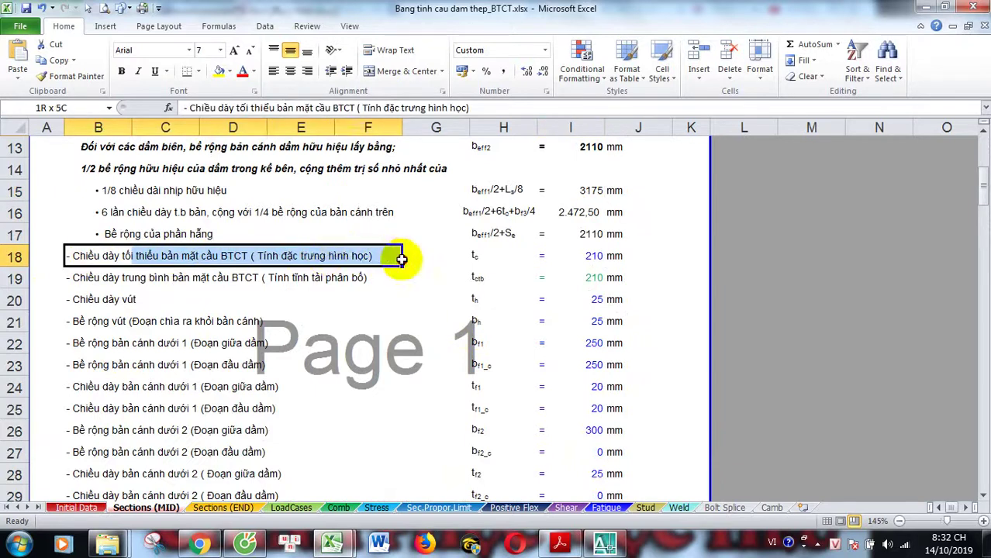
double_click(570, 260)
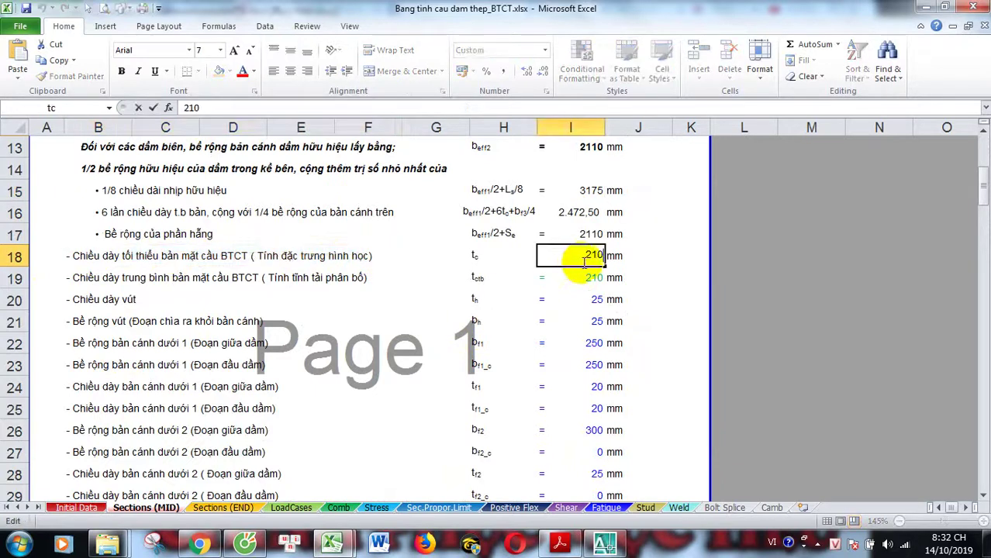
left_click_drag(115, 255, 375, 260)
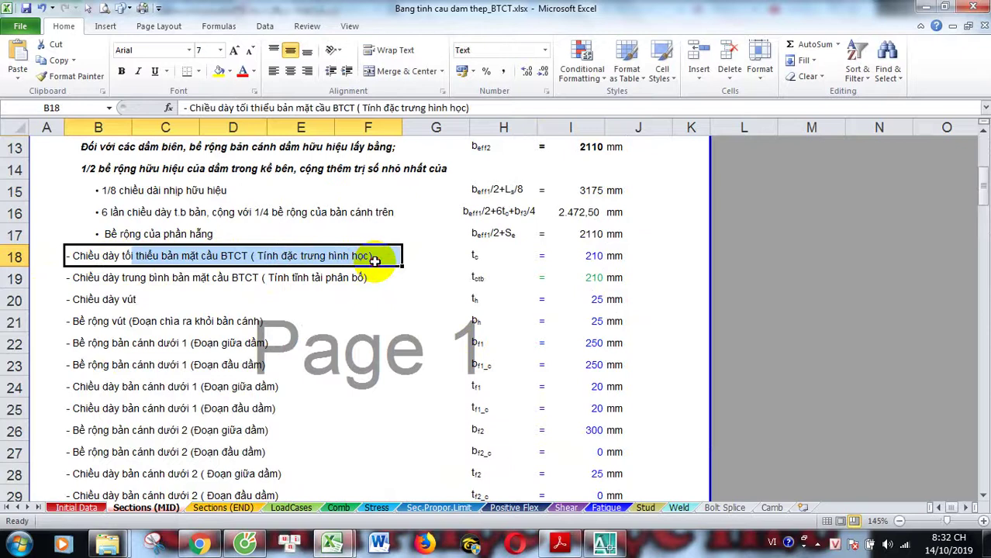
left_click_drag(99, 278, 376, 279)
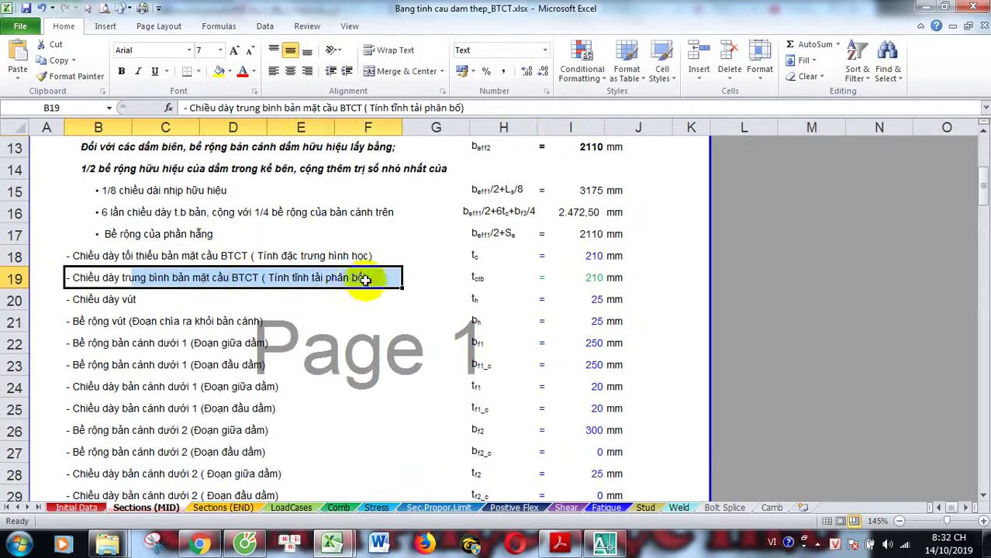
left_click(583, 279)
mouse_move(101, 299)
left_mouse_down()
mouse_move(605, 323)
mouse_move(595, 307)
left_mouse_up()
scroll(593, 310, "down", 8)
left_click(593, 318)
scroll(593, 310, "down", 4)
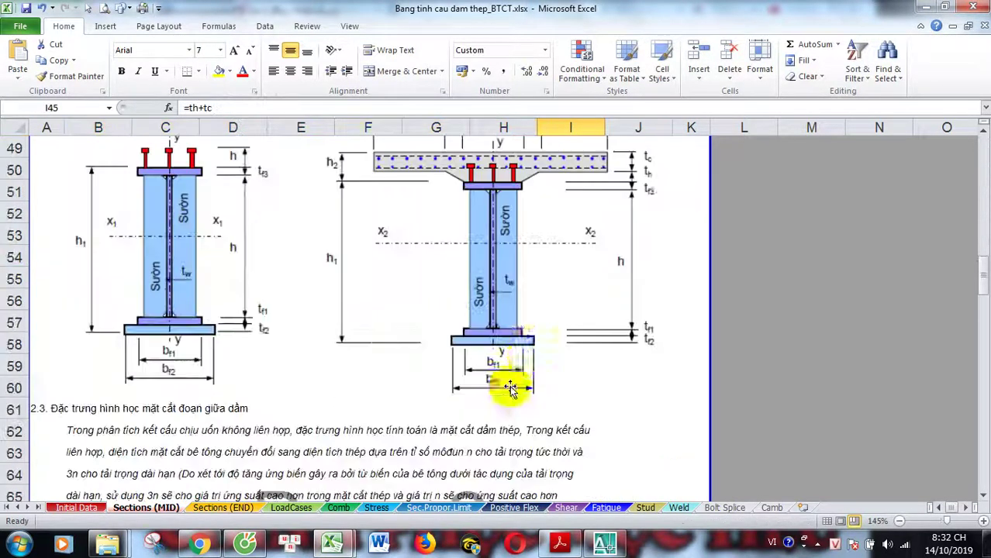
scroll(552, 307, "up", 1)
scroll(641, 255, "up", 1)
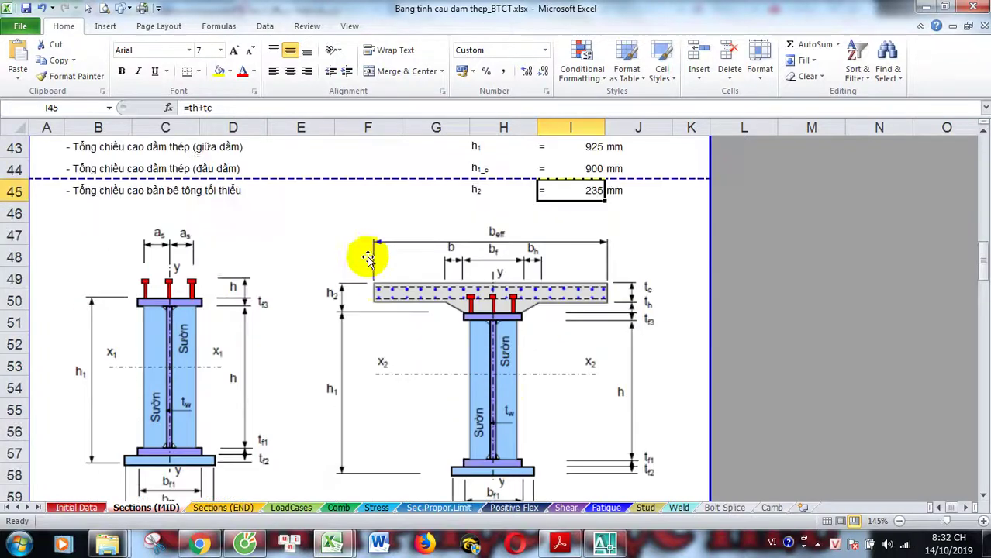
scroll(483, 347, "down", 1)
scroll(489, 345, "up", 2)
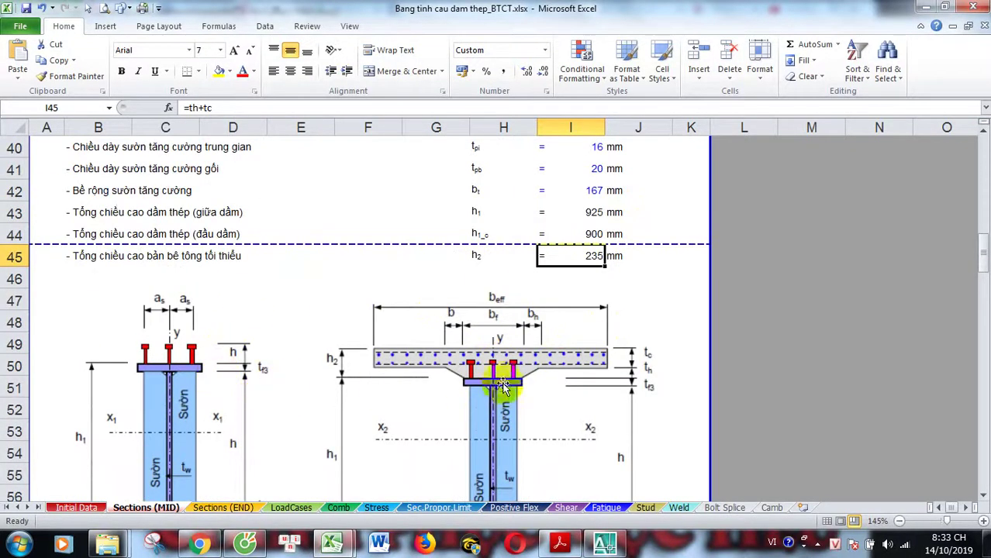
scroll(537, 381, "up", 5)
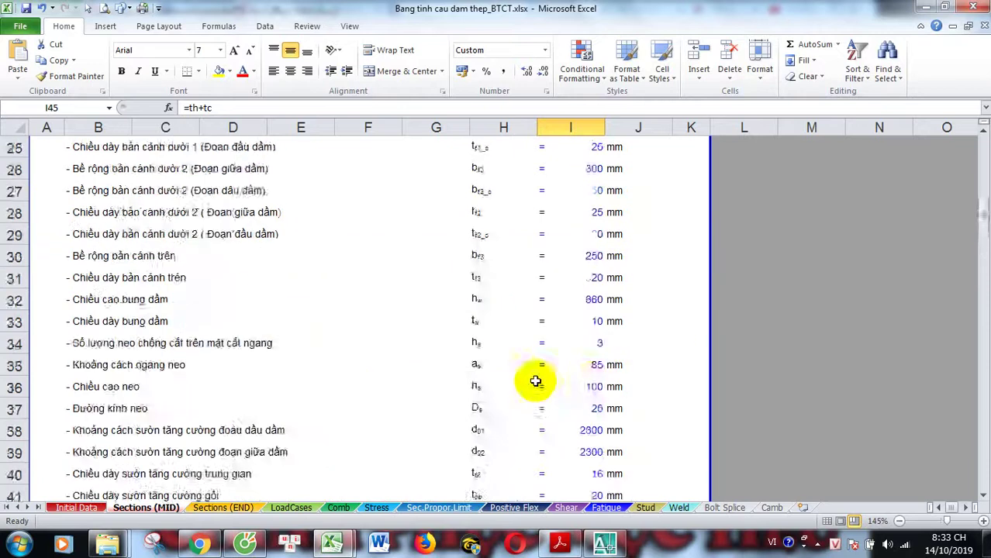
scroll(464, 294, "up", 3)
scroll(488, 267, "up", 1)
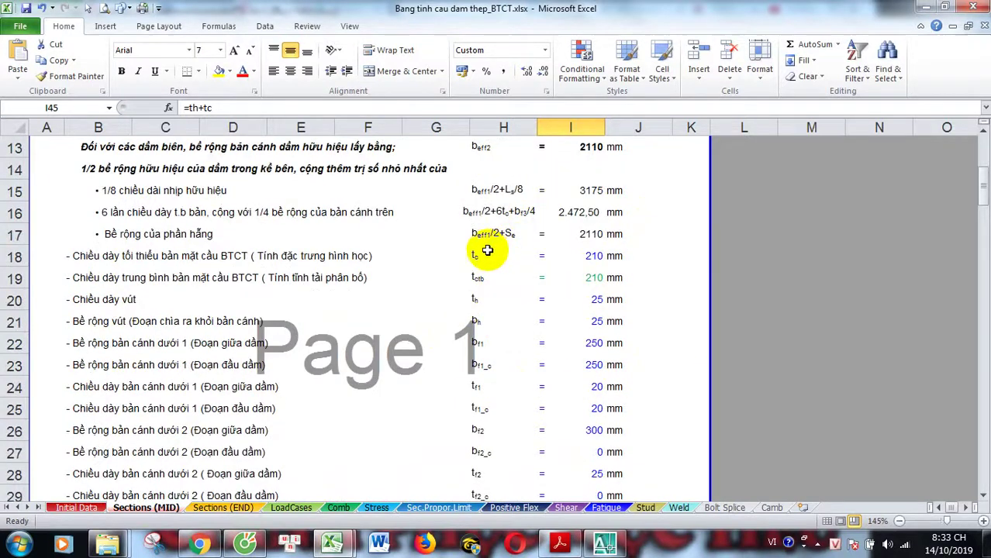
left_click_drag(482, 254, 620, 255)
scroll(513, 307, "down", 4)
scroll(513, 307, "down", 5)
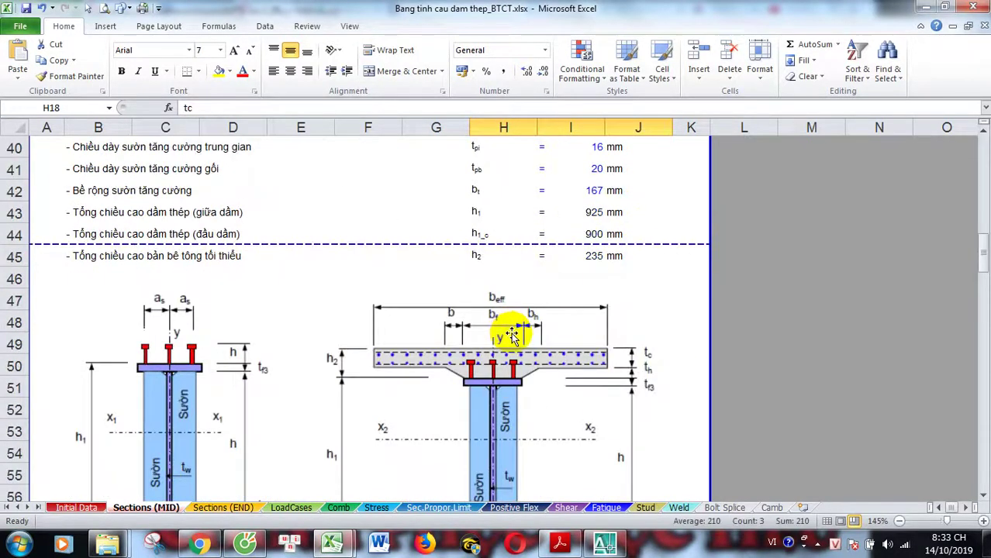
scroll(512, 335, "up", 6)
scroll(511, 332, "up", 3)
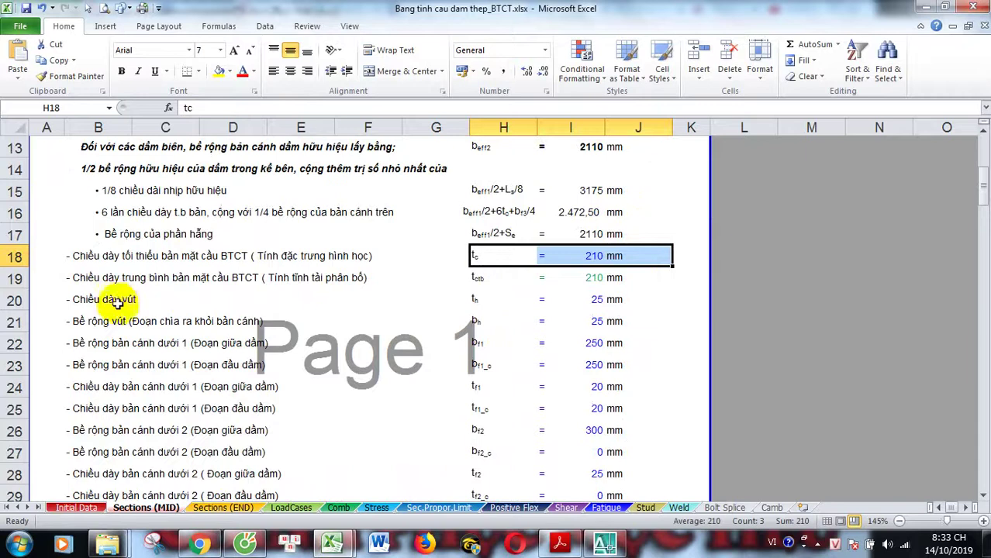
Check the 25 mm haunch in I20, then find Table 2.1 (area 26100 mm2, INA 3,61E+09 mm4).
left_click(593, 301)
scroll(596, 311, "down", 9)
scroll(611, 314, "down", 2)
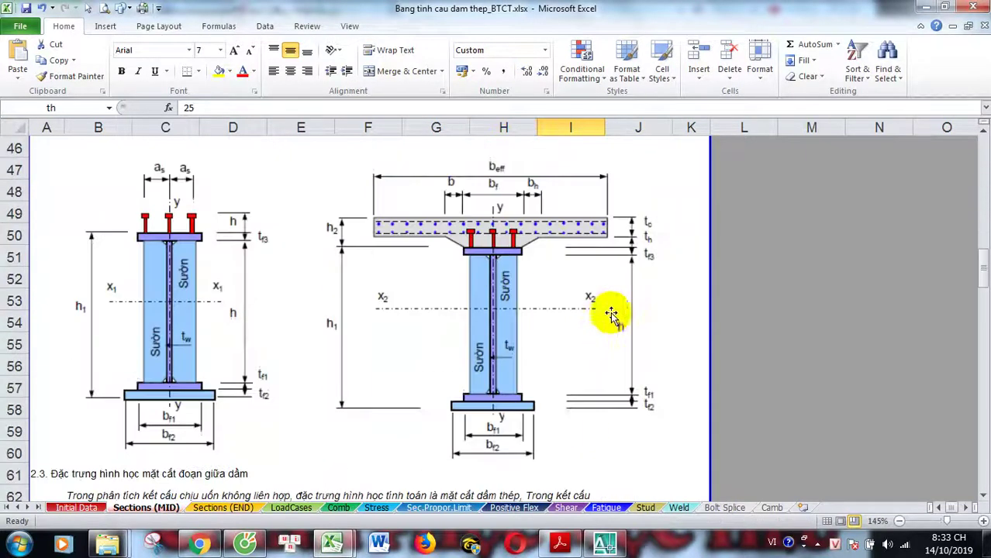
scroll(233, 374, "up", 9)
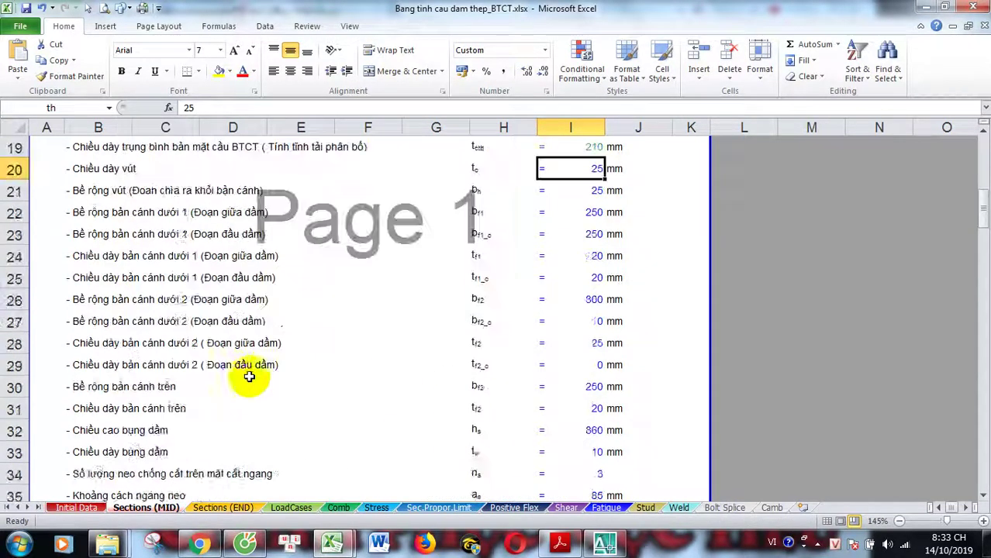
scroll(233, 370, "up", 2)
scroll(483, 322, "down", 2)
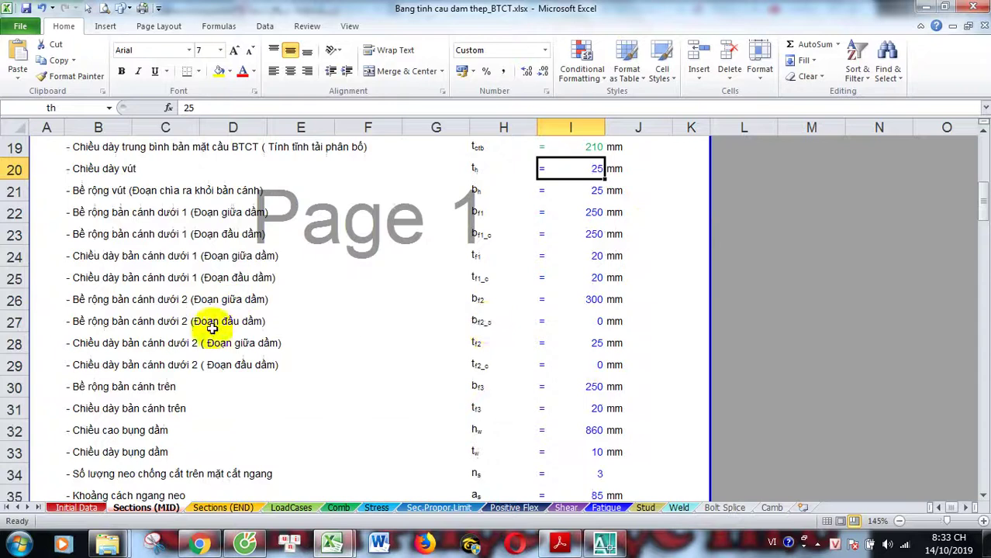
scroll(259, 341, "down", 2)
scroll(559, 321, "down", 5)
scroll(545, 346, "up", 2)
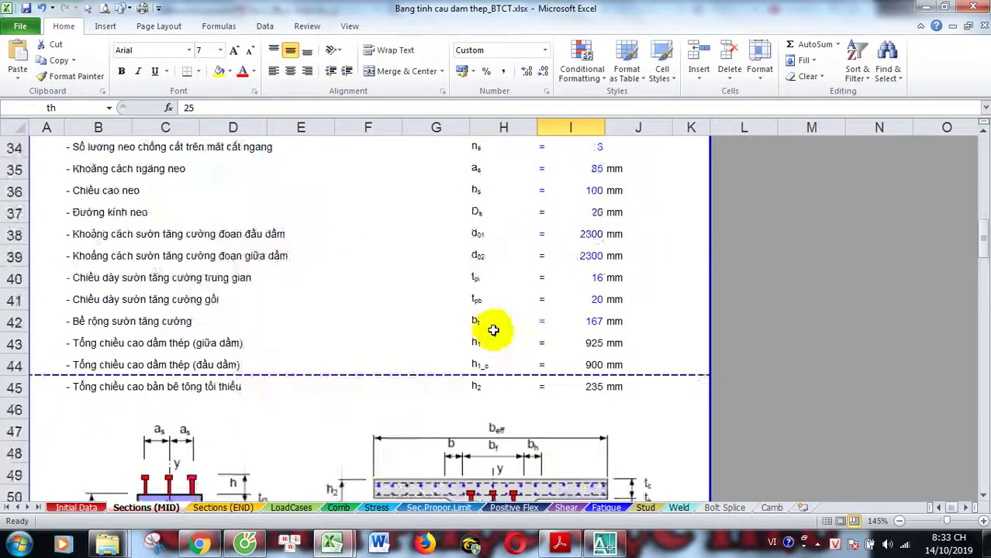
scroll(371, 328, "down", 3)
scroll(464, 347, "down", 2)
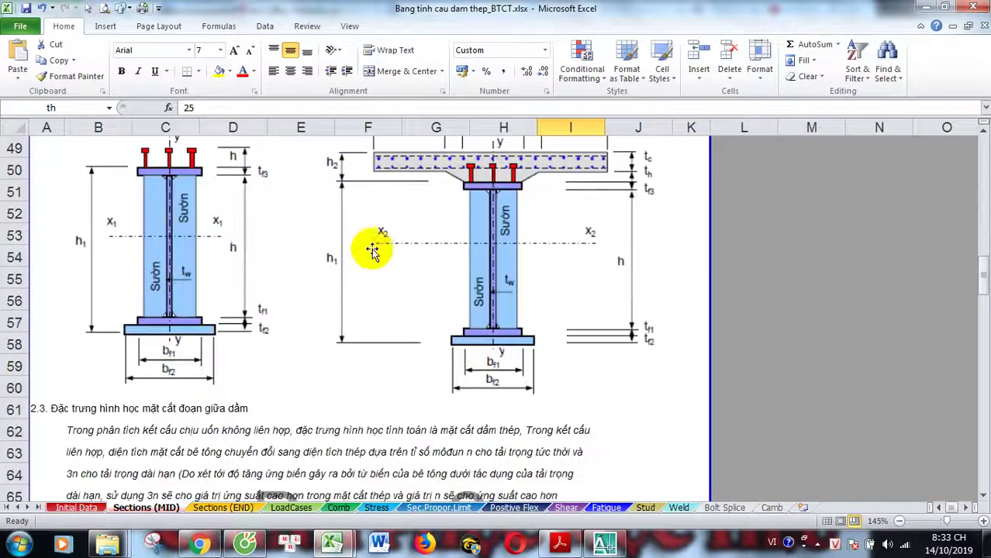
scroll(655, 380, "up", 2)
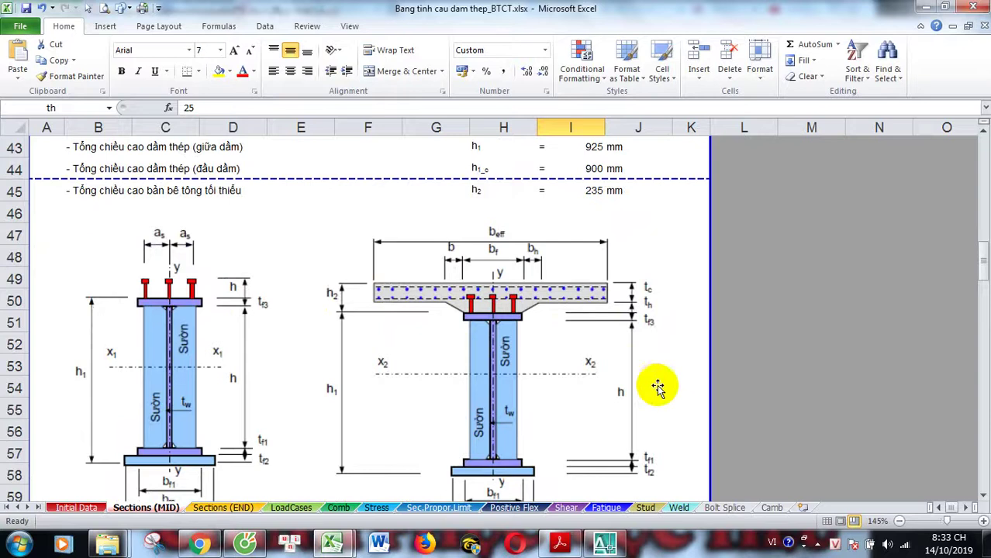
scroll(551, 341, "down", 2)
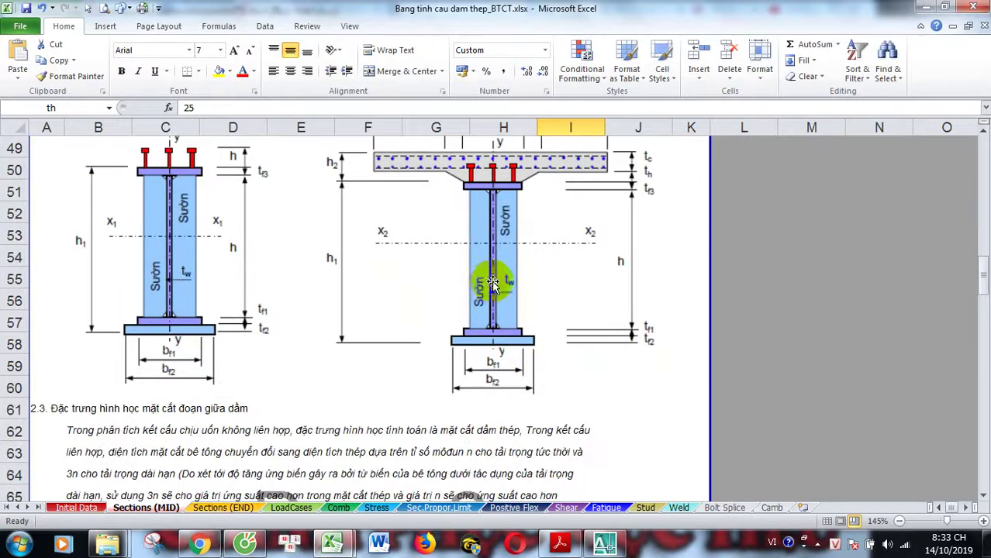
scroll(496, 287, "up", 1)
scroll(501, 308, "down", 1)
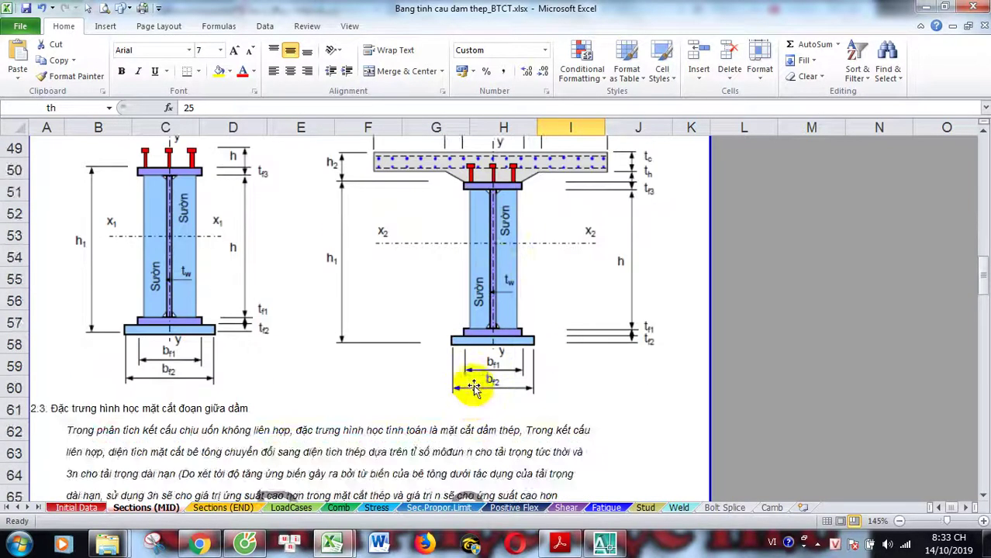
scroll(483, 386, "up", 2)
scroll(472, 381, "up", 1)
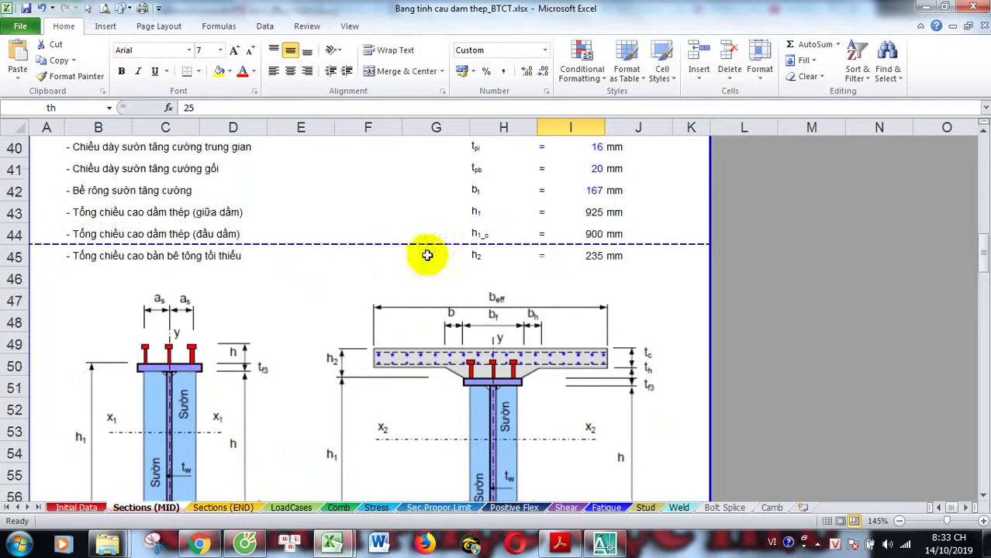
scroll(477, 380, "up", 5)
scroll(471, 387, "down", 5)
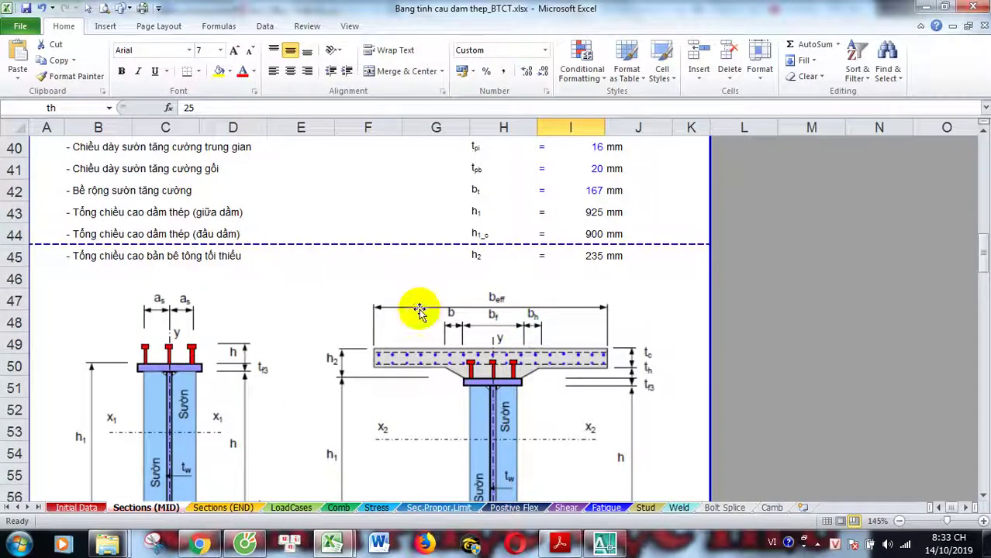
scroll(442, 296, "down", 1)
scroll(481, 325, "up", 1)
scroll(321, 321, "down", 3)
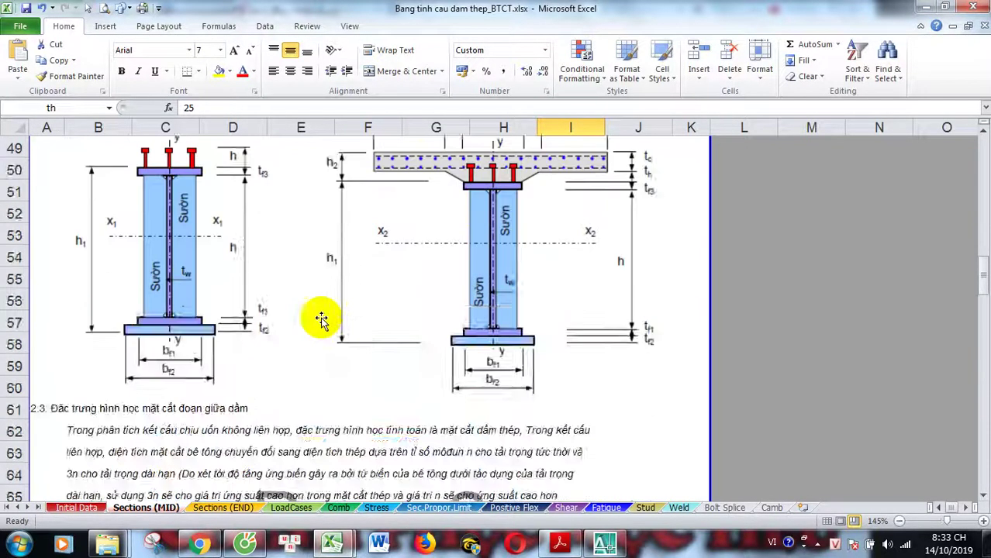
scroll(317, 280, "down", 5)
scroll(332, 261, "down", 4)
scroll(186, 212, "up", 2)
scroll(184, 211, "up", 1)
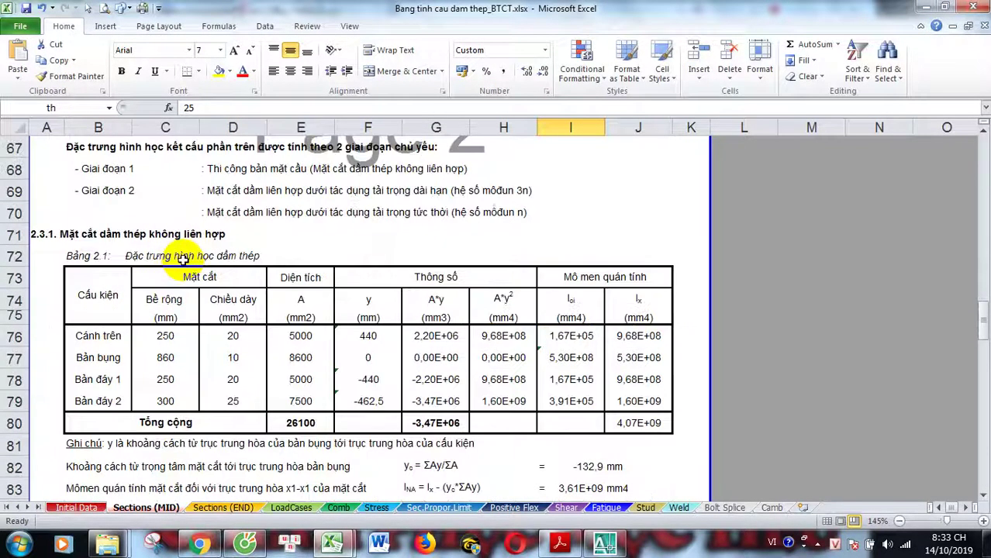
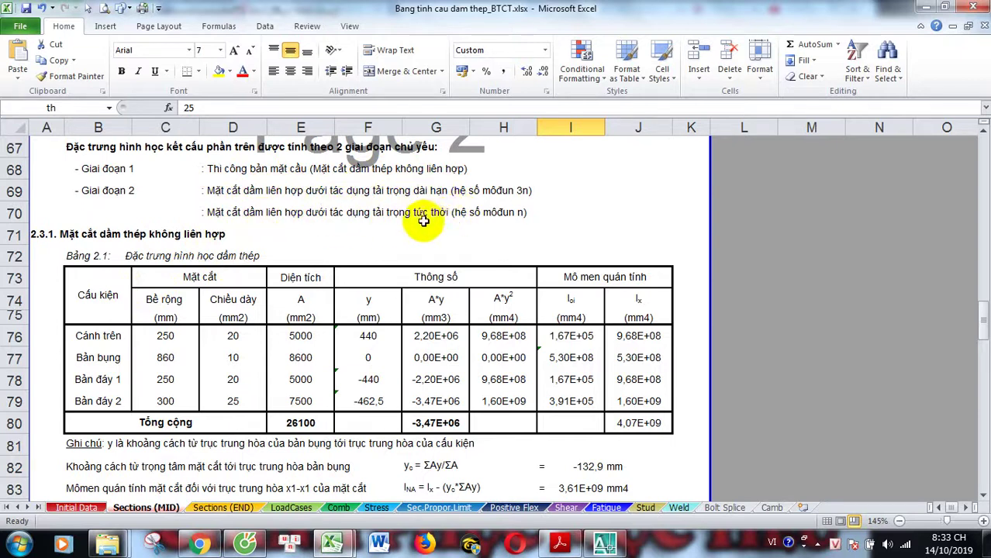
Select the long-term composite section description in D69:H69 on Sections (MID).
scroll(434, 227, "down", 3)
scroll(384, 234, "up", 3)
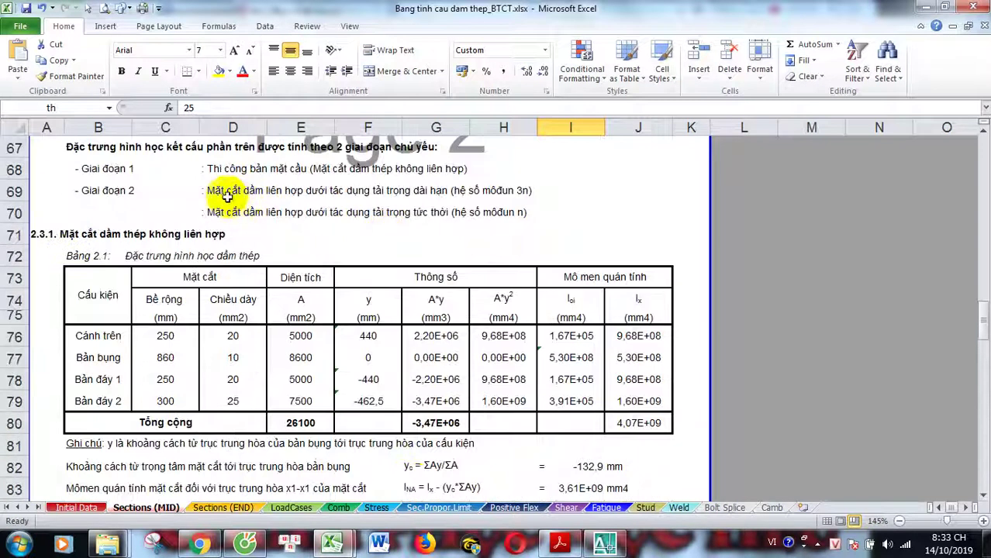
left_click_drag(232, 192, 497, 200)
Finish reviewing the midspan section tables and switch to the Sections (END) sheet.
scroll(388, 233, "down", 5)
scroll(283, 259, "down", 5)
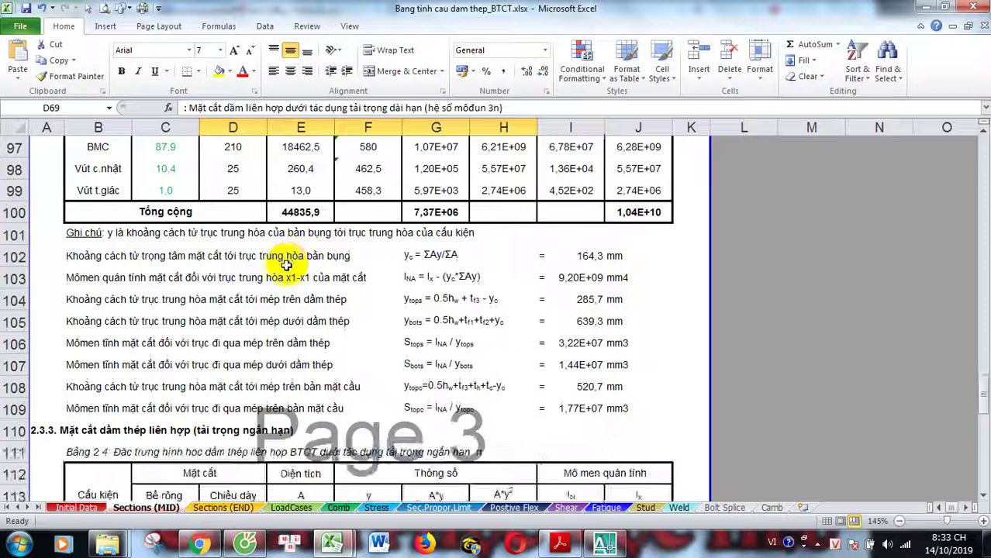
scroll(279, 279, "down", 5)
scroll(268, 298, "up", 1)
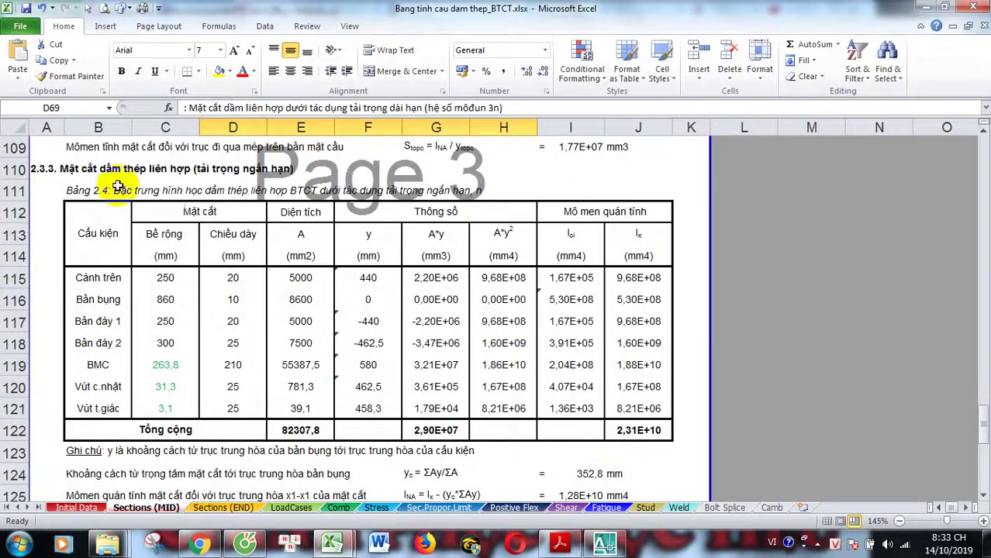
scroll(262, 232, "up", 4)
scroll(246, 252, "down", 1)
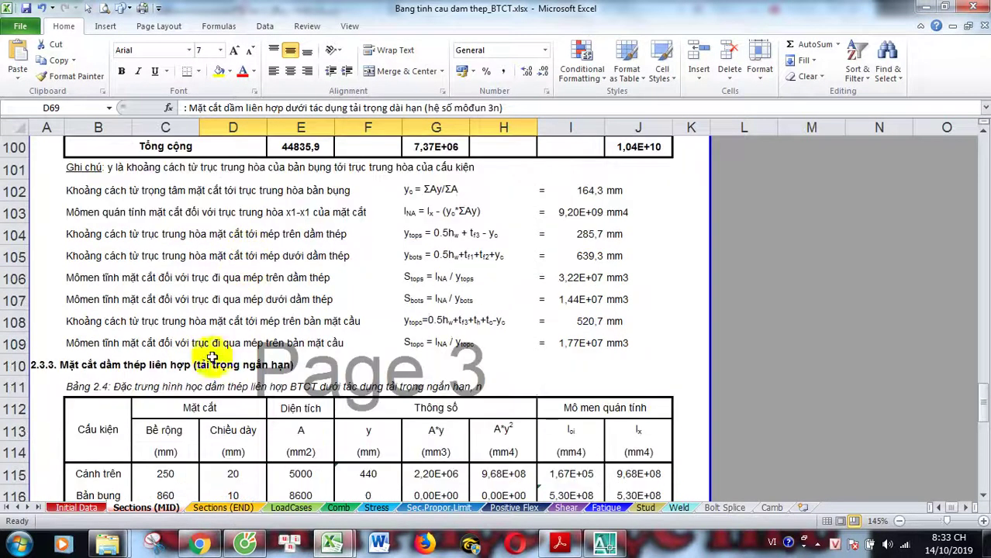
scroll(221, 342, "up", 4)
scroll(206, 314, "up", 2)
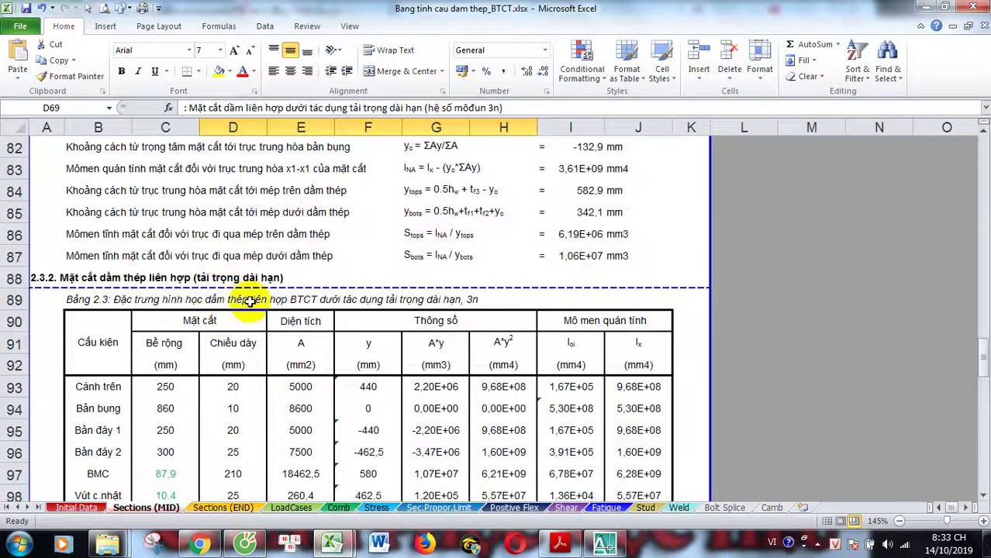
scroll(248, 302, "down", 6)
scroll(325, 310, "down", 7)
scroll(257, 354, "down", 4)
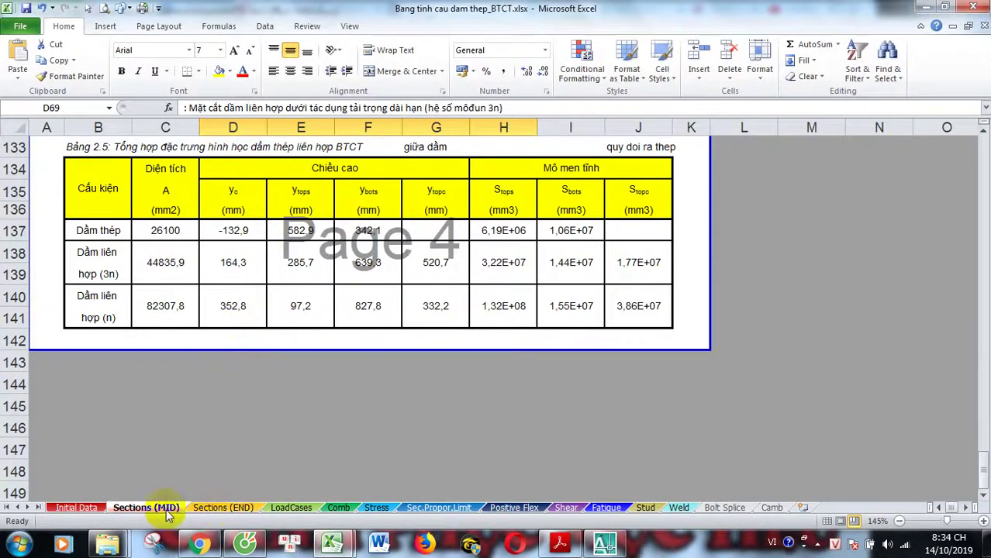
left_click(223, 507)
Review the Sections (END) Table 2.1 section totals, then switch to the LoadCases sheet.
scroll(244, 446, "up", 4)
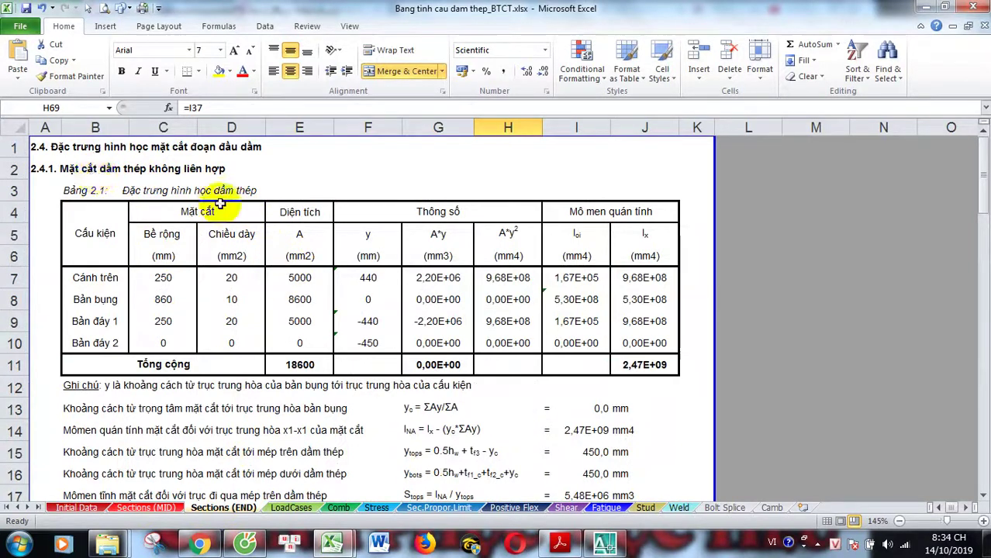
scroll(397, 244, "down", 1)
scroll(394, 288, "down", 5)
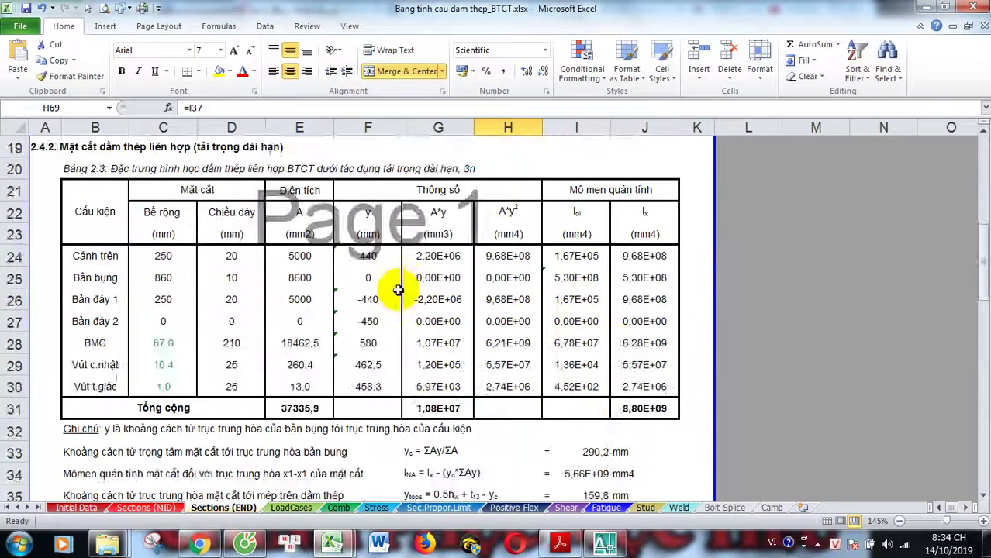
scroll(395, 279, "down", 4)
scroll(395, 278, "up", 3)
scroll(391, 287, "down", 12)
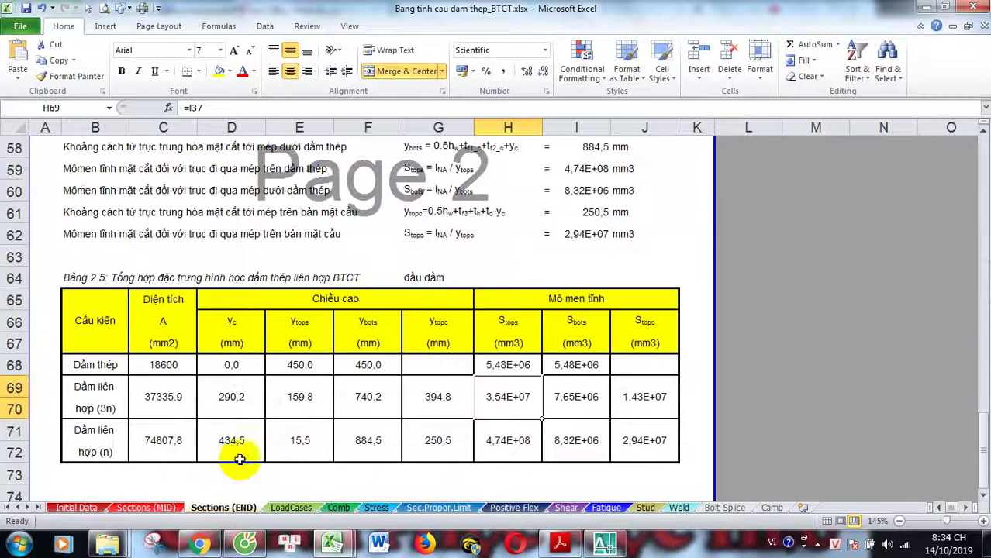
left_click(291, 508)
scroll(261, 403, "up", 6)
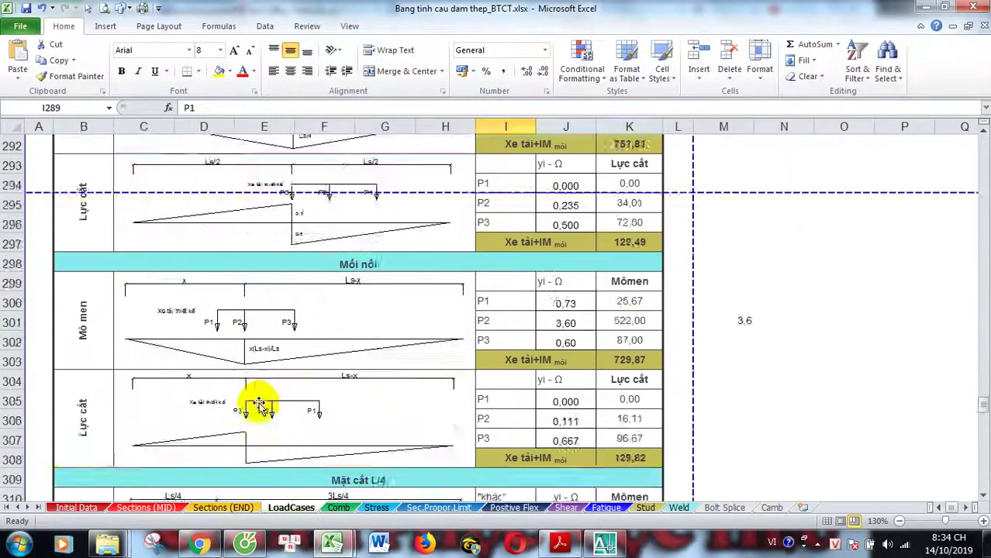
scroll(256, 465, "up", 11)
scroll(277, 465, "up", 10)
left_click_drag(981, 348, 981, 144)
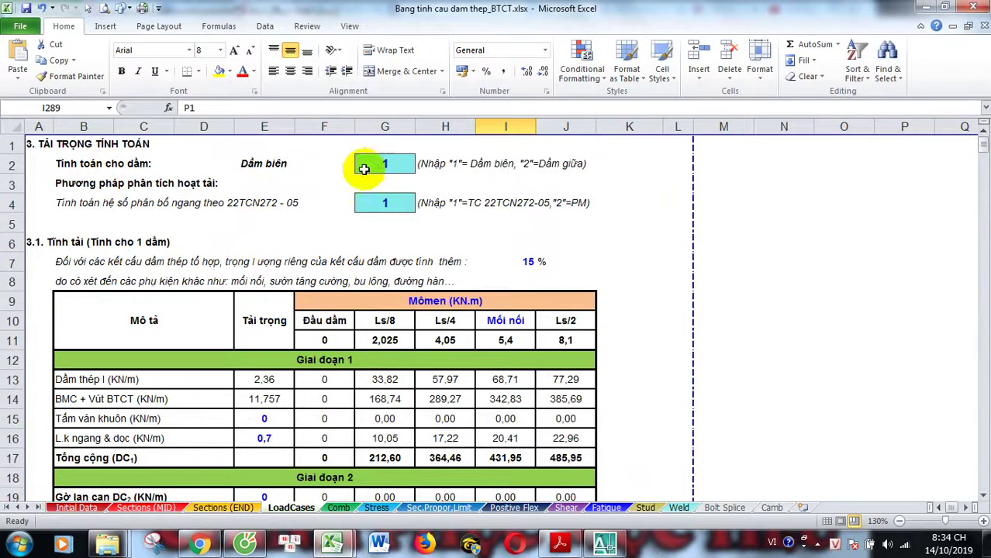
left_click(98, 186)
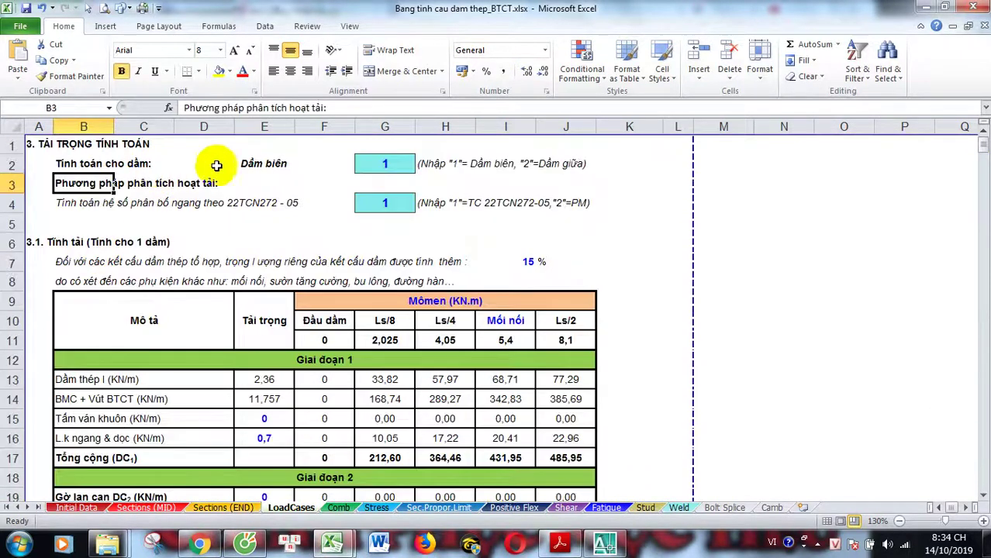
scroll(347, 225, "down", 4)
scroll(345, 253, "up", 2)
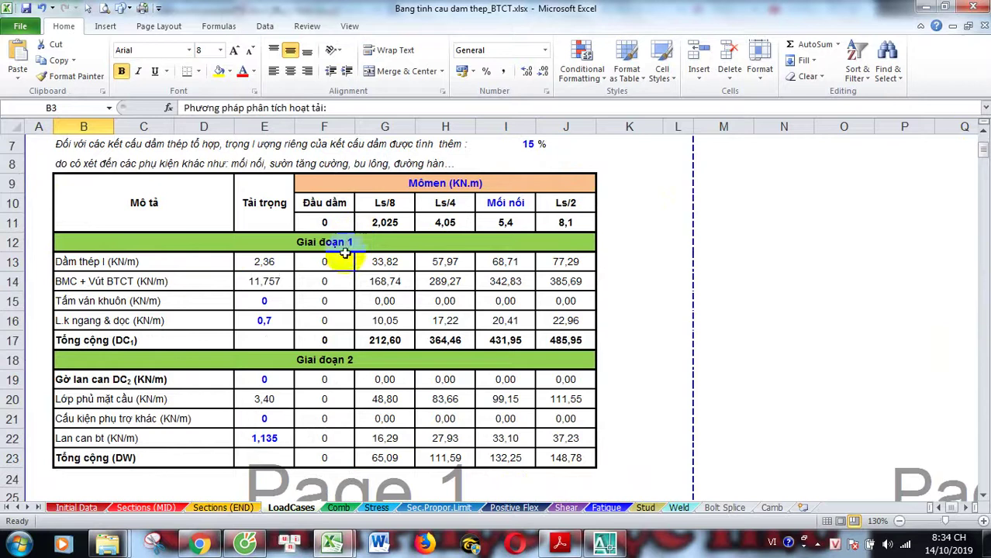
scroll(159, 314, "down", 2)
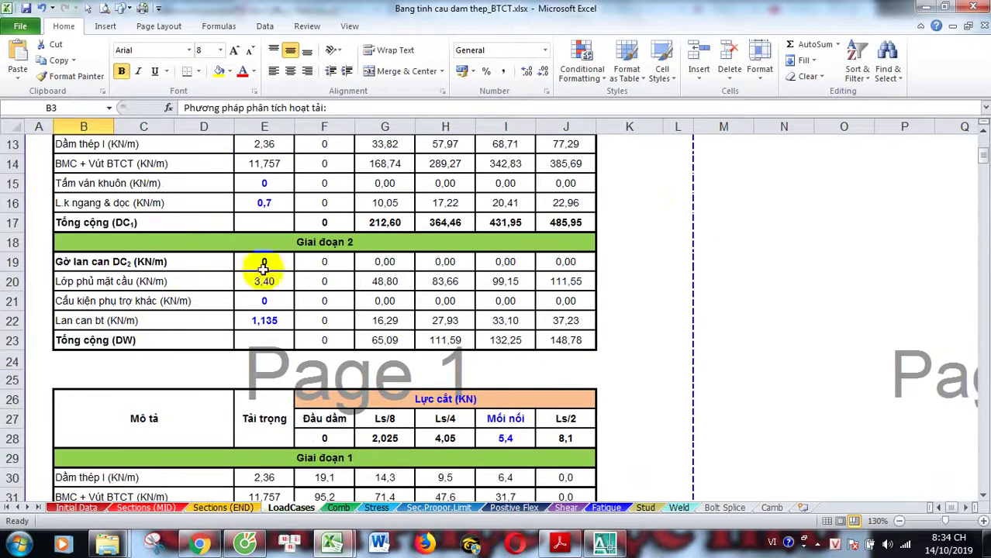
scroll(276, 294, "down", 4)
scroll(278, 303, "up", 1)
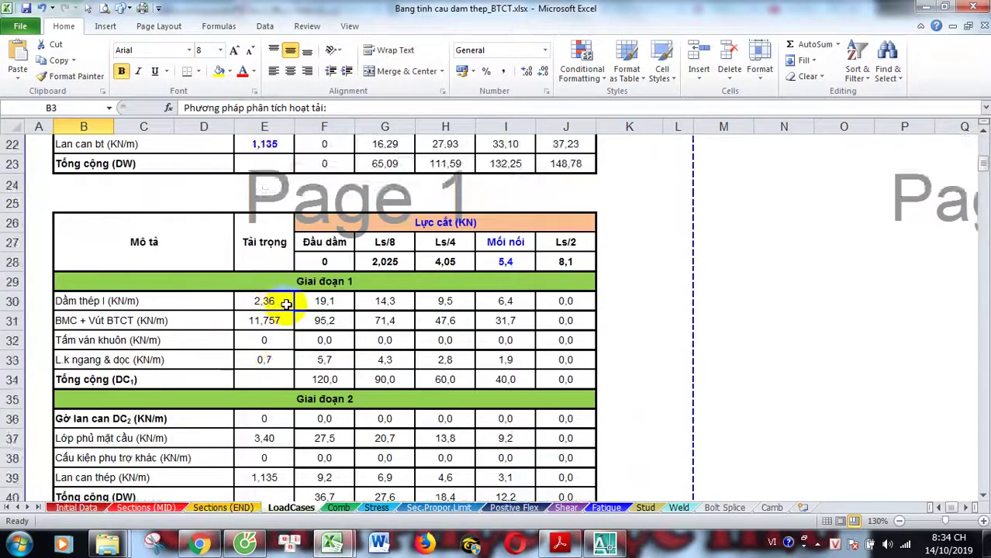
scroll(283, 304, "down", 4)
scroll(223, 285, "down", 1)
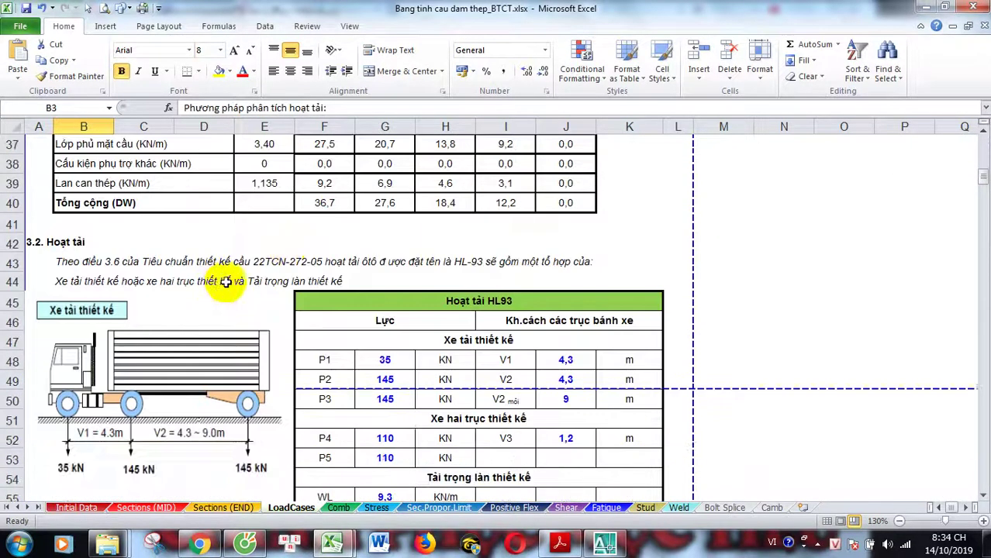
scroll(224, 283, "up", 2)
scroll(178, 252, "down", 2)
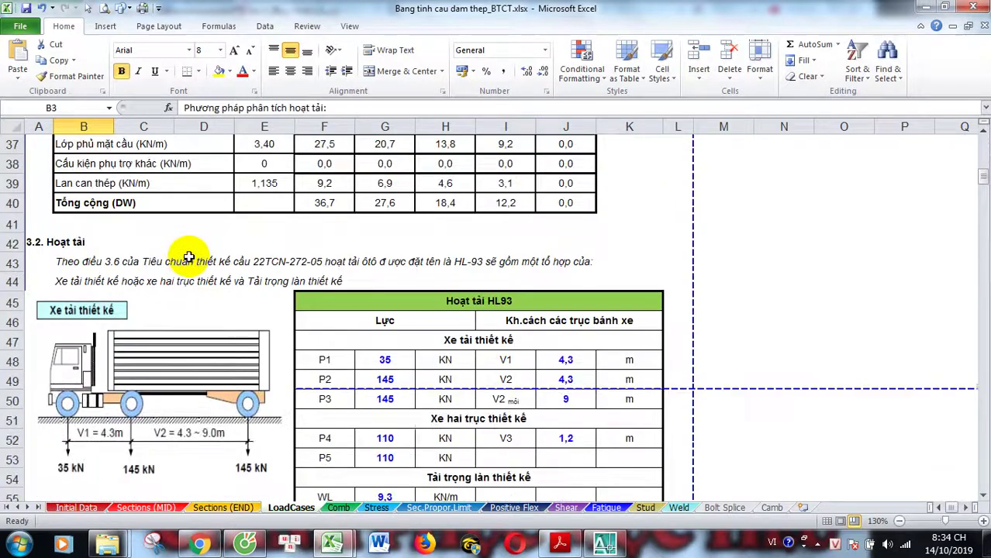
scroll(194, 248, "up", 3)
scroll(181, 233, "down", 1)
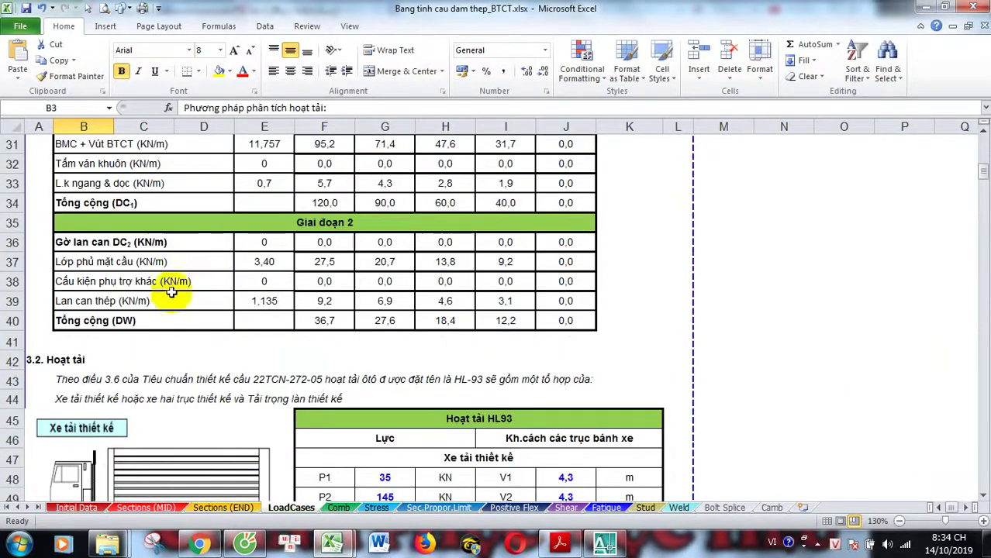
scroll(182, 303, "down", 1)
scroll(209, 306, "down", 1)
scroll(198, 283, "down", 1)
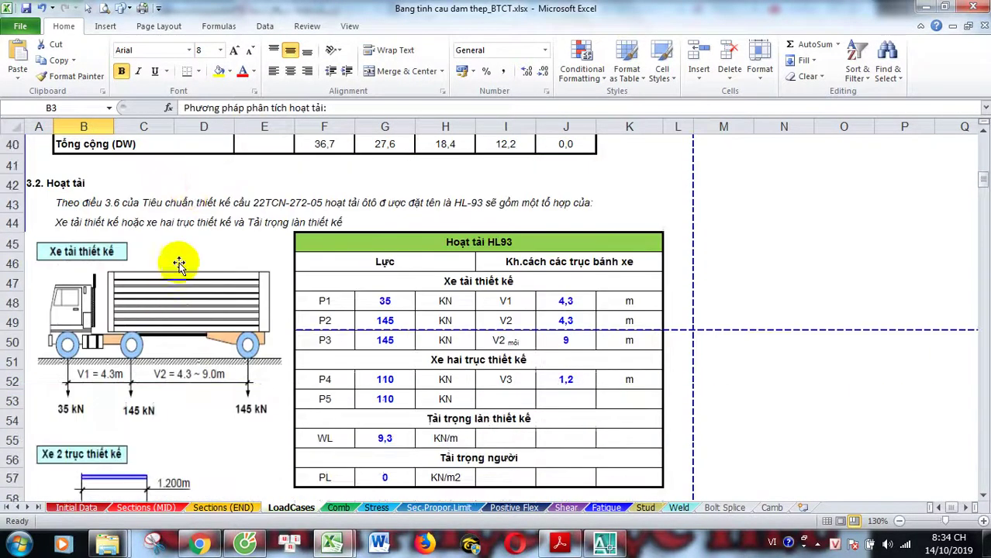
scroll(193, 265, "down", 1)
scroll(198, 252, "up", 2)
scroll(215, 265, "down", 4)
scroll(272, 265, "up", 3)
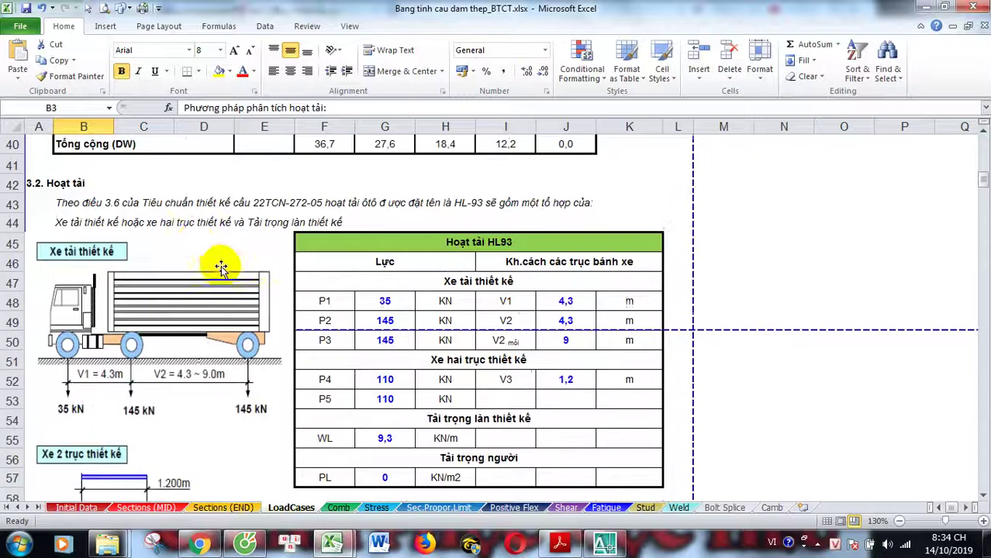
scroll(130, 283, "down", 1)
scroll(143, 224, "down", 1)
scroll(179, 295, "down", 6)
scroll(217, 314, "up", 6)
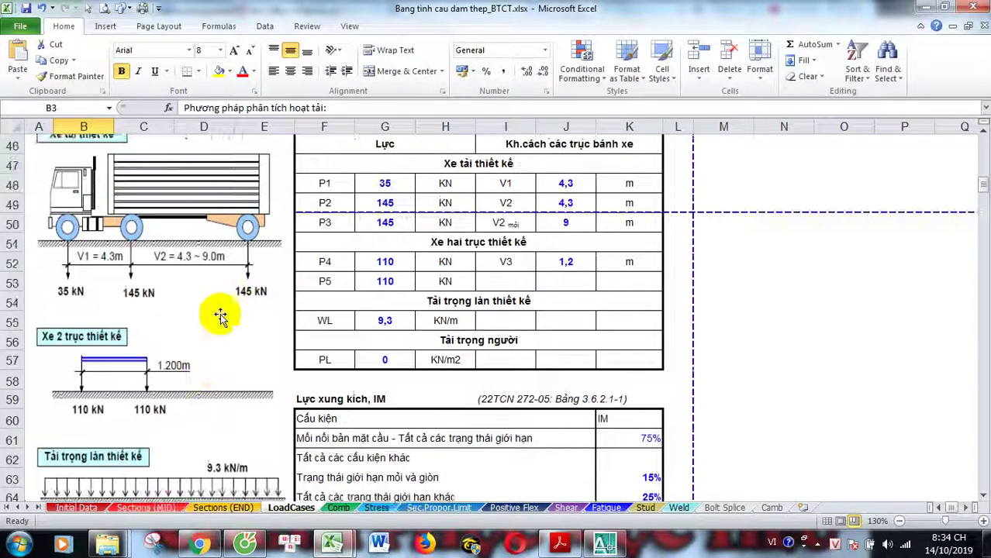
scroll(273, 272, "up", 3)
scroll(232, 302, "down", 2)
scroll(213, 336, "down", 2)
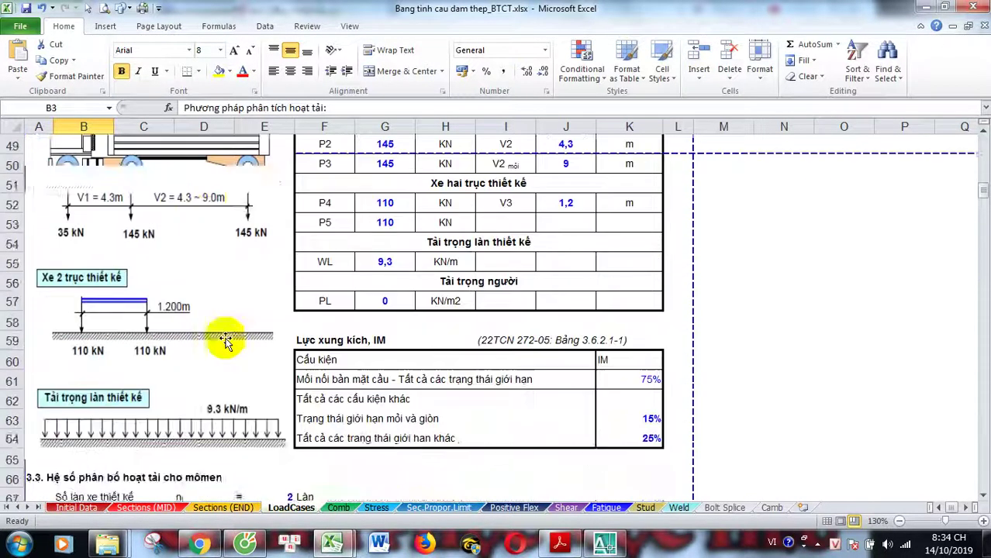
scroll(372, 260, "up", 1)
scroll(170, 271, "up", 1)
scroll(155, 292, "down", 3)
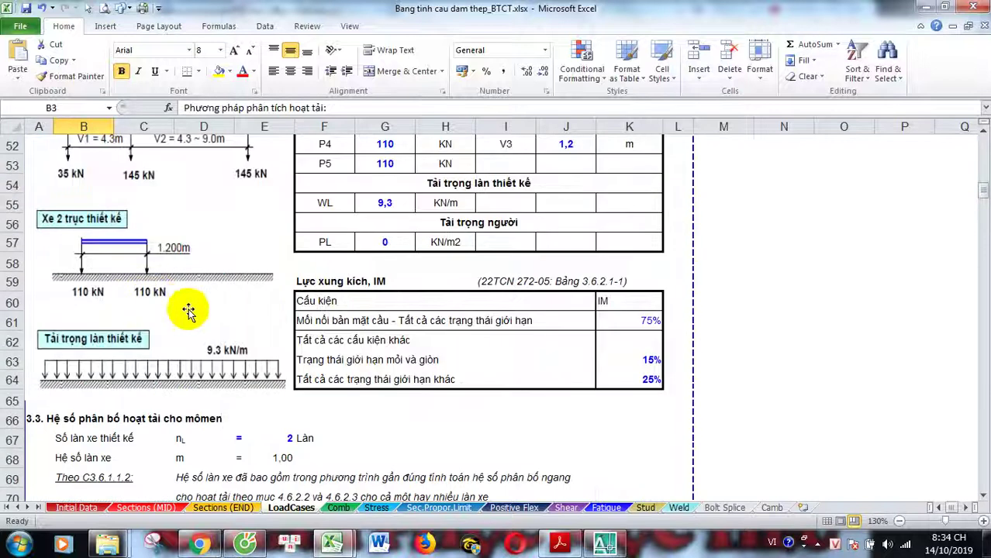
scroll(144, 287, "down", 2)
scroll(165, 291, "down", 1)
scroll(220, 258, "down", 1)
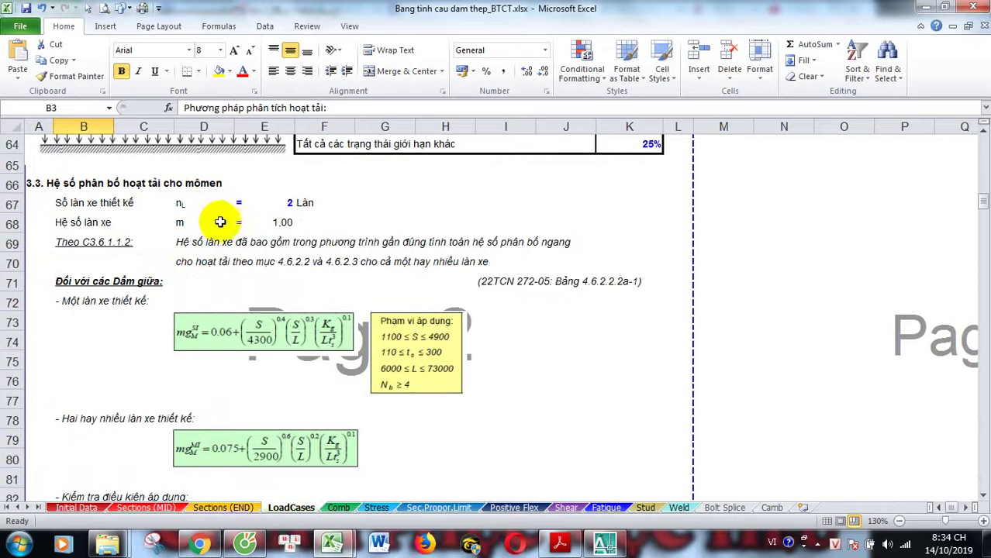
Scroll down LoadCases to the strength-limit distribution factor summary and select its factor rows.
scroll(231, 228, "down", 1)
scroll(240, 232, "up", 1)
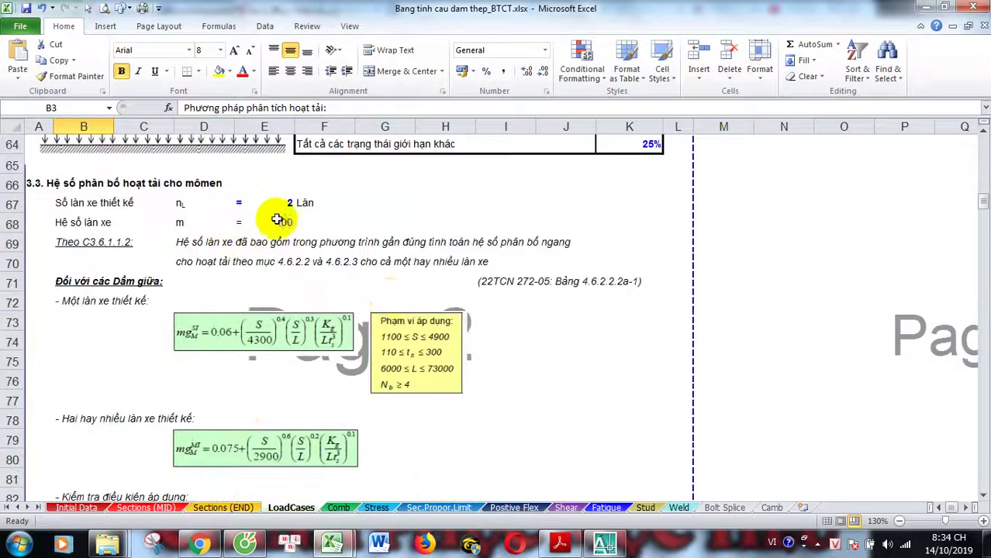
scroll(391, 325, "down", 3)
scroll(254, 283, "up", 4)
scroll(309, 298, "down", 5)
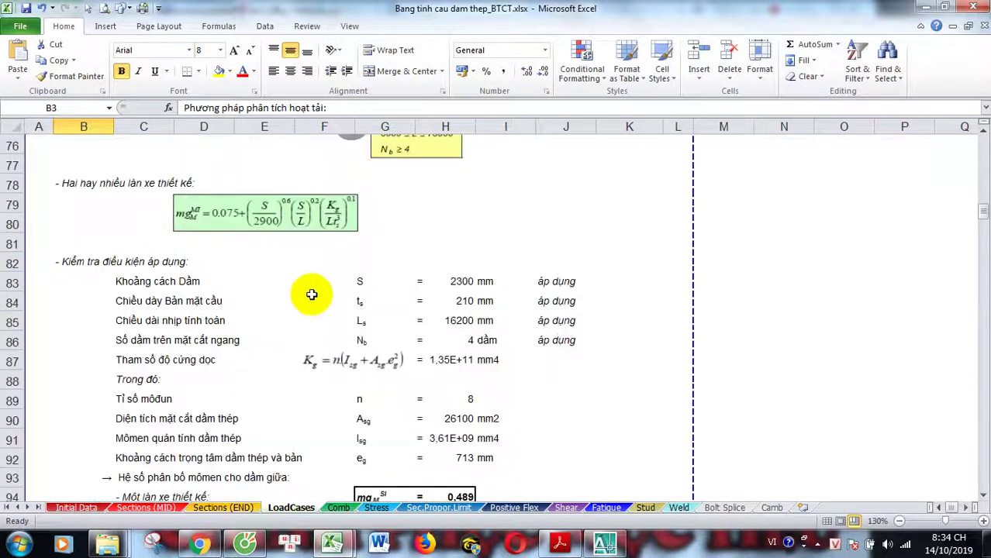
scroll(316, 304, "down", 4)
scroll(357, 263, "down", 1)
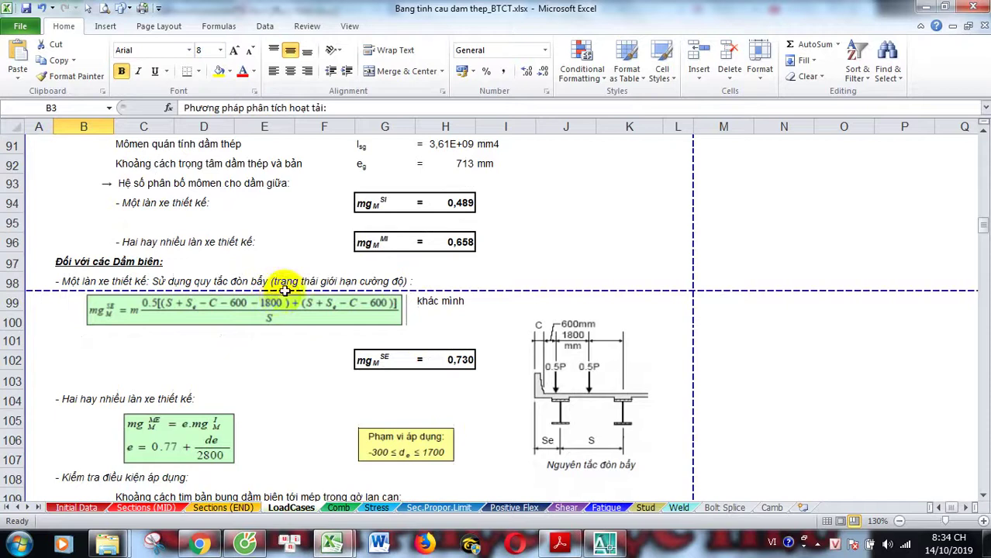
scroll(325, 263, "down", 2)
scroll(279, 248, "up", 1)
scroll(155, 259, "up", 2)
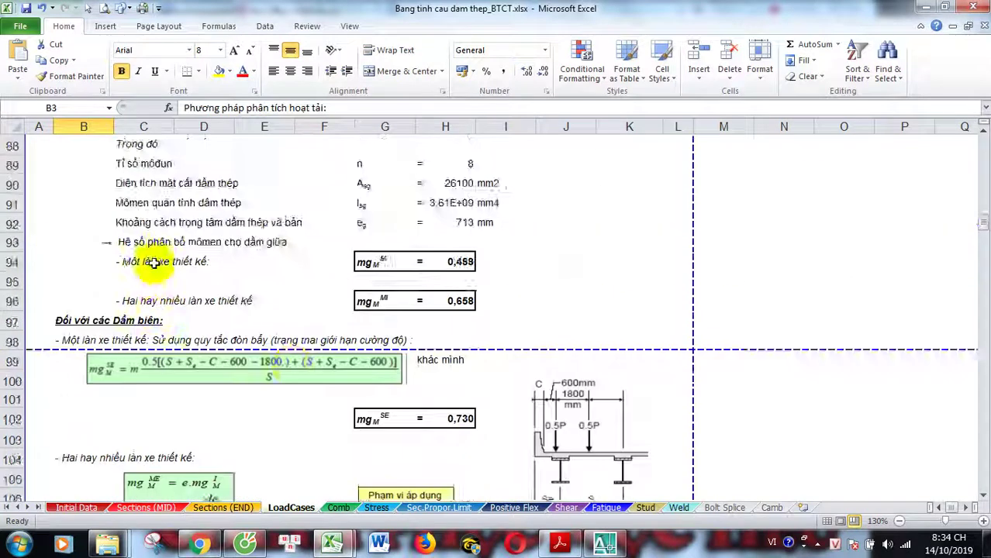
scroll(167, 294, "up", 2)
scroll(261, 178, "up", 2)
scroll(137, 290, "down", 10)
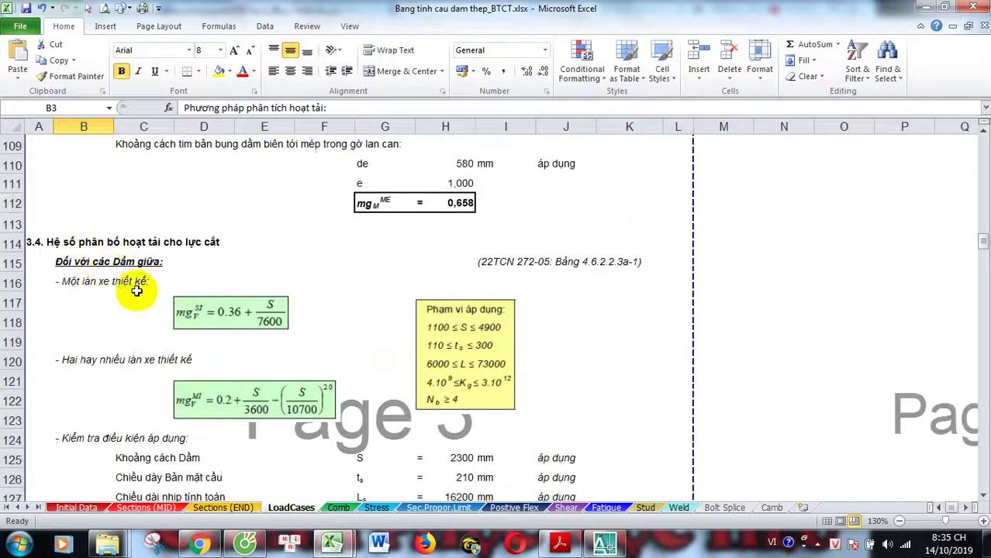
scroll(133, 262, "up", 4)
scroll(137, 298, "up", 3)
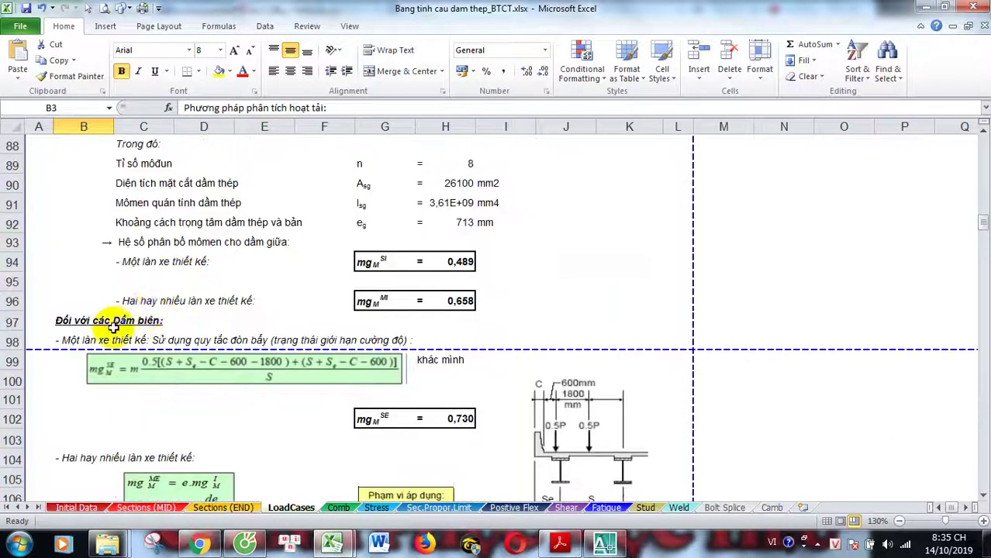
scroll(180, 326, "up", 9)
scroll(179, 326, "up", 1)
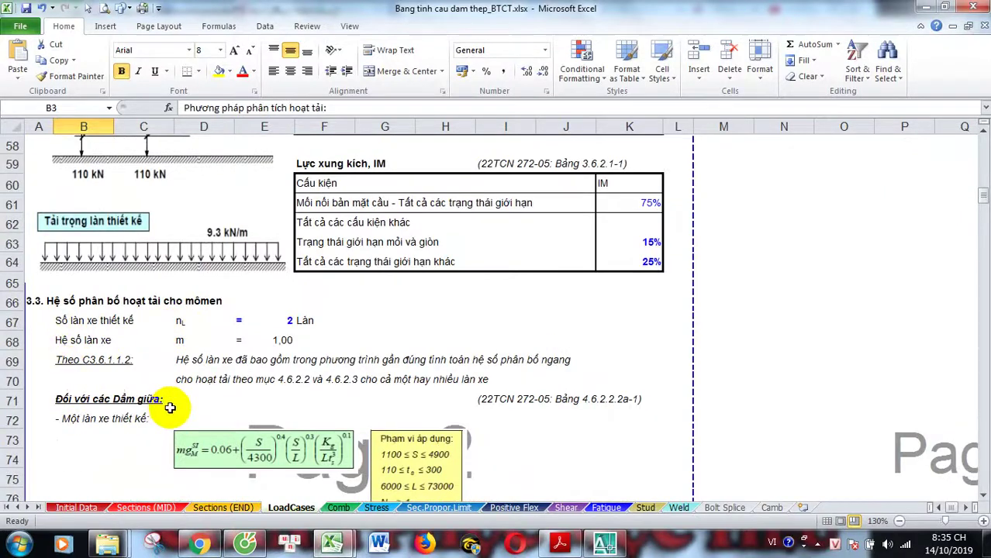
scroll(121, 314, "down", 1)
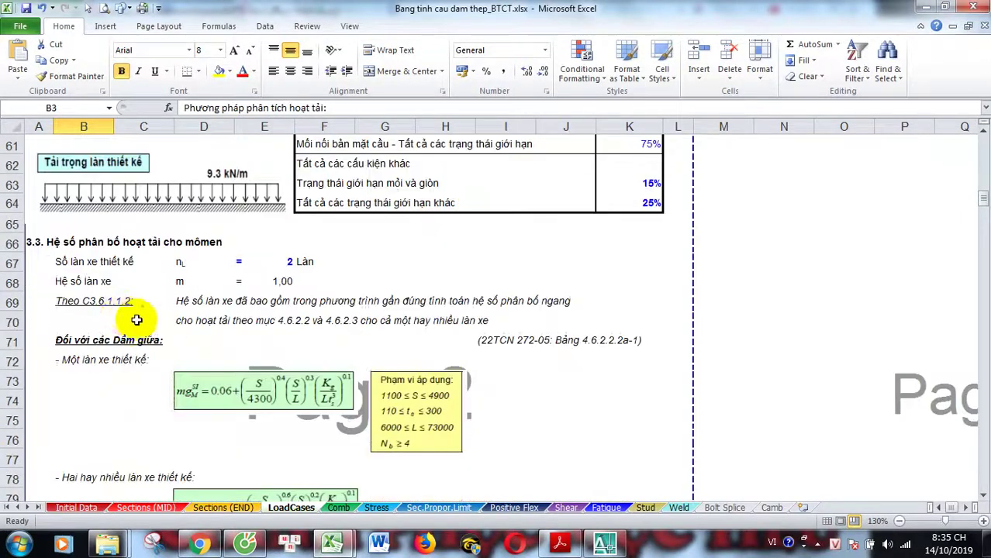
scroll(137, 320, "down", 4)
scroll(132, 265, "down", 1)
scroll(133, 371, "up", 5)
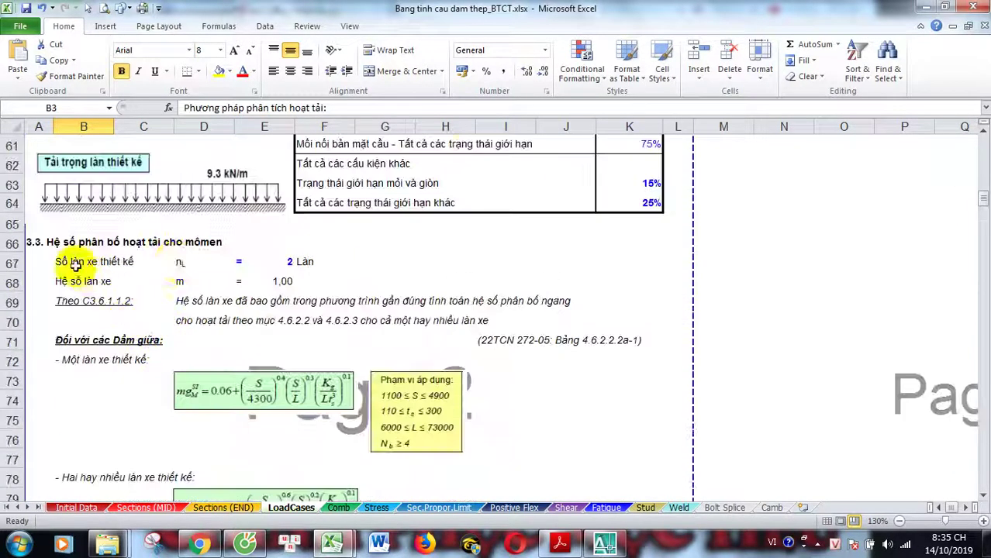
scroll(227, 341, "down", 11)
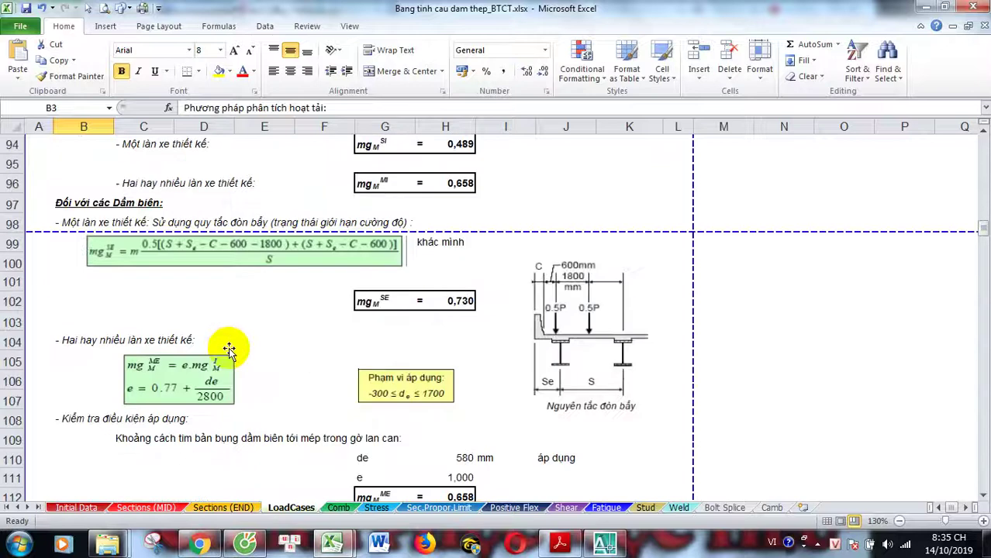
scroll(99, 233, "down", 1)
scroll(116, 299, "down", 3)
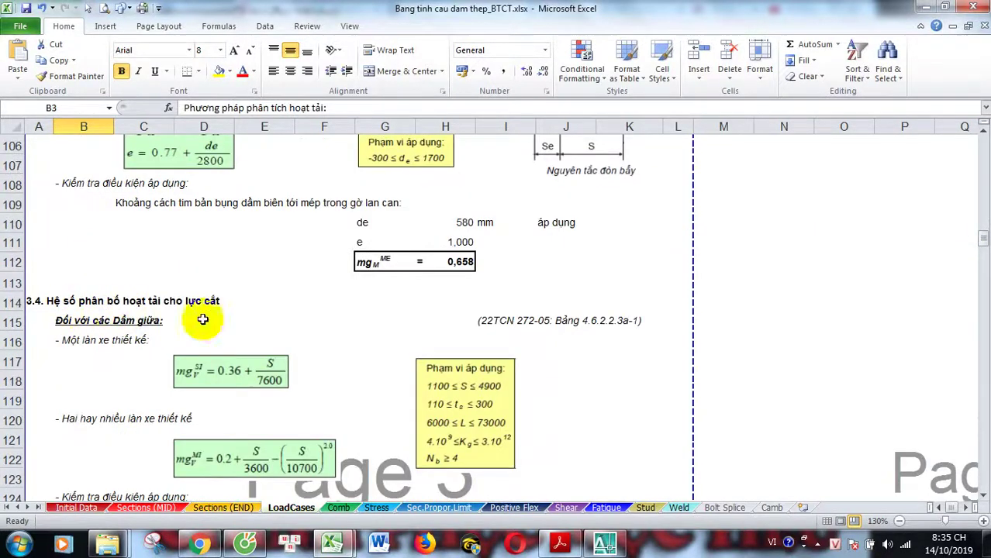
scroll(203, 320, "down", 1)
scroll(105, 283, "down", 1)
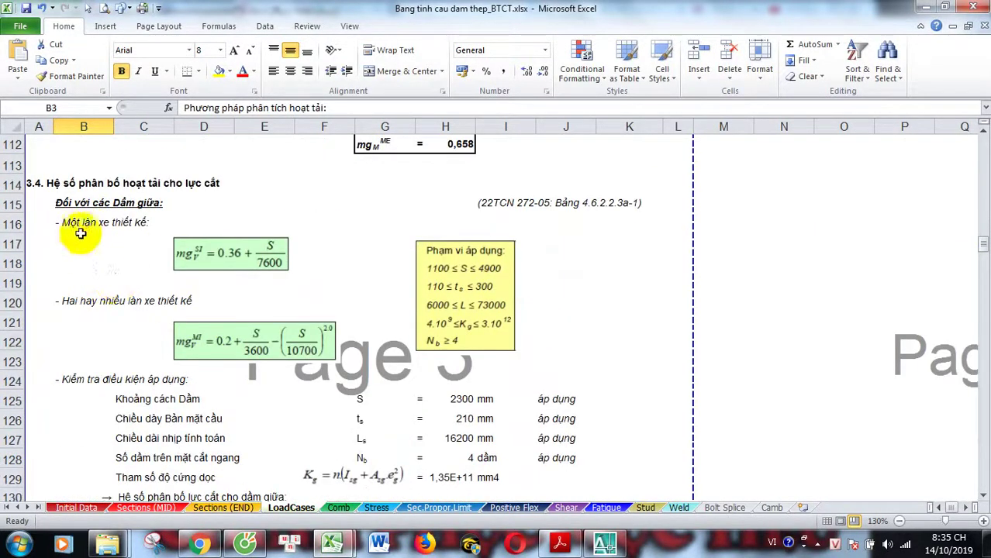
scroll(155, 225, "down", 1)
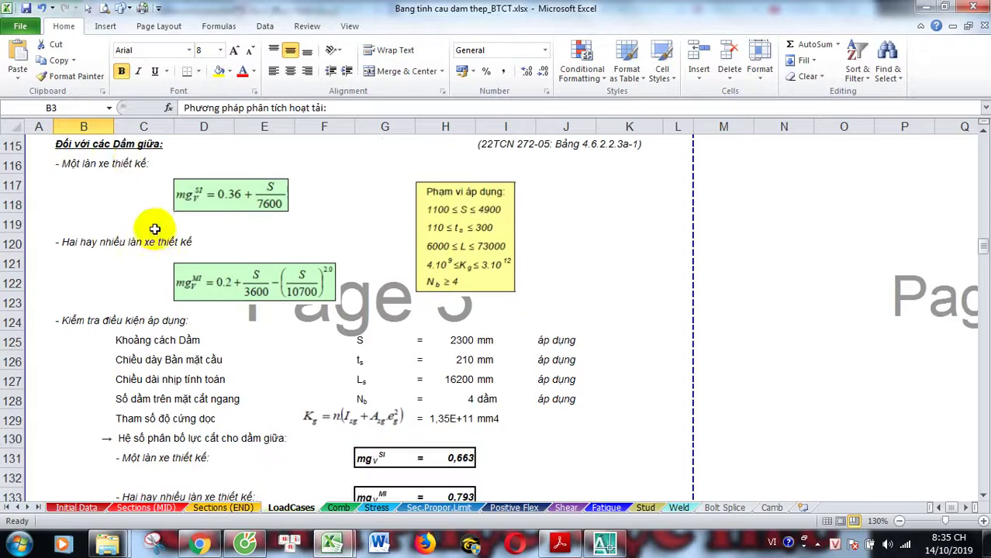
scroll(151, 232, "down", 5)
scroll(132, 252, "down", 3)
scroll(145, 258, "down", 2)
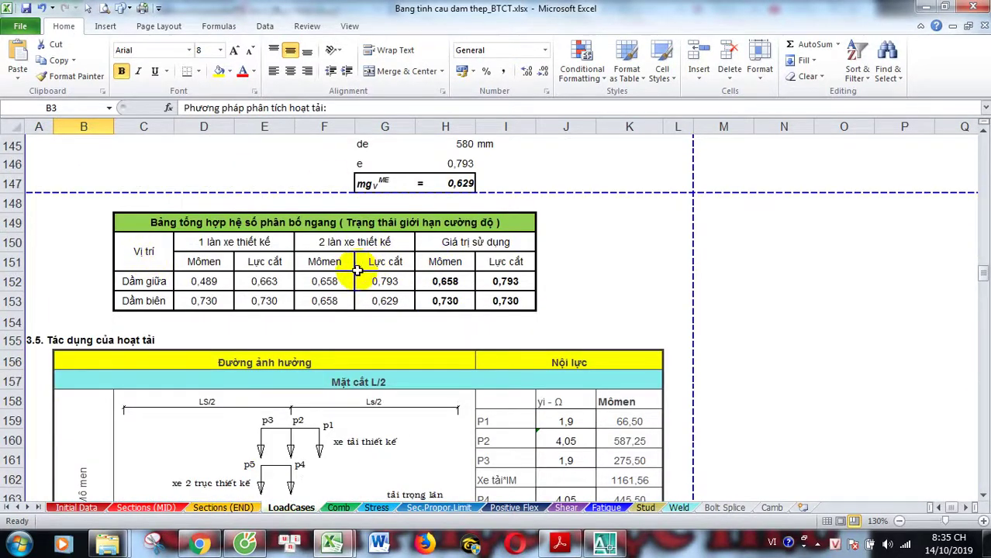
scroll(357, 269, "down", 1)
left_click_drag(193, 222, 377, 242)
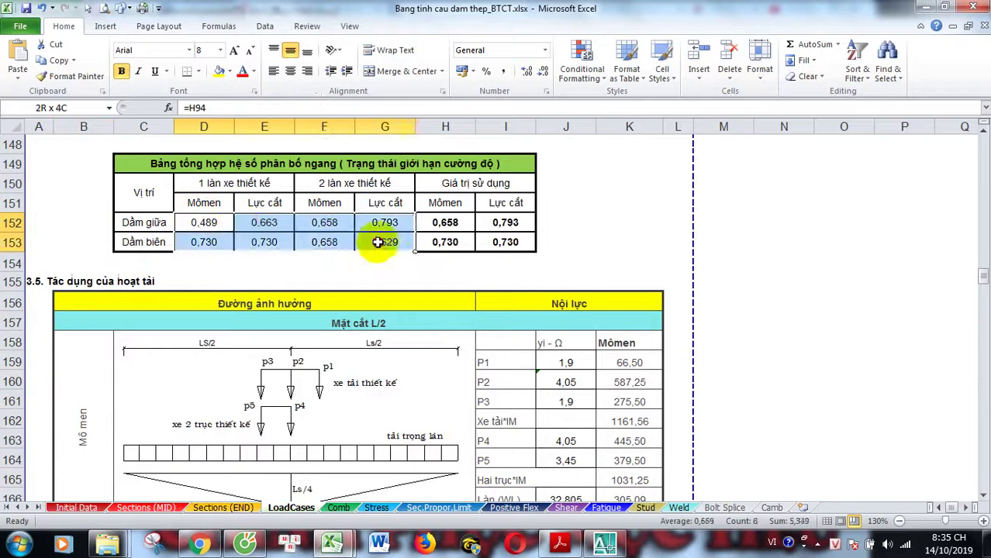
Compare the one- and two-lane factors and view H152's =MAX(D152;F152) formula without editing.
left_click(270, 222)
left_click(436, 225)
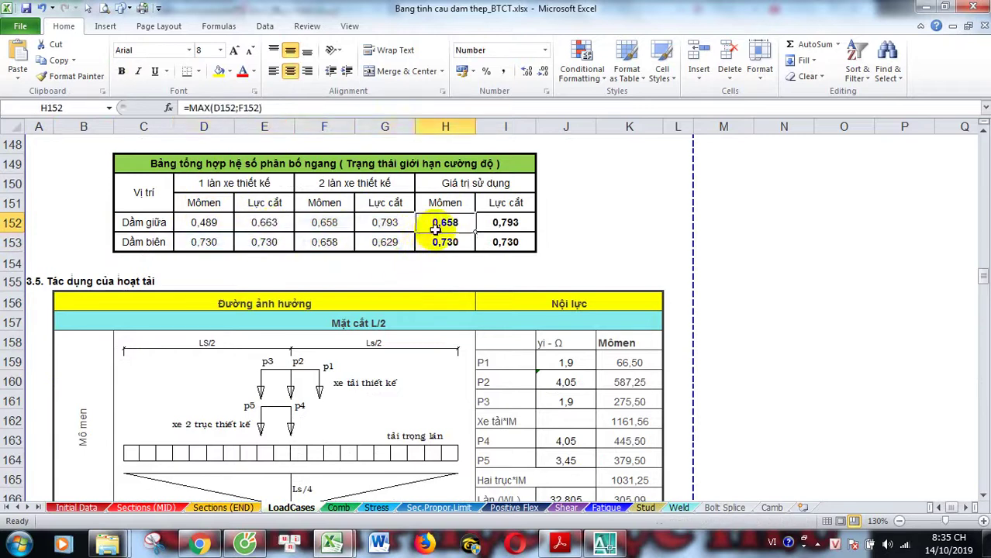
left_click(371, 227)
left_click(453, 224)
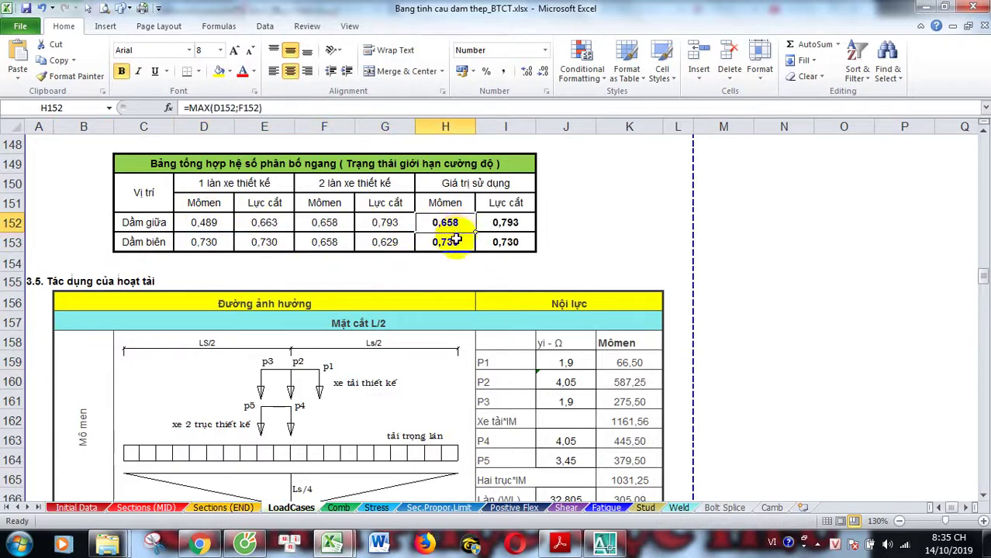
left_click(456, 242)
left_click(203, 223)
left_click(324, 222)
double_click(461, 223)
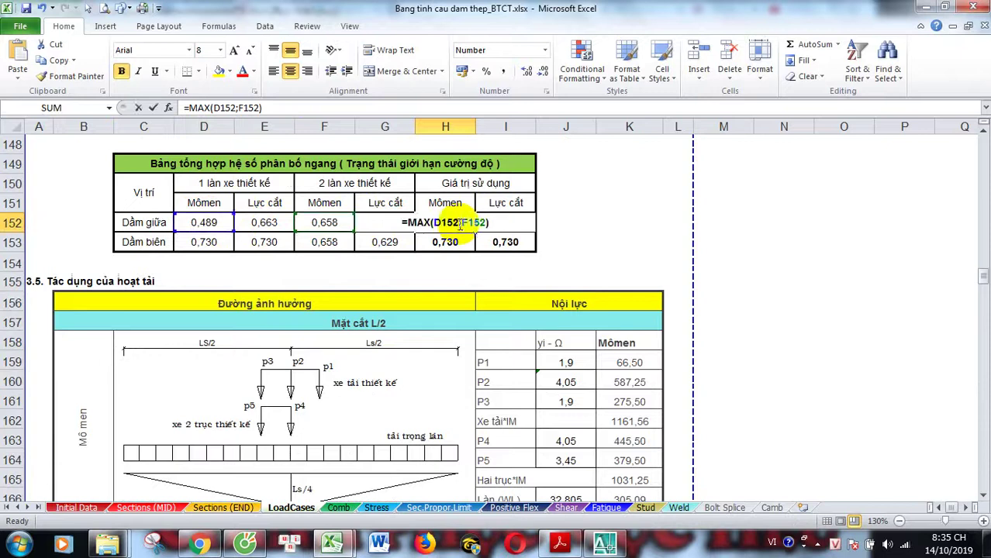
key("Escape")
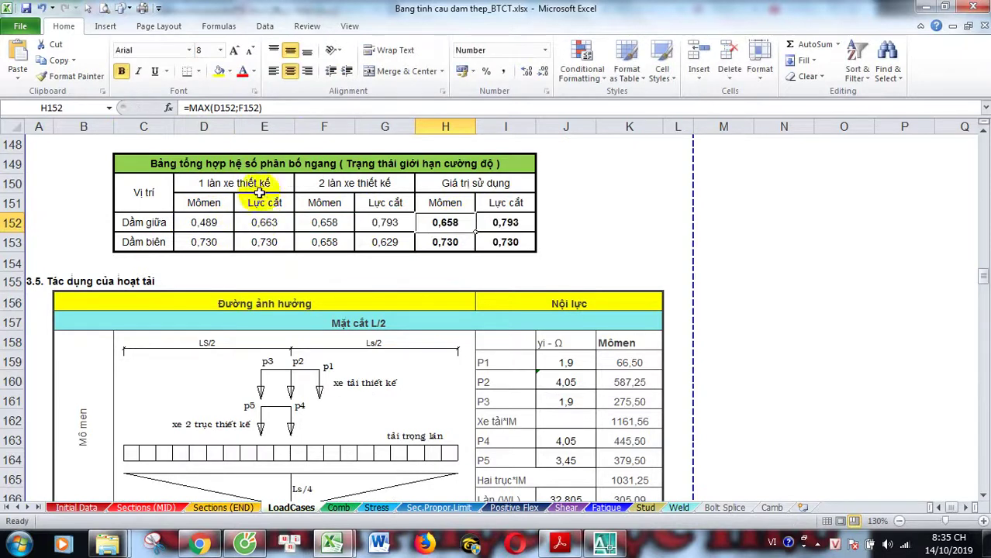
Scroll through the L/2, splice, L/4, L/8 and 0L live-load tables to the row 263 summary.
scroll(340, 221, "down", 1)
scroll(292, 221, "down", 1)
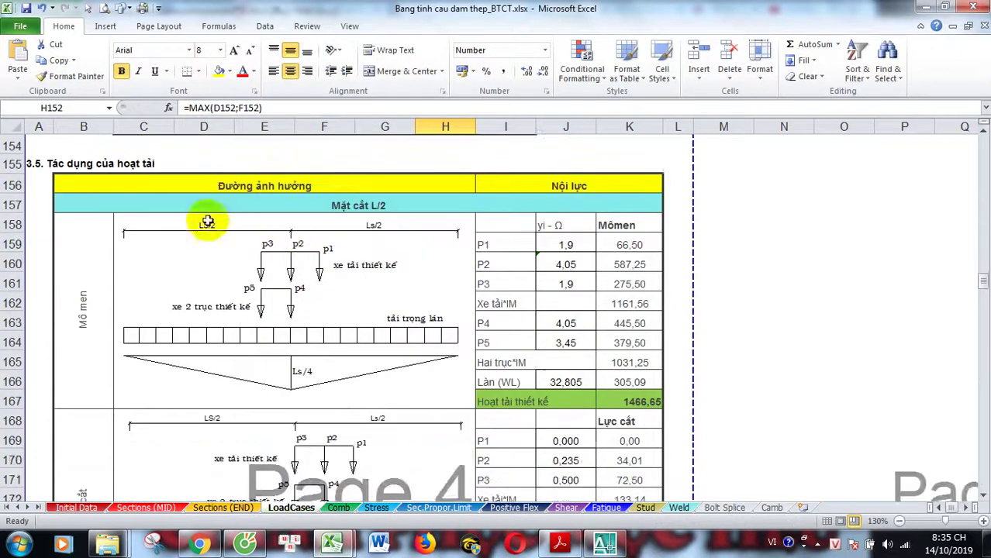
scroll(329, 250, "down", 1)
scroll(329, 250, "up", 1)
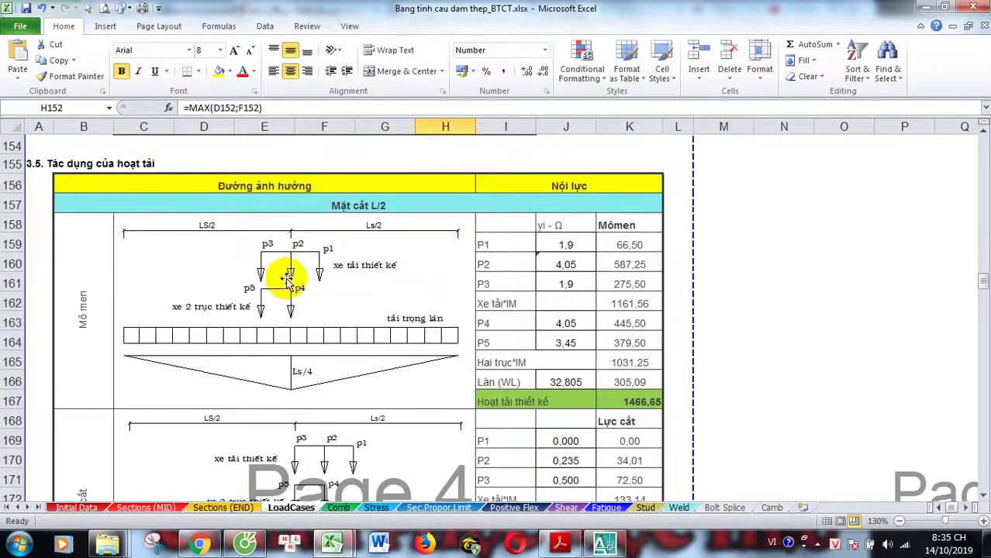
scroll(317, 337, "down", 1)
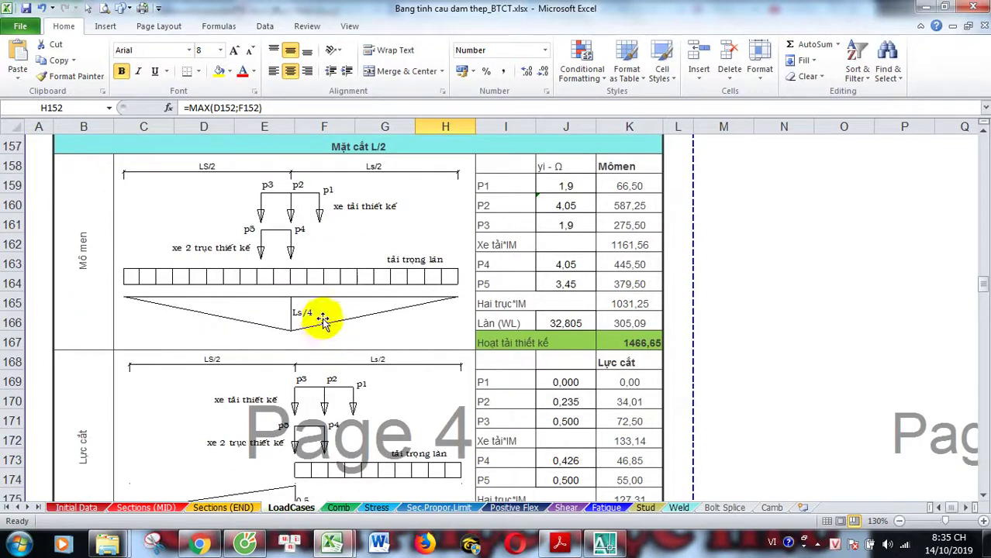
scroll(450, 295, "up", 1)
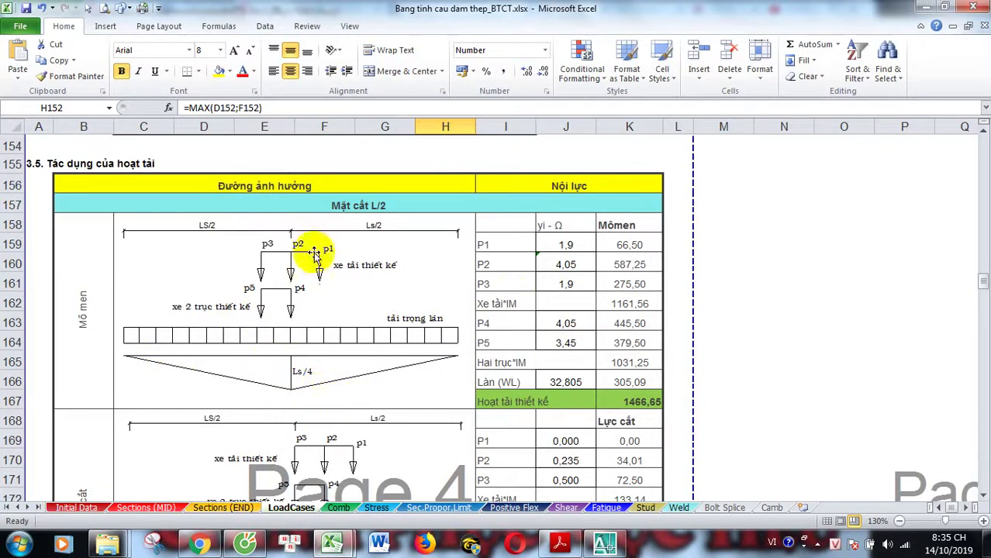
scroll(326, 287, "down", 1)
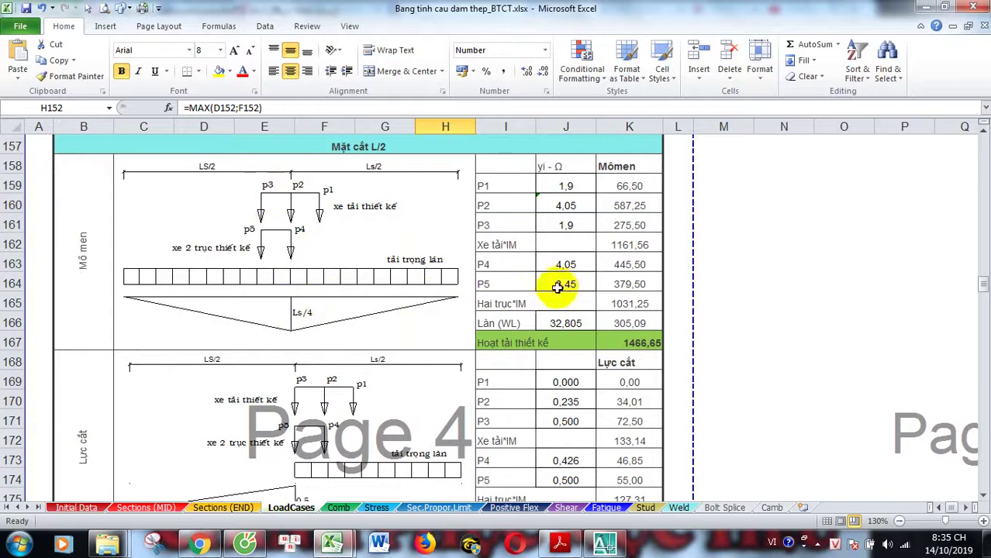
scroll(593, 234, "up", 1)
scroll(590, 275, "down", 2)
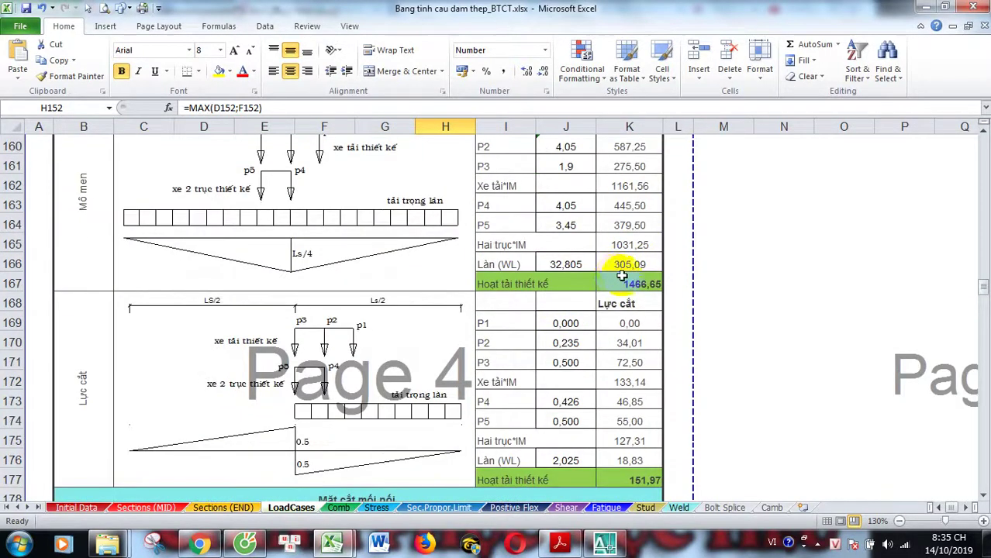
scroll(633, 283, "down", 1)
scroll(628, 267, "down", 2)
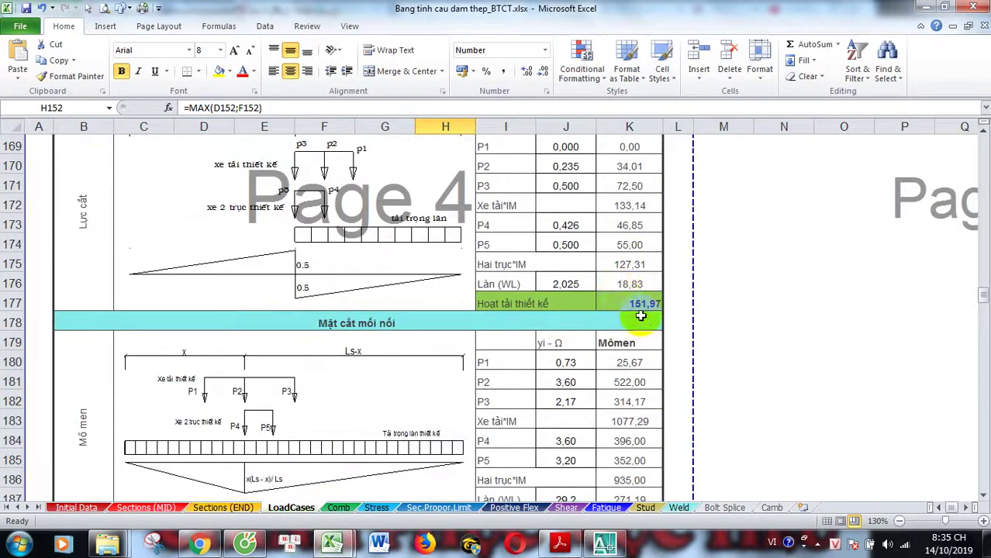
scroll(640, 315, "up", 1)
scroll(632, 271, "down", 4)
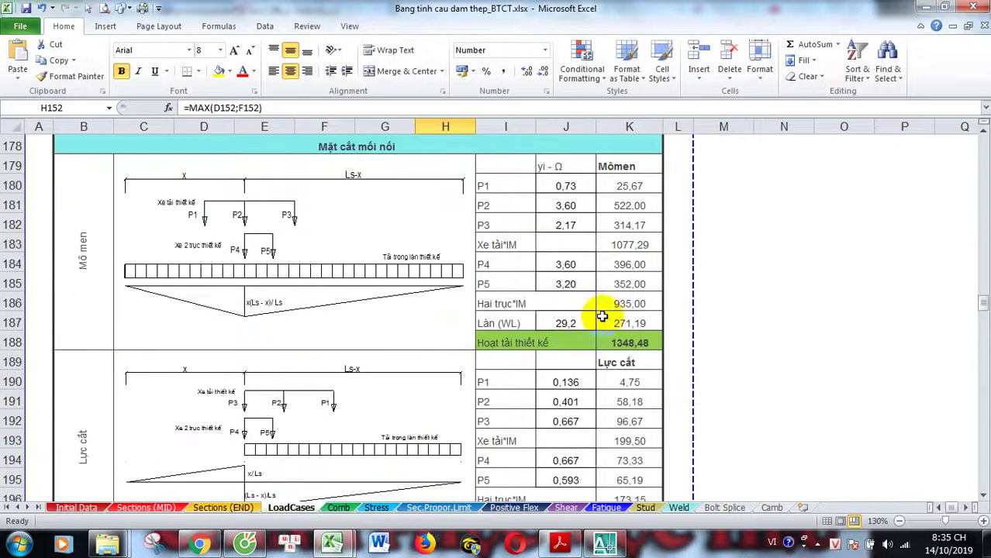
scroll(577, 317, "up", 2)
scroll(209, 326, "up", 4)
scroll(199, 321, "up", 3)
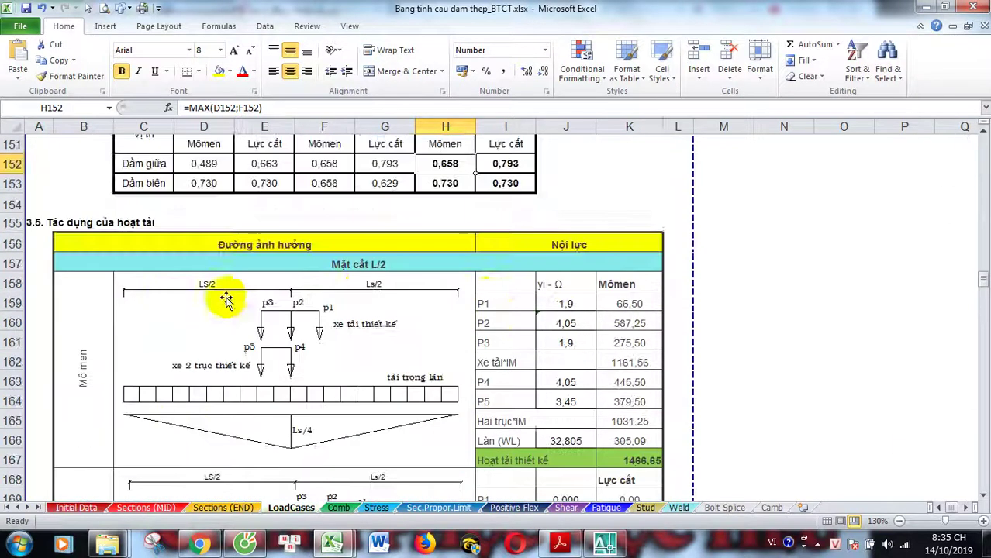
scroll(269, 279, "down", 1)
scroll(349, 233, "down", 4)
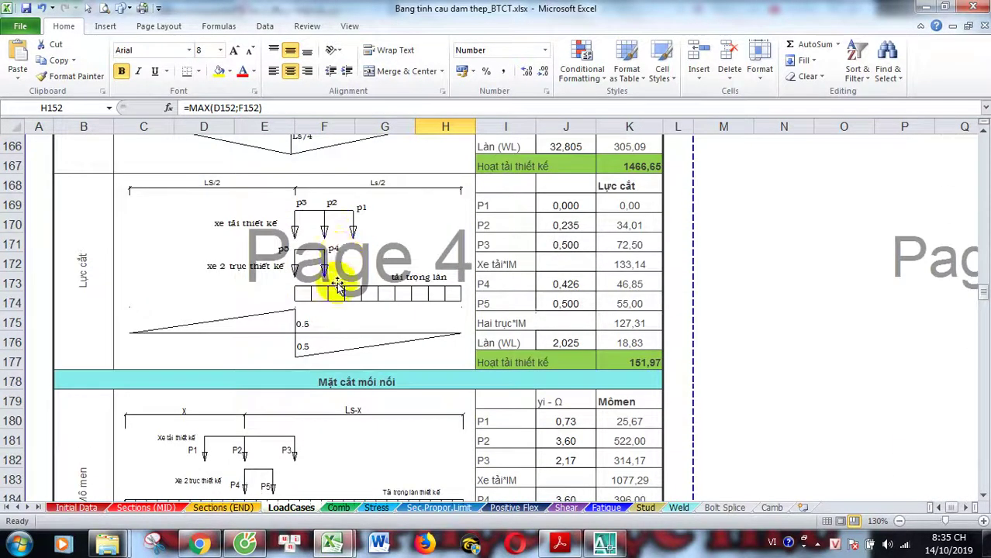
scroll(332, 287, "down", 2)
scroll(309, 269, "down", 3)
scroll(376, 278, "down", 3)
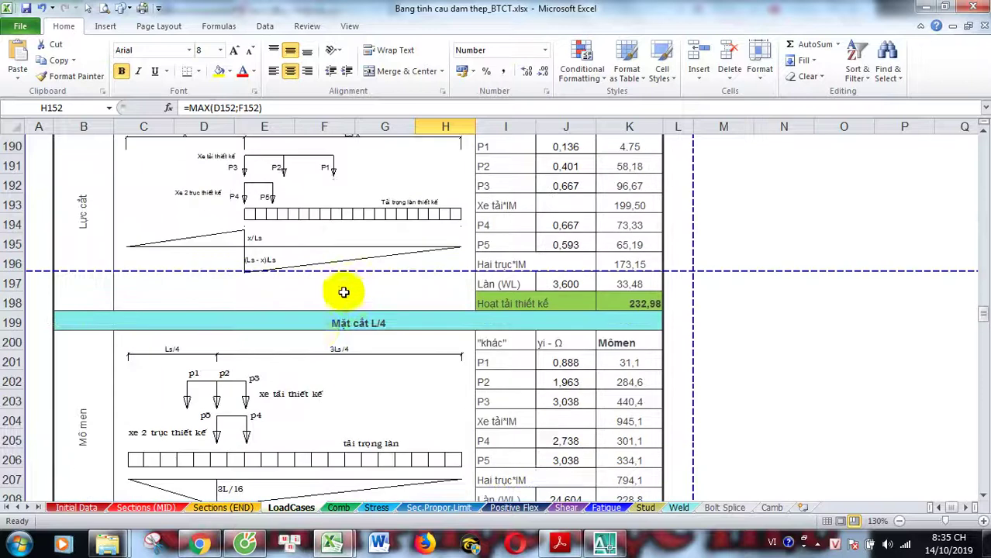
scroll(326, 309, "down", 2)
scroll(387, 288, "down", 1)
scroll(331, 299, "down", 2)
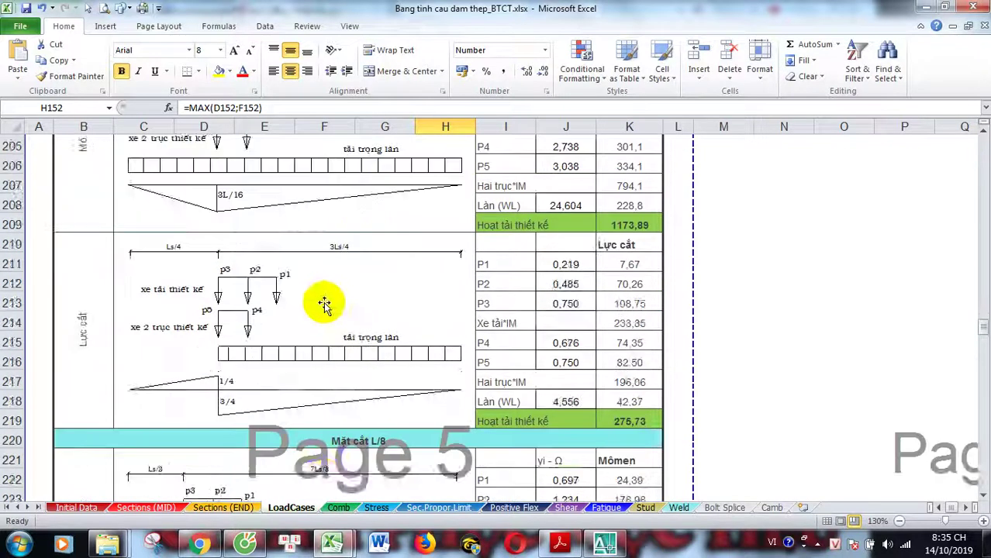
scroll(325, 303, "down", 3)
scroll(337, 292, "down", 4)
scroll(330, 298, "down", 3)
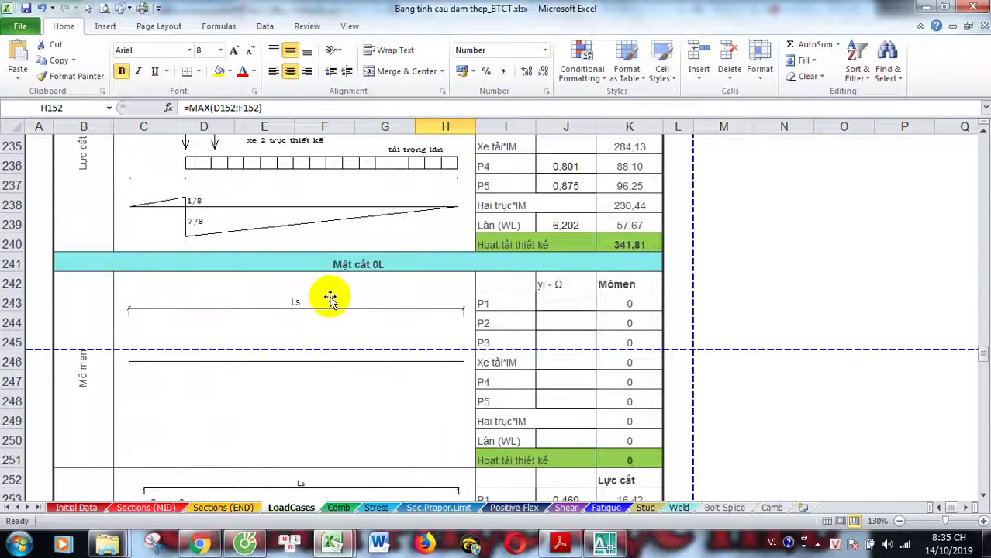
scroll(331, 296, "up", 1)
scroll(310, 283, "up", 2)
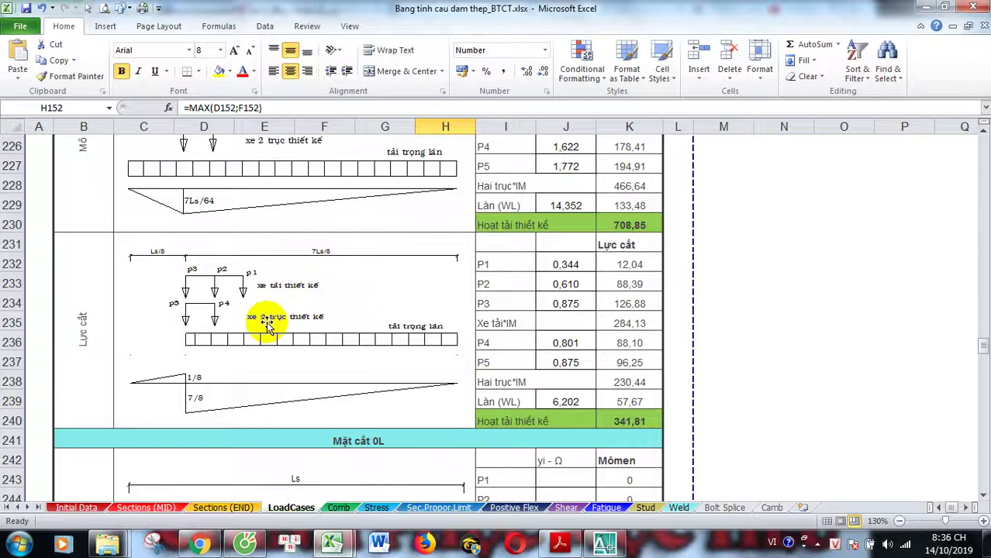
scroll(302, 303, "down", 2)
scroll(314, 314, "down", 4)
scroll(294, 310, "down", 2)
scroll(279, 335, "up", 3)
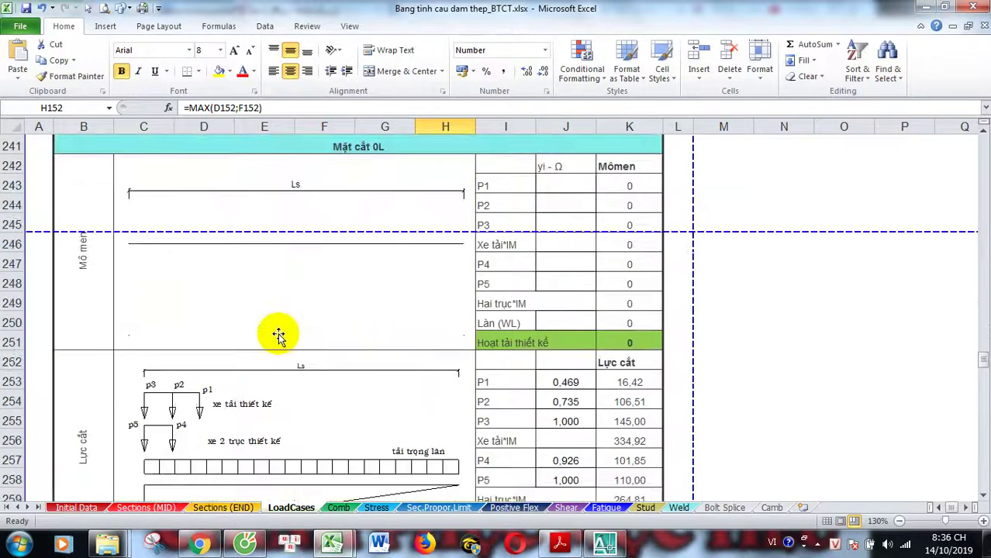
scroll(279, 337, "up", 2)
scroll(288, 340, "down", 2)
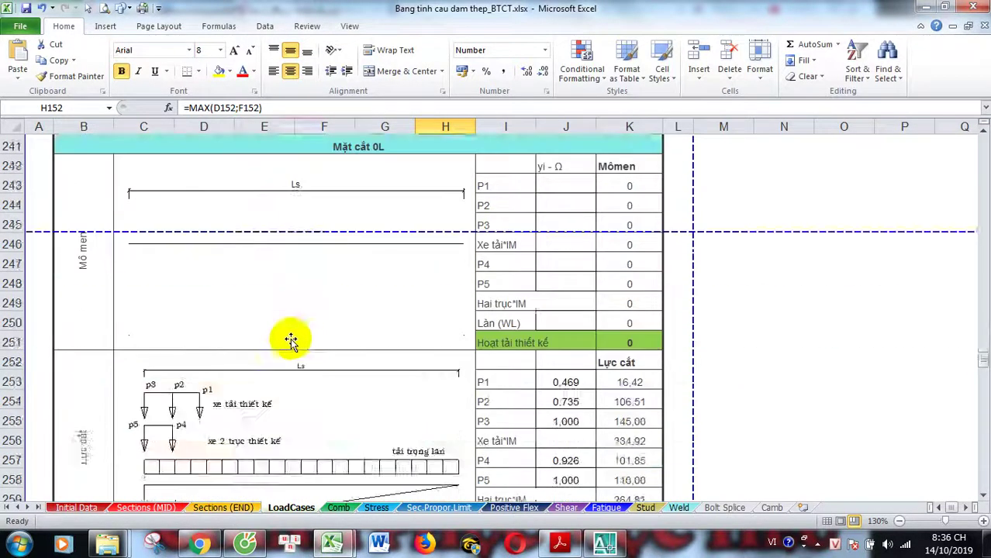
scroll(290, 341, "up", 5)
scroll(290, 342, "up", 3)
scroll(299, 344, "down", 12)
scroll(304, 344, "down", 1)
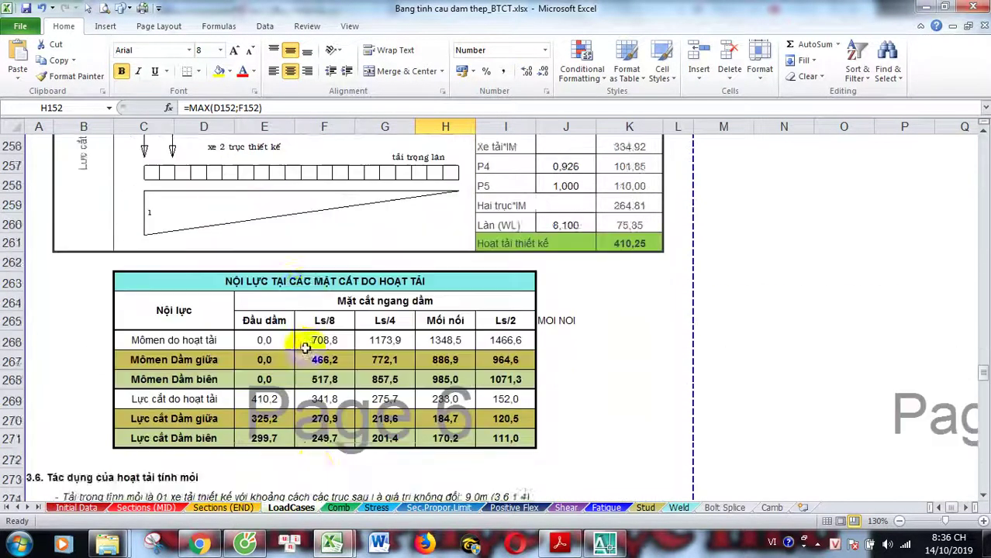
scroll(314, 344, "down", 2)
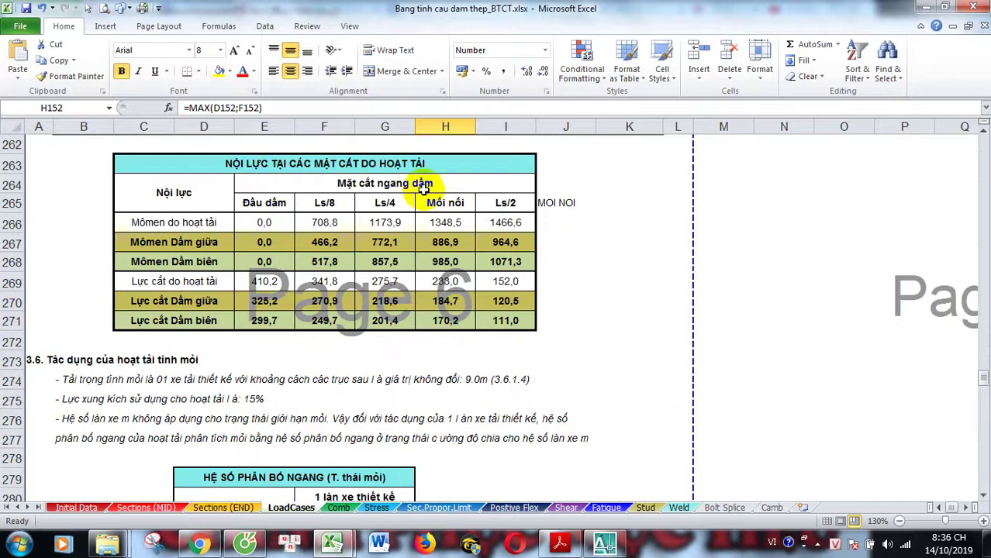
scroll(393, 223, "down", 1)
scroll(388, 228, "up", 4)
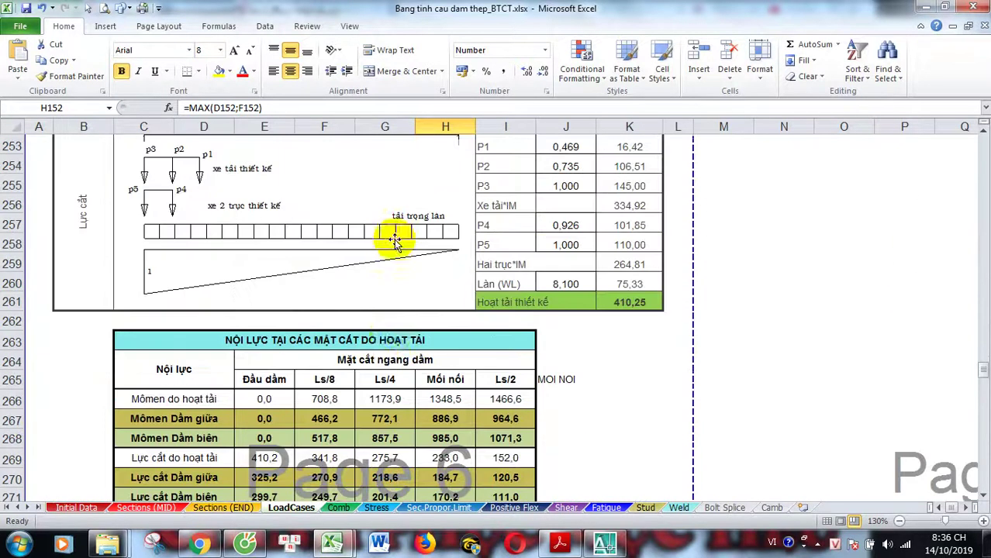
scroll(403, 288, "down", 2)
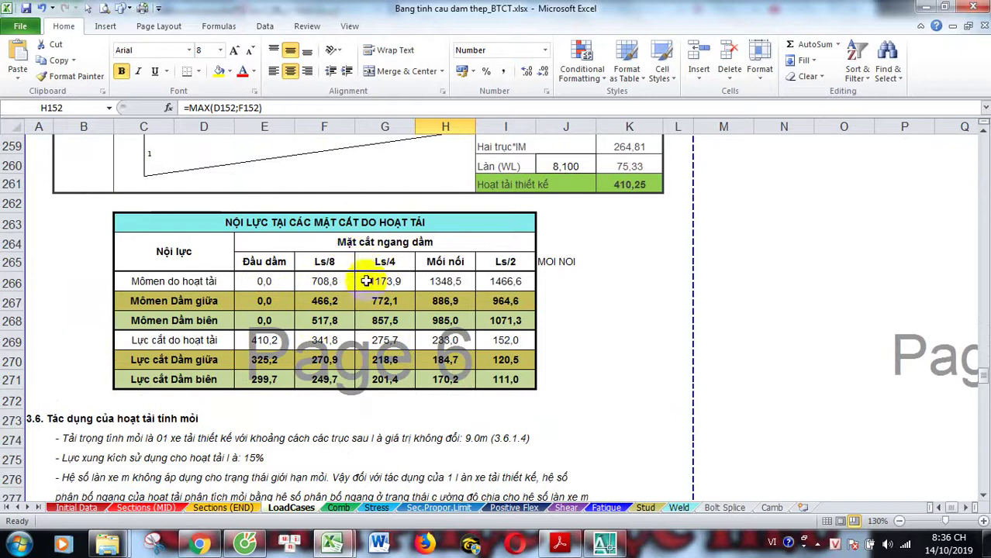
left_click(262, 281)
left_click(260, 302)
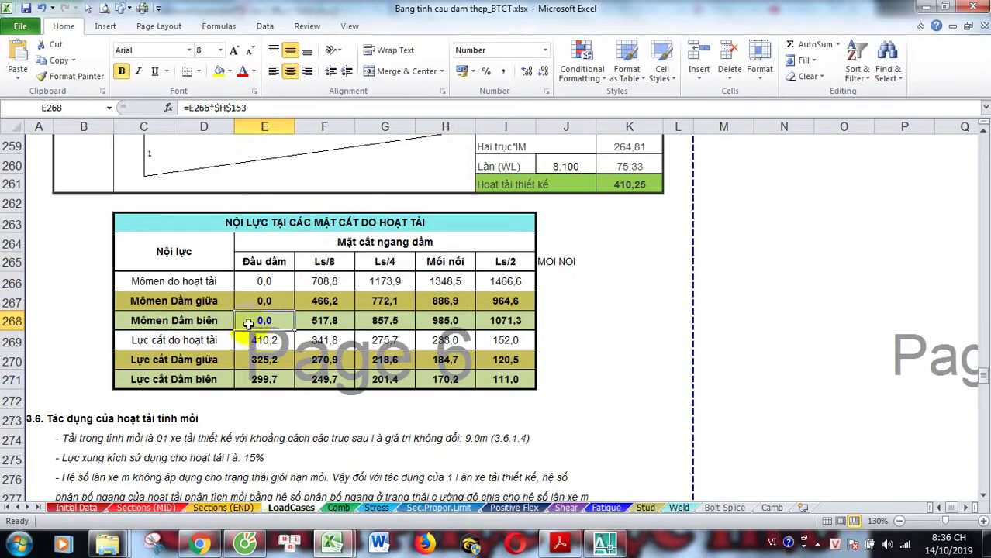
left_click(208, 303)
scroll(207, 322, "down", 1)
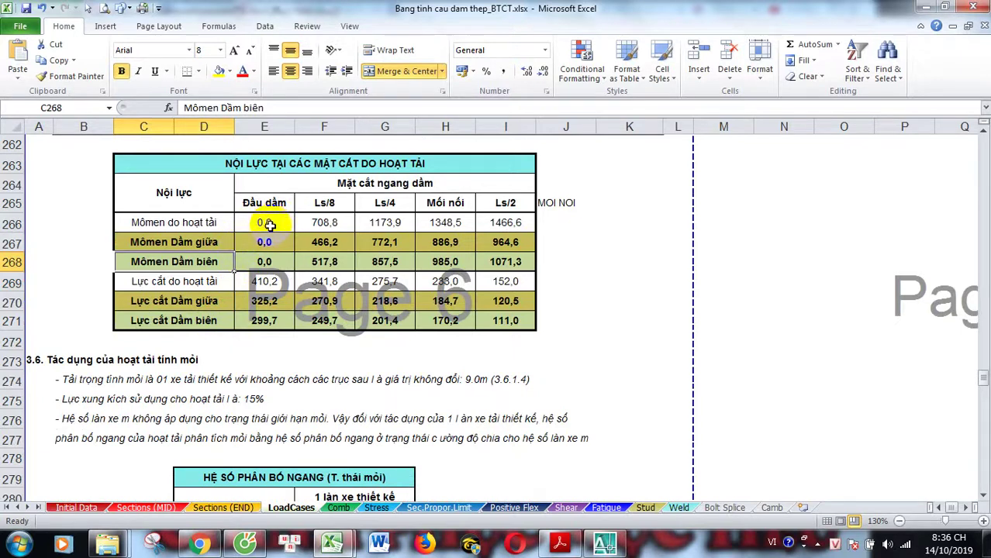
double_click(333, 224)
scroll(327, 290, "up", 6)
scroll(329, 308, "down", 5)
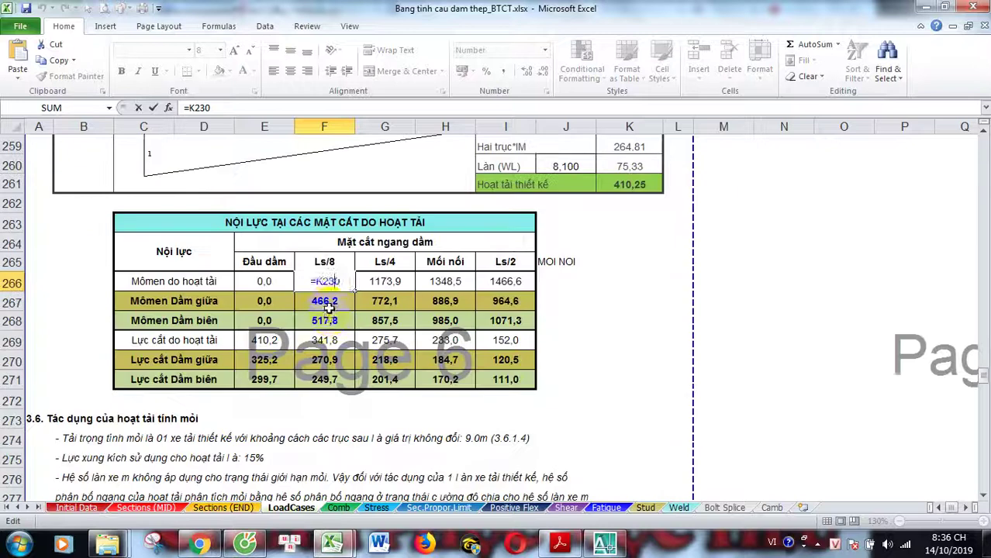
key("Escape")
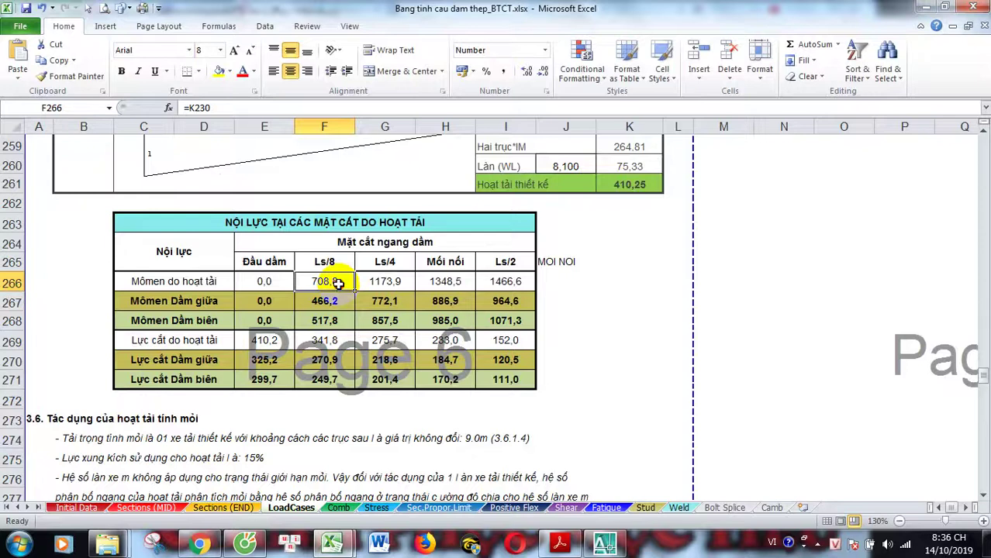
double_click(338, 284)
scroll(316, 360, "up", 16)
scroll(310, 409, "up", 5)
scroll(303, 416, "up", 7)
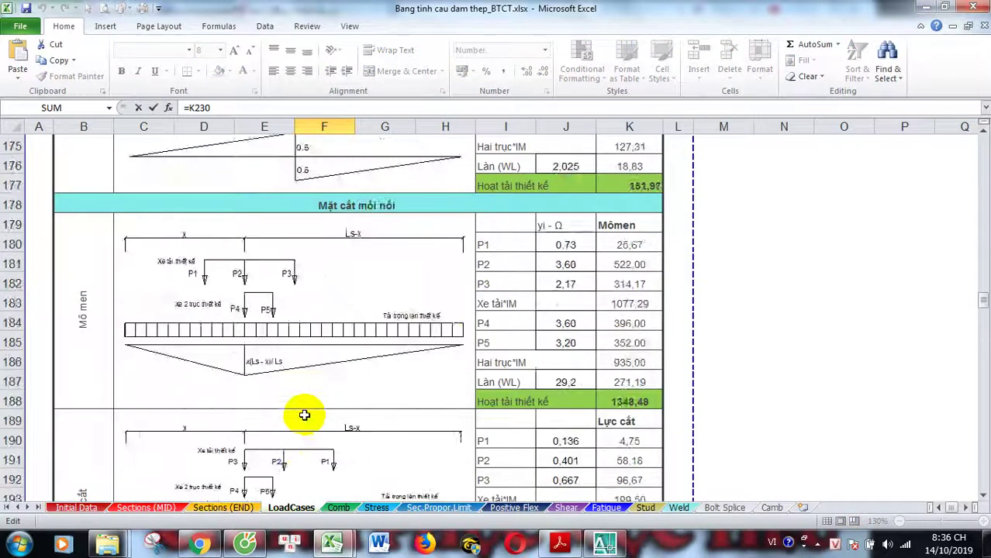
scroll(304, 416, "up", 7)
scroll(304, 418, "up", 7)
scroll(304, 422, "down", 5)
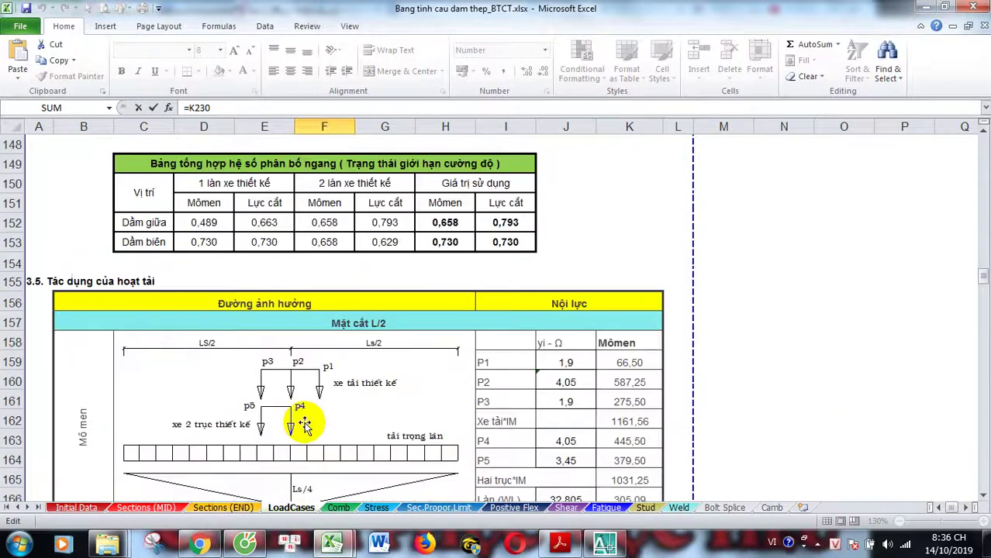
scroll(305, 425, "down", 7)
scroll(304, 426, "down", 8)
scroll(304, 427, "down", 3)
scroll(304, 429, "down", 1)
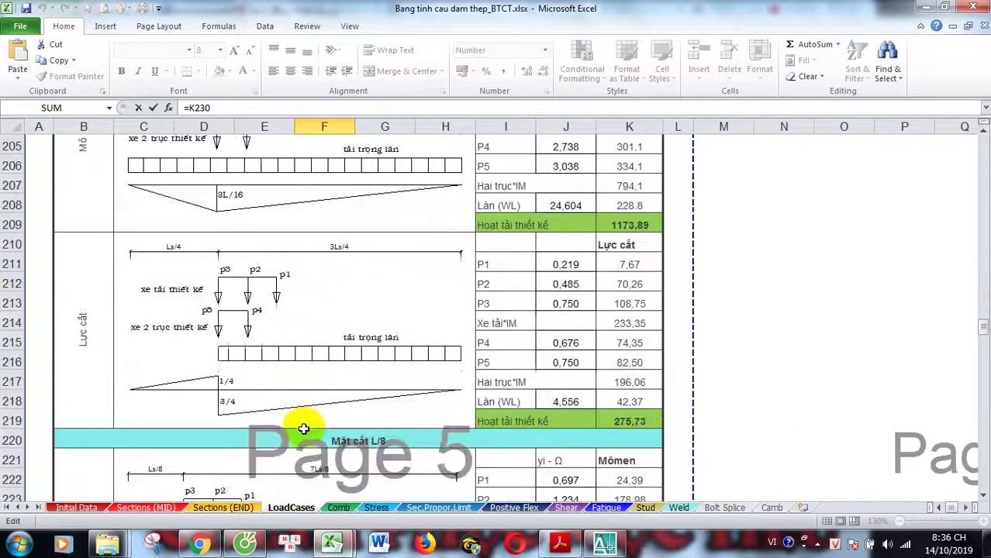
scroll(303, 428, "down", 3)
scroll(326, 433, "down", 2)
scroll(316, 420, "down", 3)
scroll(306, 420, "up", 1)
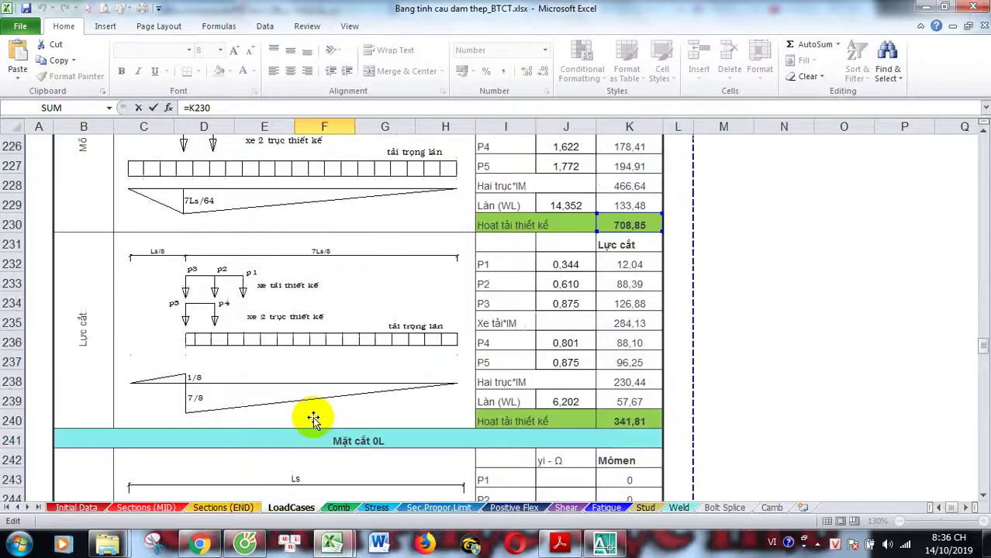
scroll(312, 420, "up", 3)
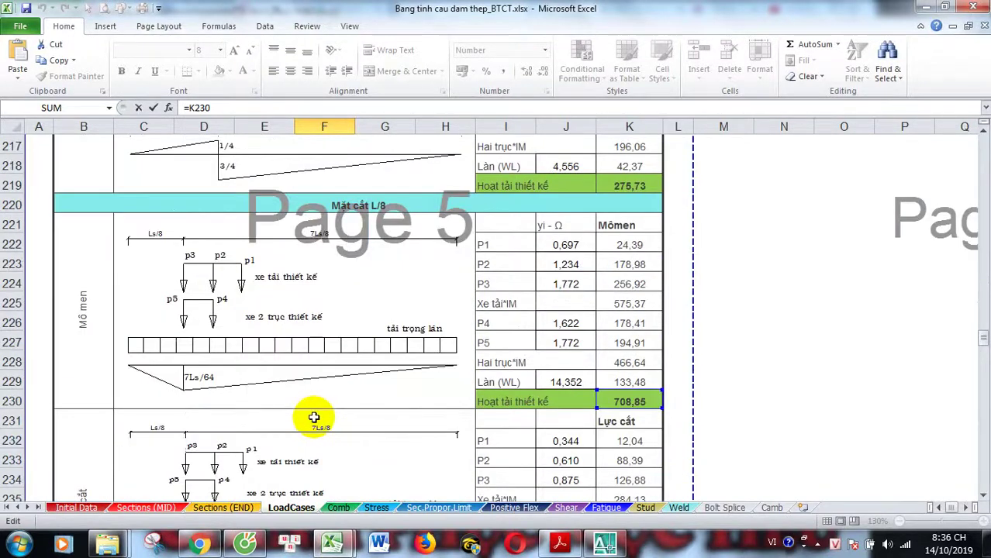
scroll(332, 294, "down", 7)
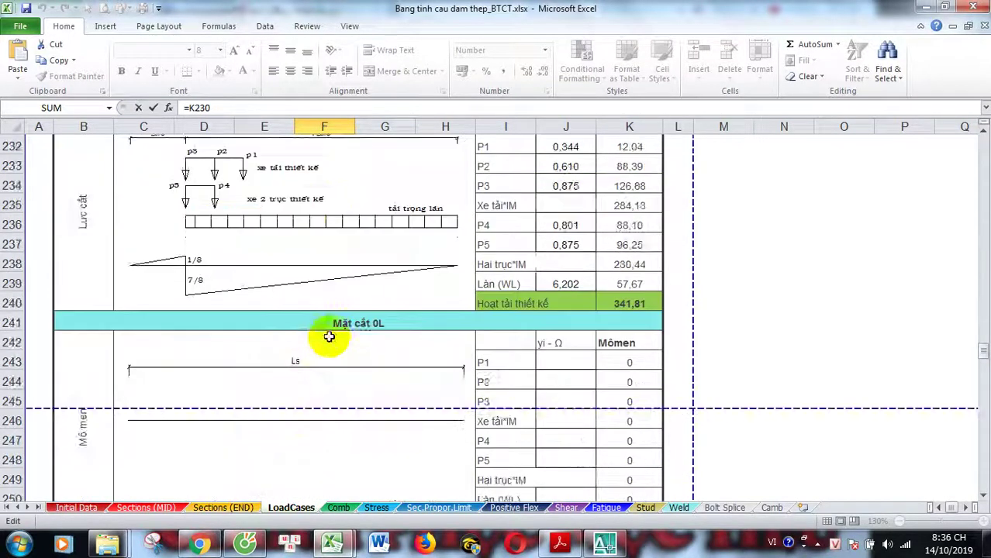
scroll(328, 337, "up", 4)
scroll(329, 343, "down", 4)
scroll(329, 341, "down", 10)
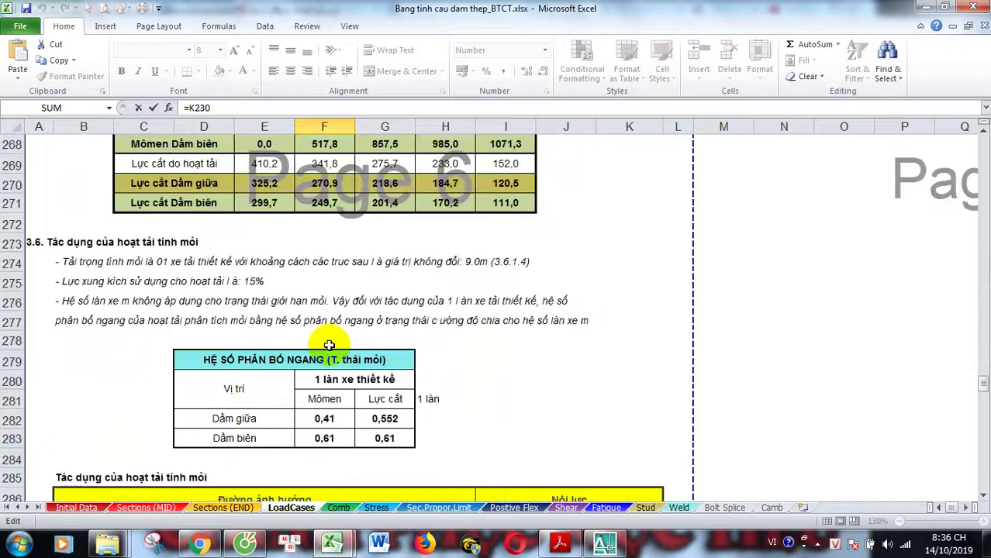
scroll(330, 355, "down", 1)
scroll(331, 310, "up", 2)
scroll(335, 279, "up", 1)
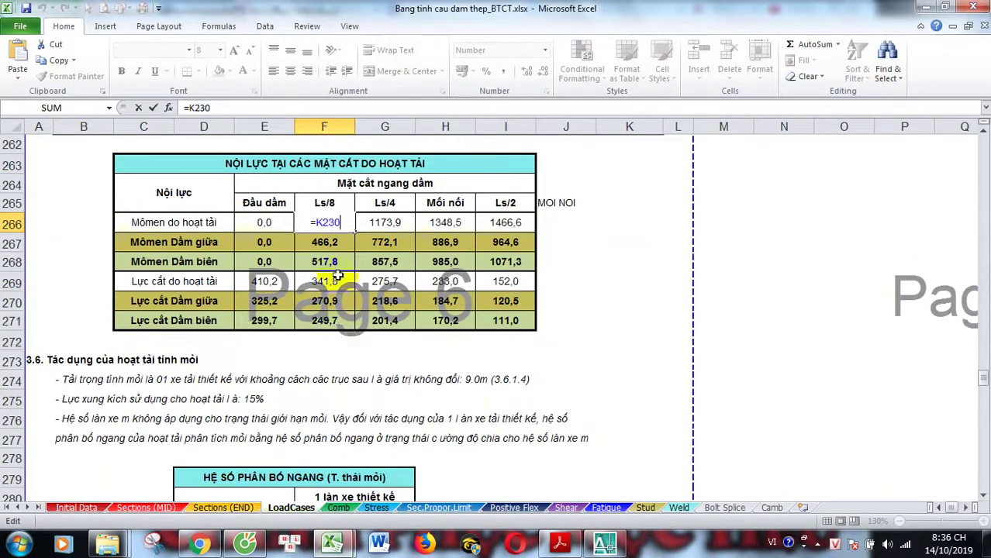
scroll(465, 286, "up", 7)
scroll(597, 328, "up", 3)
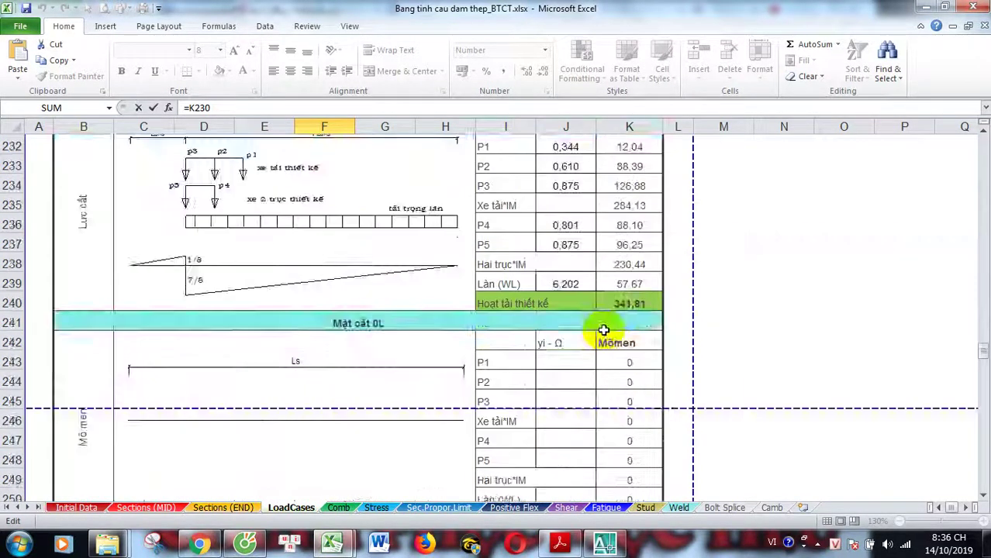
scroll(595, 331, "up", 4)
scroll(587, 332, "down", 2)
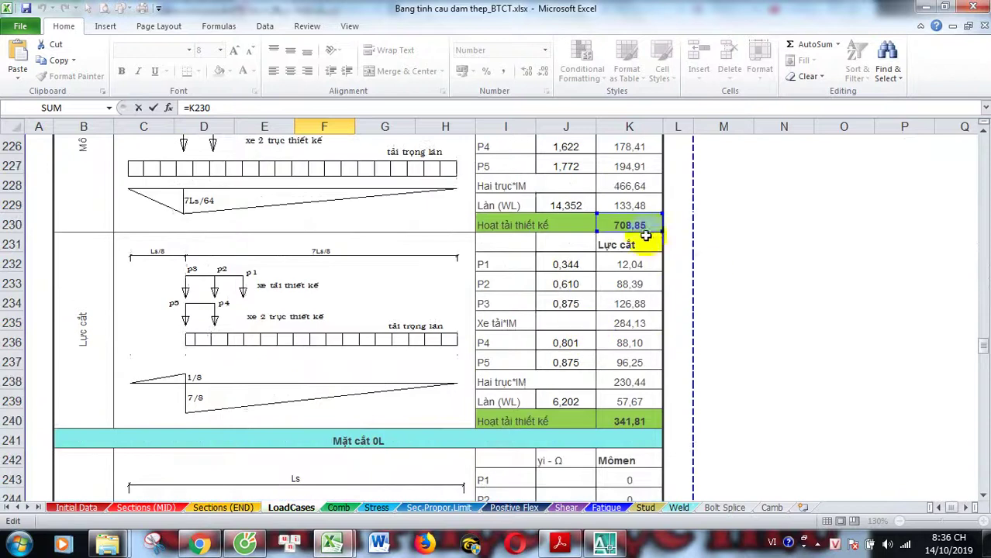
scroll(420, 327, "down", 6)
scroll(334, 355, "down", 4)
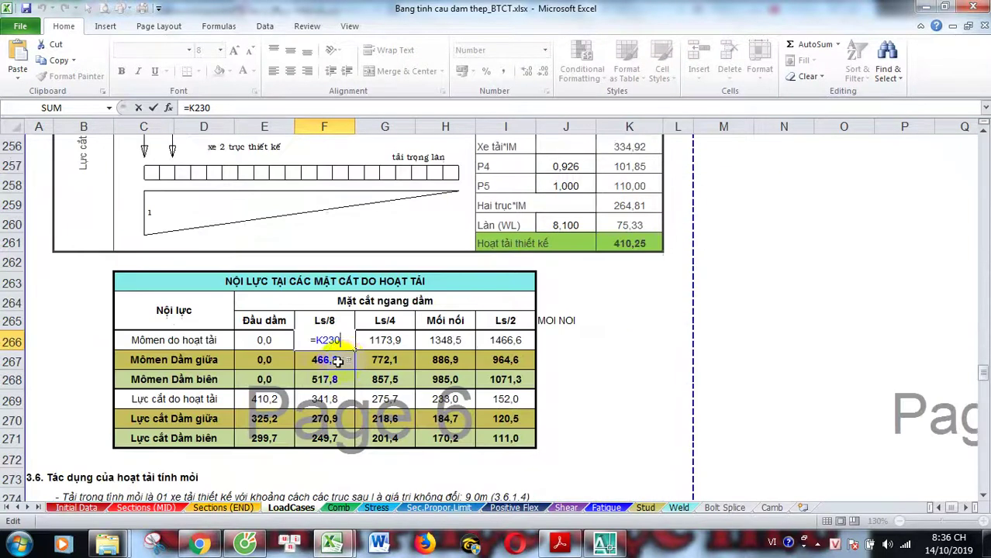
key("Return")
left_click(359, 360)
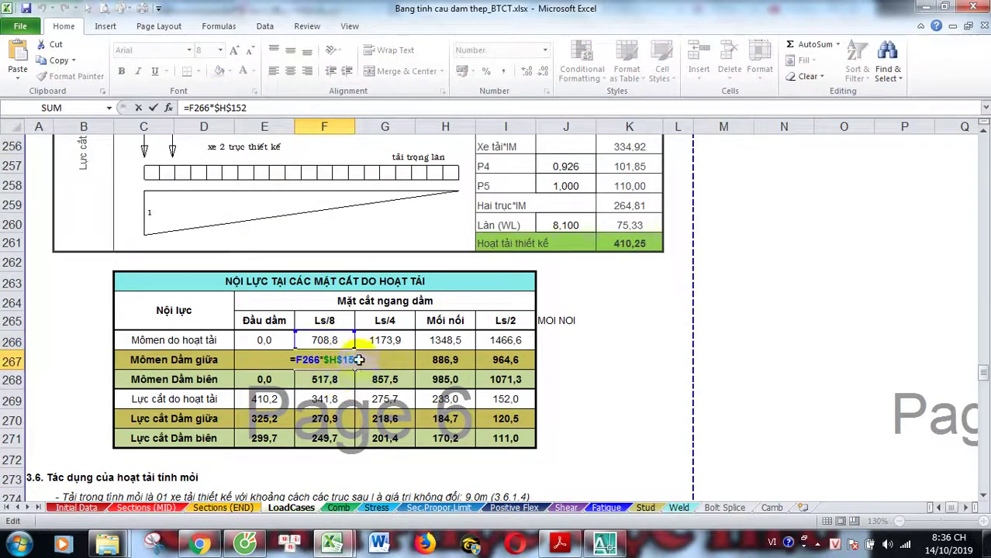
scroll(324, 345, "down", 2)
left_click_drag(160, 228, 436, 223)
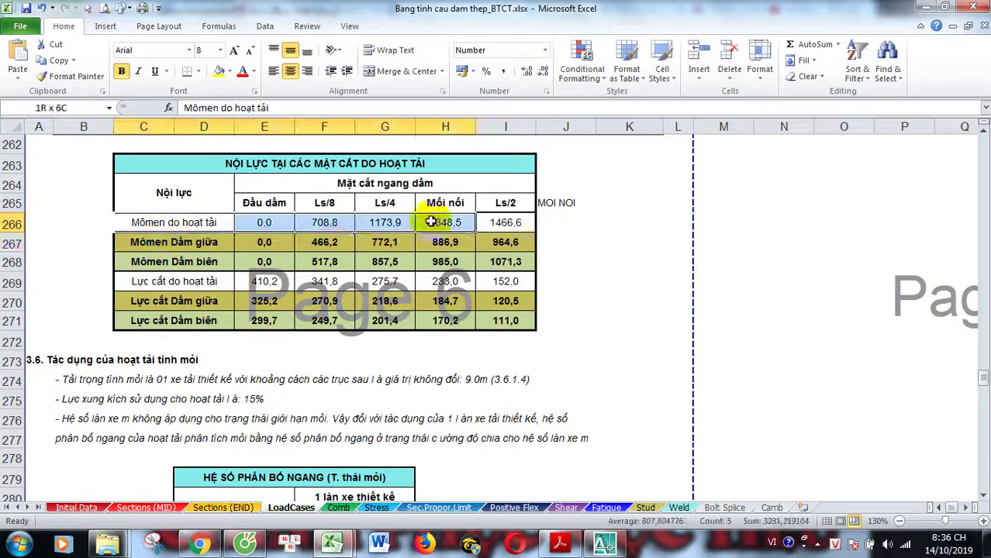
left_click(336, 241)
double_click(325, 242)
key("Escape")
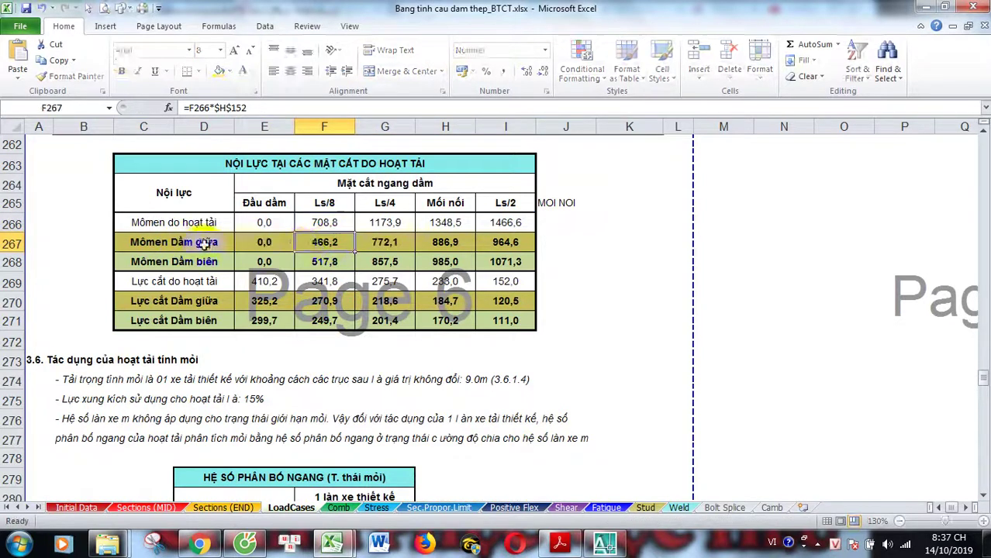
double_click(326, 246)
key("Escape")
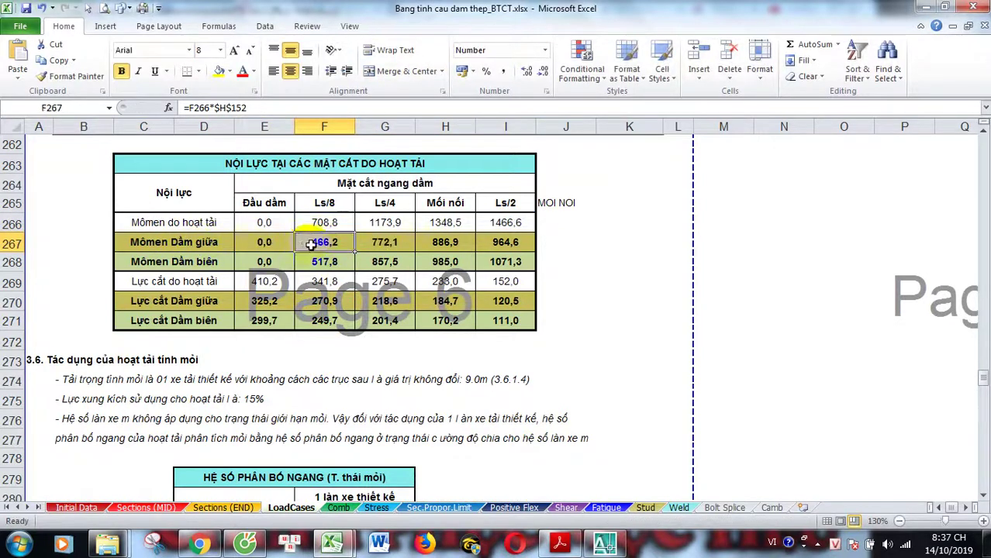
double_click(310, 245)
scroll(335, 401, "up", 6)
scroll(335, 401, "up", 7)
scroll(335, 400, "up", 15)
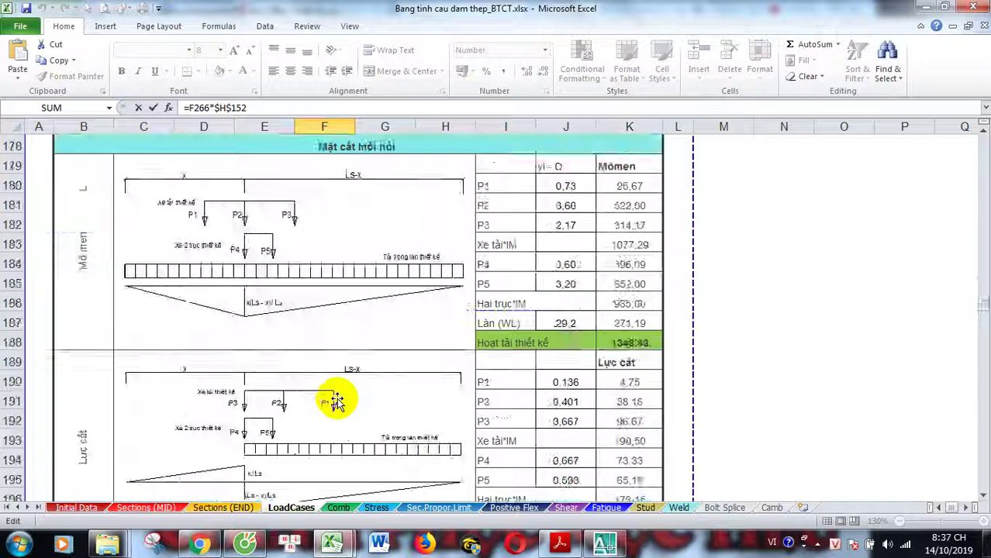
scroll(335, 401, "up", 6)
scroll(341, 399, "up", 7)
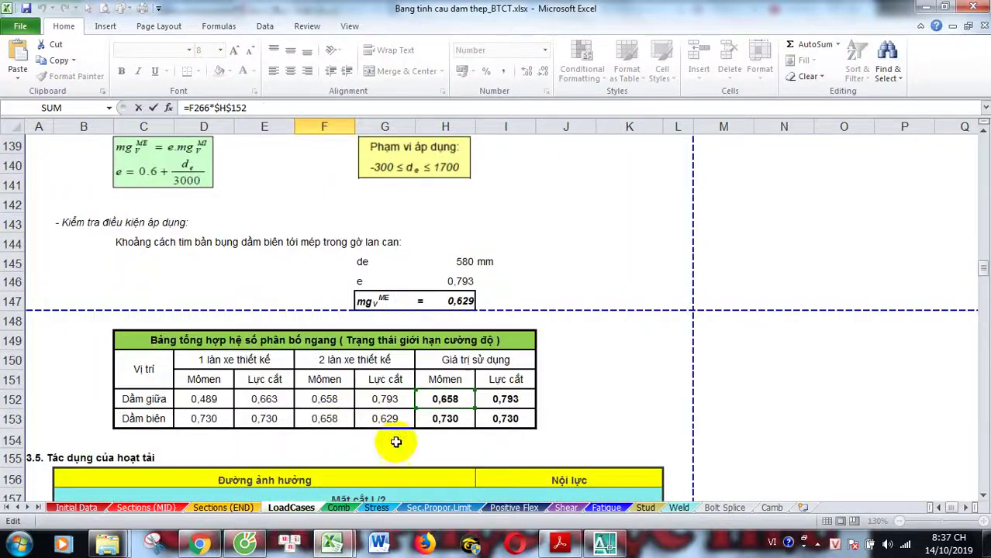
key("Escape")
scroll(394, 380, "down", 5)
scroll(333, 380, "down", 4)
scroll(327, 377, "up", 4)
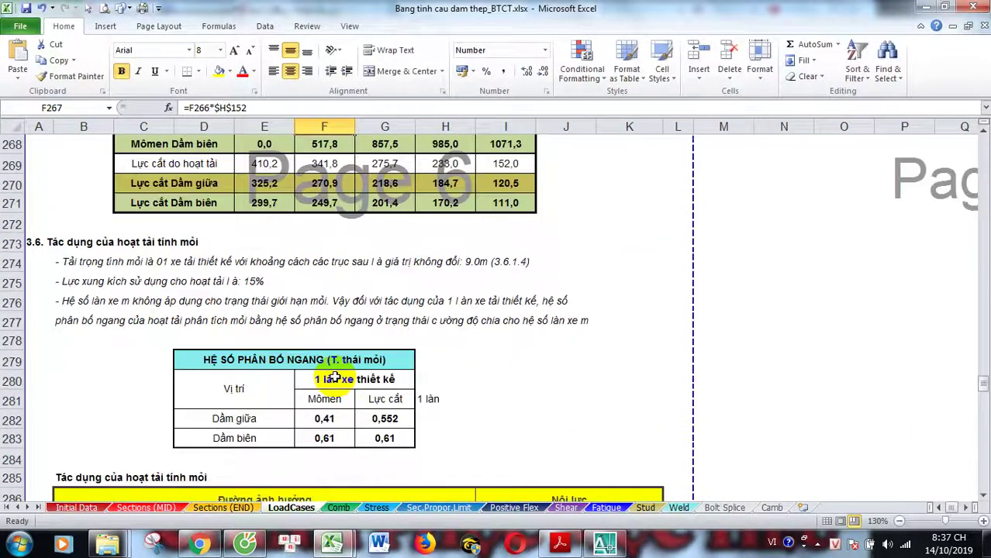
scroll(333, 379, "up", 1)
scroll(335, 364, "up", 1)
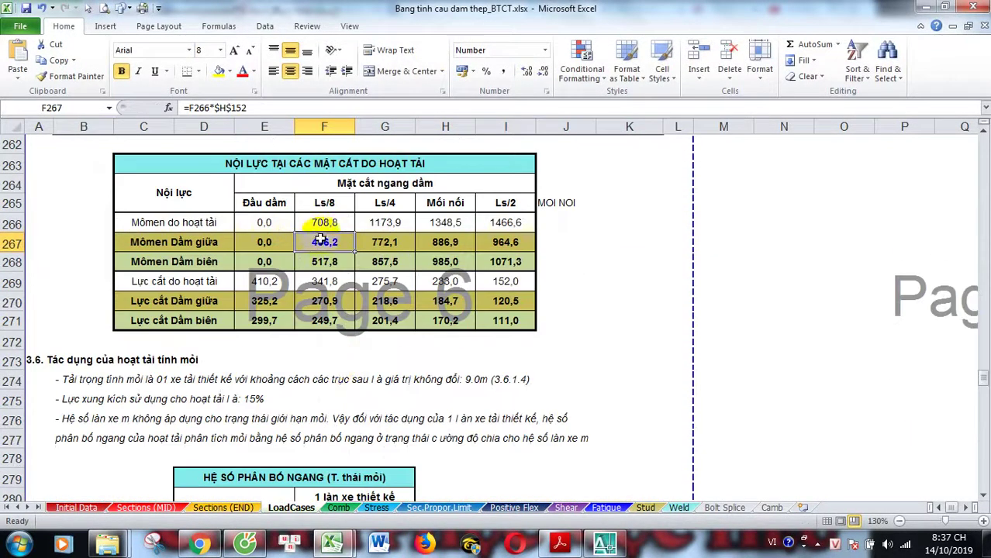
left_click(340, 265)
left_click(318, 281)
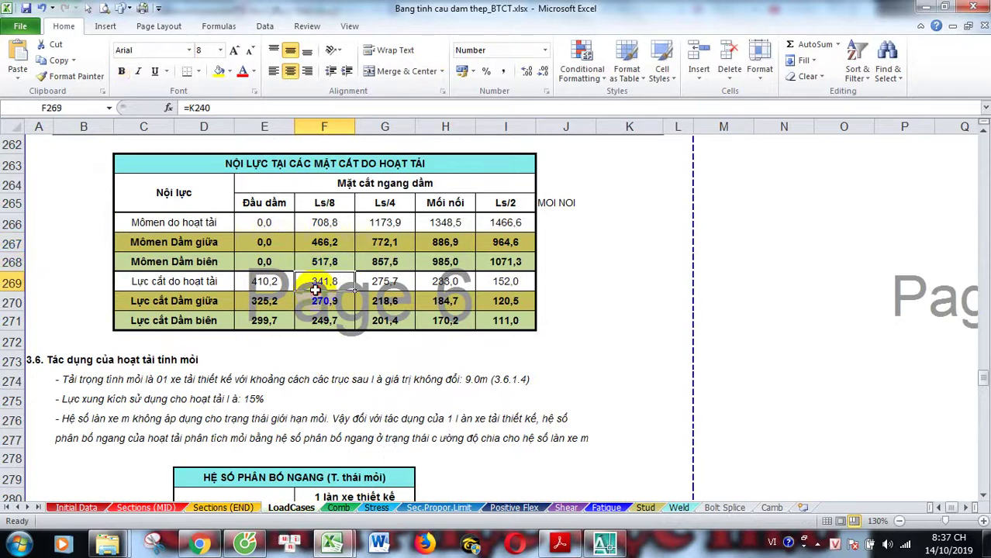
left_click(319, 300)
scroll(312, 333, "down", 3)
scroll(309, 335, "down", 2)
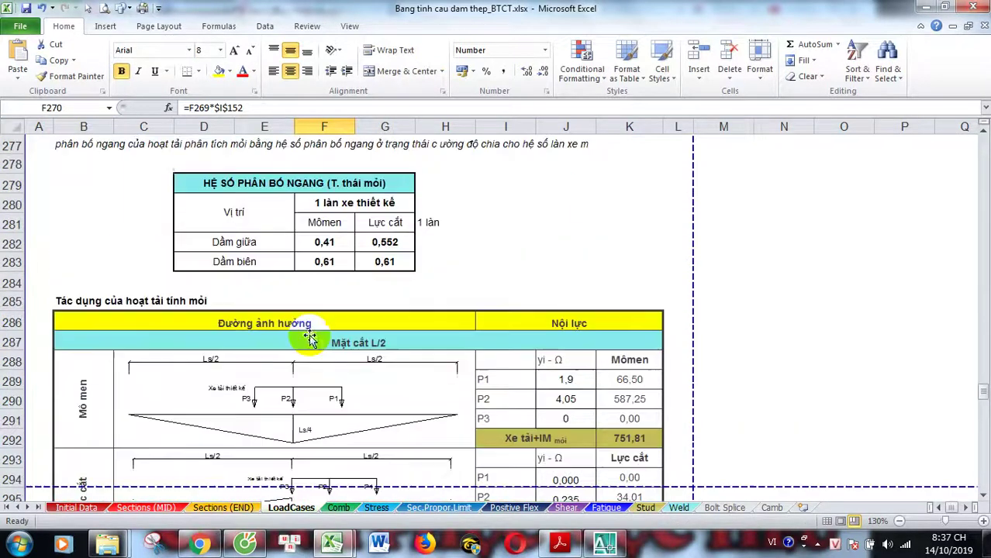
scroll(309, 338, "up", 1)
scroll(325, 325, "up", 1)
left_click_drag(77, 186, 228, 190)
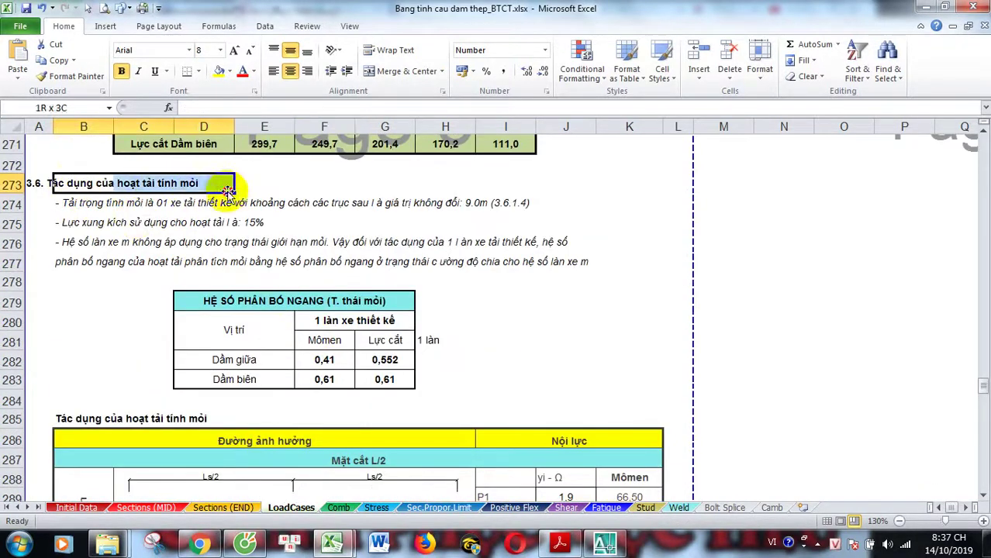
scroll(232, 275, "down", 1)
scroll(186, 252, "up", 1)
left_click(99, 206)
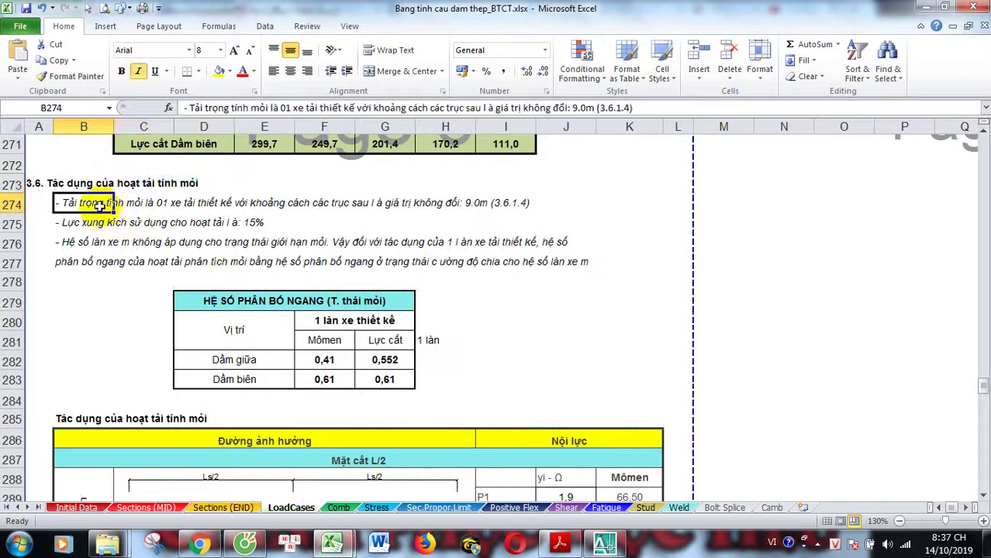
left_click(203, 242)
scroll(95, 314, "down", 1)
scroll(233, 294, "down", 1)
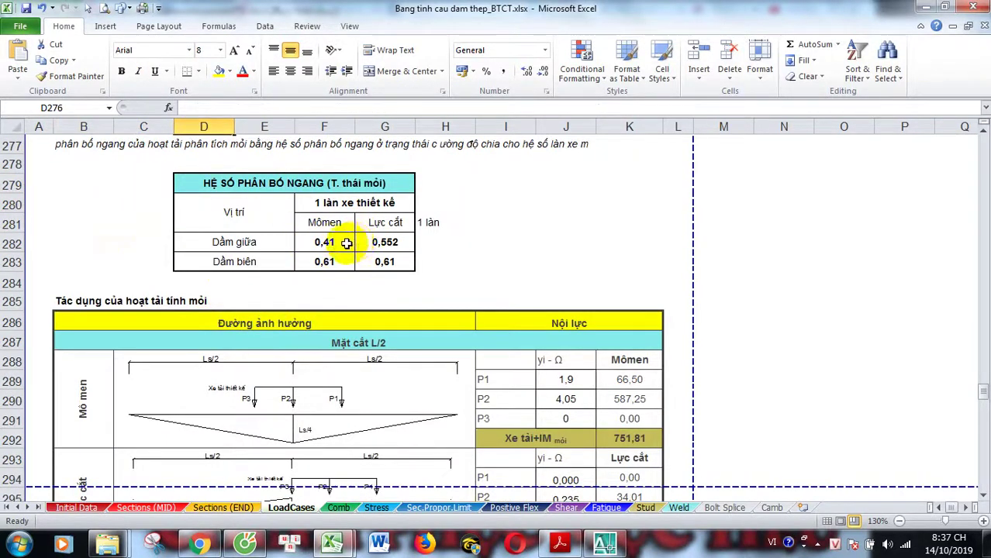
left_click(380, 242)
key("Down")
left_click(327, 261)
key("Right")
scroll(349, 285, "down", 1)
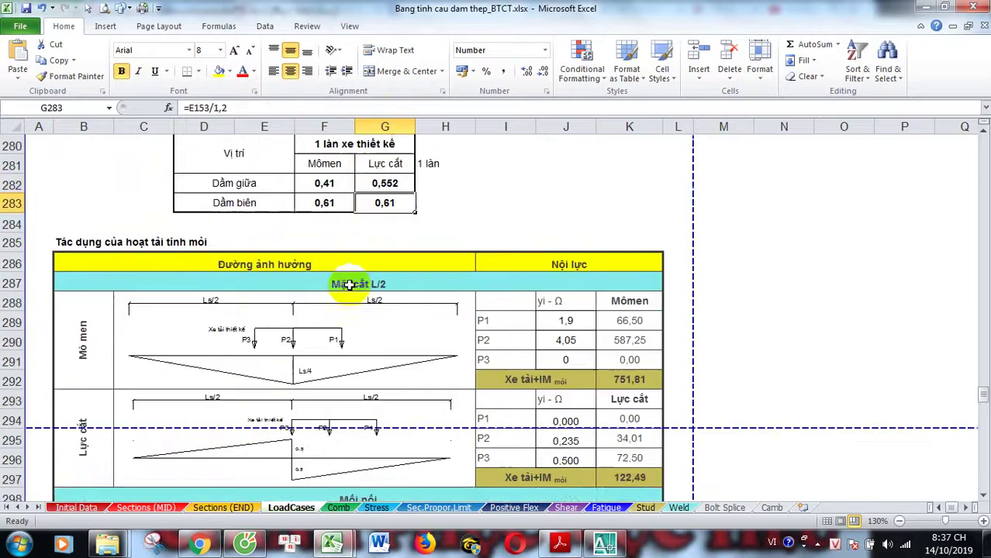
double_click(324, 183)
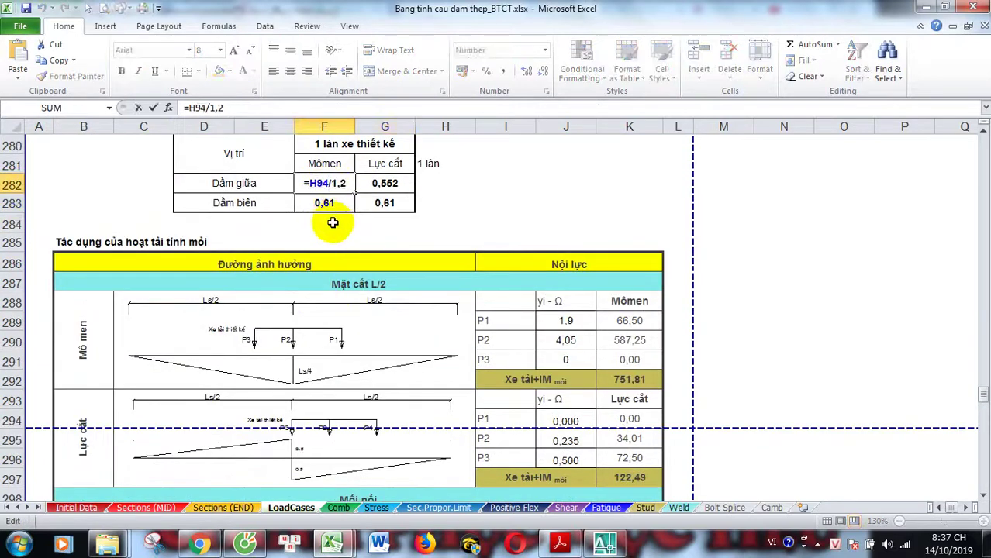
scroll(333, 223, "up", 3)
key("Escape")
double_click(384, 360)
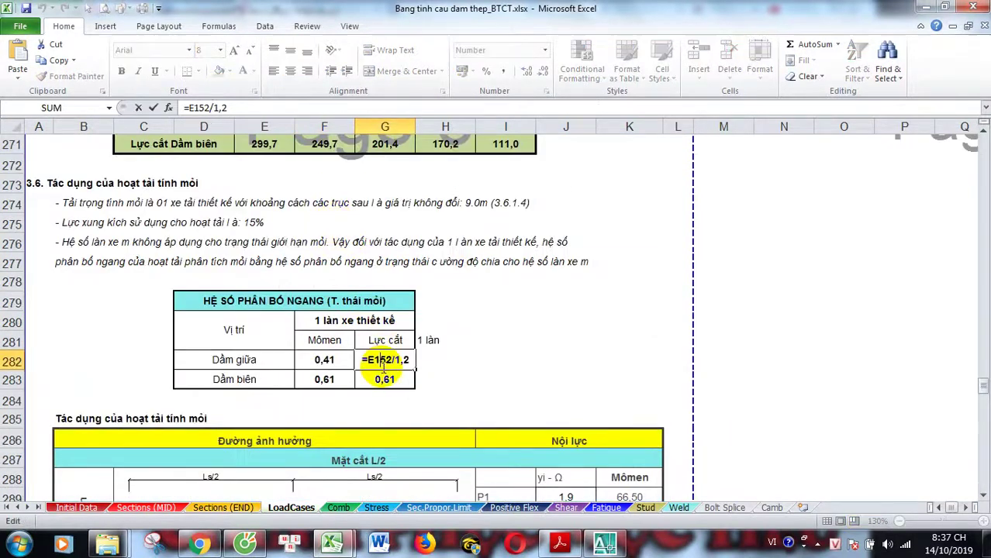
key("Escape")
mouse_move(101, 225)
left_mouse_down()
mouse_move(298, 220)
mouse_move(508, 243)
left_mouse_up()
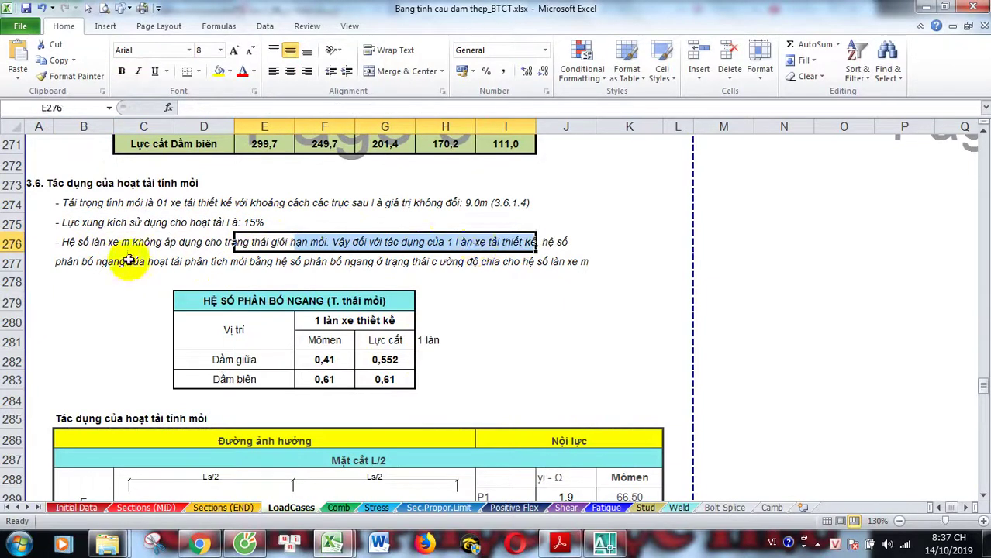
left_click_drag(136, 263, 591, 263)
scroll(419, 293, "down", 1)
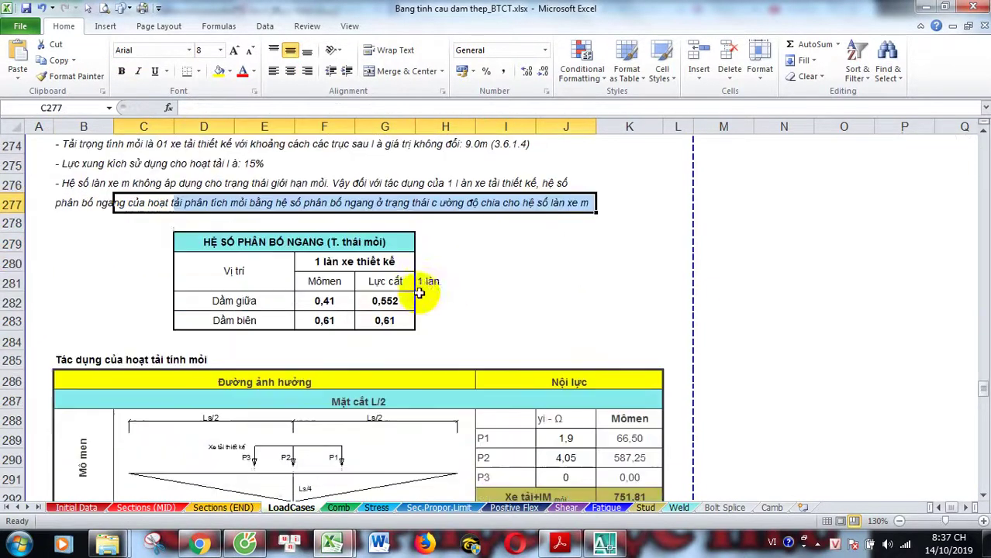
left_click(329, 302)
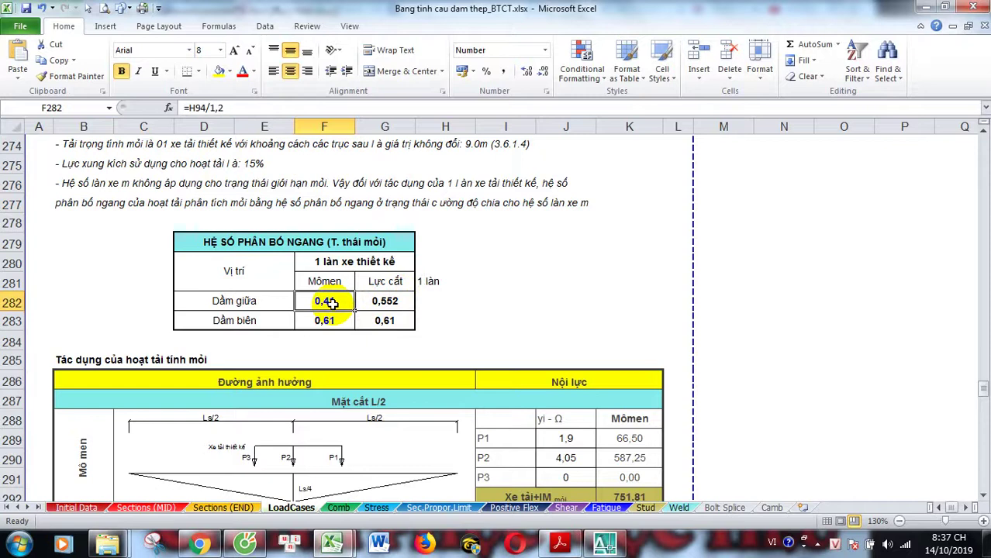
left_click(434, 280)
scroll(334, 322, "down", 4)
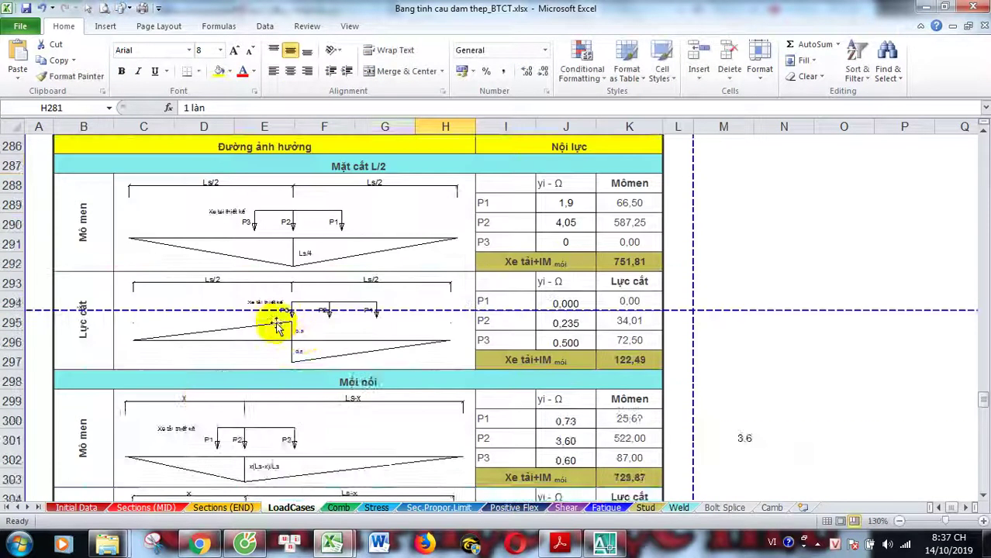
scroll(248, 314, "up", 2)
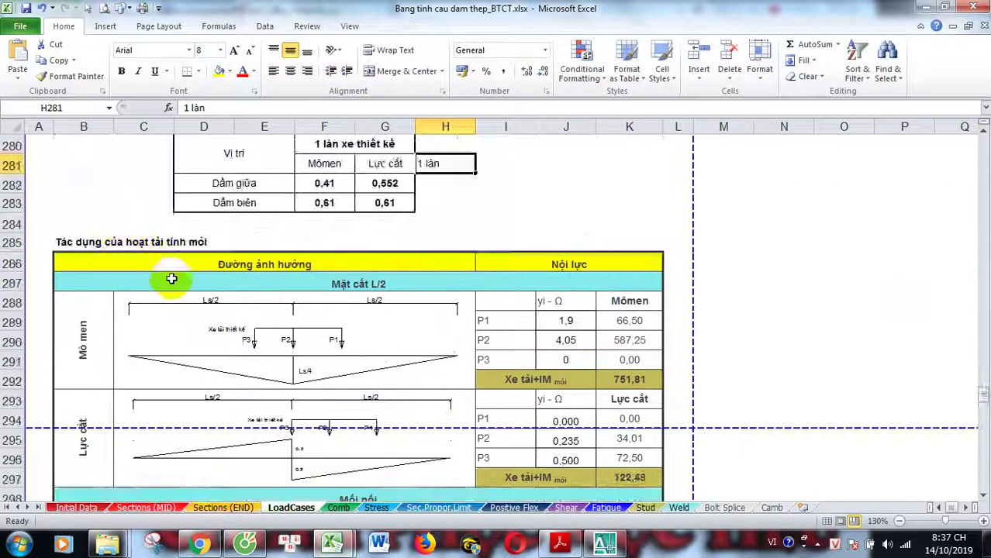
scroll(283, 314, "up", 5)
scroll(310, 318, "down", 7)
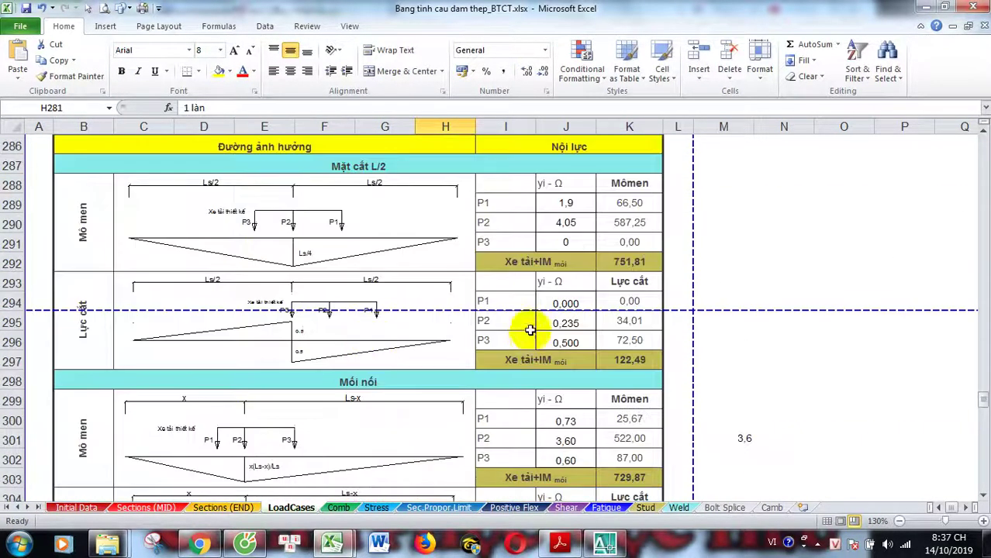
left_click(618, 265)
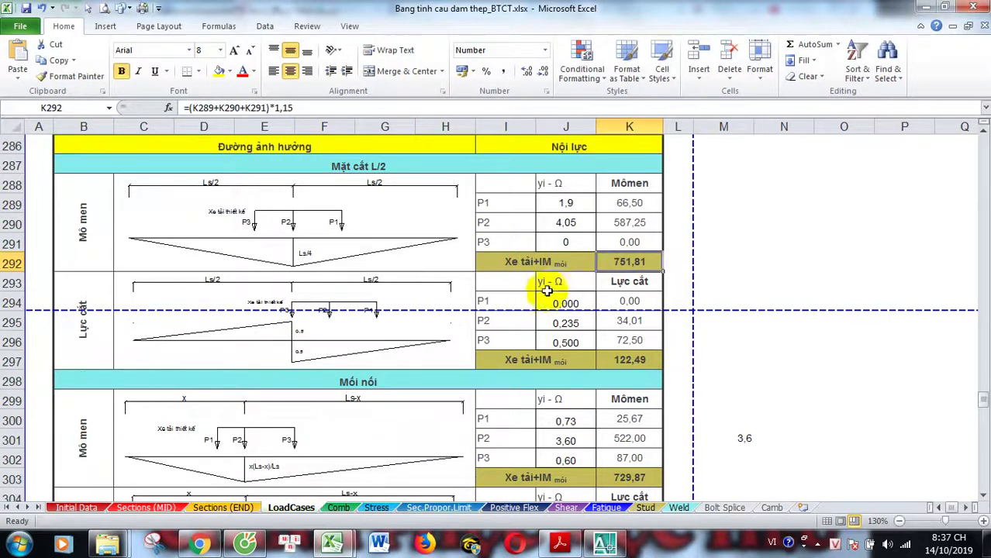
scroll(547, 291, "up", 3)
scroll(564, 355, "down", 2)
scroll(592, 341, "down", 1)
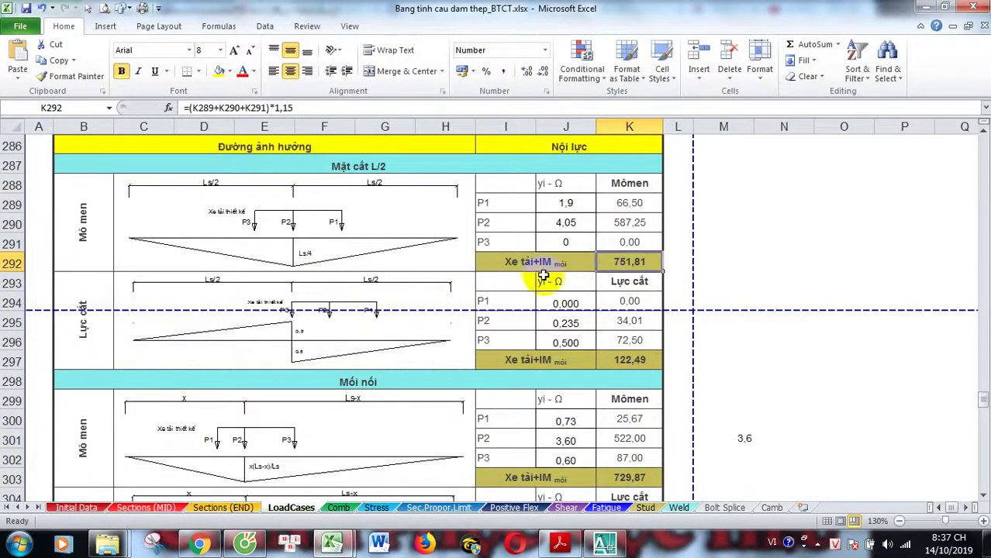
scroll(434, 310, "up", 3)
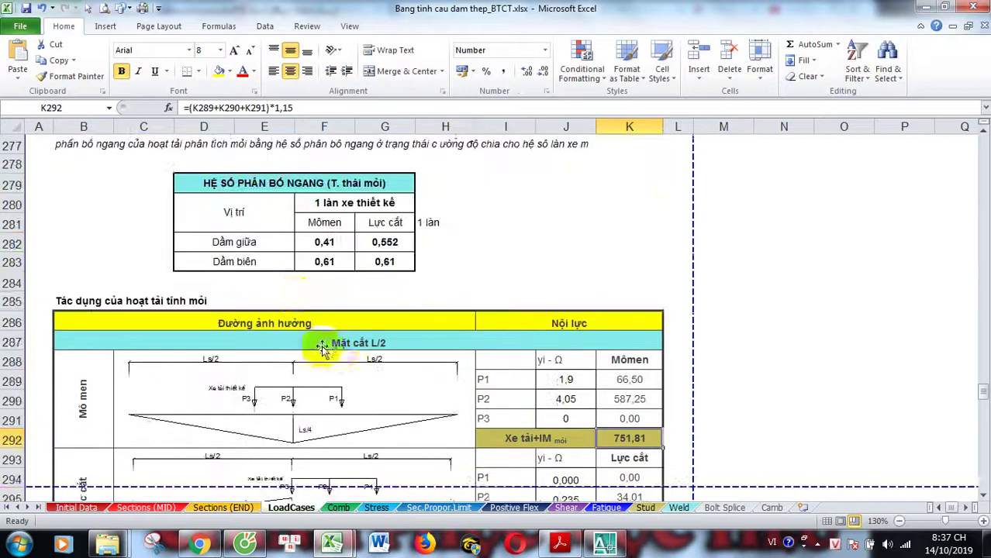
scroll(310, 329, "up", 2)
left_click_drag(111, 223, 341, 223)
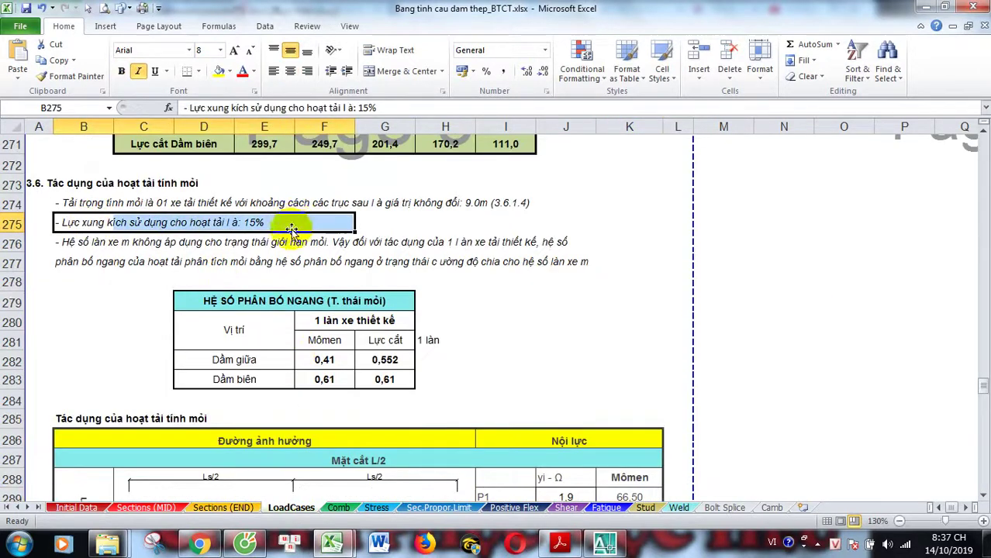
scroll(357, 356, "down", 1)
scroll(370, 303, "up", 1)
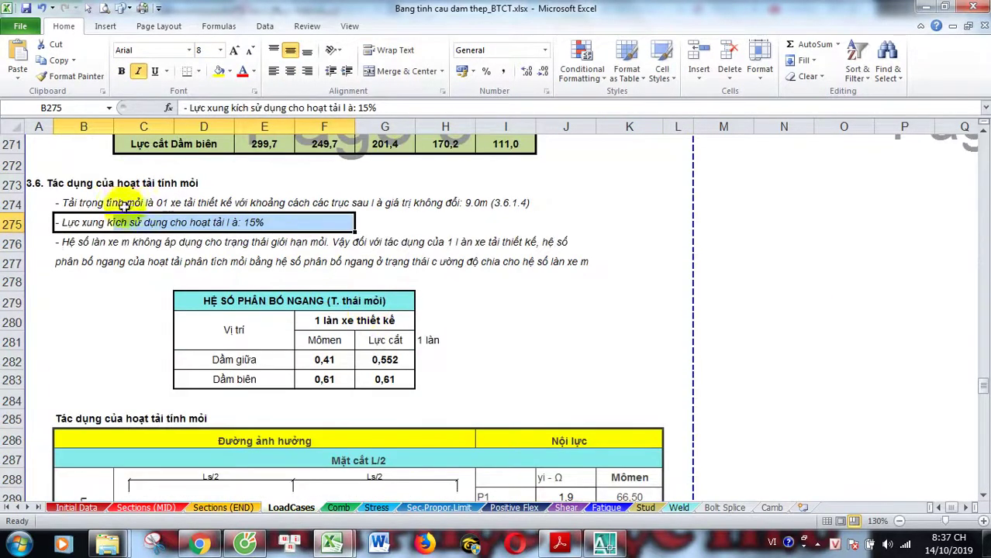
left_click_drag(113, 203, 508, 211)
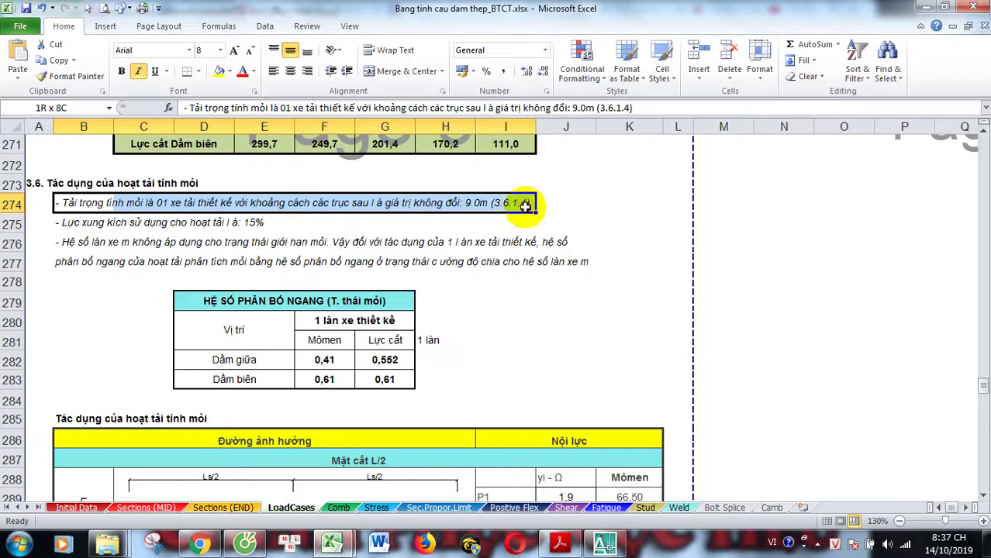
left_click(239, 223)
left_click_drag(176, 203, 452, 203)
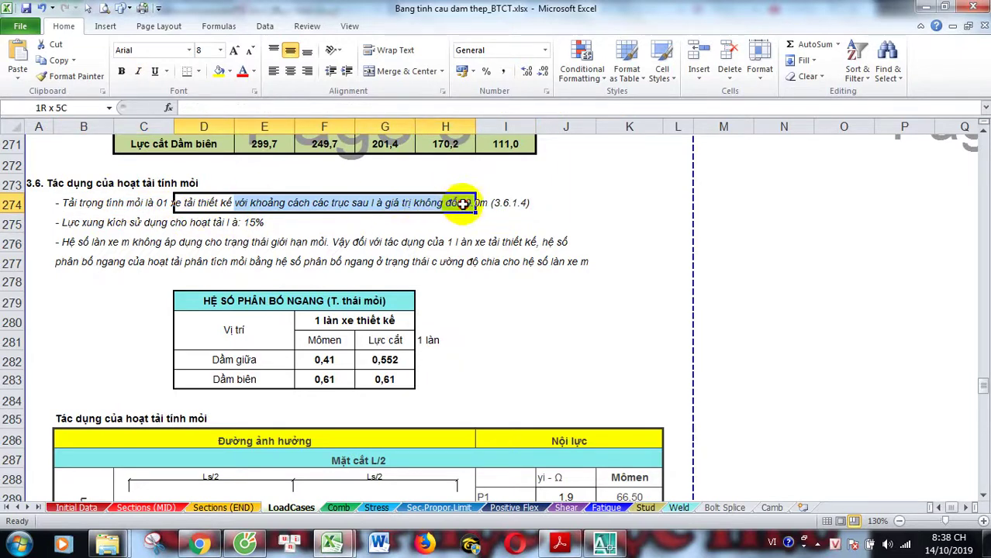
scroll(420, 265, "down", 2)
scroll(423, 277, "down", 2)
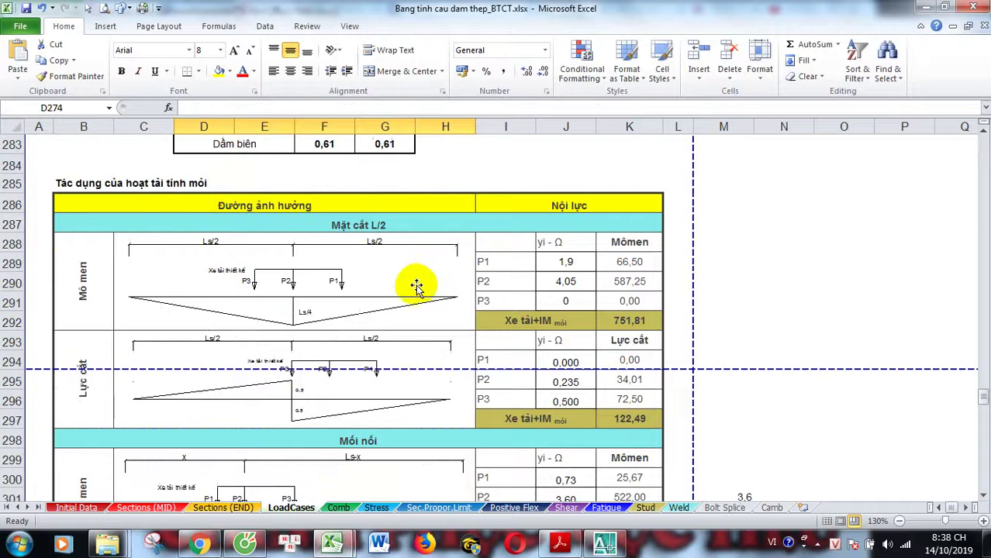
scroll(401, 294, "up", 5)
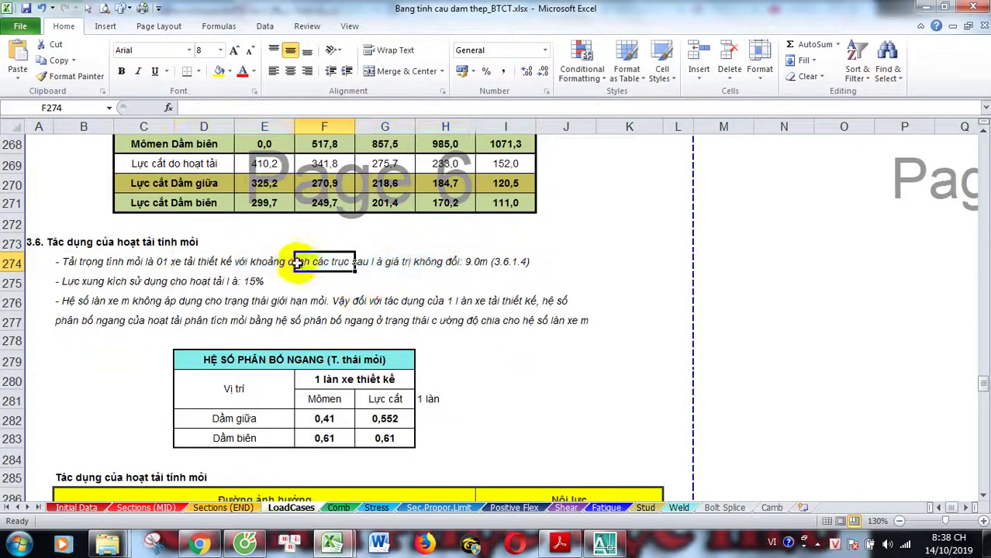
left_click_drag(155, 261, 524, 261)
scroll(420, 302, "down", 14)
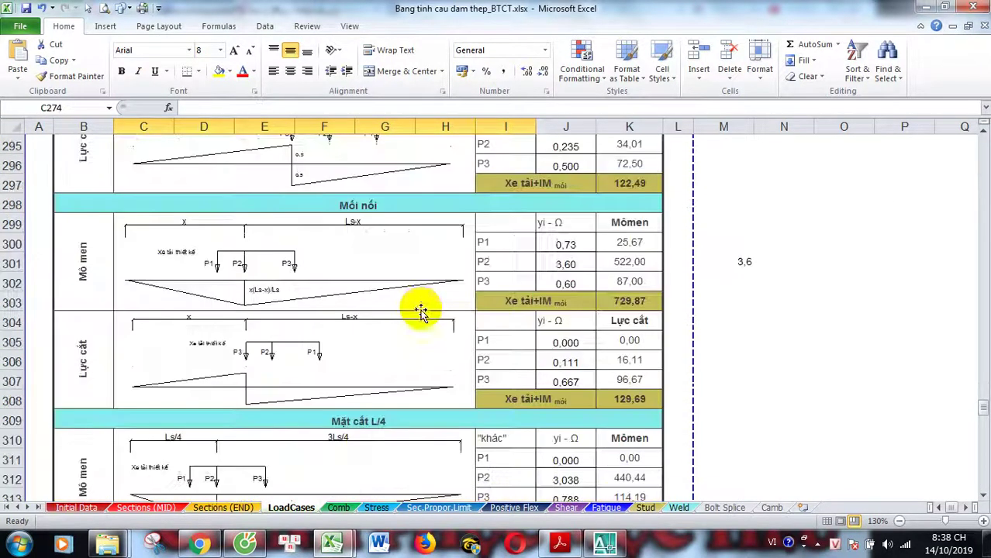
Inspect the fatigue-truck summary formula =F346*$F$282 in F347 and leave it unchanged.
scroll(422, 314, "down", 8)
scroll(411, 318, "down", 3)
scroll(418, 329, "up", 2)
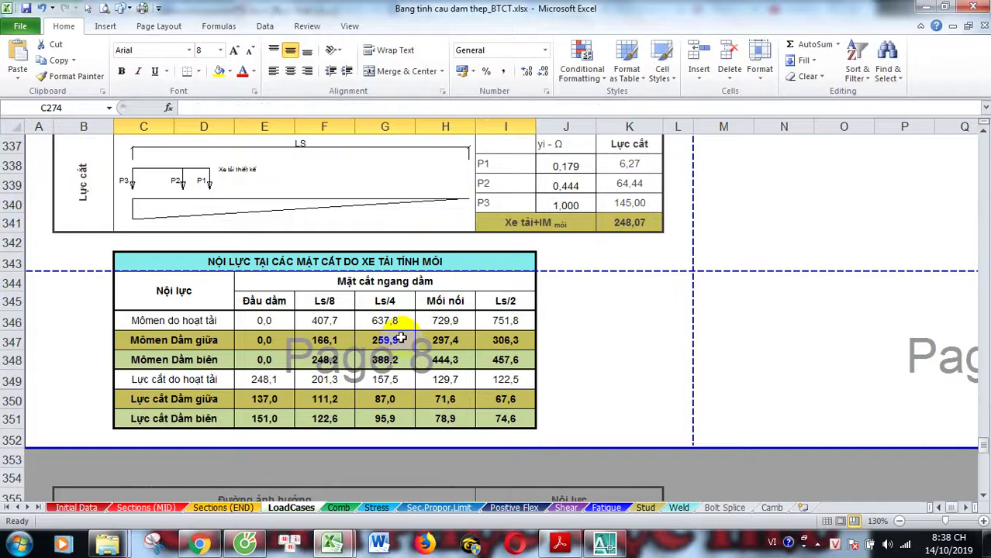
left_click(325, 303)
scroll(218, 320, "down", 1)
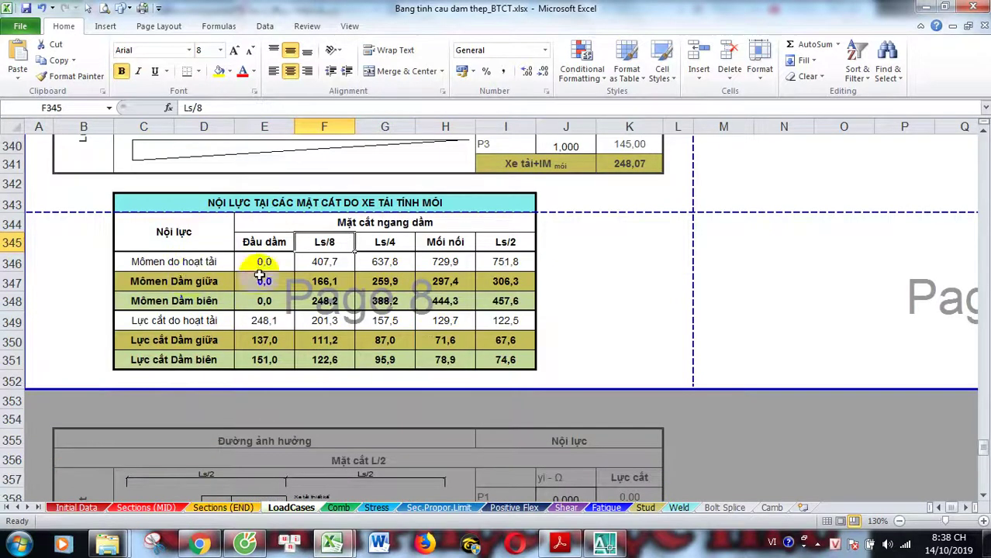
scroll(263, 272, "down", 1)
double_click(331, 224)
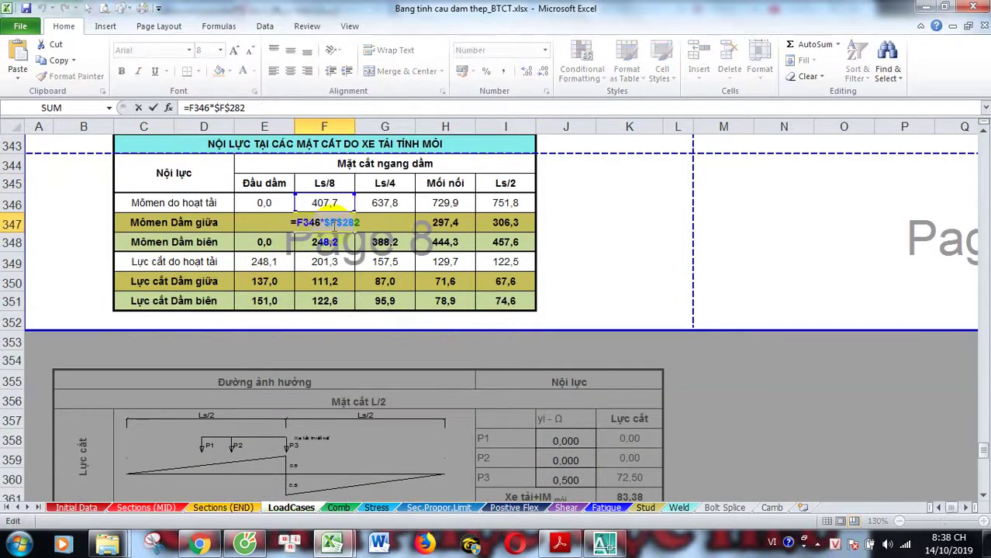
key("Escape")
Switch to the Comb sheet with its load combination tables.
scroll(314, 302, "down", 1)
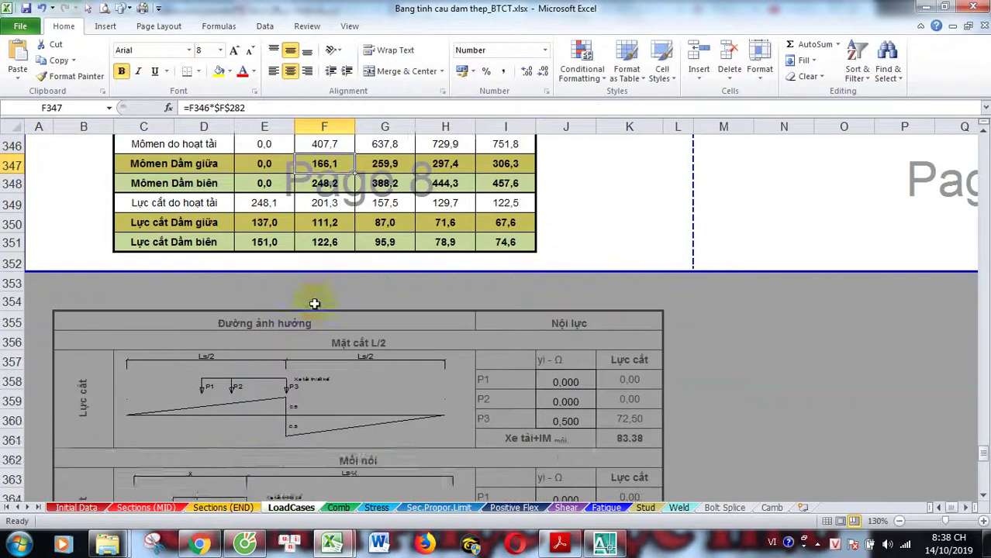
scroll(316, 287, "up", 2)
scroll(318, 287, "down", 1)
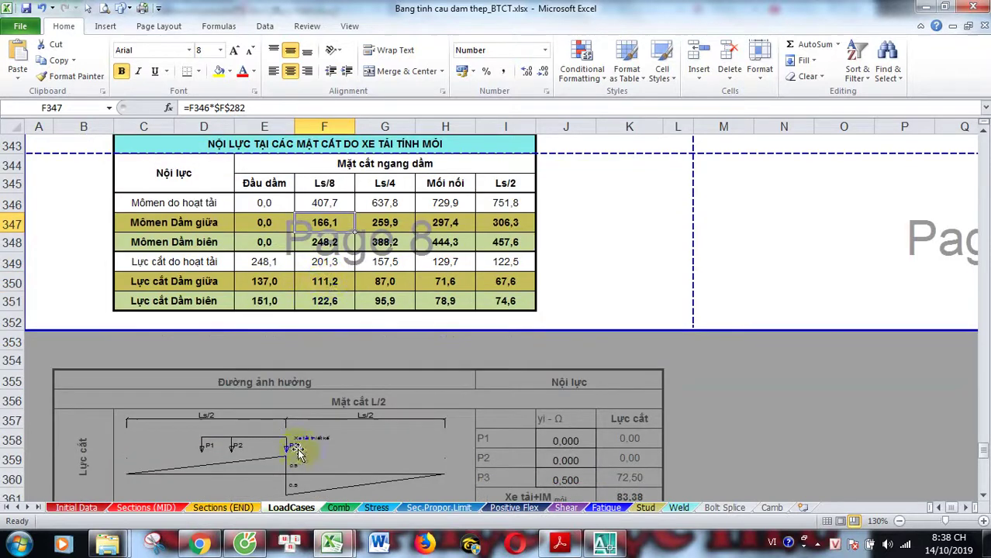
left_click(338, 508)
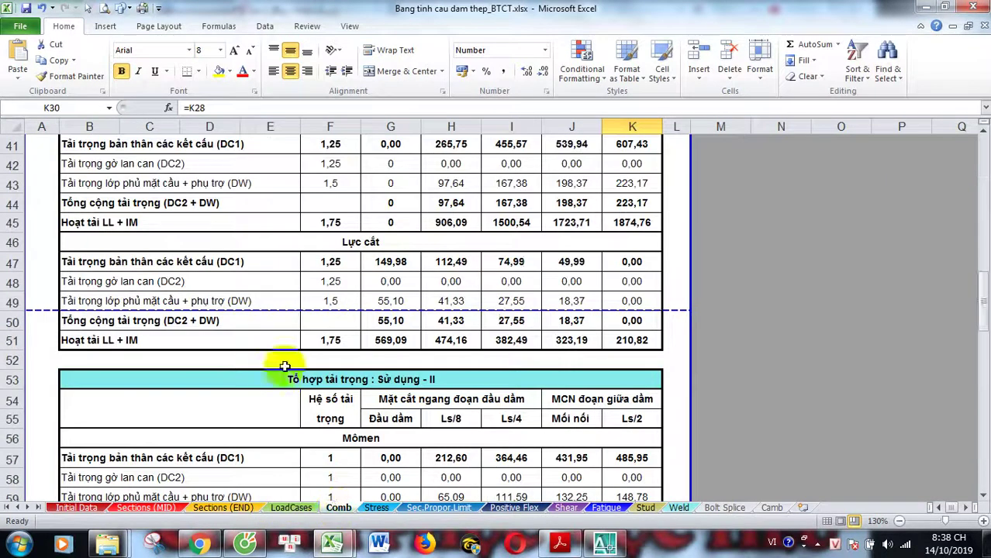
scroll(283, 364, "up", 10)
scroll(283, 364, "up", 3)
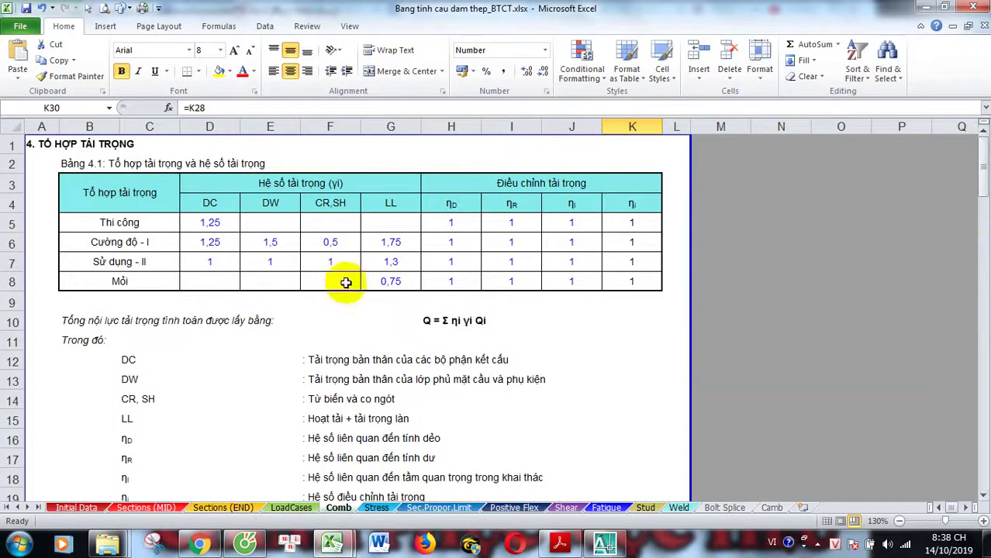
scroll(348, 250, "down", 1)
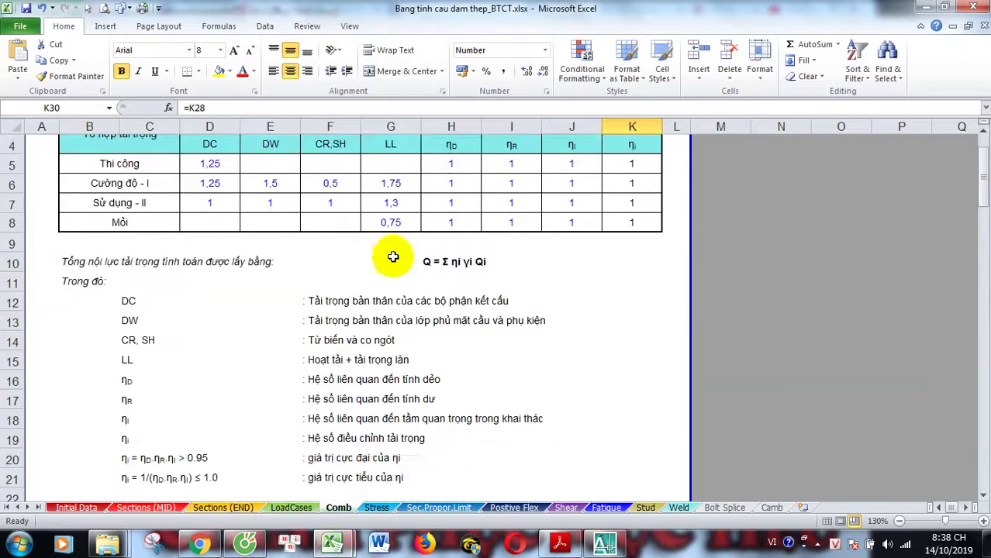
scroll(391, 256, "up", 1)
scroll(151, 262, "down", 1)
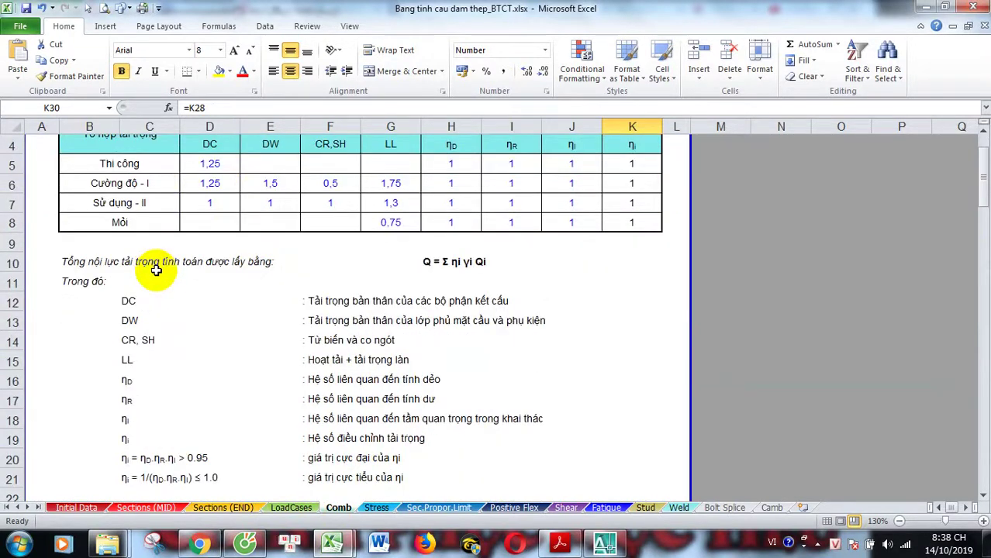
scroll(165, 279, "up", 1)
scroll(166, 279, "down", 7)
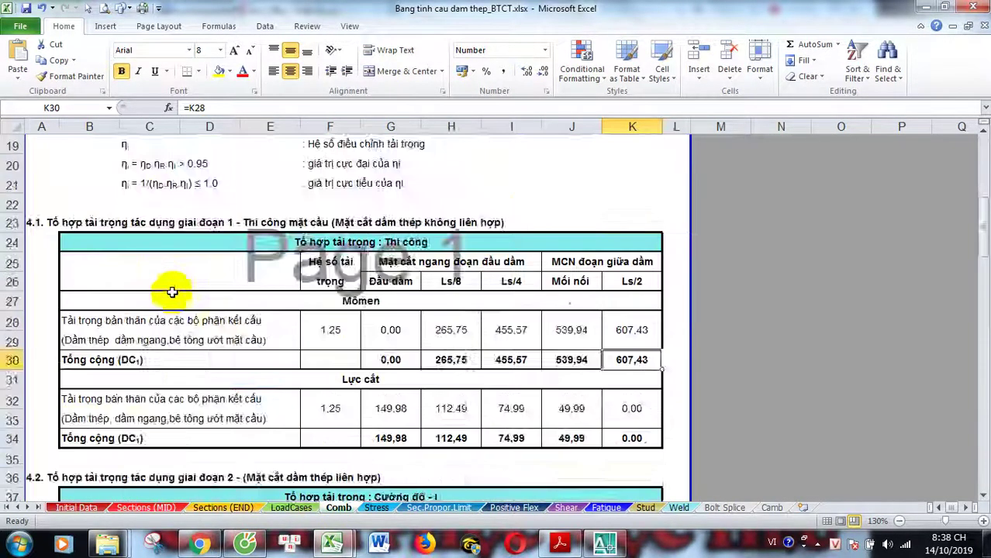
scroll(166, 284, "down", 5)
scroll(170, 300, "down", 6)
scroll(195, 322, "down", 15)
scroll(259, 440, "down", 2)
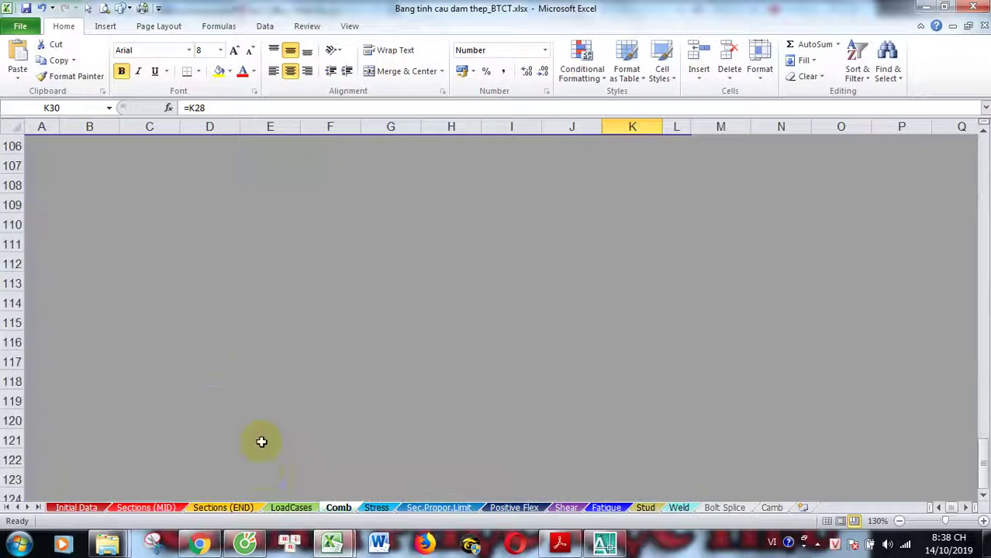
scroll(298, 490, "up", 4)
scroll(333, 500, "up", 1)
left_click(372, 509)
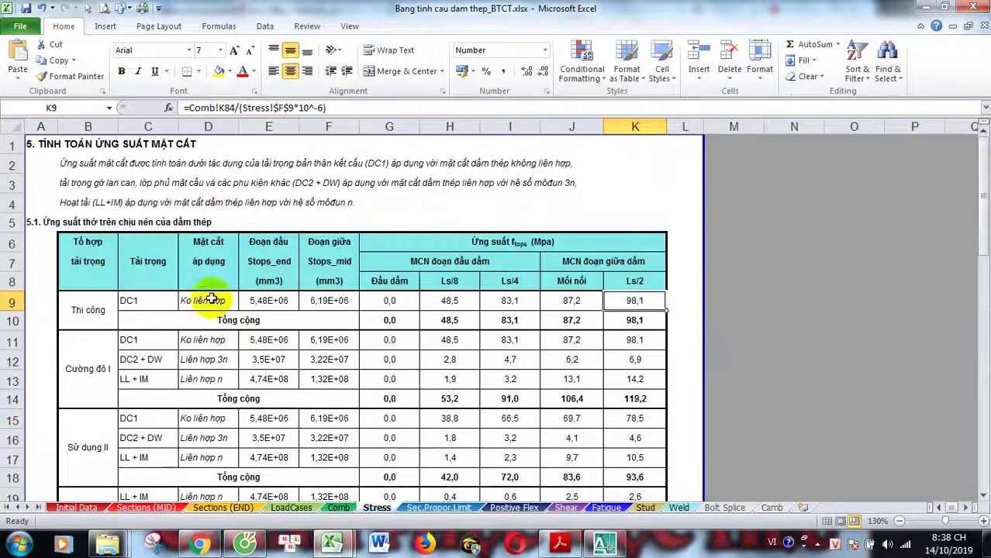
scroll(150, 258, "down", 1)
scroll(150, 258, "up", 1)
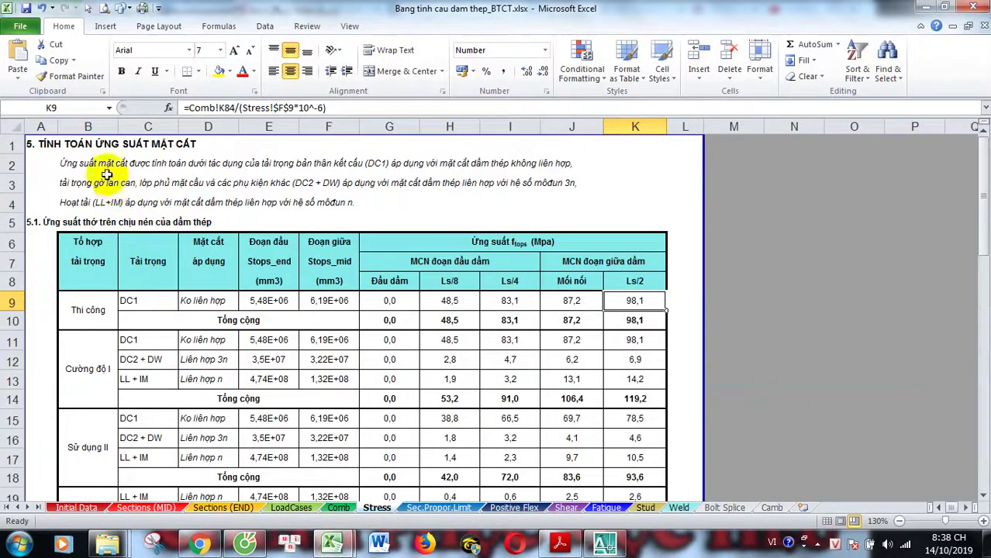
scroll(184, 281, "down", 1)
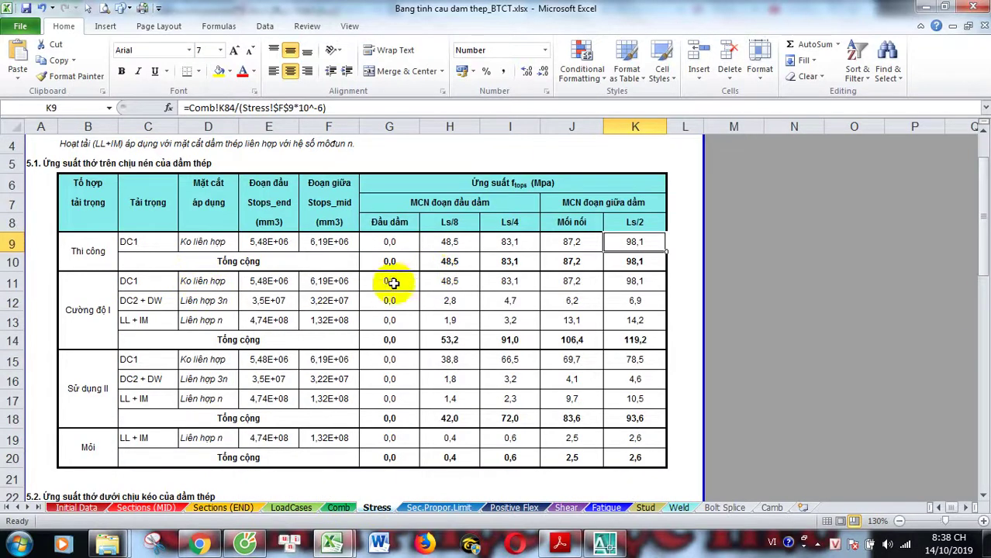
left_click(143, 262)
left_click(166, 242)
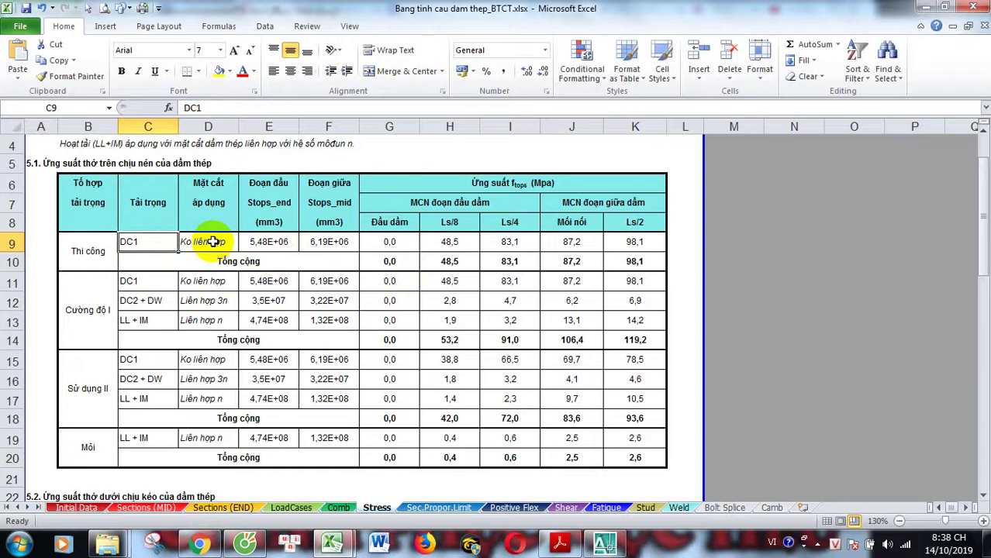
left_click(212, 242)
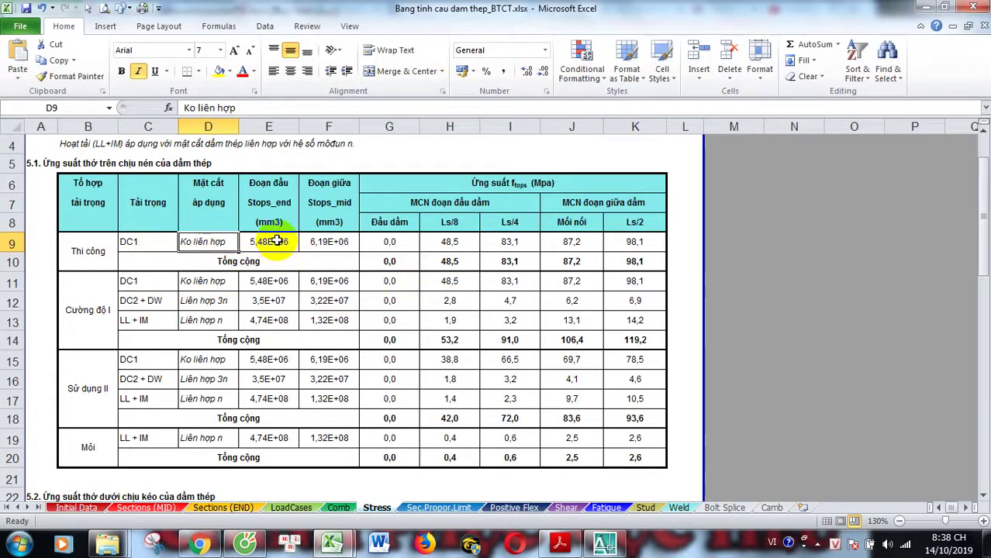
left_click(286, 243)
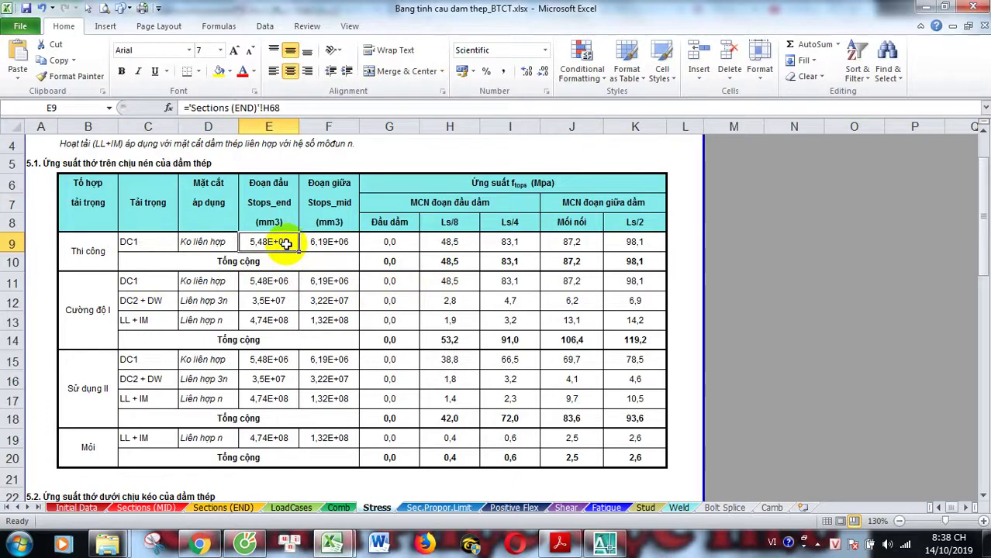
left_click(392, 244)
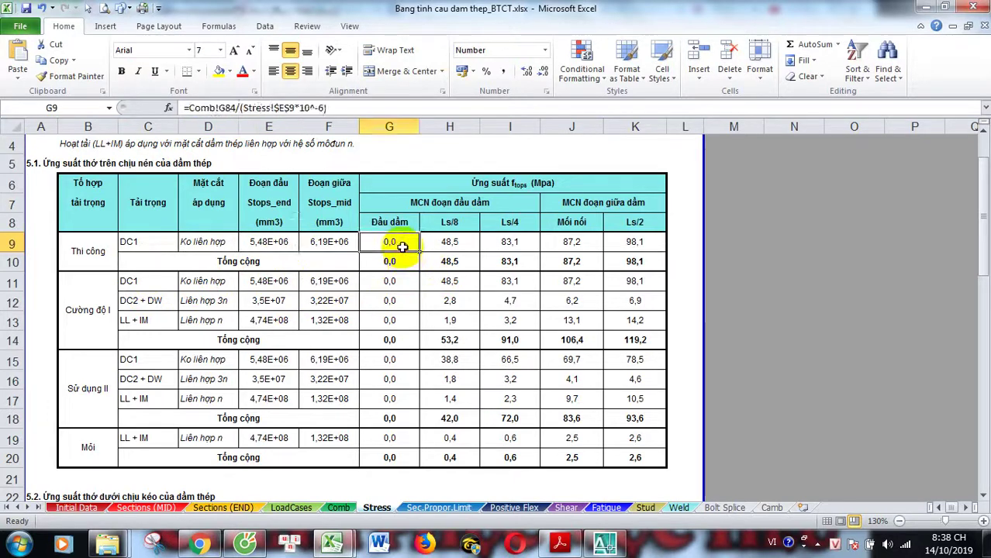
left_click(329, 244)
left_click(275, 247)
scroll(276, 261, "down", 1)
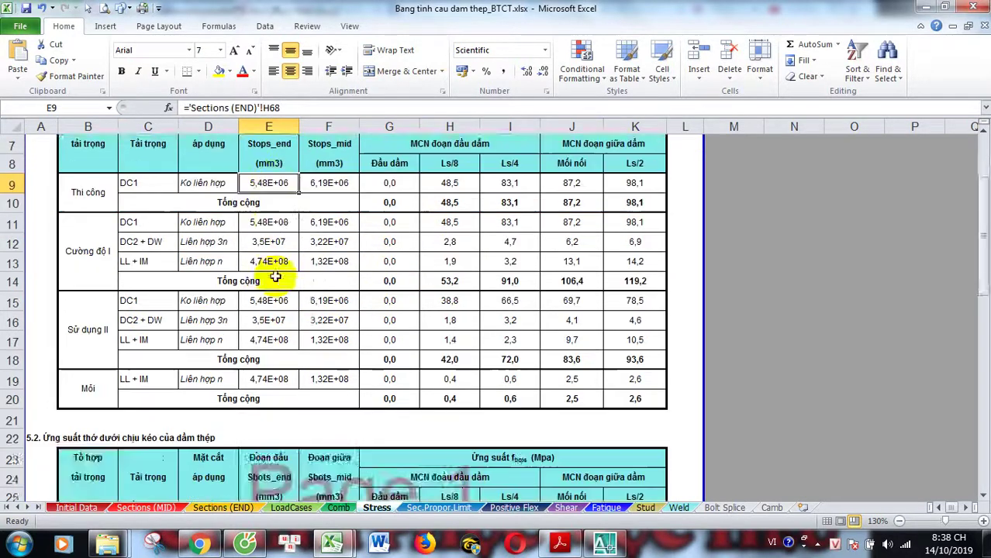
scroll(281, 266, "up", 1)
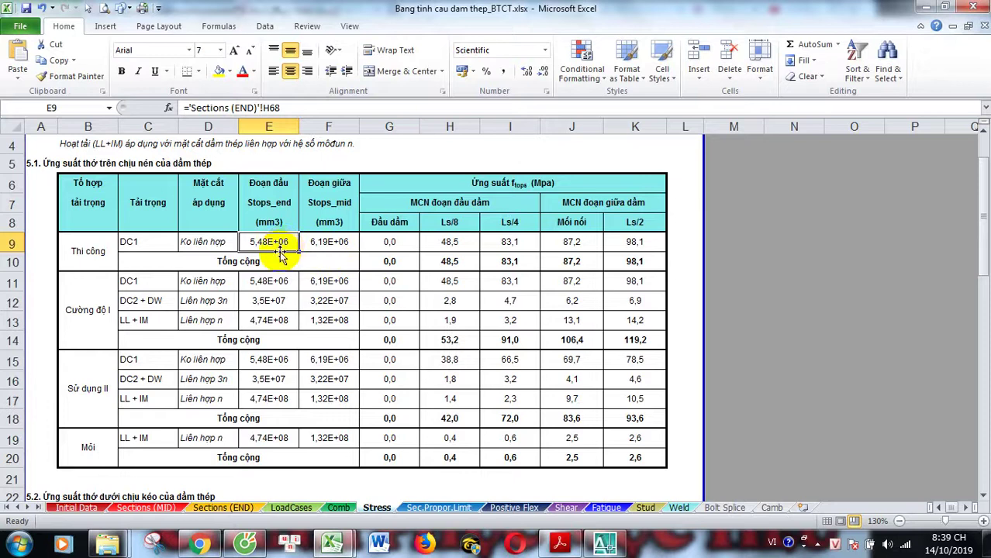
left_click(434, 244)
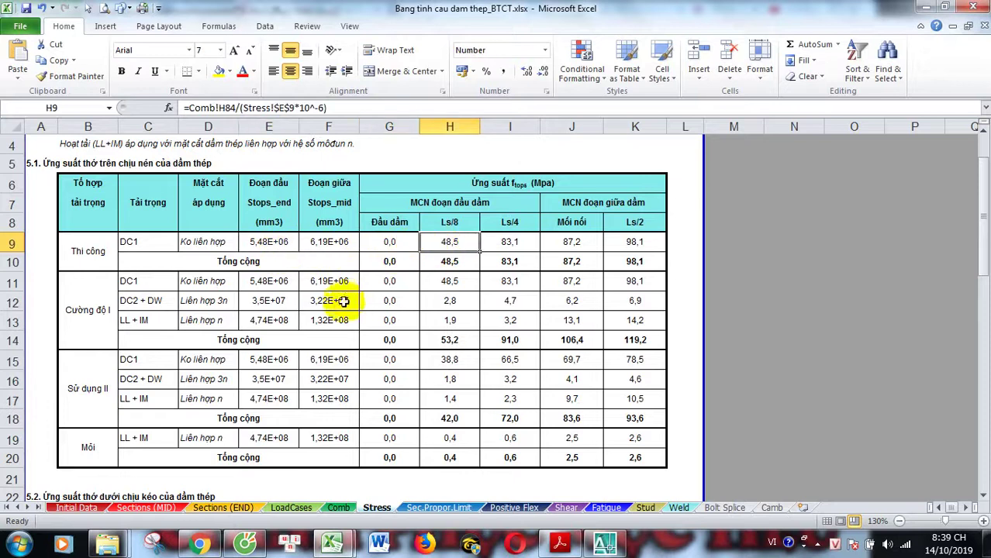
scroll(288, 310, "down", 2)
scroll(299, 314, "down", 1)
scroll(303, 312, "up", 4)
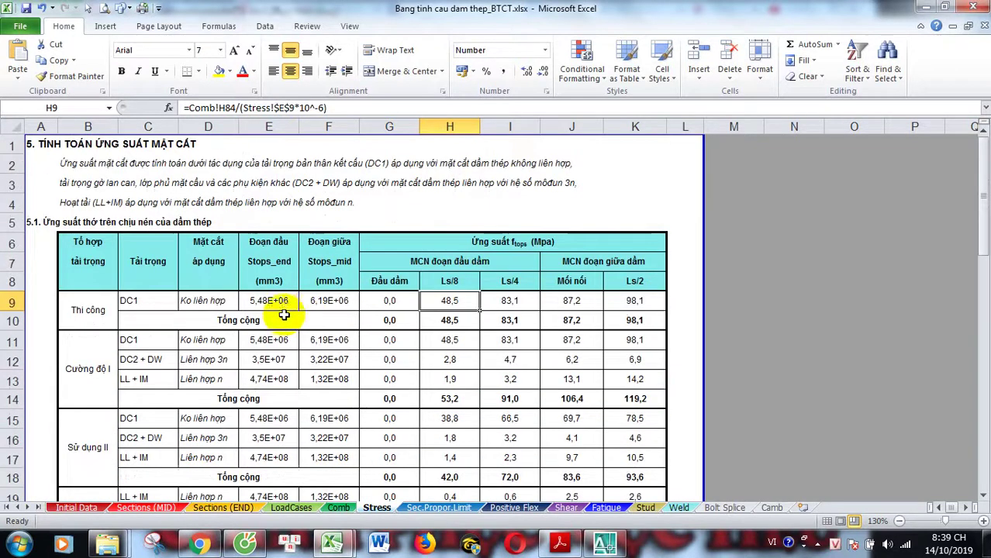
scroll(194, 295, "down", 5)
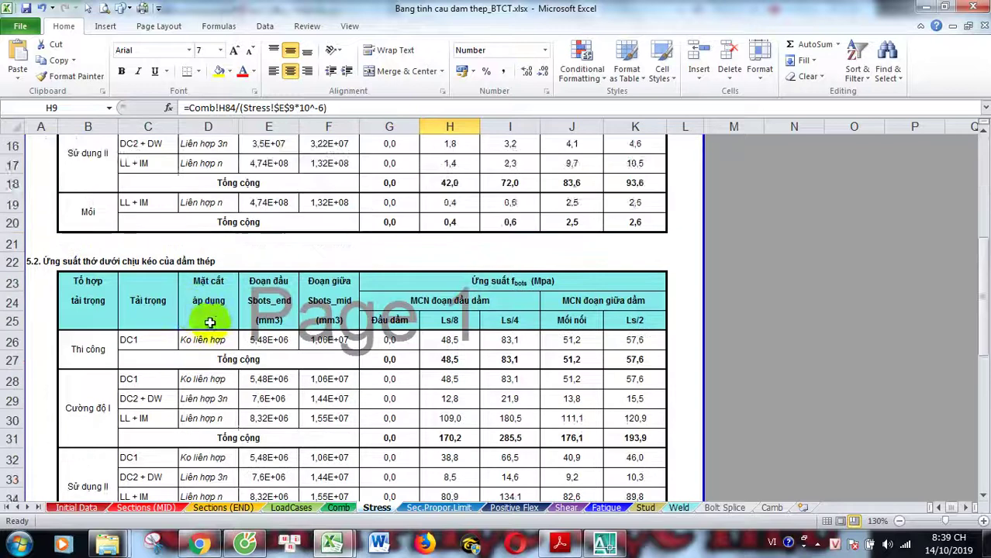
scroll(198, 310, "down", 2)
scroll(155, 271, "up", 1)
scroll(265, 222, "down", 2)
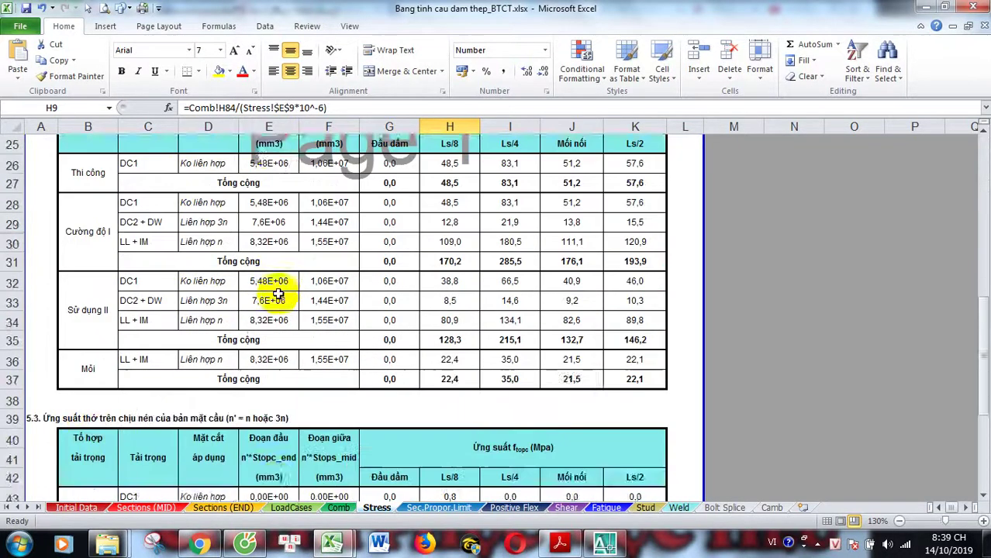
scroll(283, 269, "down", 3)
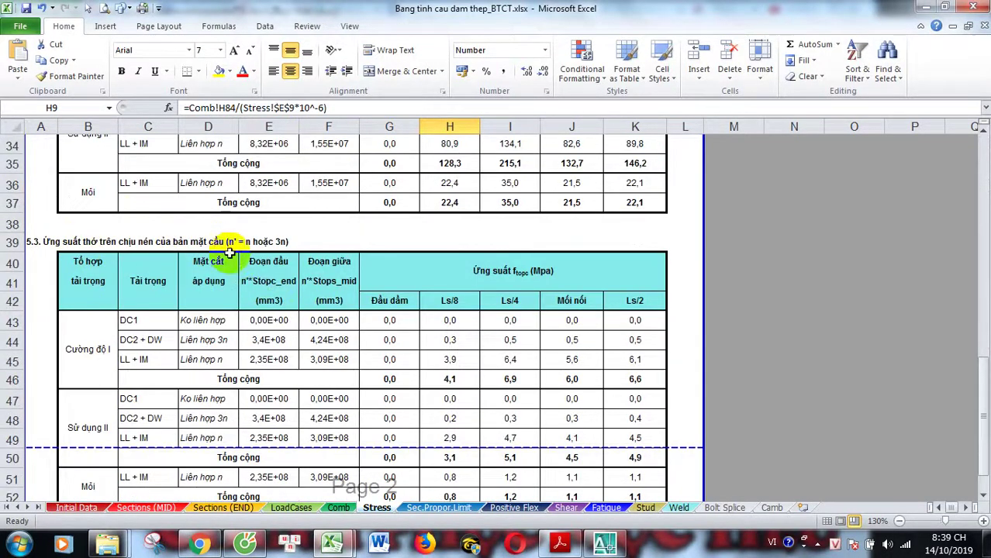
scroll(255, 287, "down", 1)
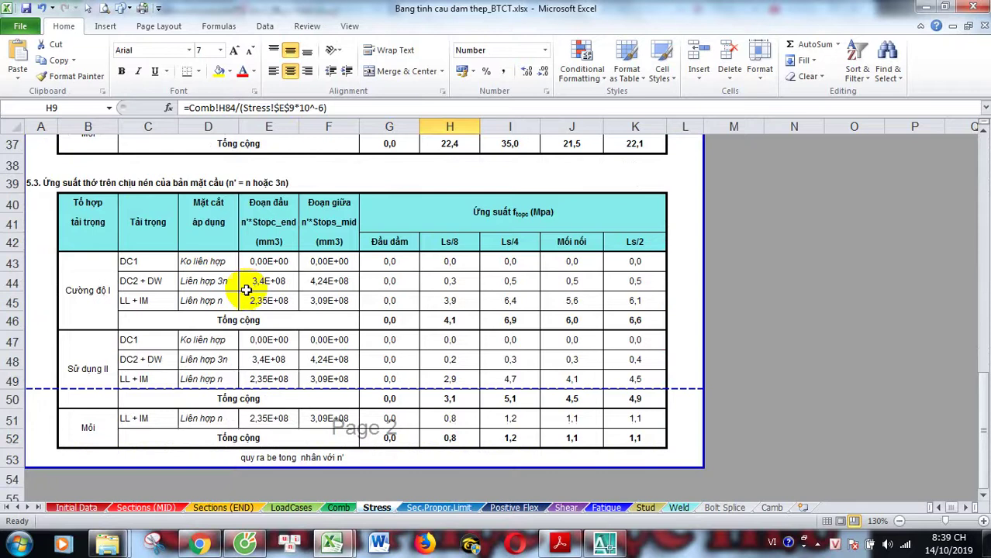
left_click(328, 299)
scroll(364, 356, "down", 1)
scroll(272, 337, "up", 3)
scroll(273, 337, "up", 5)
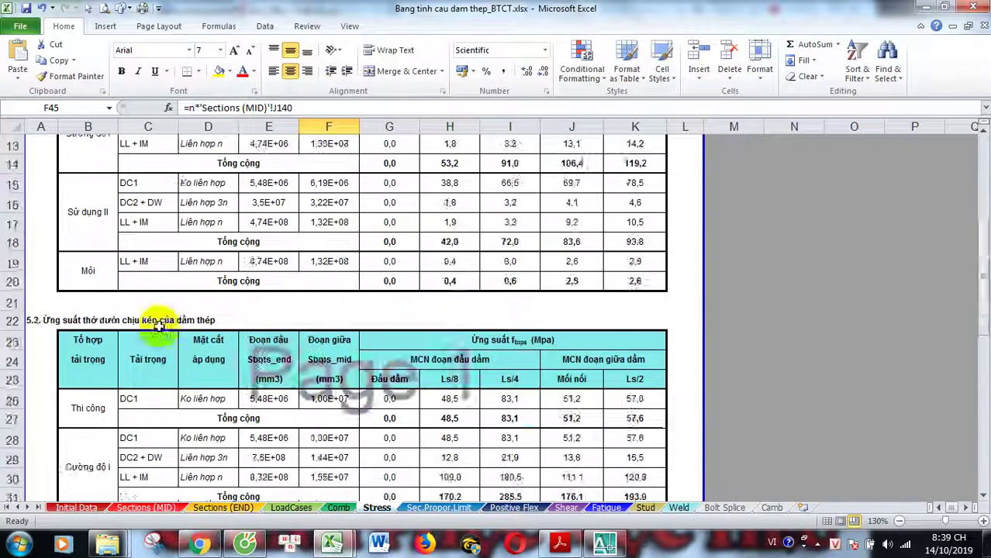
scroll(256, 261, "up", 5)
scroll(205, 319, "down", 3)
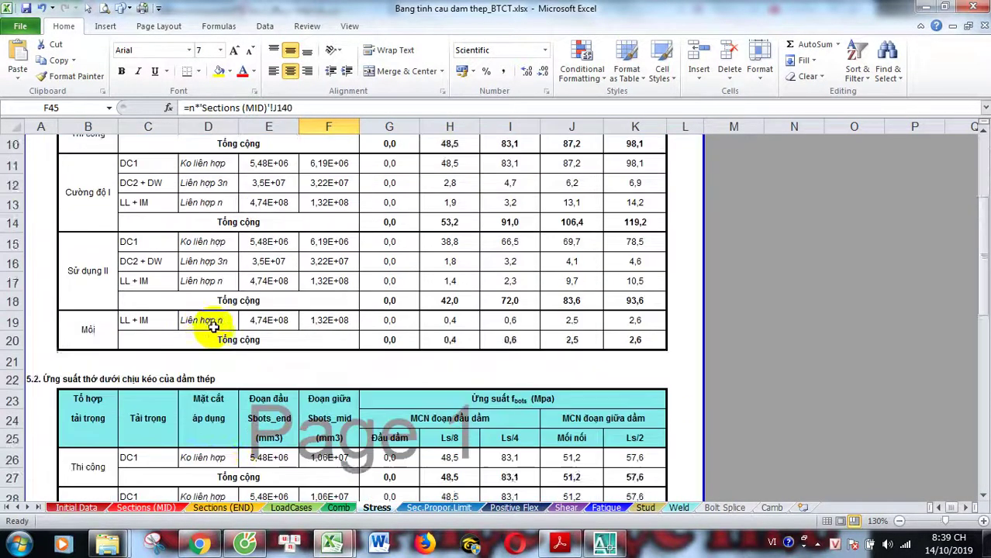
scroll(213, 333, "down", 4)
scroll(202, 356, "down", 3)
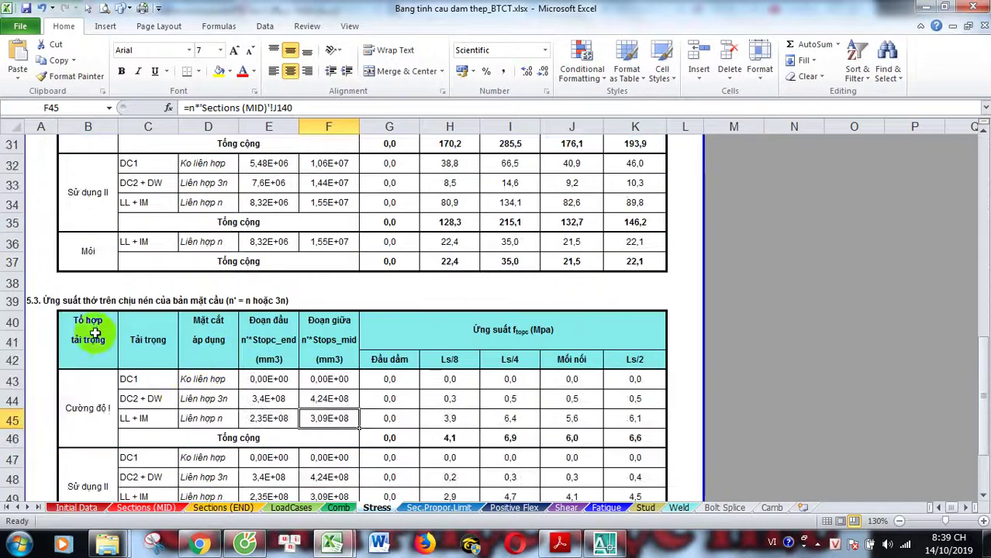
scroll(221, 337, "up", 6)
scroll(221, 339, "up", 4)
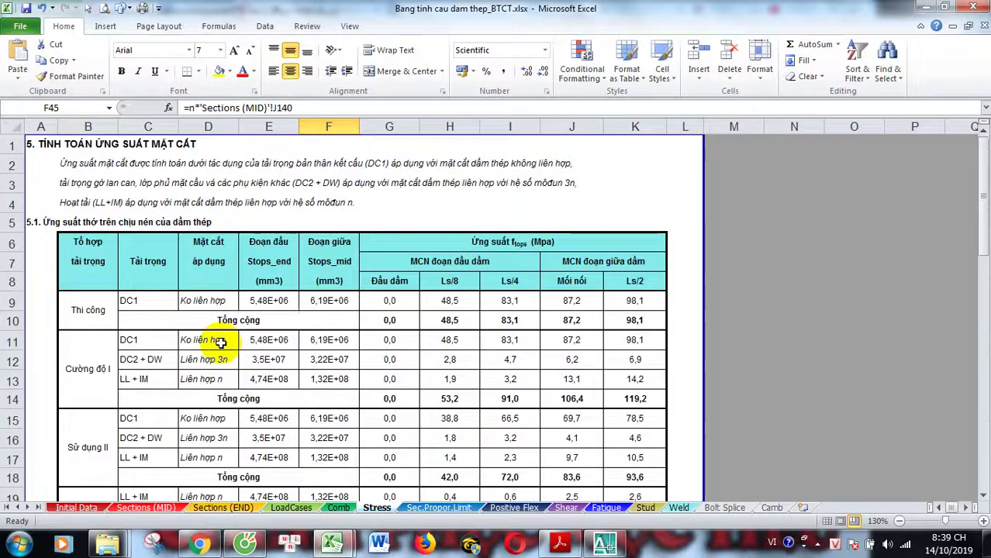
scroll(219, 342, "down", 4)
scroll(219, 344, "up", 2)
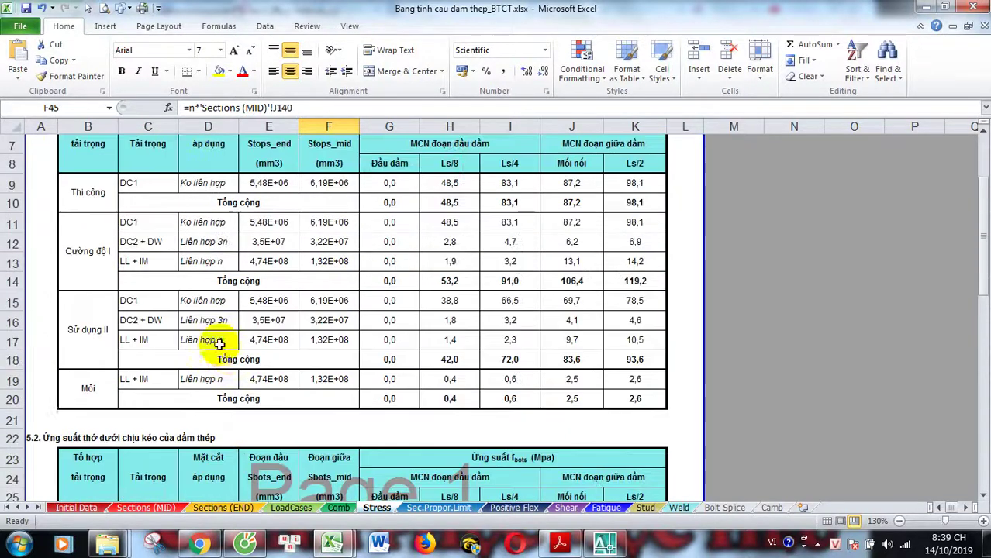
scroll(262, 336, "up", 1)
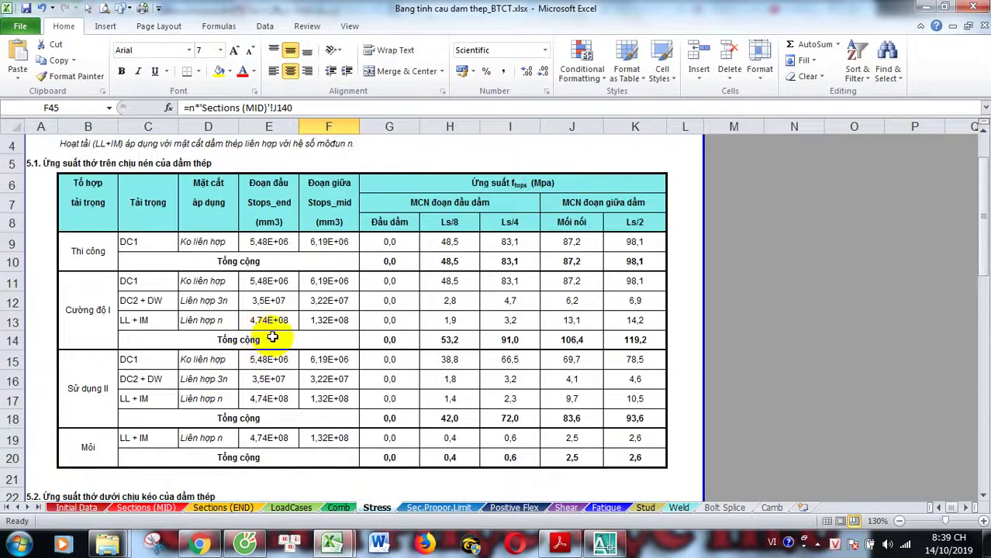
Compare E9 and F9 modulus sources (Sections (END) H68, Sections (MID) H137), then select G9.
left_click(285, 244)
left_click(310, 242)
left_click(280, 242)
left_click(317, 245)
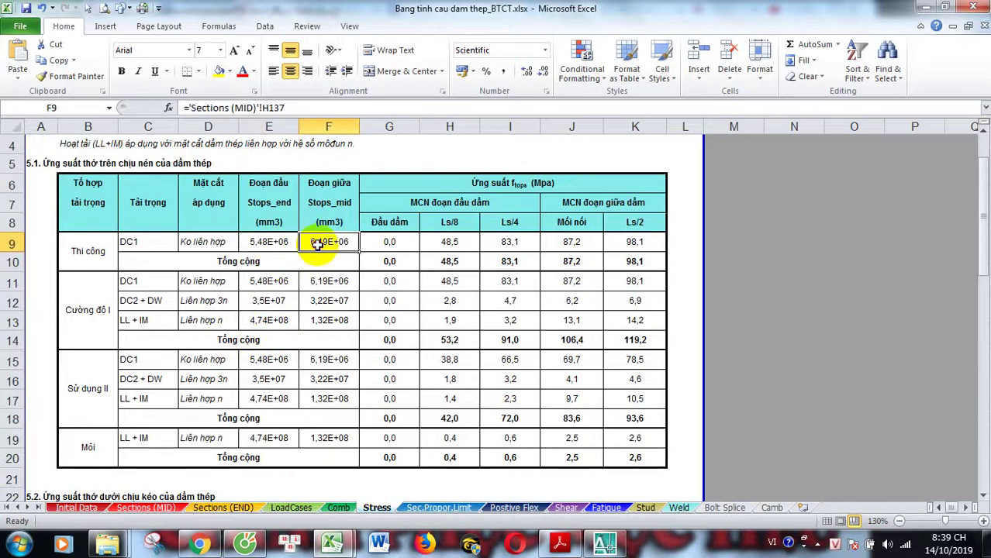
left_click(266, 243)
left_click(318, 243)
left_click(264, 243)
left_click(317, 243)
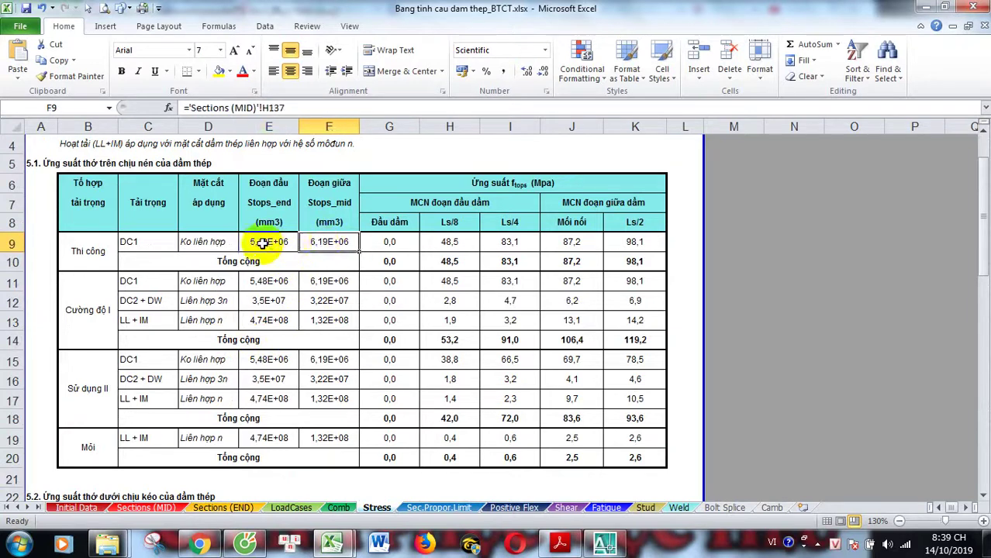
left_click(263, 243)
left_click(316, 244)
left_click(261, 244)
left_click(311, 244)
left_click(264, 243)
left_click(322, 243)
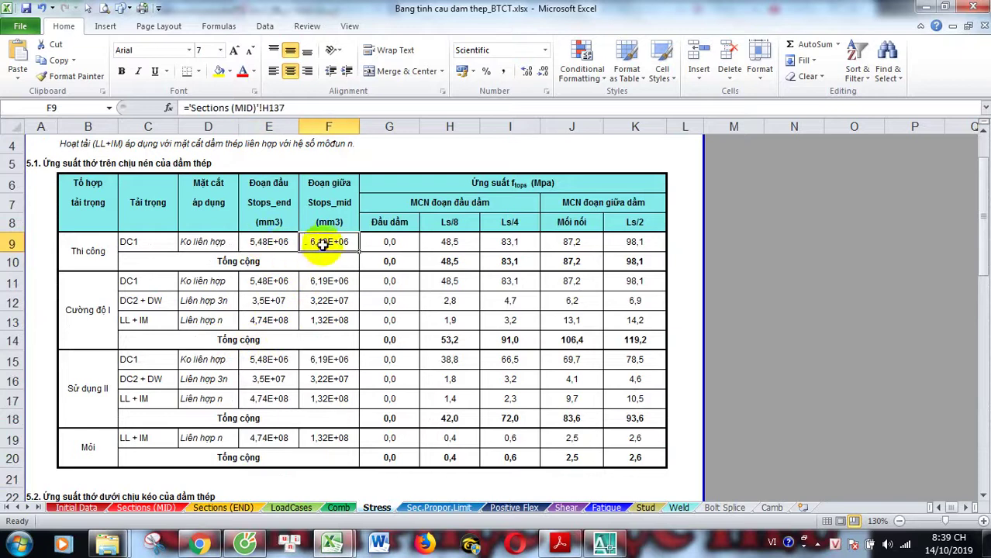
left_click(263, 241)
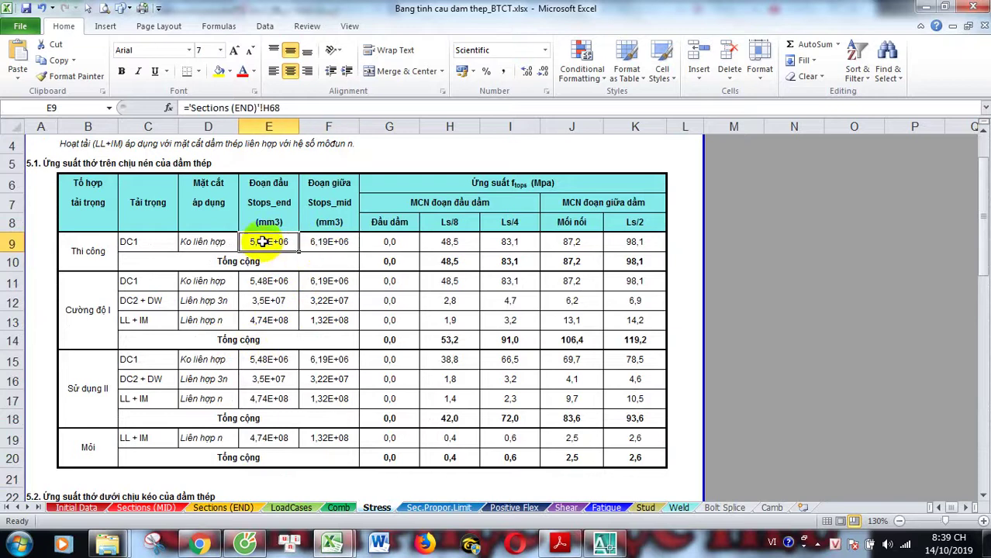
left_click(409, 243)
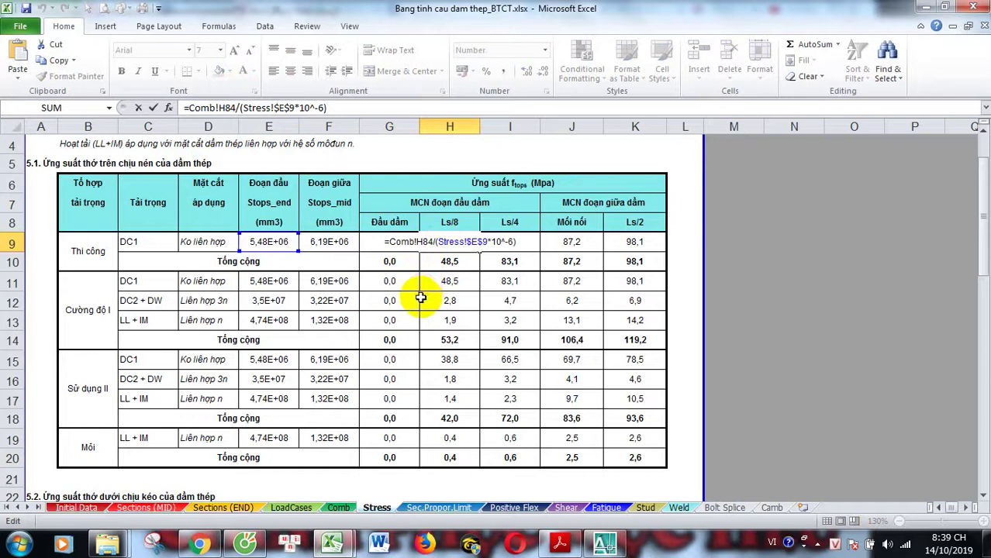
Trace the references of the E9 and H9 stress formulas, leaving H9 at 48,5.
scroll(419, 300, "up", 1)
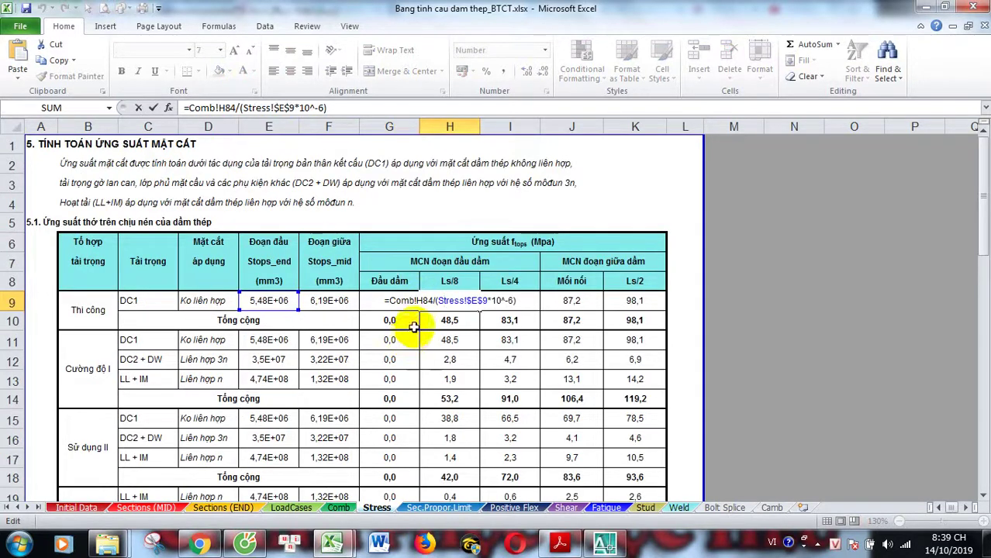
key("Escape")
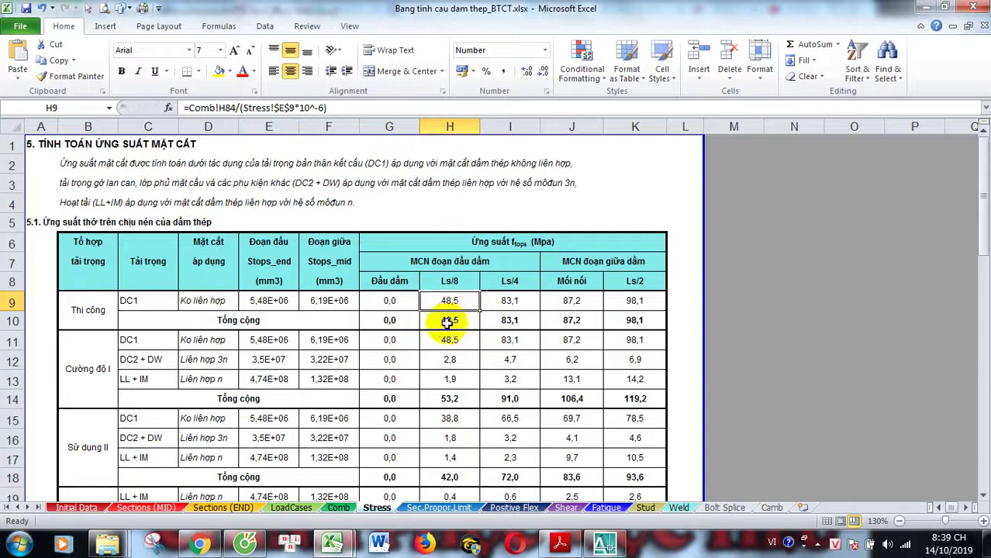
double_click(288, 306)
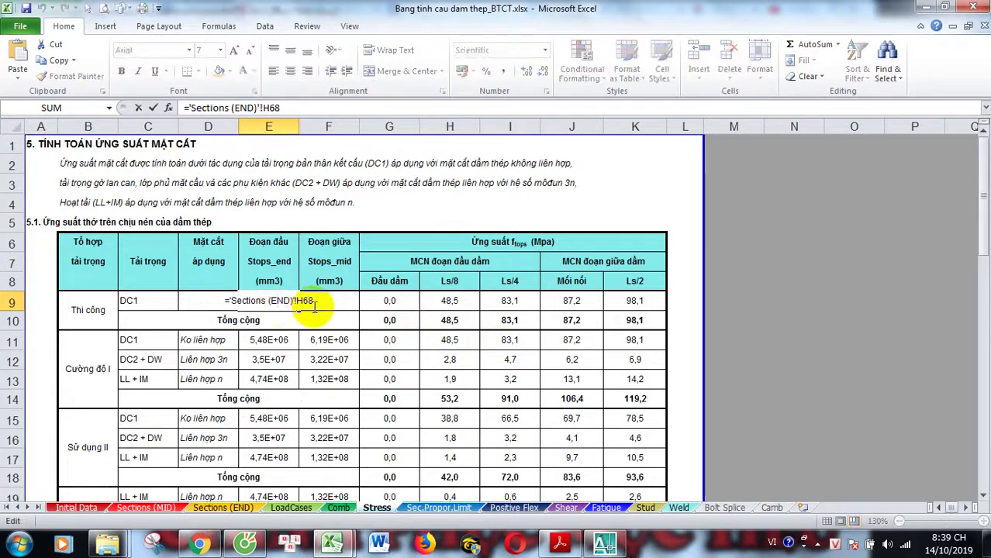
key("Escape")
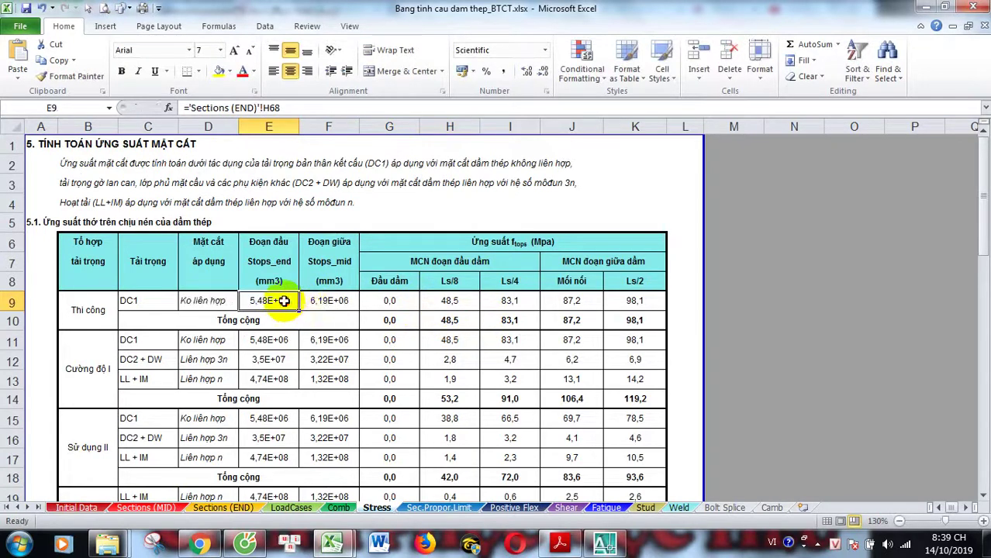
double_click(430, 301)
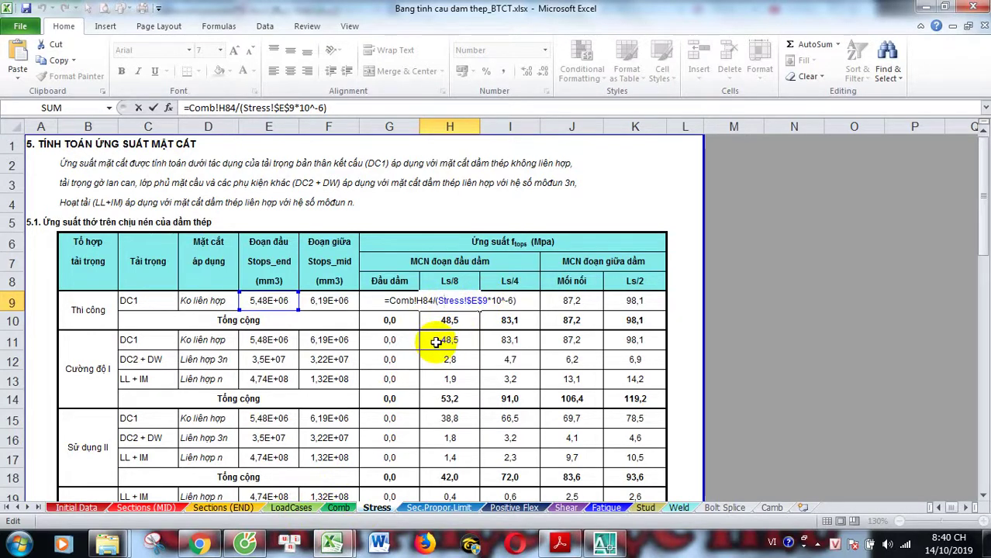
key("Return")
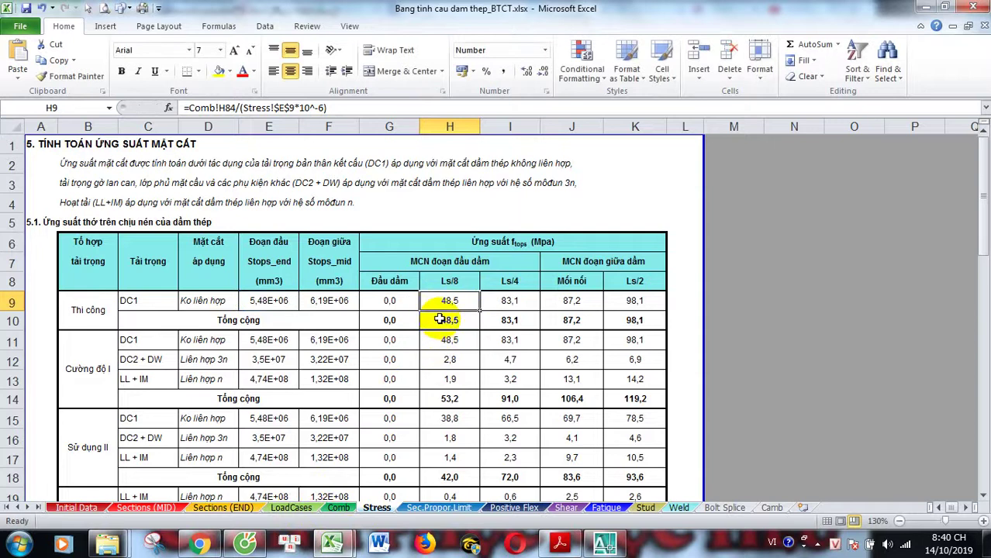
Scroll down to the section 5.3 deck-top stress table in rows 39–52.
scroll(434, 321, "down", 1)
scroll(418, 326, "down", 2)
scroll(419, 345, "down", 5)
scroll(407, 372, "down", 5)
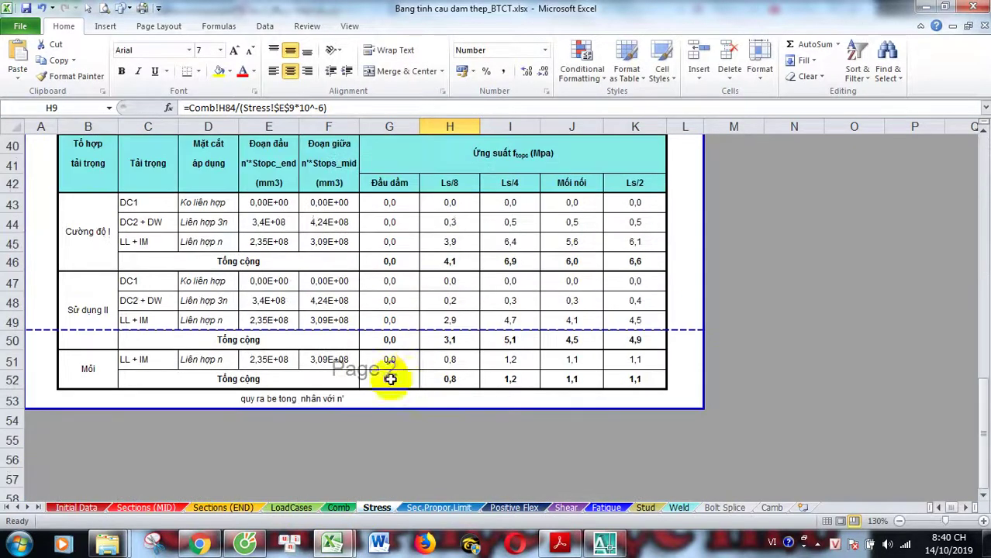
scroll(310, 419, "down", 3)
scroll(264, 481, "up", 3)
scroll(356, 489, "up", 1)
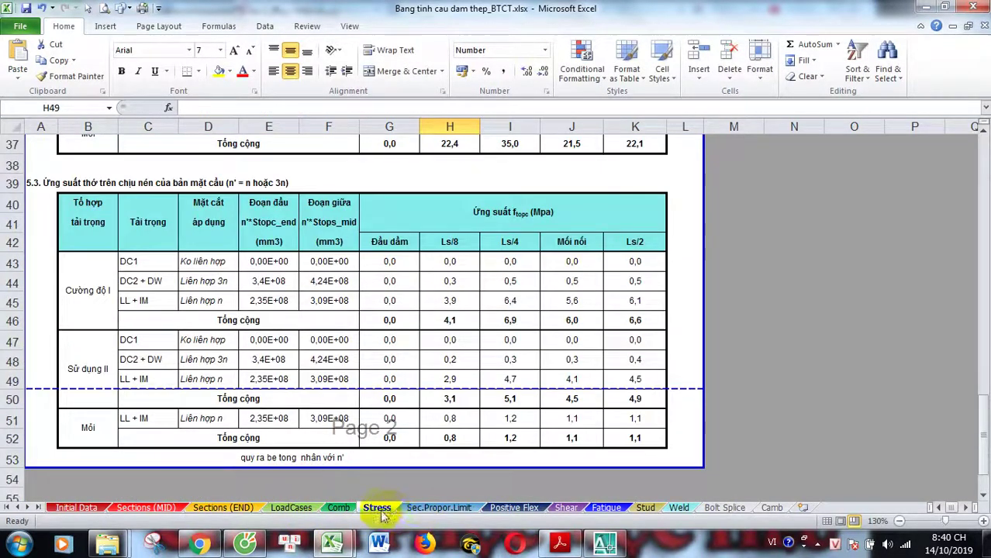
Switch to the Sec.Propor.Limit sheet and select F7 on the Iy definition line.
left_click(419, 507)
scroll(333, 418, "up", 10)
scroll(326, 411, "up", 6)
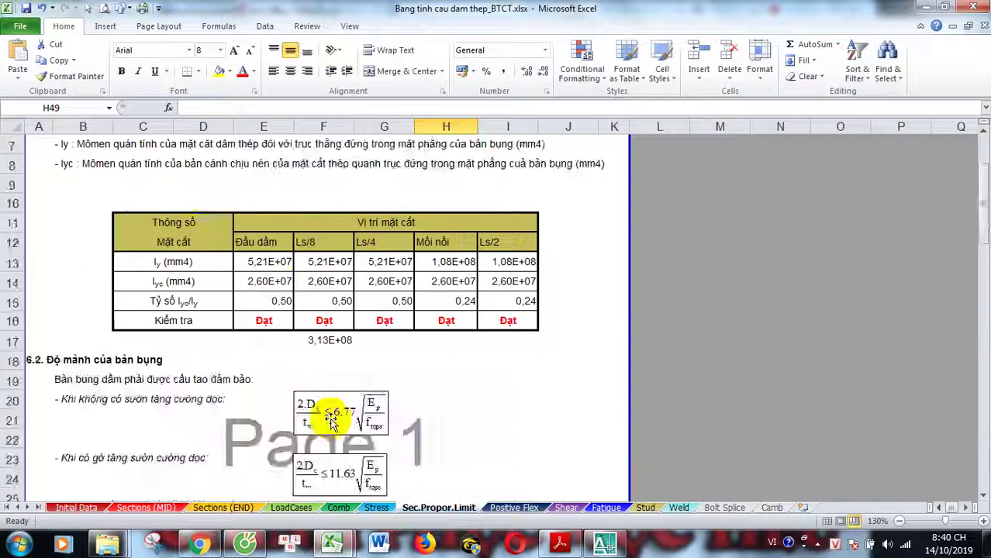
scroll(303, 383, "up", 2)
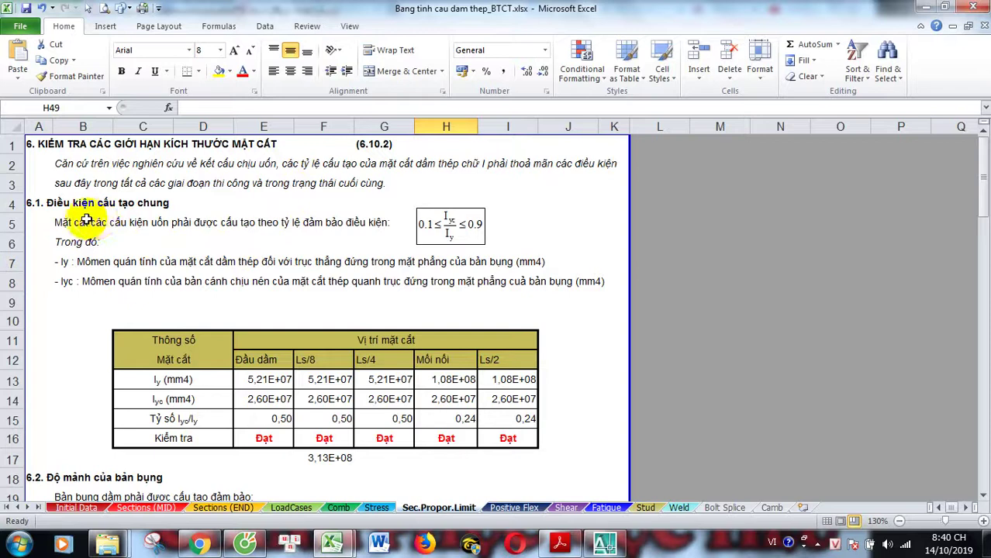
left_click_drag(86, 221, 262, 279)
scroll(263, 283, "down", 1)
left_click(332, 203)
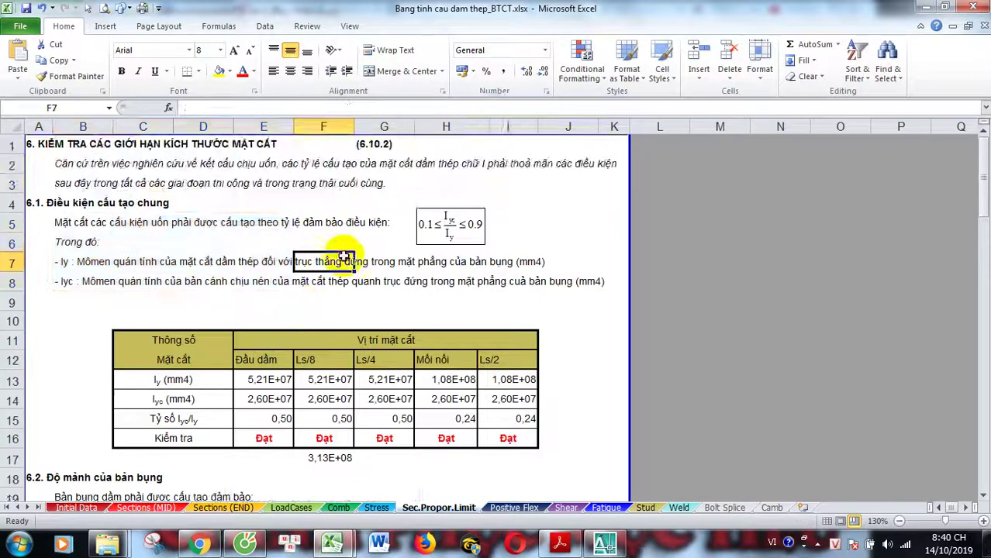
Scroll through the web and flange proportion checks in sections 6.1–6.3.2, all marked Đạt.
scroll(166, 263, "up", 1)
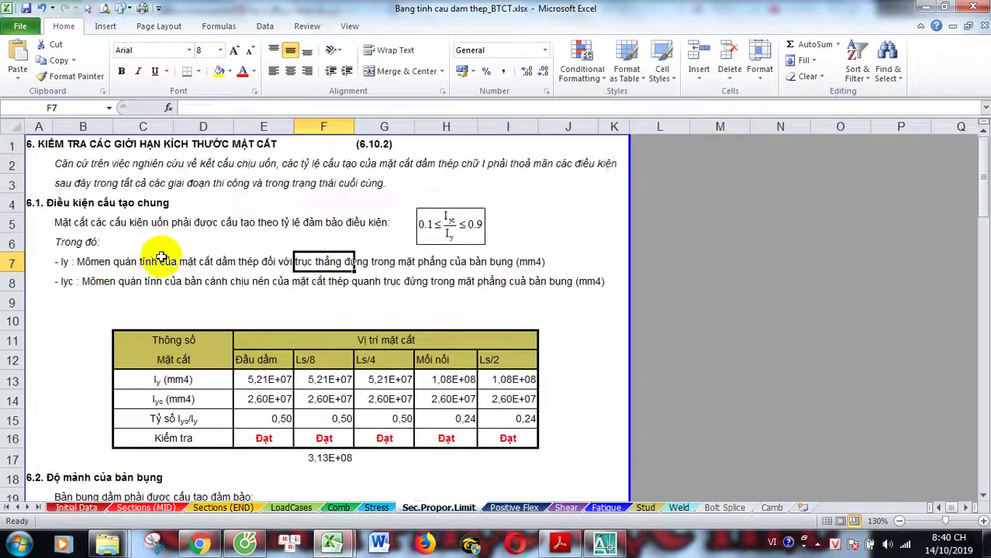
scroll(116, 268, "down", 1)
scroll(99, 269, "down", 1)
scroll(221, 327, "up", 2)
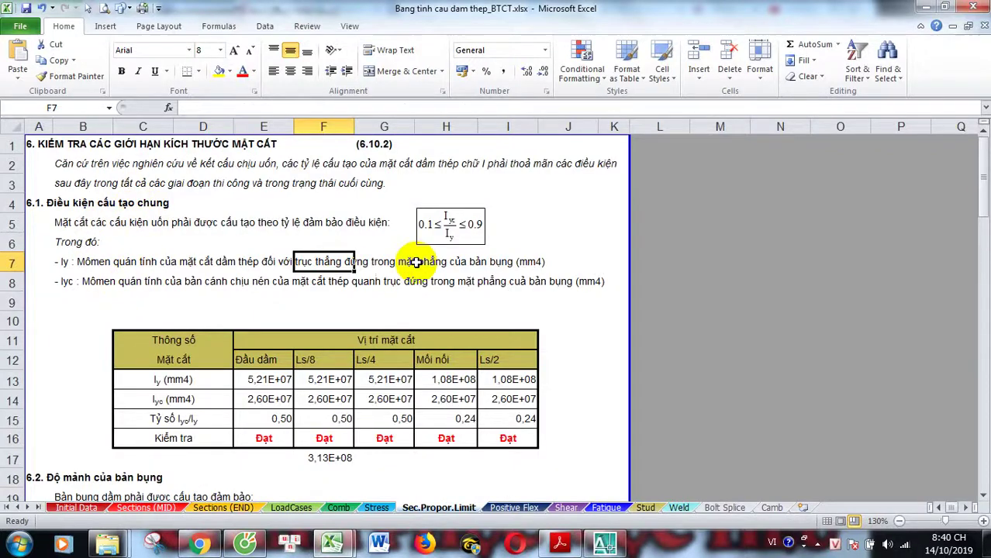
scroll(404, 270, "down", 1)
scroll(294, 307, "down", 1)
scroll(317, 298, "up", 1)
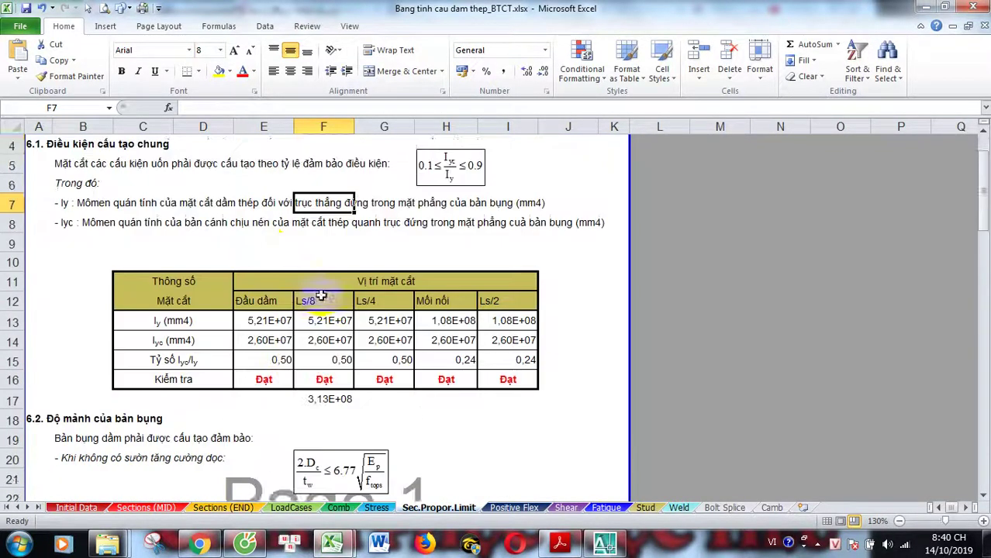
scroll(267, 310, "up", 1)
scroll(267, 307, "down", 5)
scroll(244, 307, "down", 4)
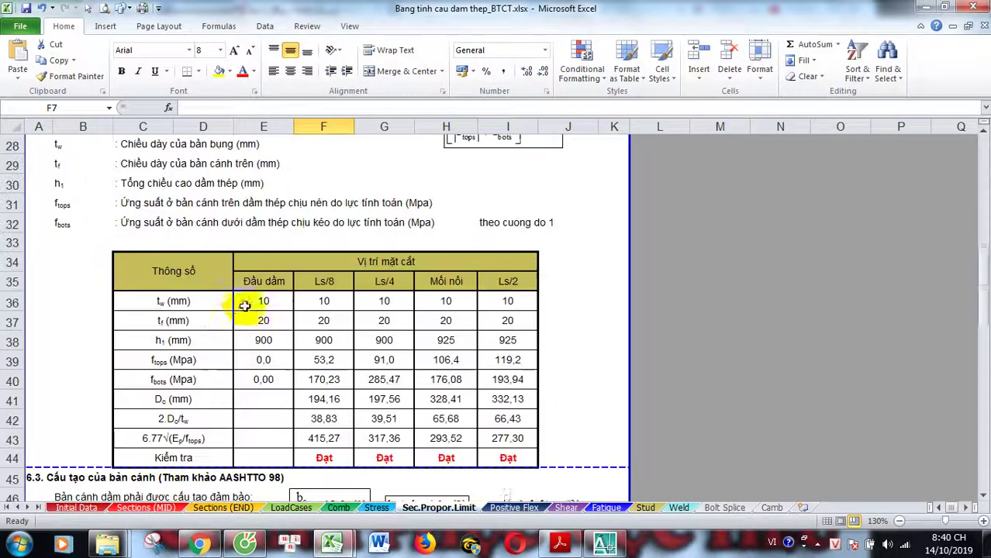
scroll(237, 319, "down", 4)
scroll(128, 320, "up", 6)
scroll(136, 333, "up", 7)
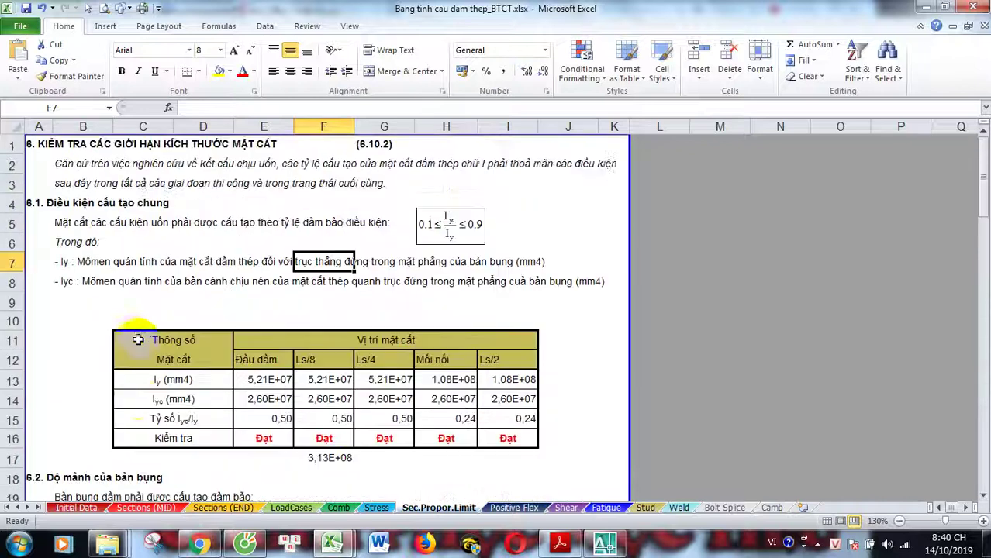
scroll(151, 294, "down", 6)
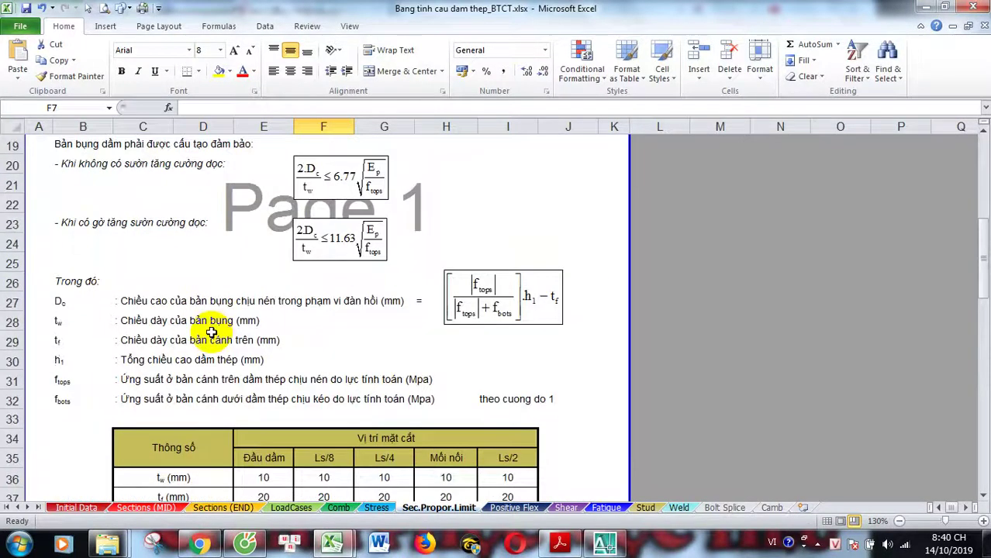
scroll(140, 302, "up", 3)
scroll(155, 310, "down", 5)
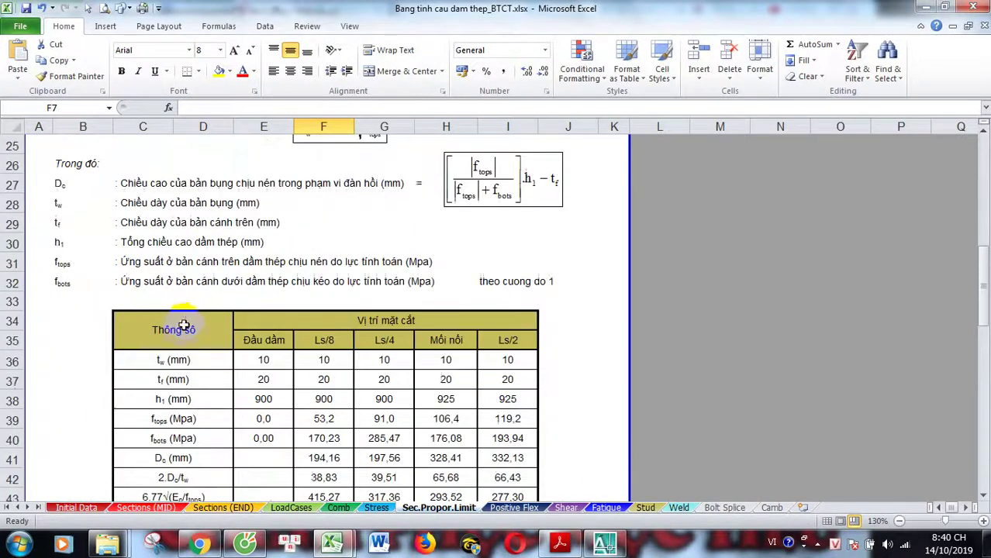
scroll(194, 329, "up", 3)
scroll(233, 326, "up", 2)
scroll(233, 325, "up", 1)
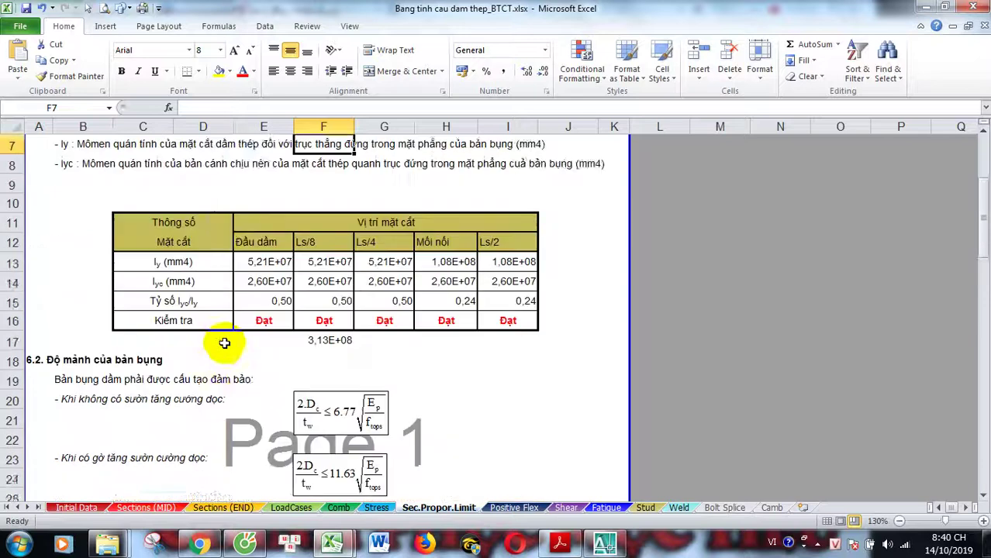
scroll(233, 325, "up", 2)
scroll(230, 300, "down", 1)
scroll(229, 306, "down", 4)
scroll(228, 316, "up", 4)
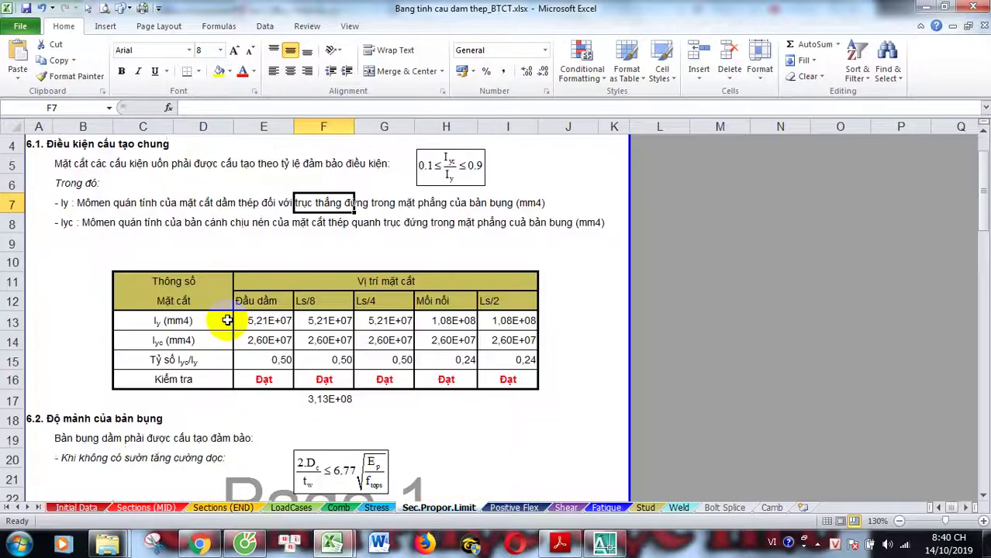
scroll(225, 319, "down", 5)
scroll(221, 326, "down", 1)
scroll(219, 331, "down", 4)
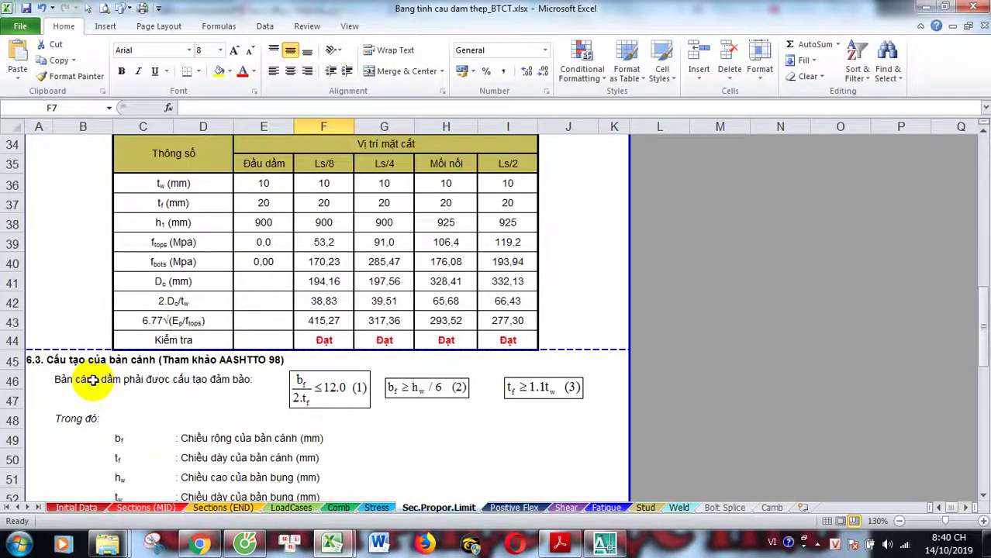
scroll(314, 384, "down", 3)
scroll(310, 256, "down", 3)
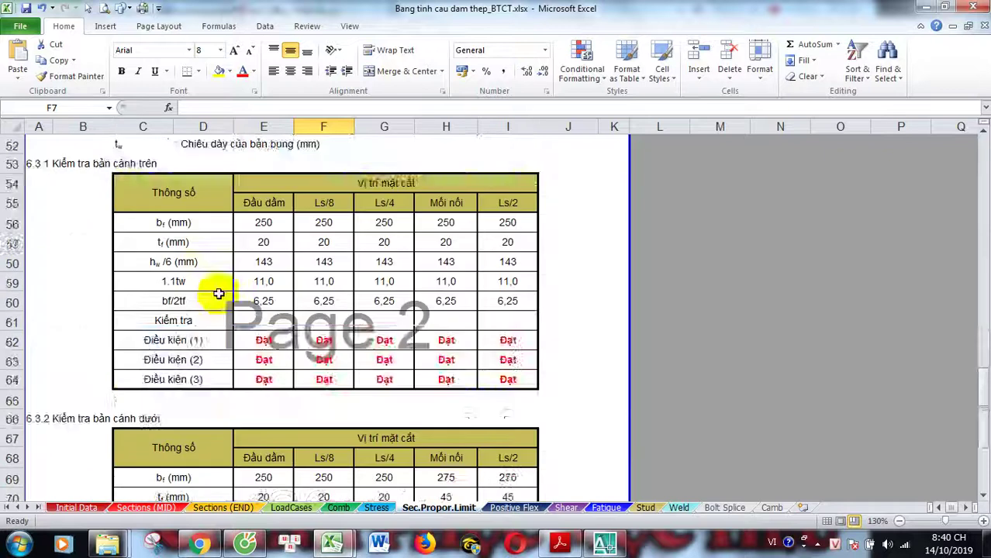
scroll(218, 326, "up", 3)
scroll(247, 303, "up", 2)
scroll(247, 306, "down", 4)
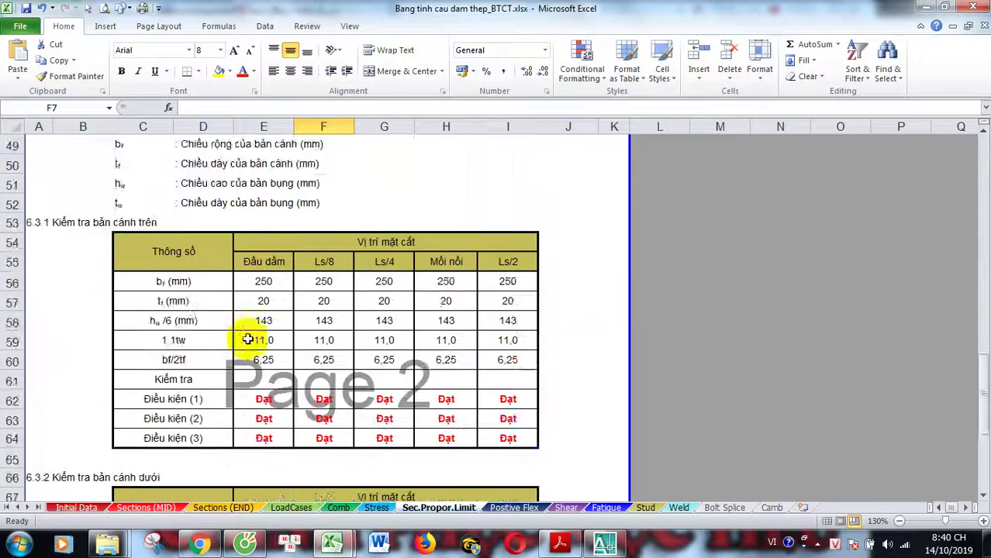
scroll(233, 318, "down", 2)
scroll(205, 342, "down", 3)
scroll(75, 268, "up", 1)
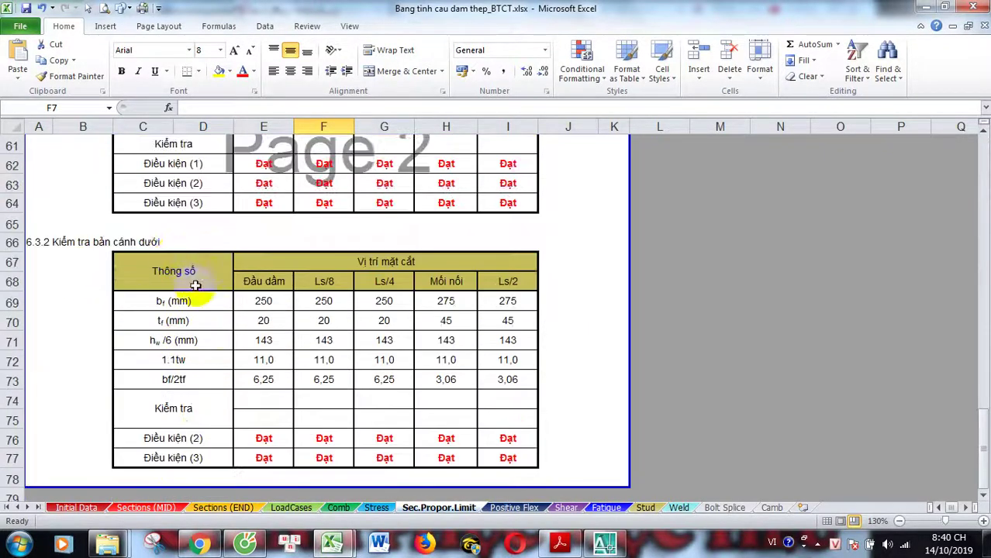
scroll(210, 310, "down", 5)
scroll(225, 348, "up", 12)
scroll(221, 376, "up", 5)
scroll(221, 377, "up", 8)
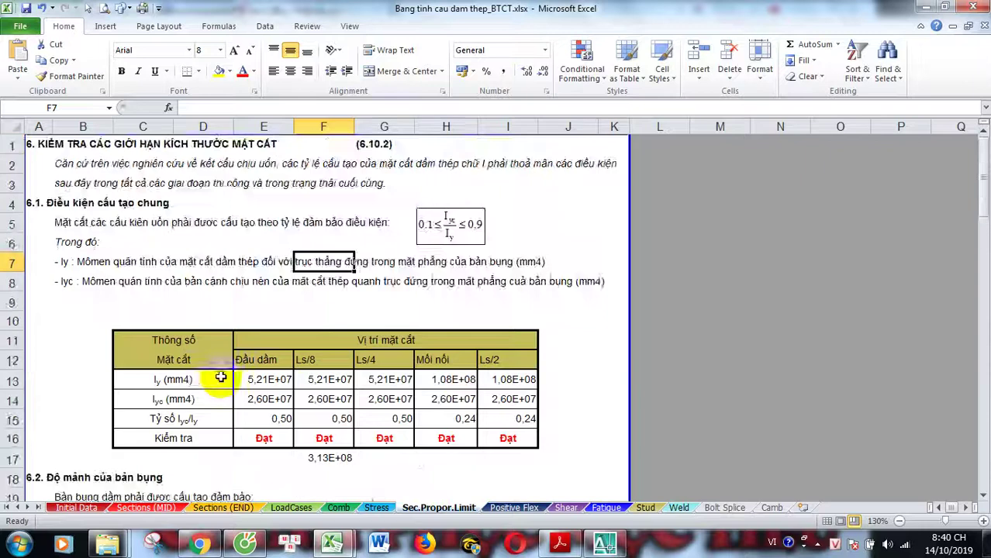
scroll(221, 376, "down", 14)
scroll(220, 376, "down", 2)
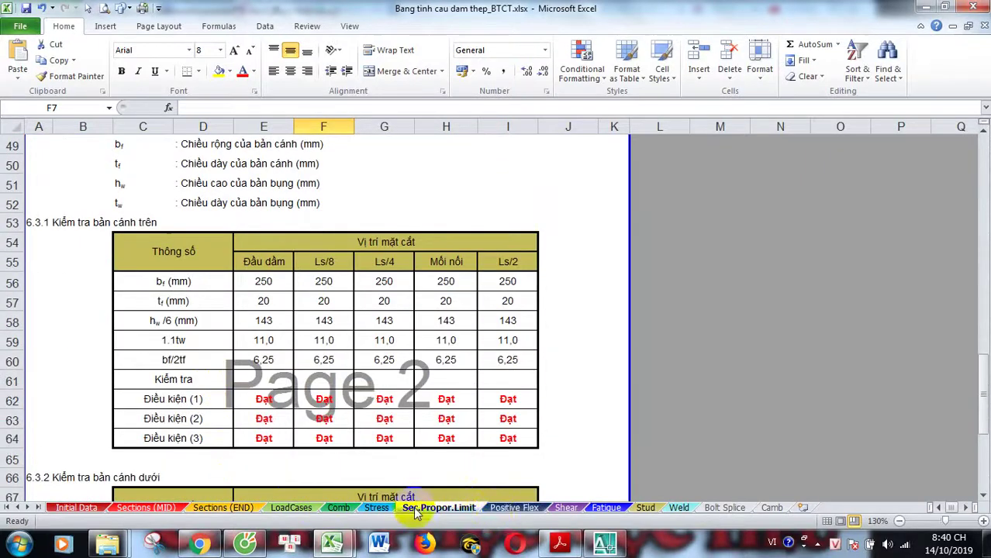
Glance at the Sections (MID) sheet, then return to the top of Sec.Propor.Limit.
left_click(130, 509)
scroll(131, 517, "up", 3)
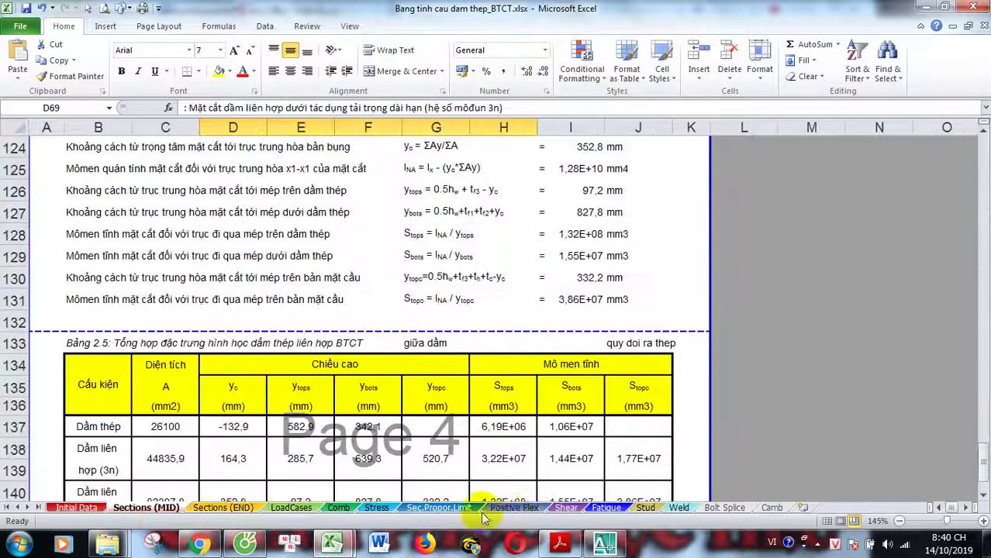
left_click(446, 508)
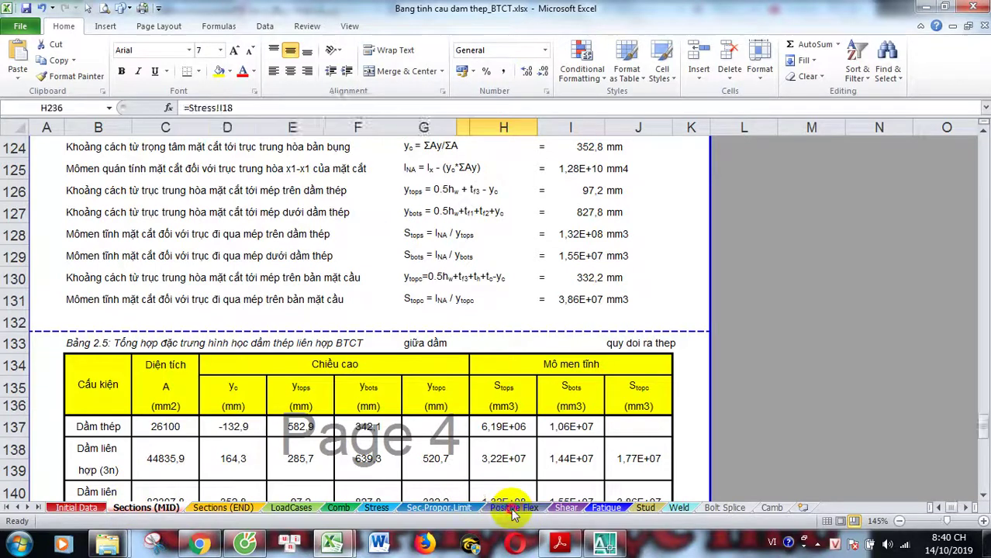
scroll(420, 516, "up", 1)
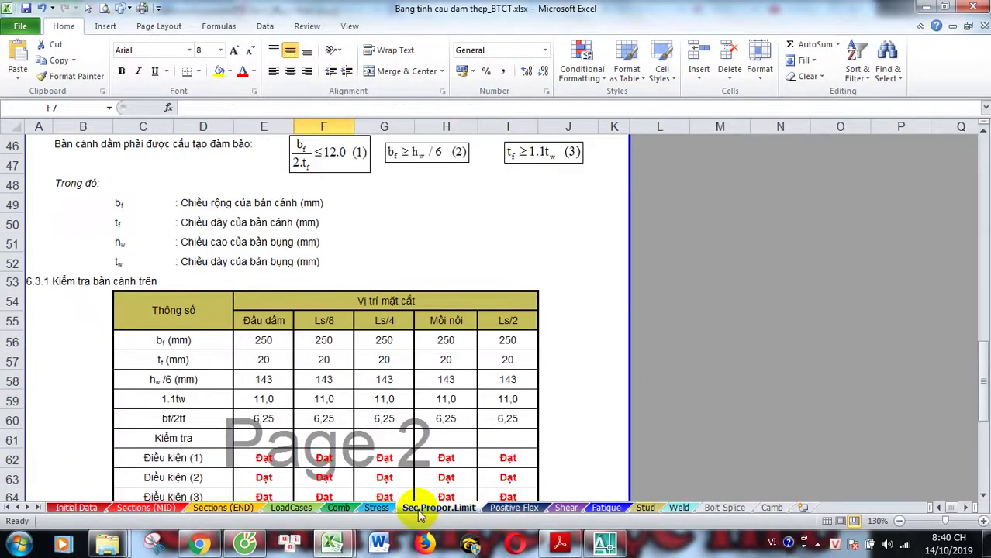
scroll(418, 465, "up", 4)
scroll(227, 336, "up", 9)
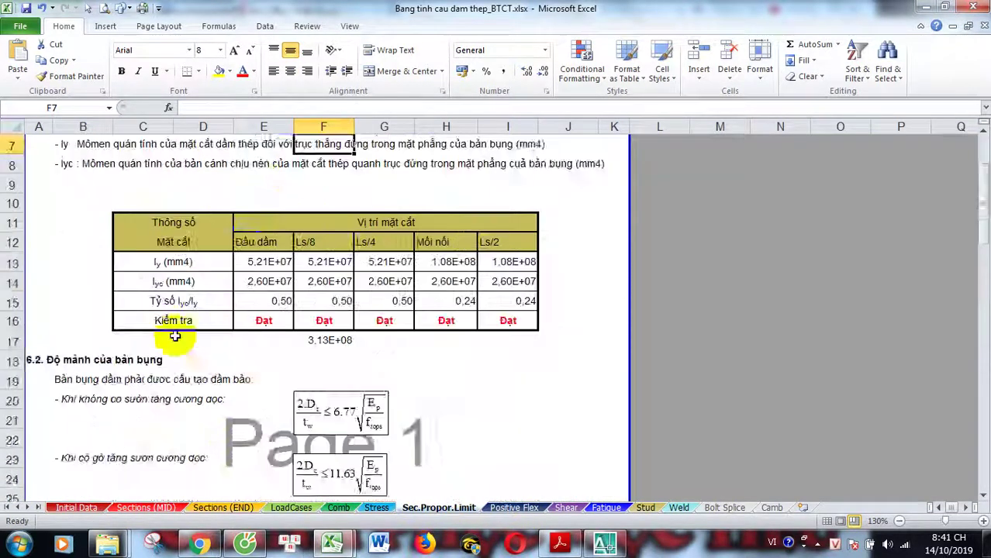
scroll(310, 318, "up", 3)
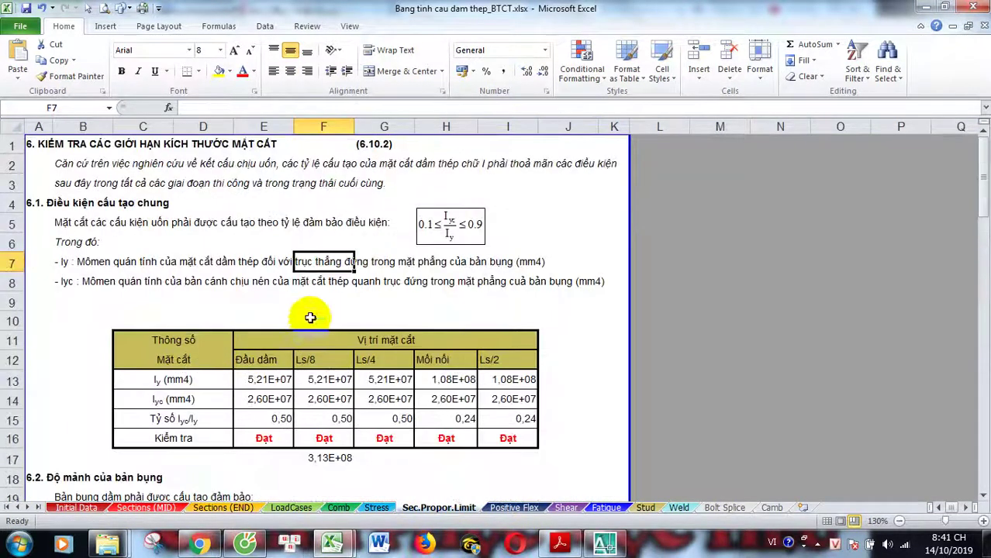
Check cells H7 and E7 of the Iy definition, then scroll through the proportion checks again.
left_click(432, 263)
left_click(266, 265)
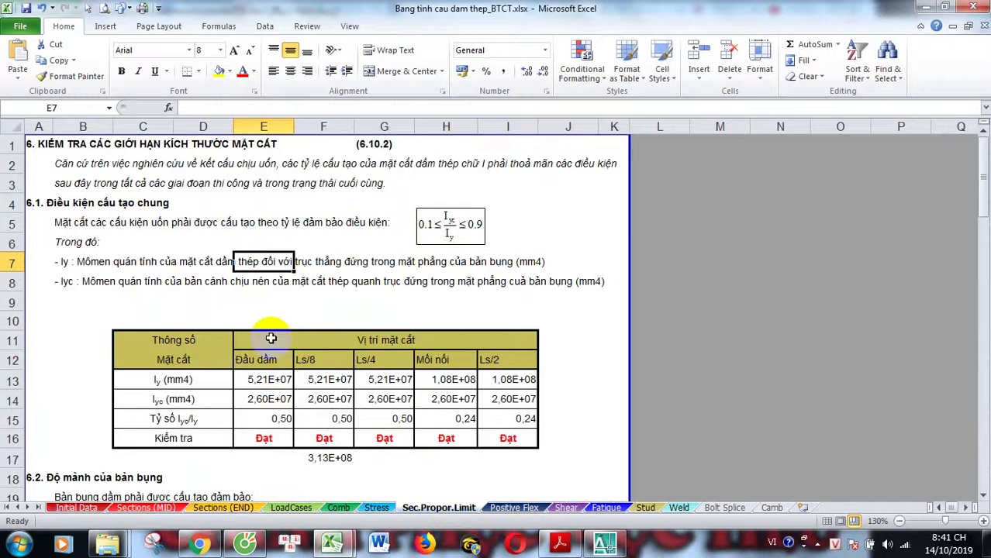
scroll(272, 344, "down", 2)
scroll(275, 372, "down", 4)
scroll(261, 400, "down", 5)
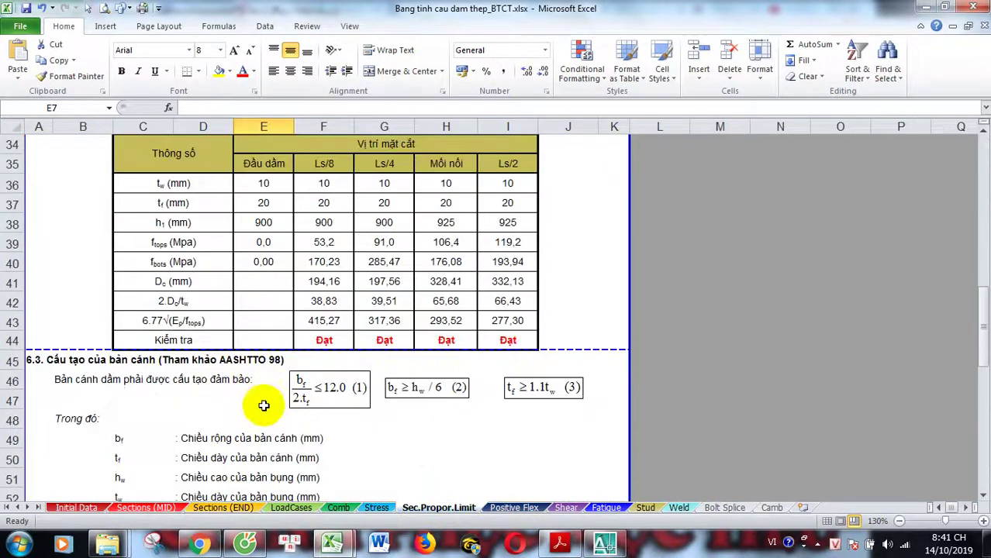
scroll(261, 415, "up", 6)
scroll(264, 425, "down", 11)
scroll(264, 425, "down", 10)
scroll(263, 427, "up", 5)
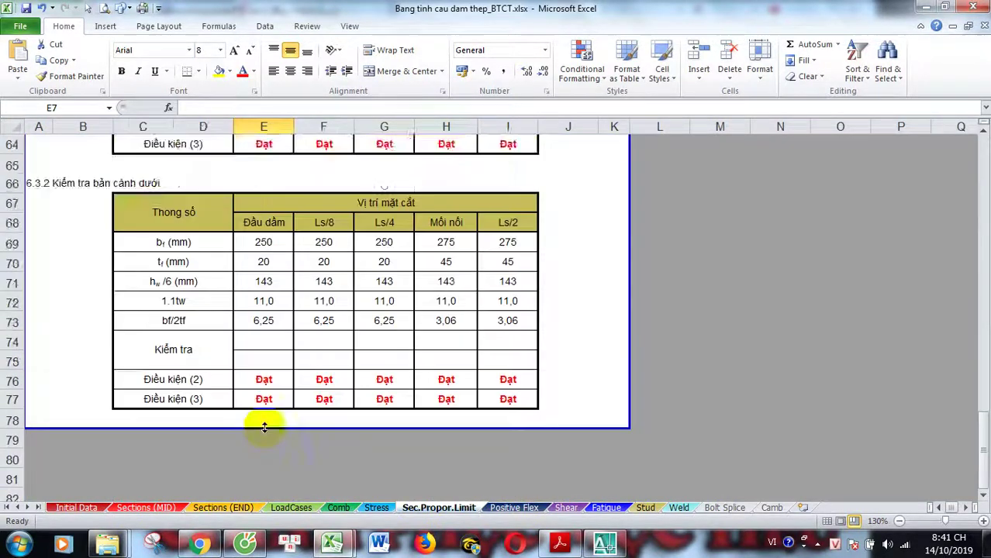
scroll(263, 421, "up", 4)
left_click(520, 509)
scroll(137, 376, "up", 6)
scroll(150, 376, "up", 6)
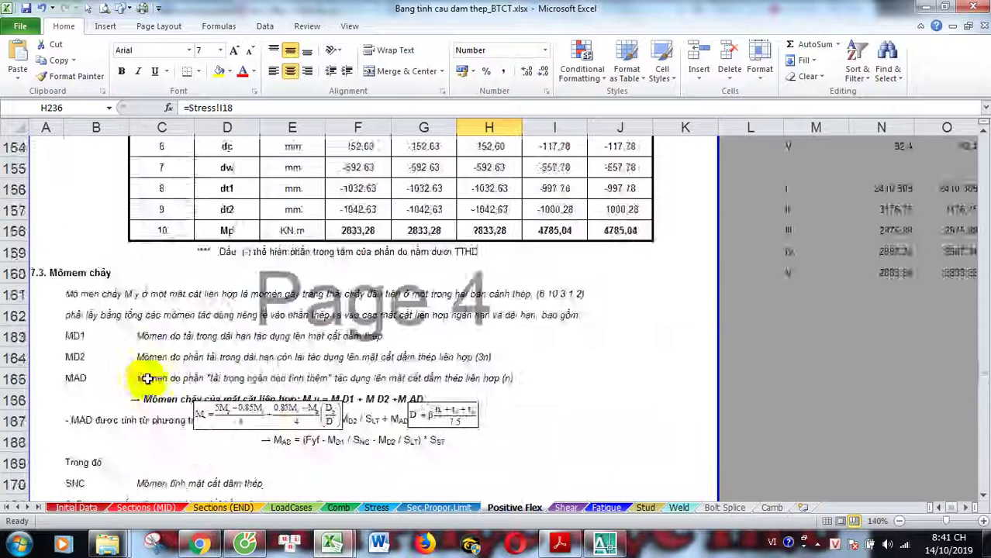
scroll(151, 365, "up", 12)
scroll(157, 375, "up", 7)
scroll(157, 375, "up", 4)
scroll(924, 225, "up", 14)
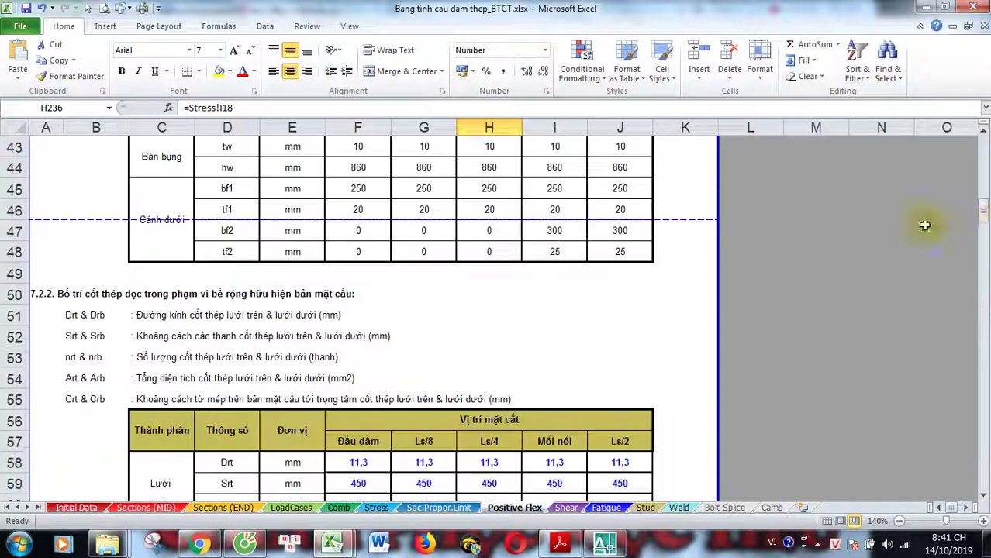
left_click_drag(982, 221, 980, 133)
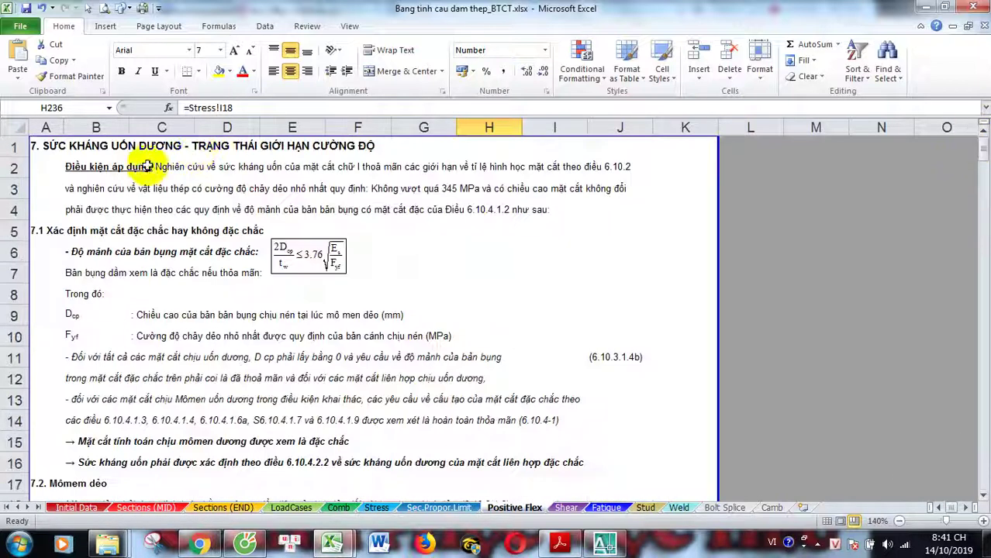
left_click(68, 146)
left_click_drag(68, 146, 418, 254)
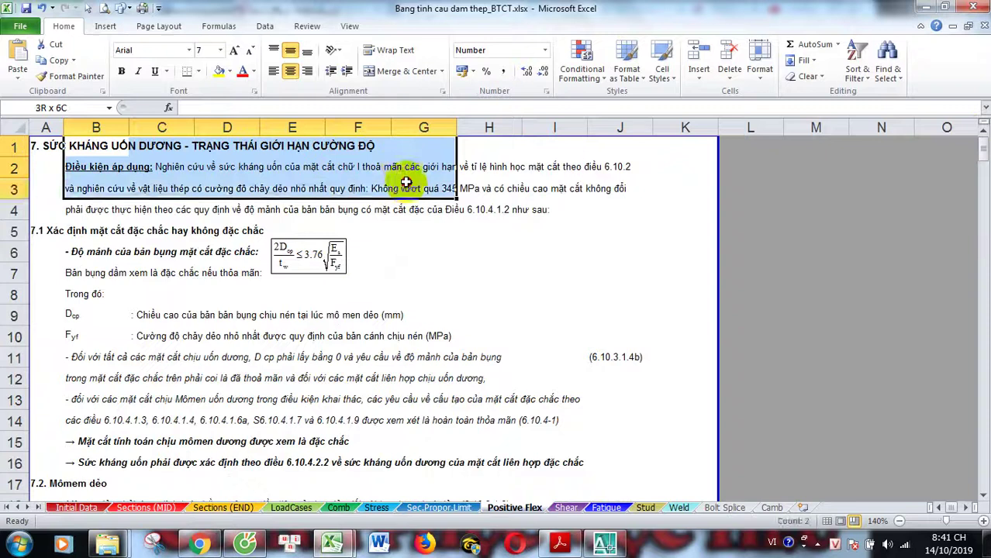
left_click(542, 293)
scroll(264, 287, "down", 4)
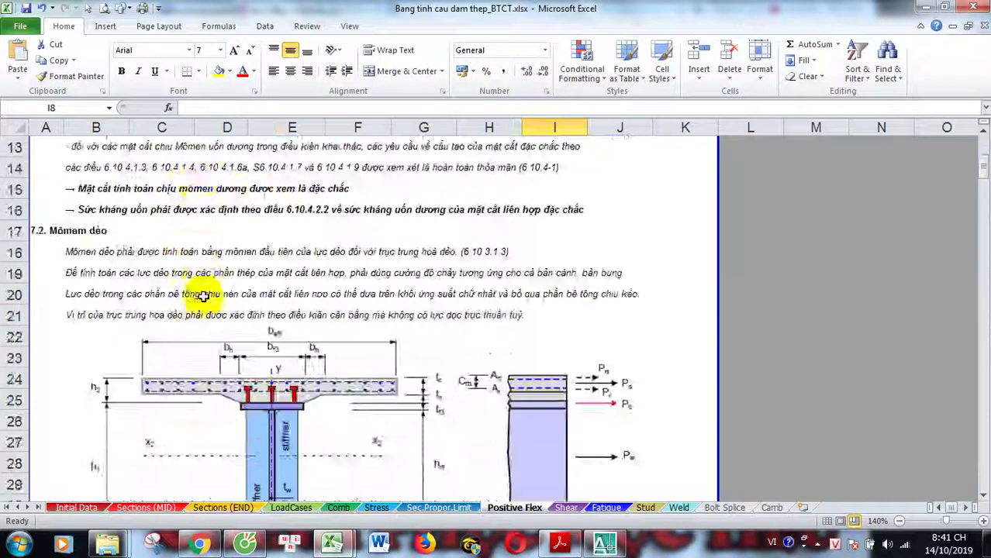
scroll(204, 303, "down", 3)
scroll(204, 303, "down", 2)
scroll(204, 302, "up", 6)
scroll(203, 303, "up", 3)
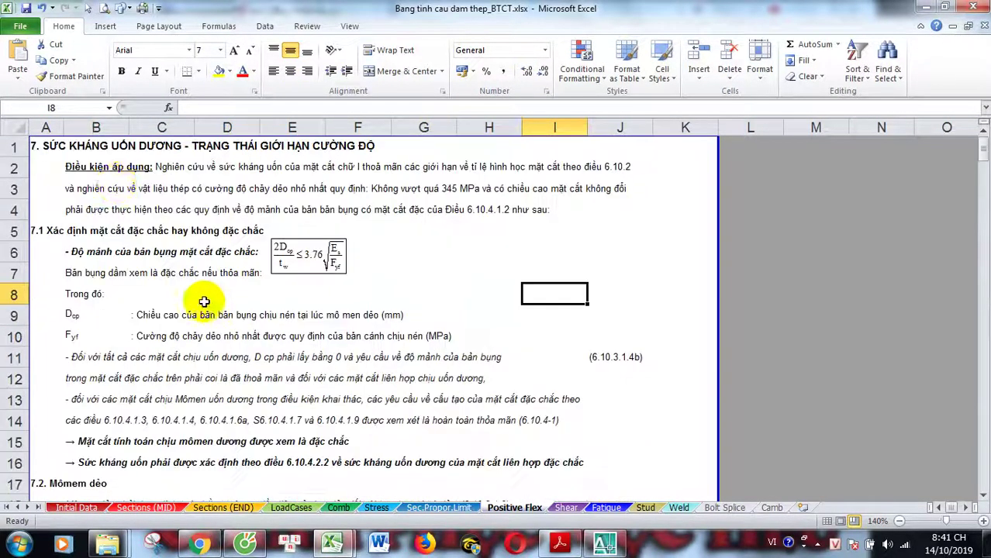
scroll(221, 252, "down", 9)
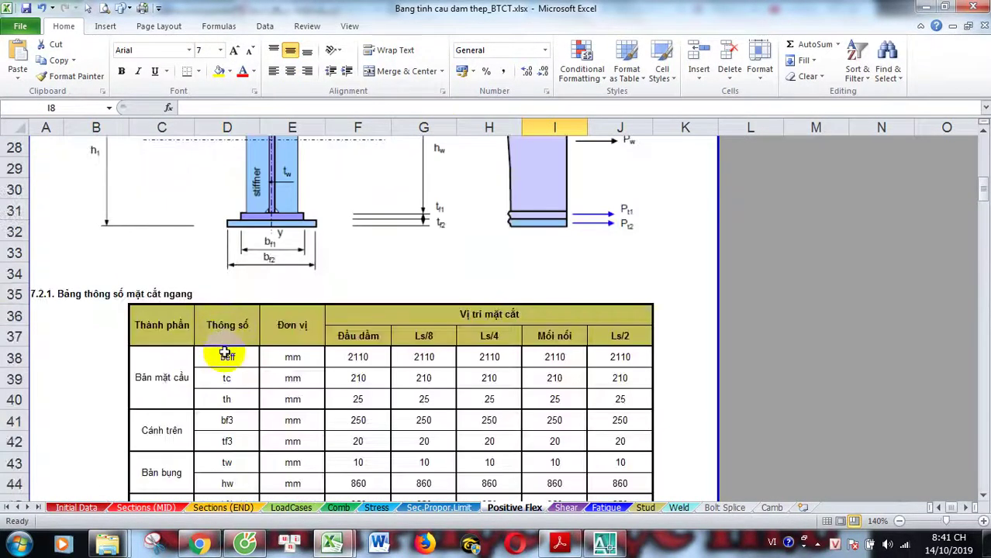
scroll(225, 352, "up", 5)
scroll(224, 352, "down", 6)
scroll(225, 352, "down", 1)
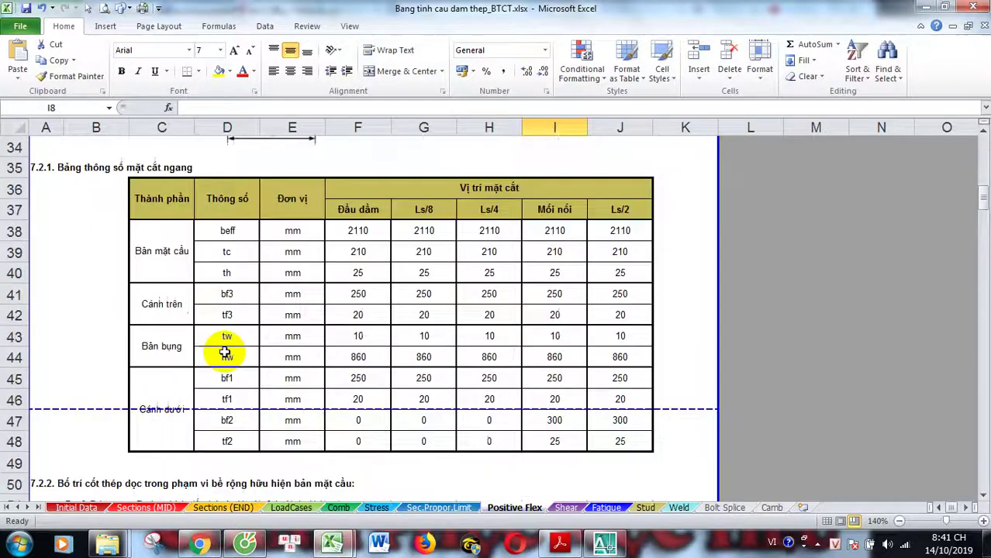
scroll(225, 353, "down", 5)
scroll(224, 353, "down", 5)
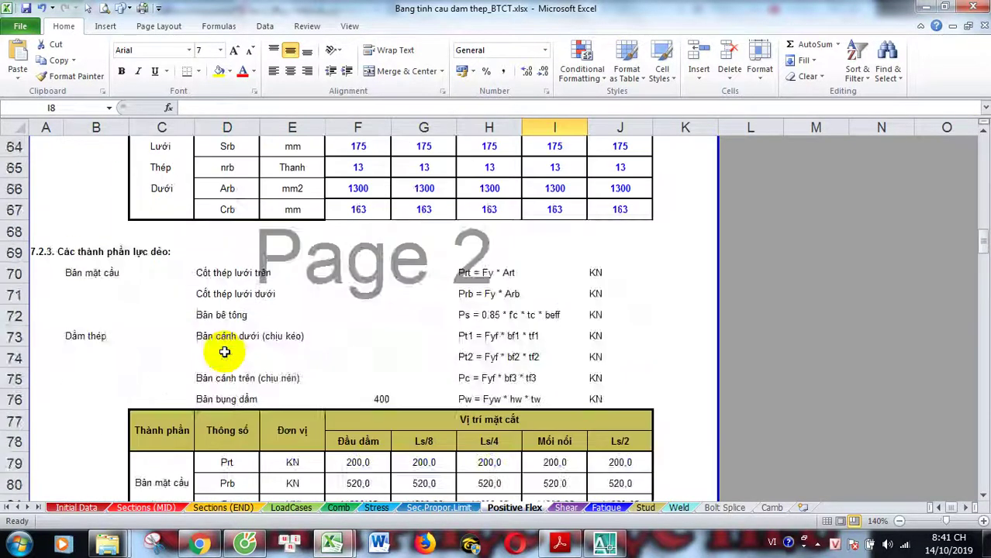
scroll(225, 353, "up", 4)
scroll(225, 353, "up", 3)
scroll(172, 350, "down", 3)
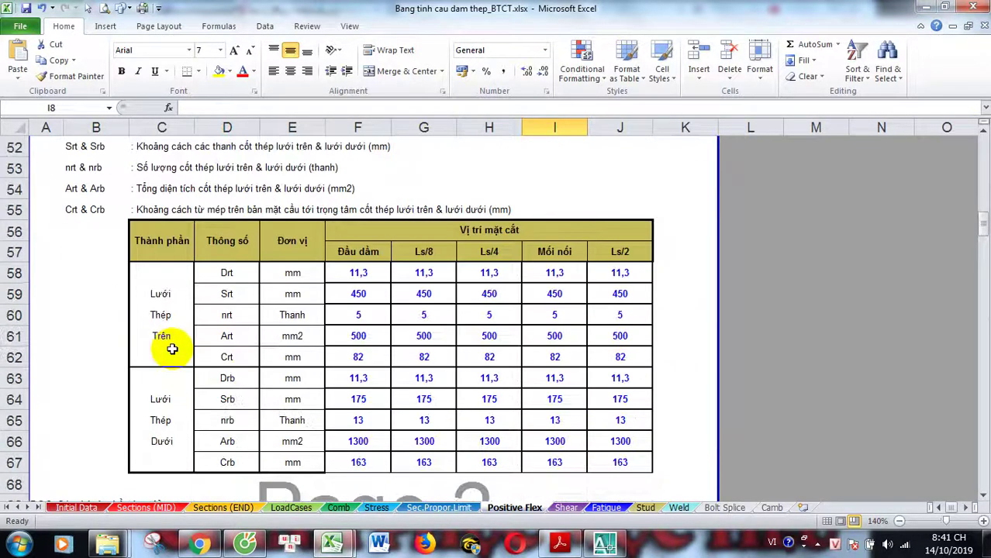
scroll(172, 350, "down", 5)
scroll(172, 350, "down", 3)
scroll(186, 353, "down", 4)
scroll(193, 351, "up", 5)
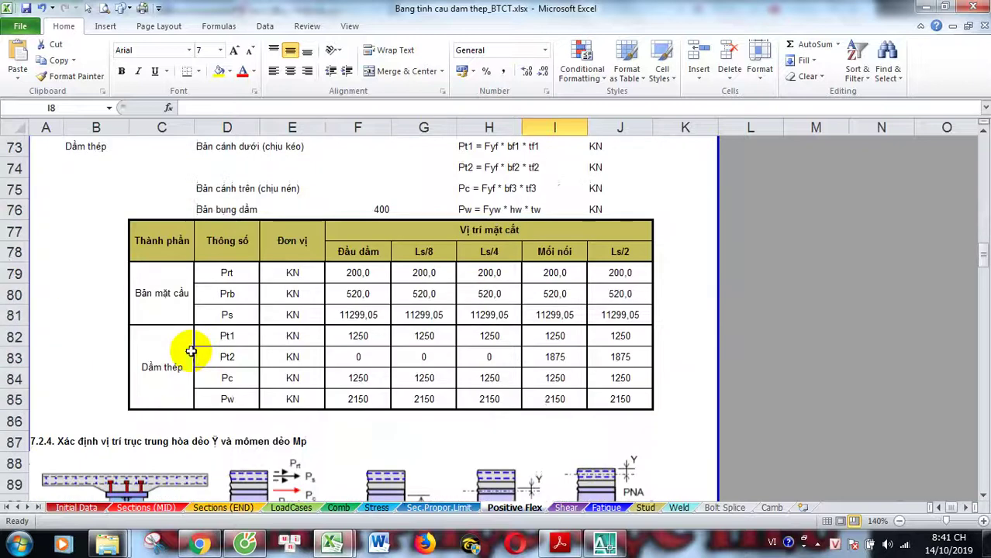
scroll(190, 233, "up", 3)
scroll(195, 345, "down", 4)
scroll(200, 355, "down", 8)
scroll(200, 355, "up", 5)
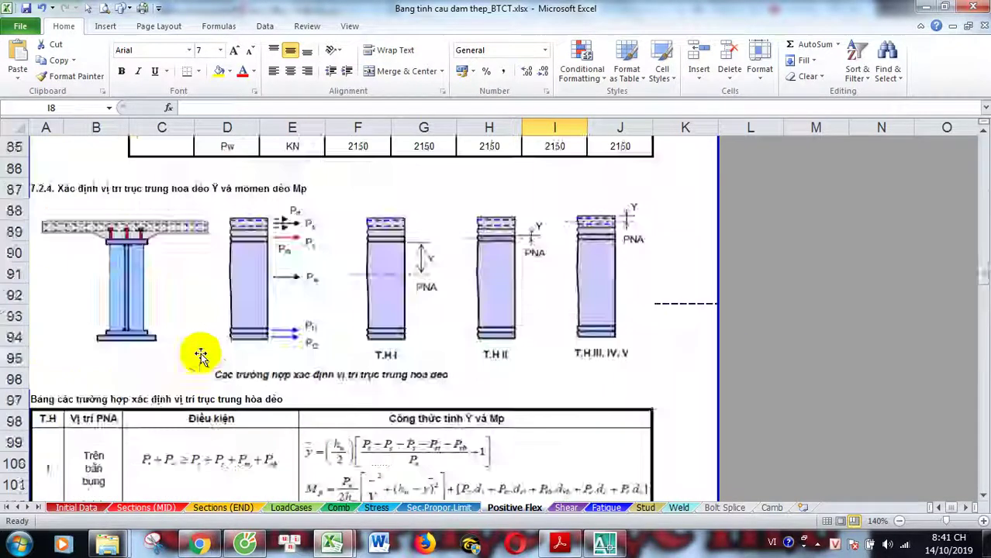
scroll(198, 353, "up", 7)
scroll(208, 358, "up", 9)
scroll(170, 358, "up", 5)
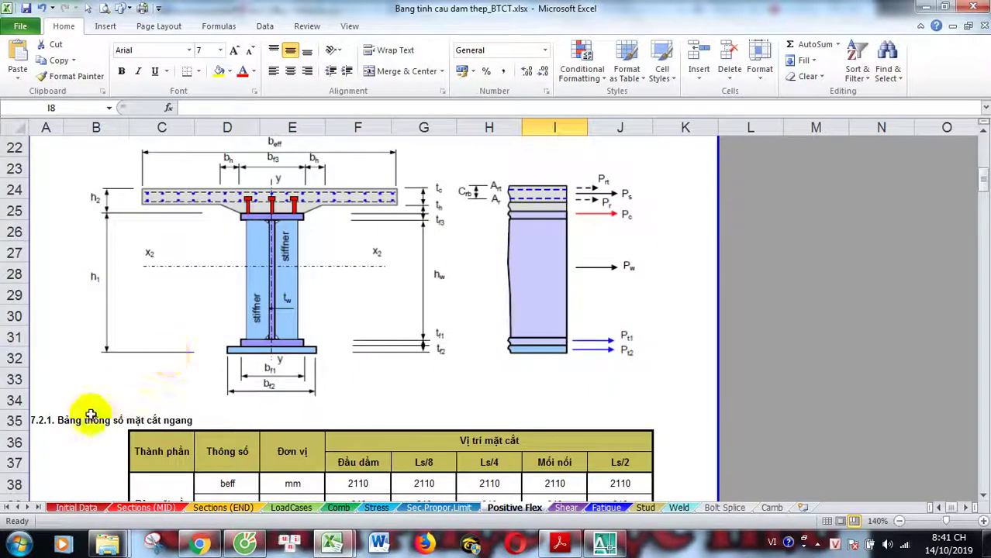
scroll(101, 387, "up", 7)
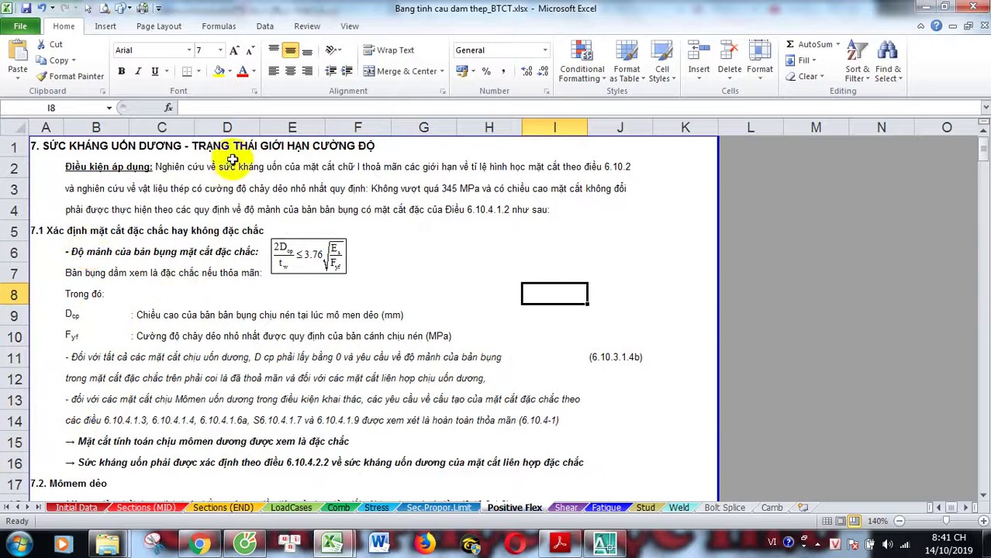
Scroll through the plastic moment Mp and flexural resistance results on the Positive Flex sheet.
scroll(254, 327, "down", 6)
scroll(265, 356, "down", 15)
scroll(266, 364, "down", 6)
scroll(266, 364, "down", 4)
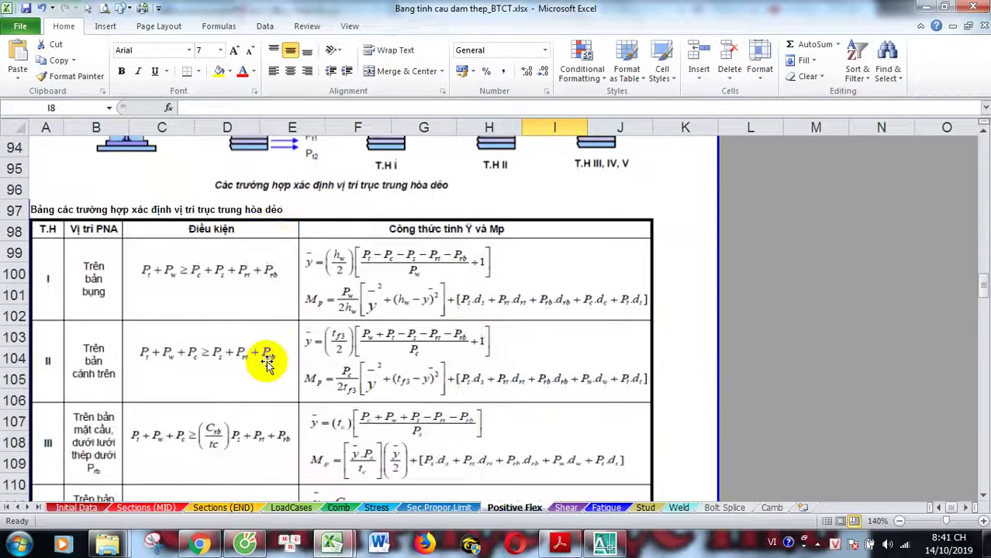
scroll(265, 357, "down", 6)
scroll(262, 358, "down", 7)
scroll(266, 361, "down", 7)
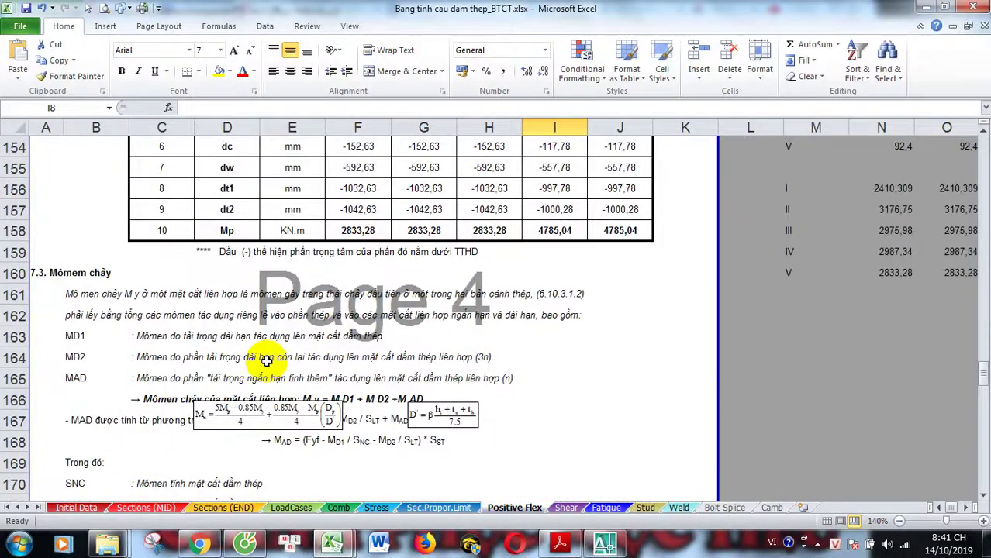
scroll(266, 360, "up", 3)
scroll(266, 361, "up", 2)
scroll(265, 359, "up", 1)
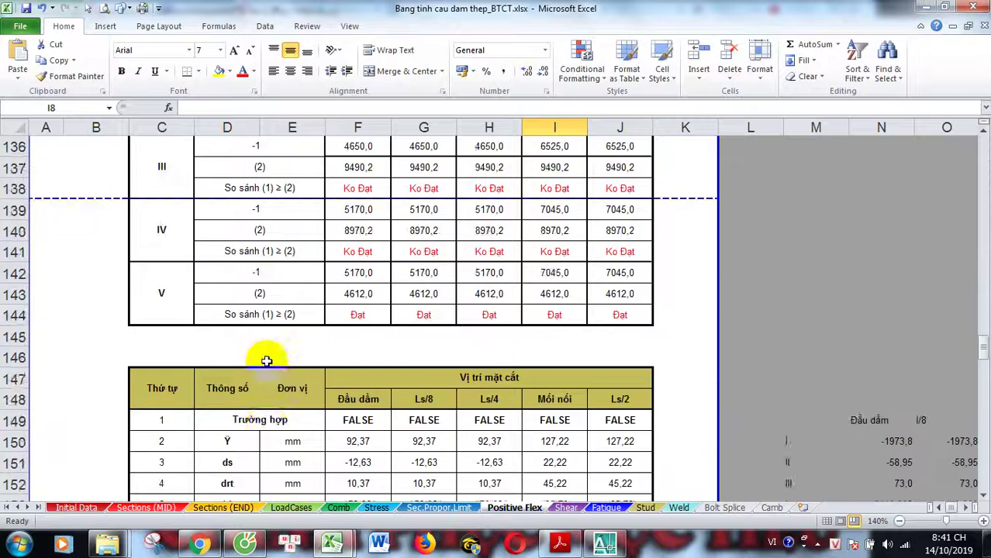
scroll(265, 359, "up", 5)
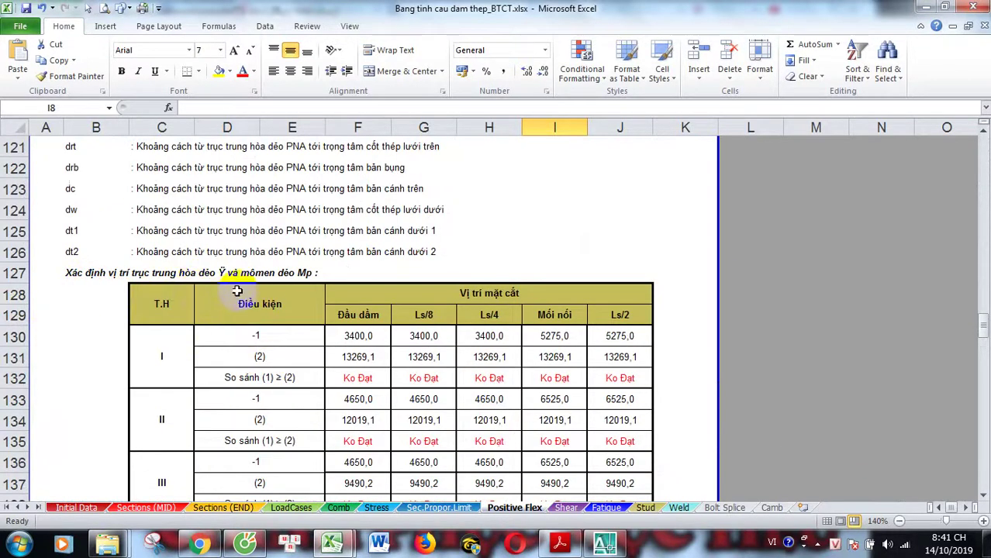
scroll(284, 284, "down", 2)
scroll(287, 311, "down", 7)
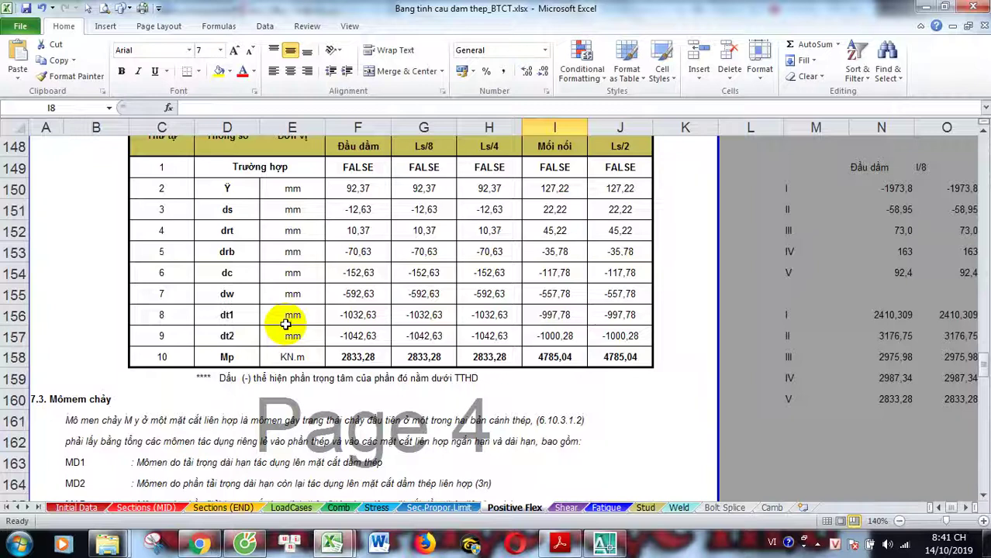
scroll(287, 319, "down", 3)
scroll(286, 324, "down", 4)
scroll(286, 325, "down", 4)
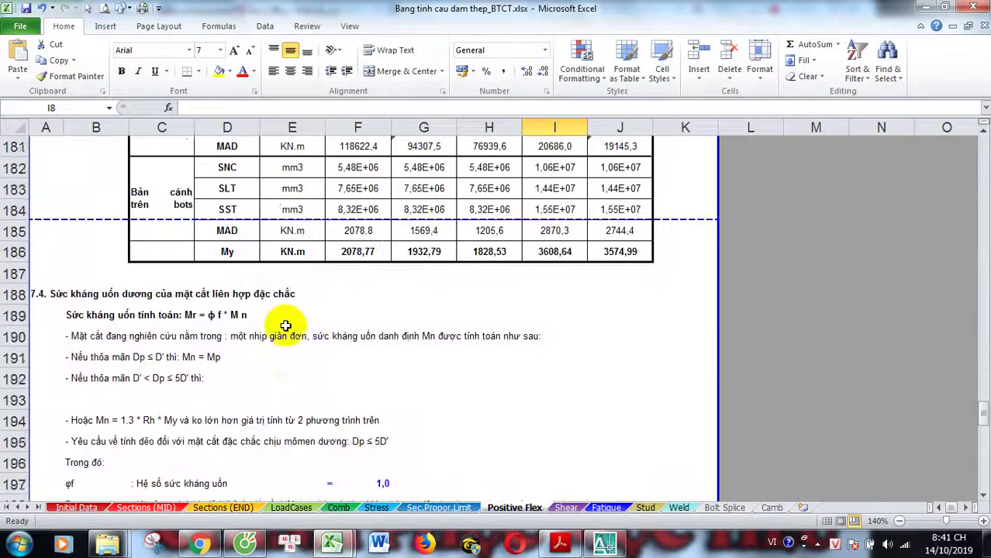
scroll(286, 325, "down", 1)
scroll(261, 268, "down", 2)
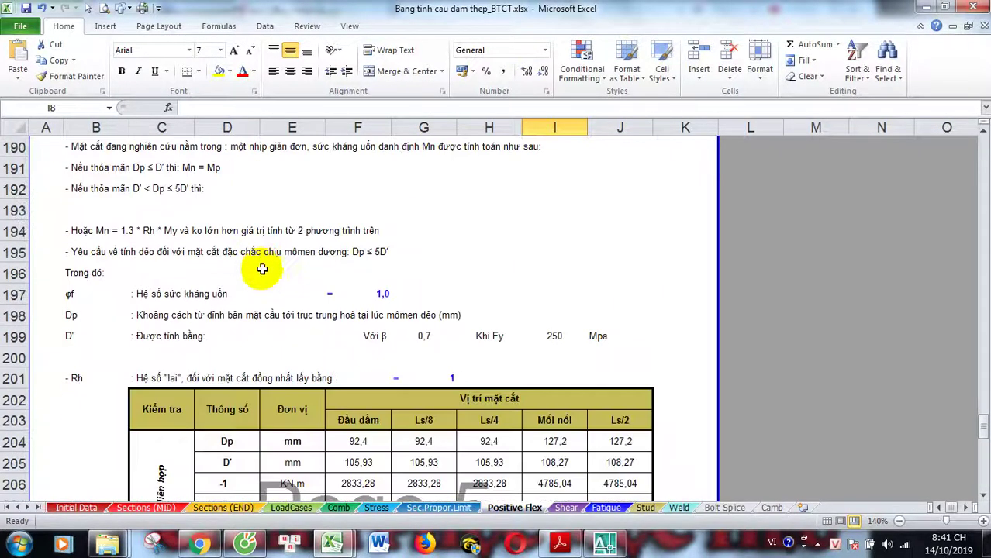
scroll(277, 279, "down", 2)
scroll(287, 288, "down", 3)
scroll(230, 261, "up", 2)
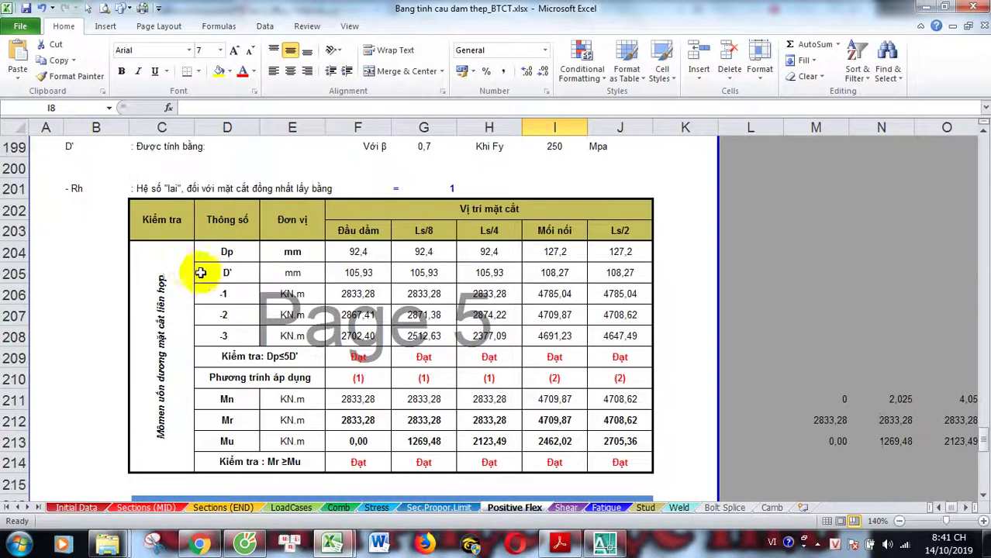
scroll(207, 281, "up", 2)
scroll(147, 279, "up", 1)
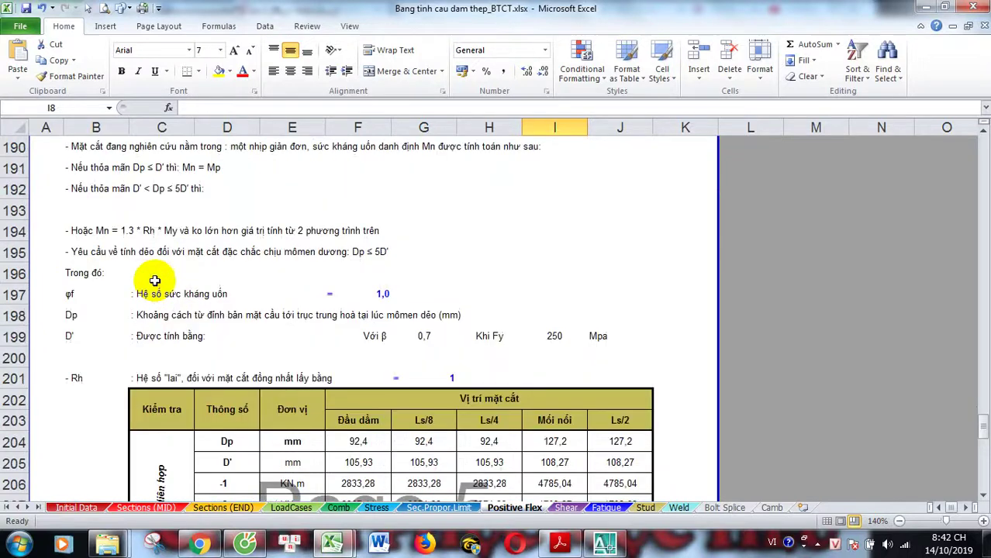
scroll(260, 302, "down", 2)
scroll(310, 303, "down", 2)
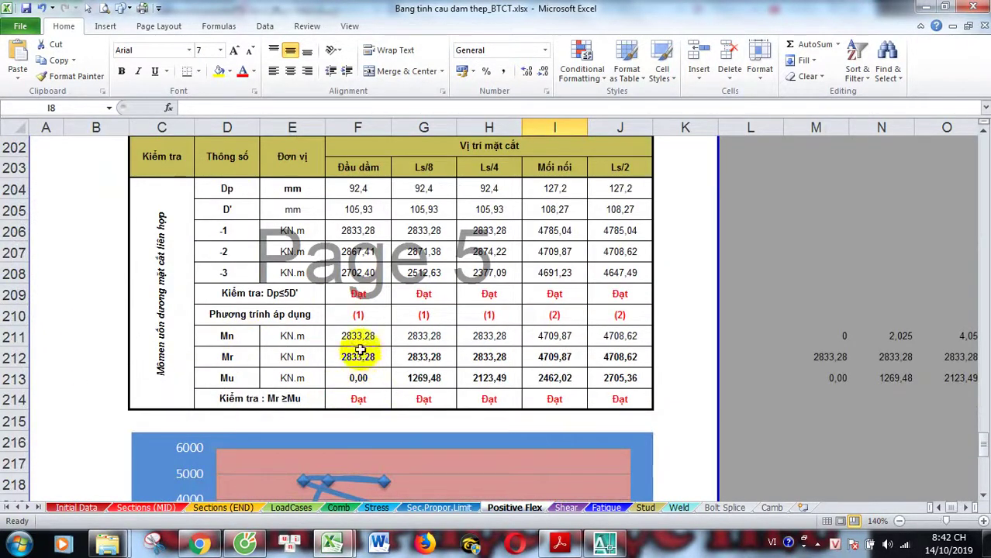
scroll(366, 335, "down", 2)
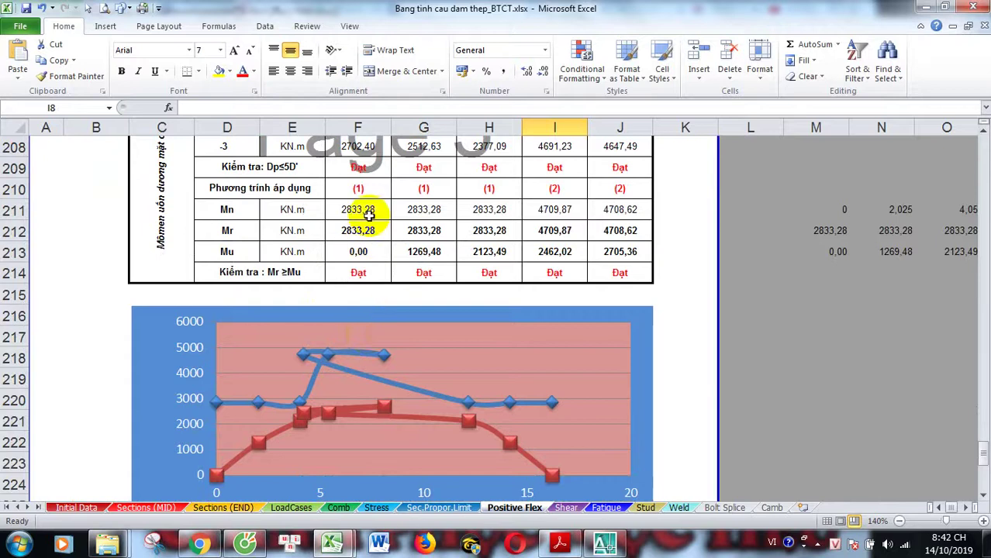
Inspect the first Mn formula in F211, then scroll past the envelope chart to section 8.
left_click(367, 211)
scroll(343, 403, "down", 5)
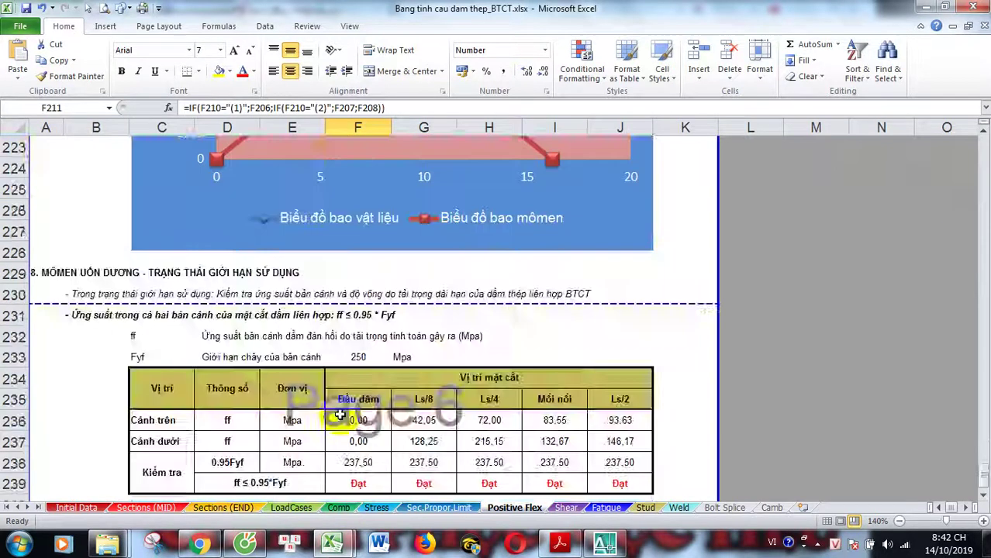
scroll(337, 387, "up", 2)
scroll(333, 384, "up", 2)
scroll(365, 285, "up", 1)
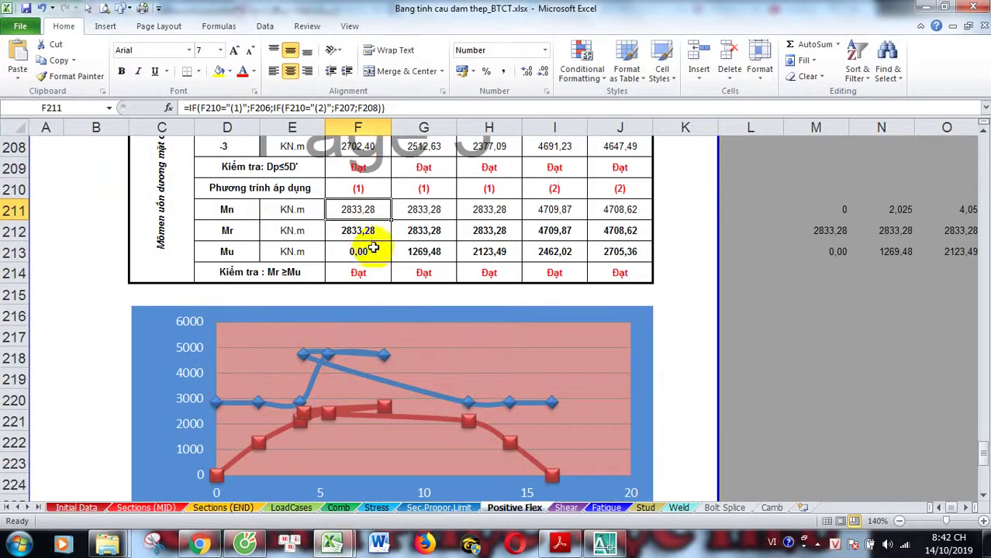
scroll(348, 290, "down", 2)
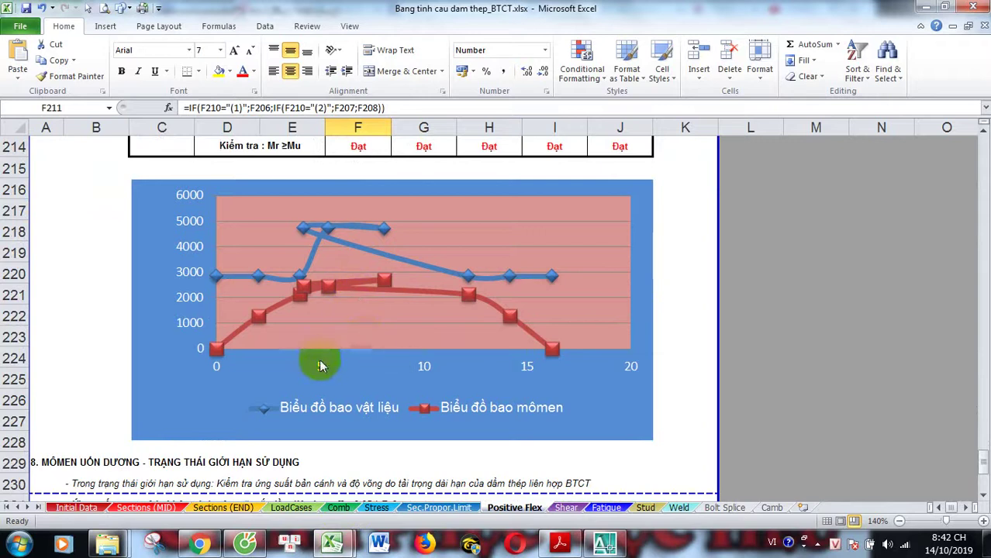
scroll(453, 409, "up", 4)
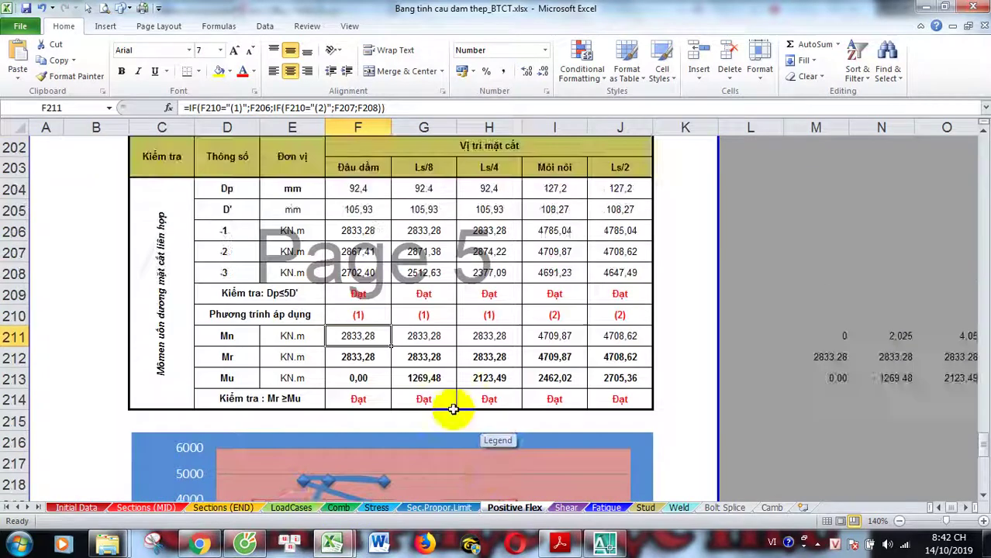
scroll(453, 410, "down", 5)
scroll(392, 404, "up", 2)
scroll(386, 404, "down", 1)
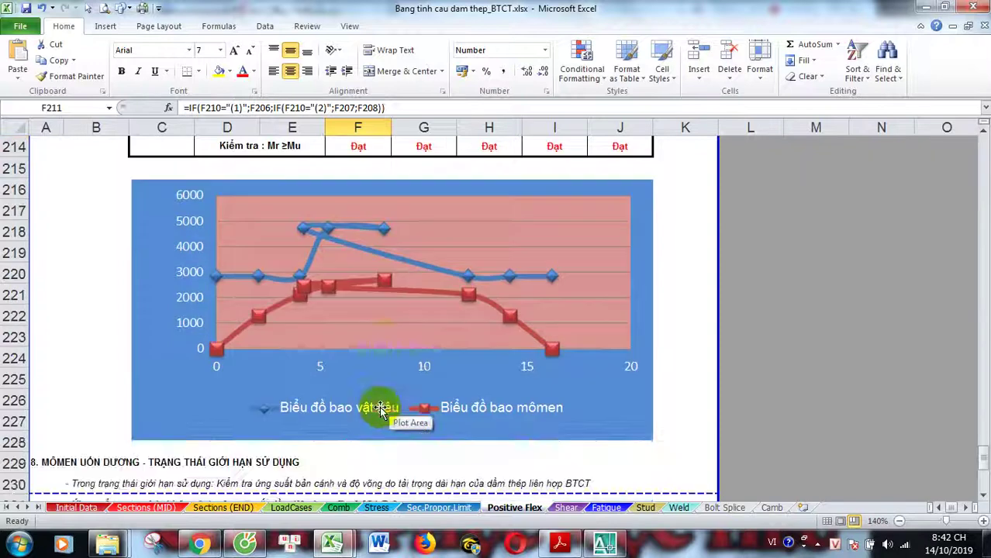
scroll(387, 405, "down", 6)
scroll(384, 404, "up", 3)
scroll(101, 298, "down", 1)
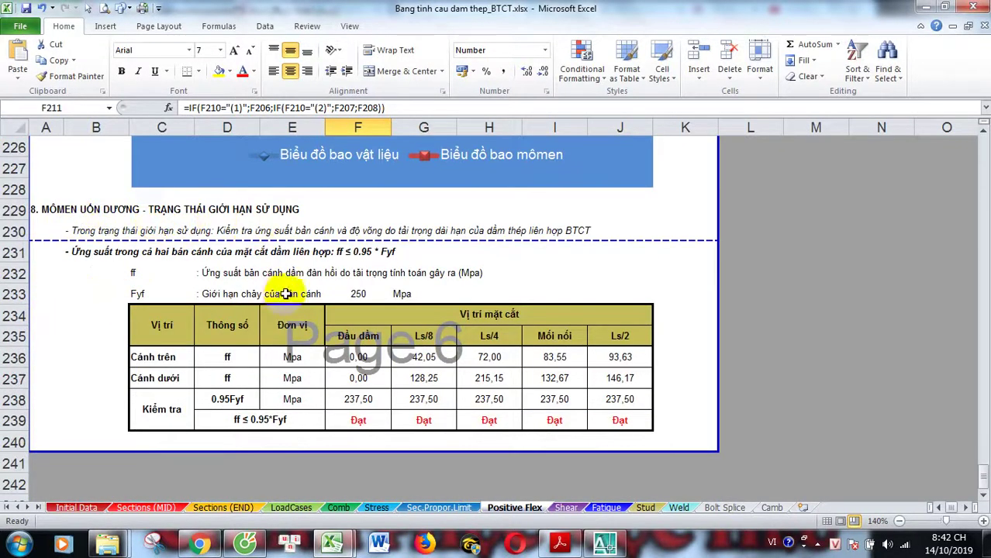
Trace the first top-flange stress formula in F236, then cancel without changing it.
left_click(299, 355)
left_click(362, 357)
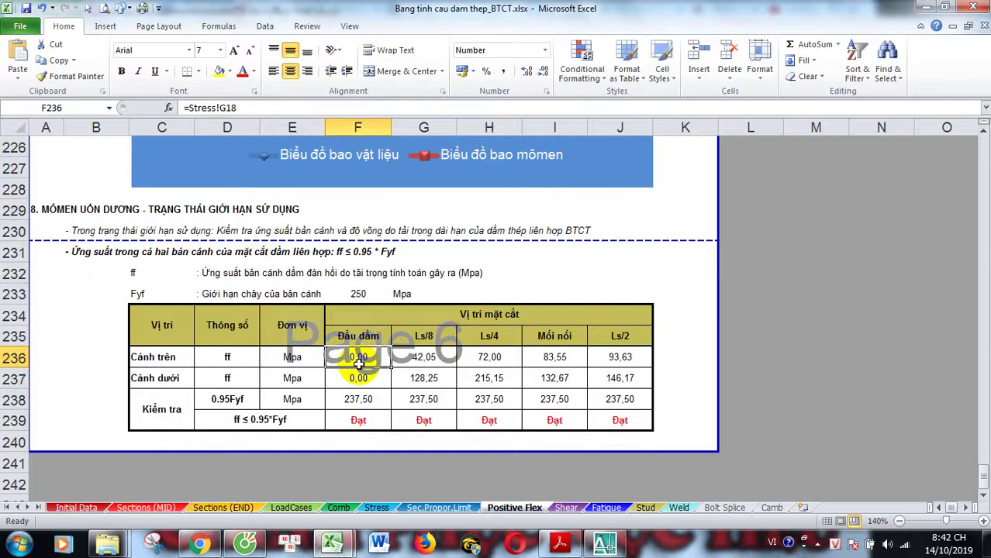
scroll(359, 364, "down", 1)
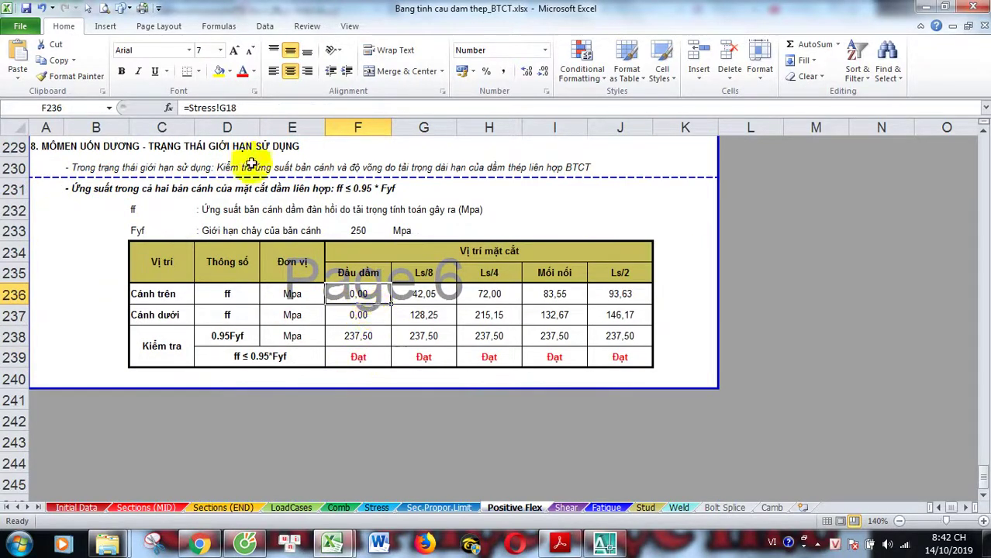
scroll(351, 319, "up", 1)
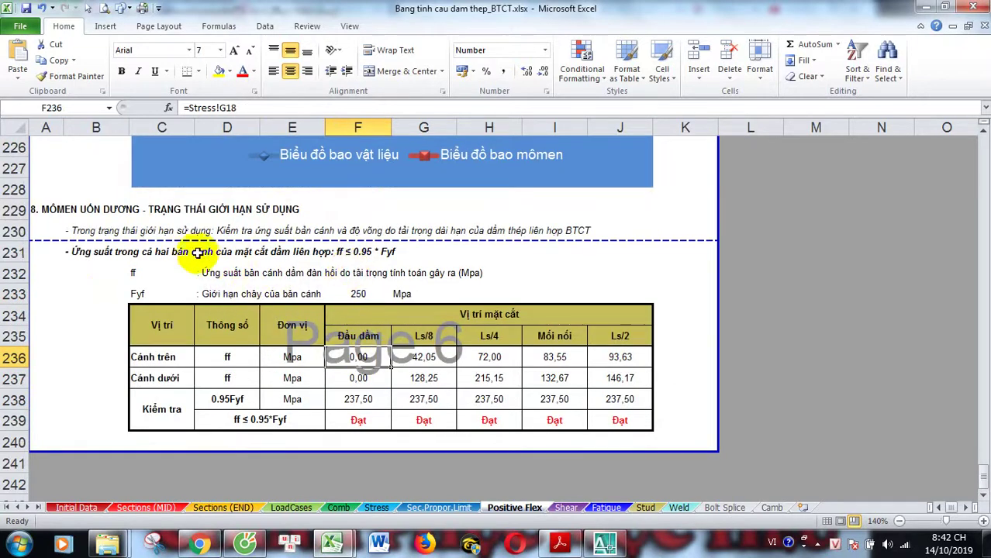
scroll(259, 361, "down", 1)
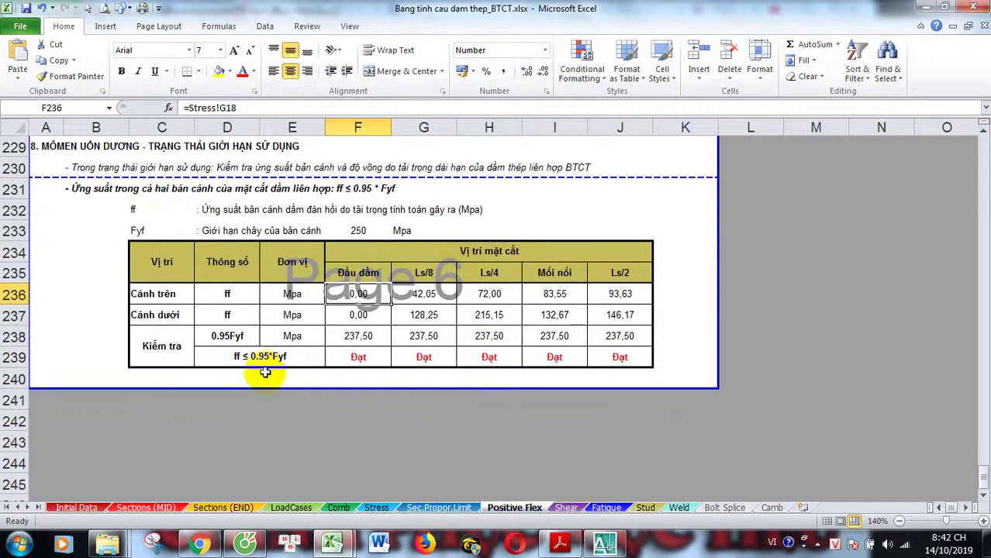
scroll(167, 220, "up", 1)
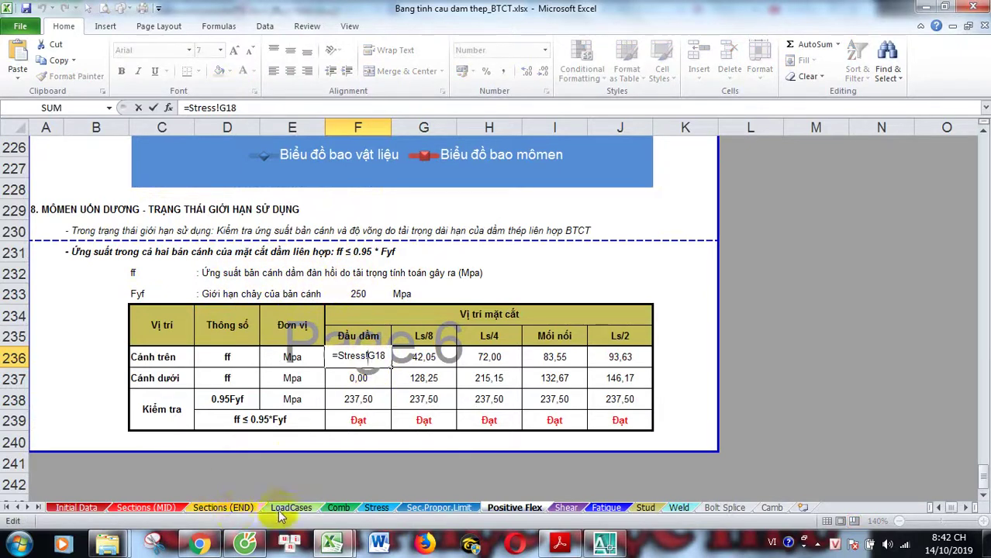
key("Escape")
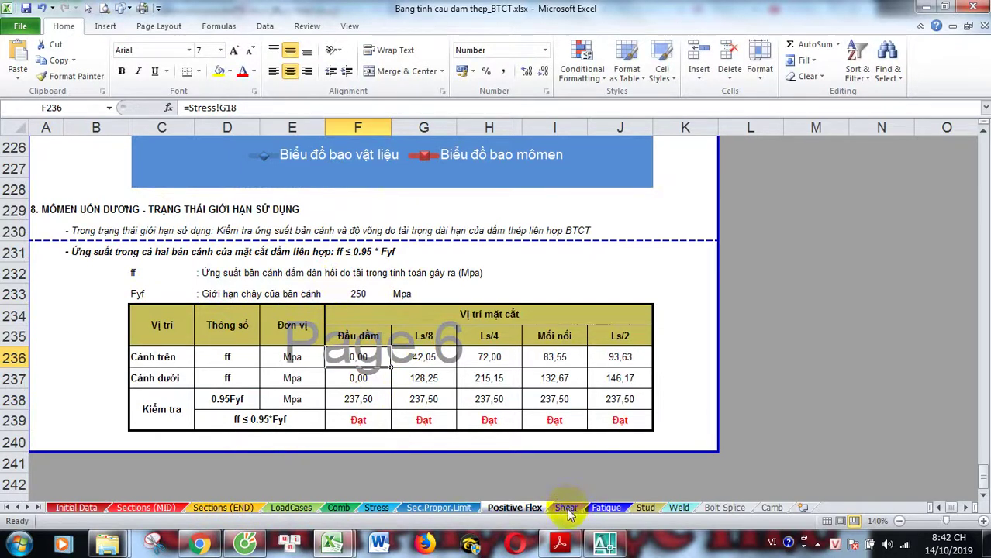
Highlight and copy the row 231 criterion ff ≤ 0.95 * Fyf, reviewing the ff and Fyf lines.
left_click_drag(43, 209, 287, 209)
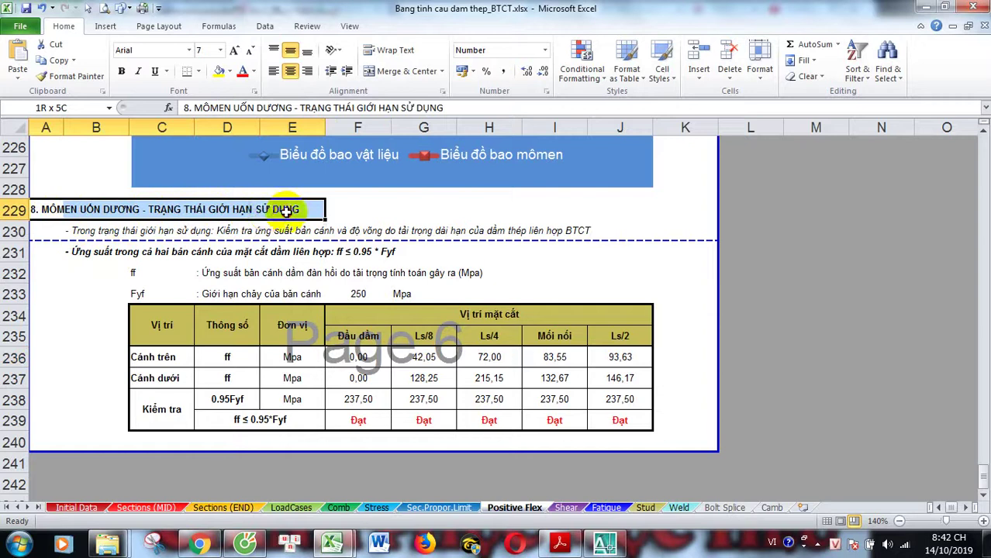
left_click(403, 273)
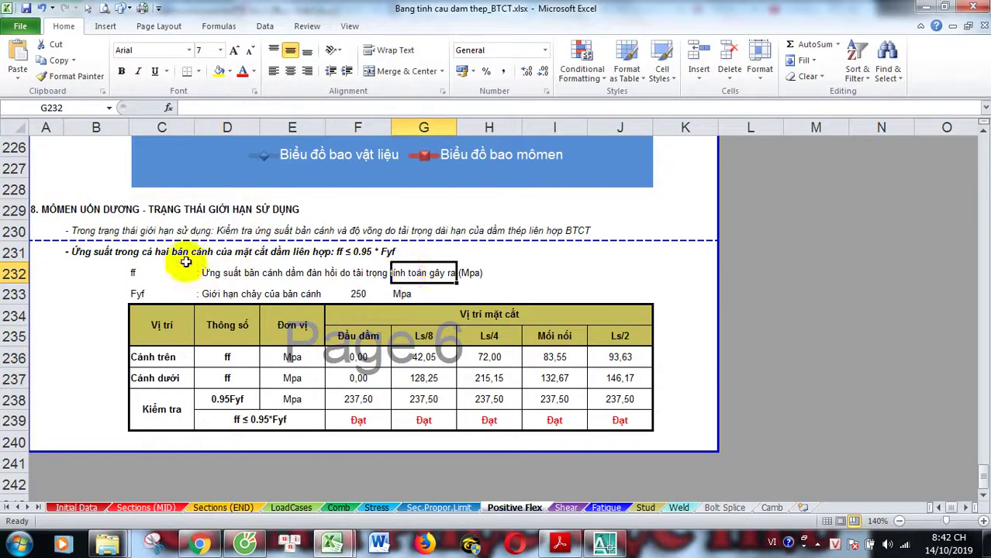
left_click_drag(198, 252, 379, 253)
key("ctrl+c")
left_click(333, 279)
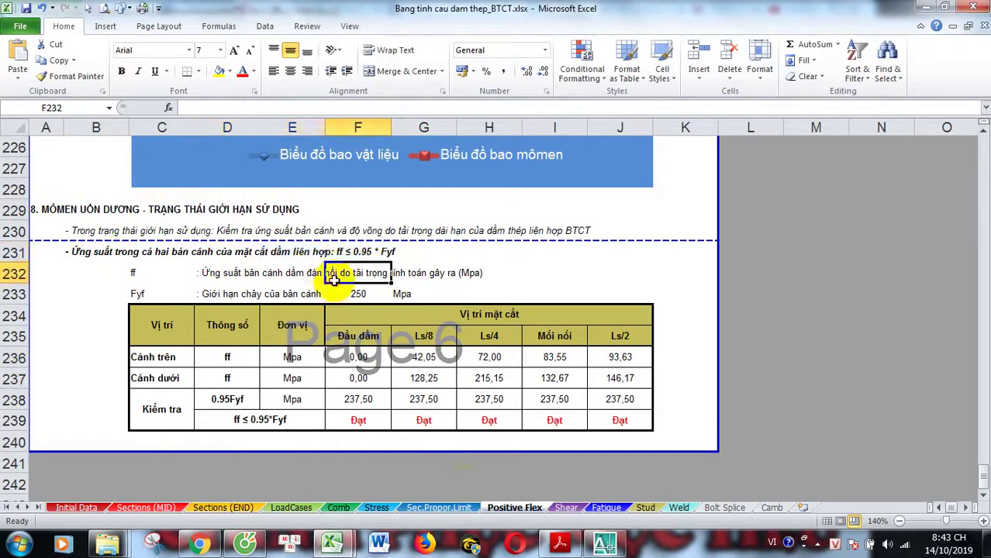
left_click_drag(290, 252, 448, 253)
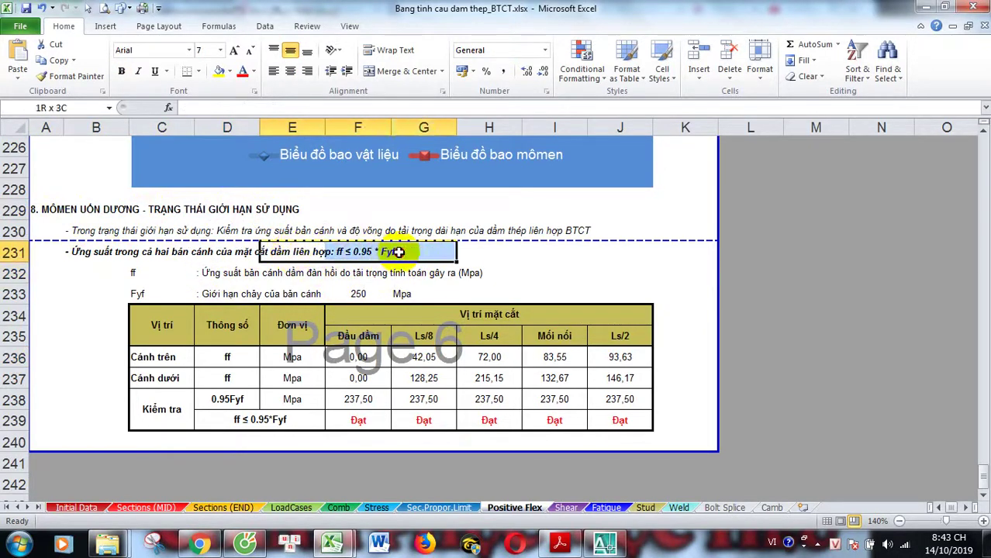
left_click(206, 359)
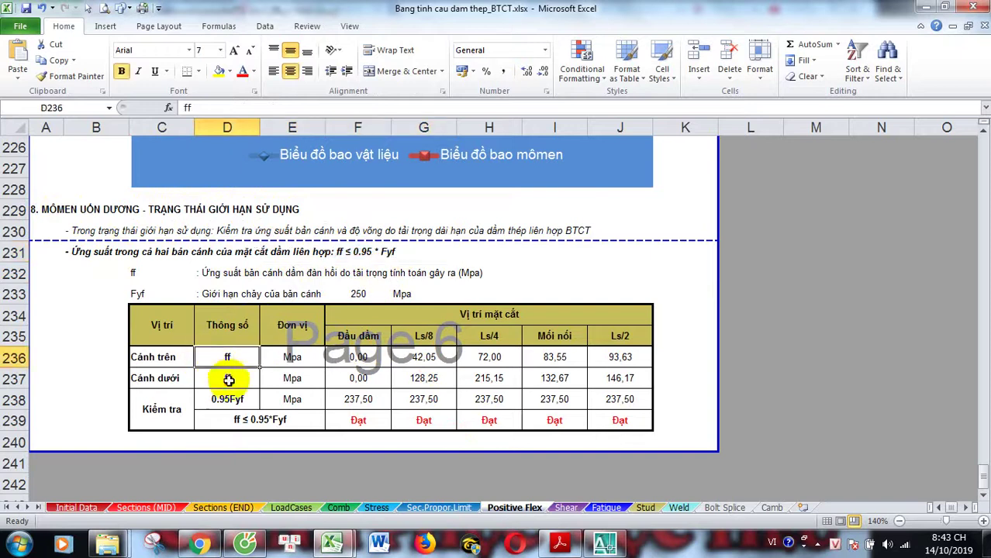
left_click_drag(314, 252, 363, 252)
mouse_move(225, 294)
left_mouse_down()
mouse_move(365, 294)
mouse_move(424, 252)
left_mouse_up()
left_click(363, 252)
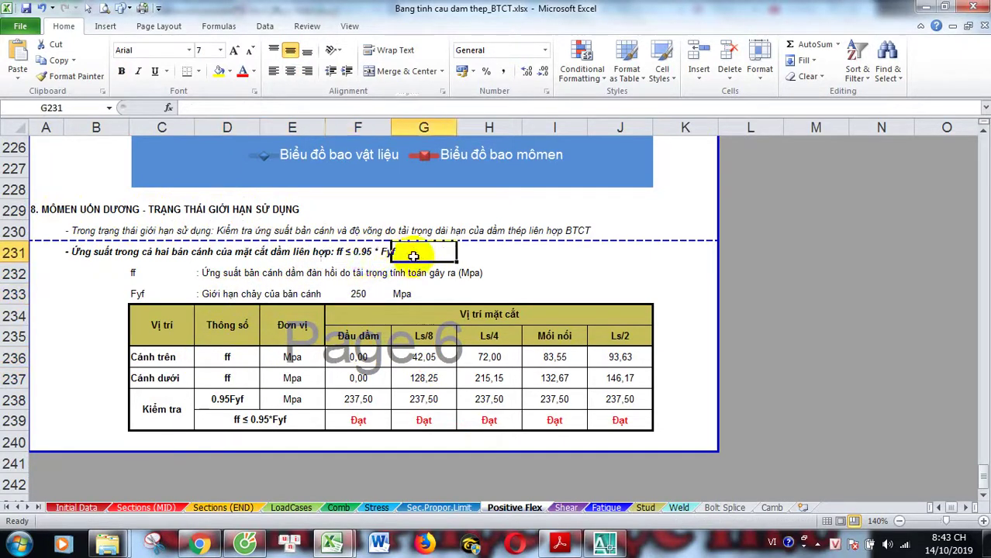
left_click(378, 253)
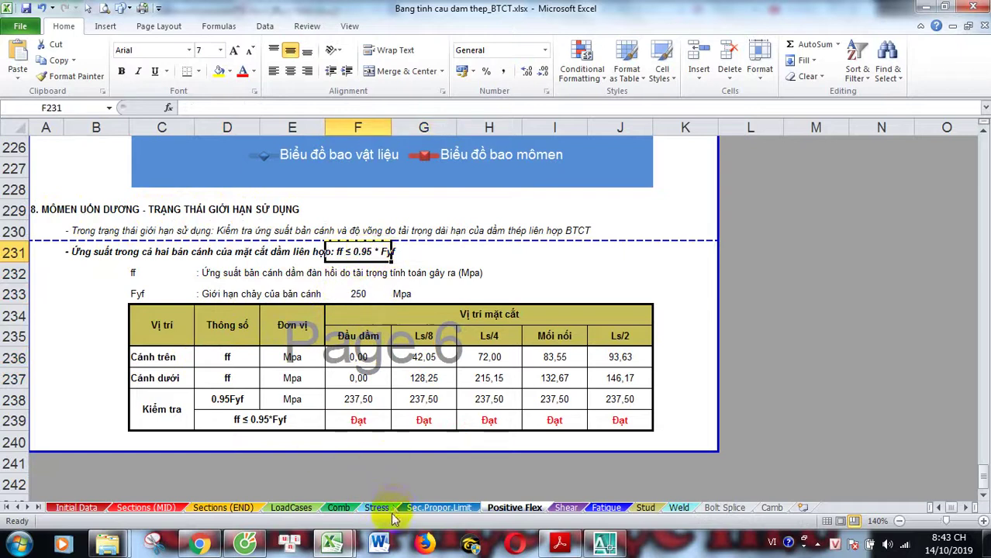
left_click(566, 508)
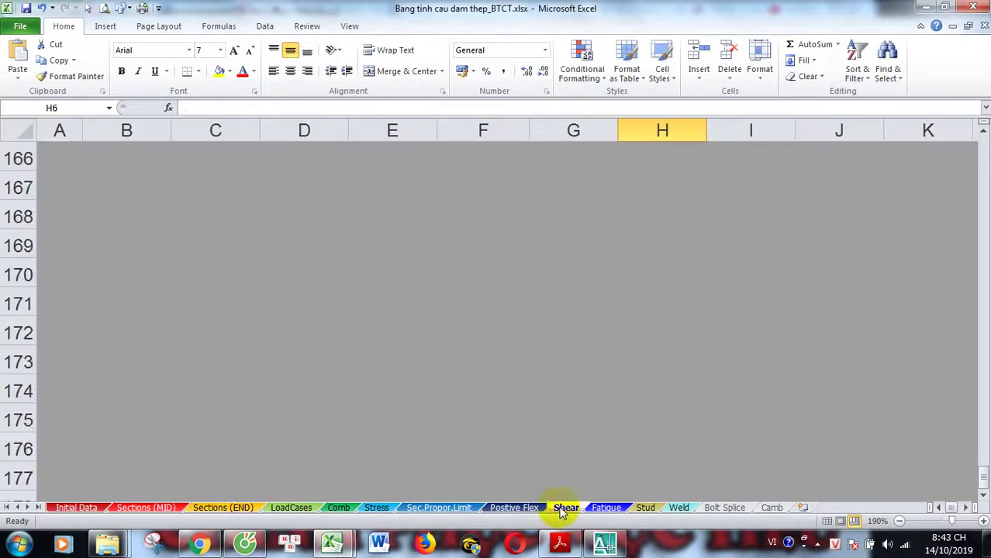
scroll(176, 326, "up", 9)
scroll(176, 407, "up", 3)
scroll(491, 459, "up", 9)
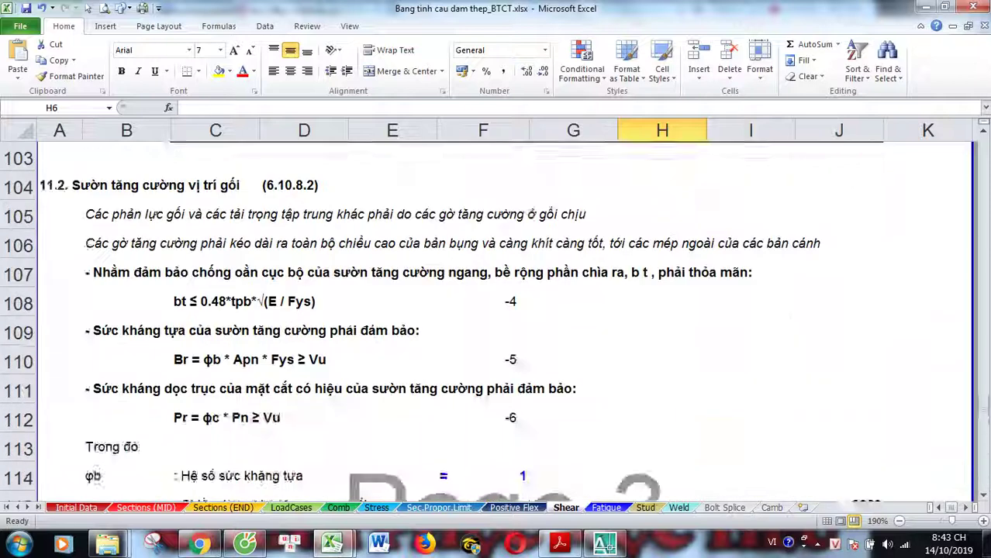
scroll(491, 460, "up", 1)
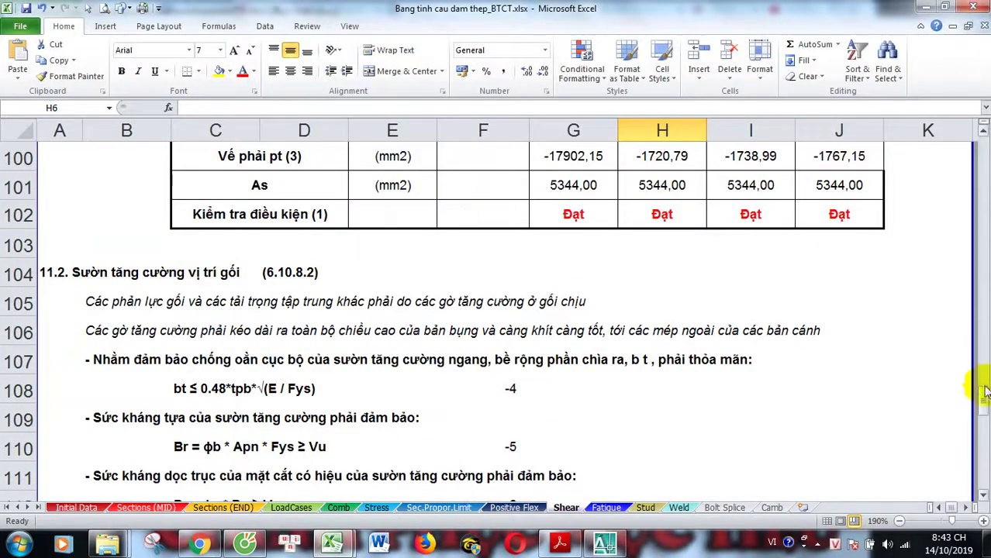
left_click_drag(983, 391, 981, 133)
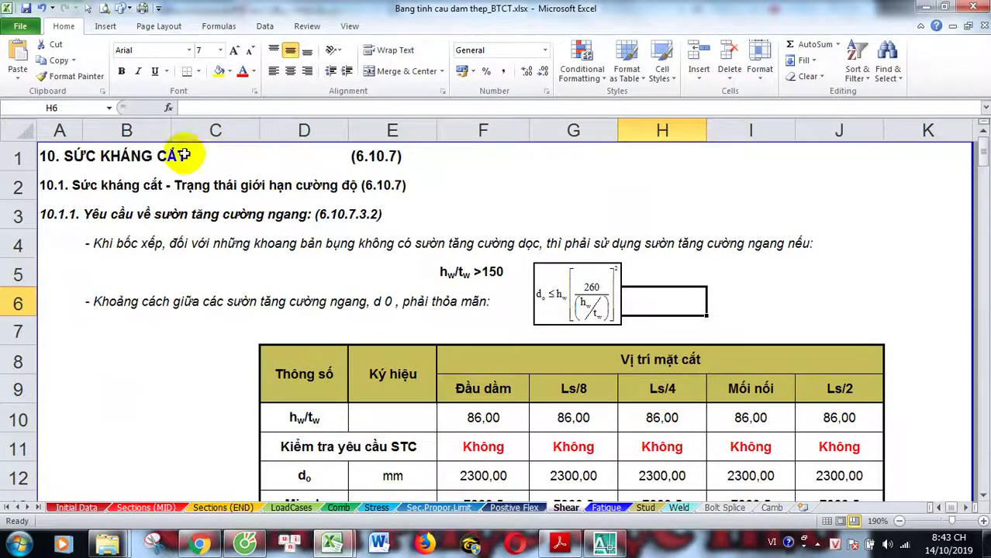
scroll(243, 284, "down", 2)
scroll(256, 287, "up", 2)
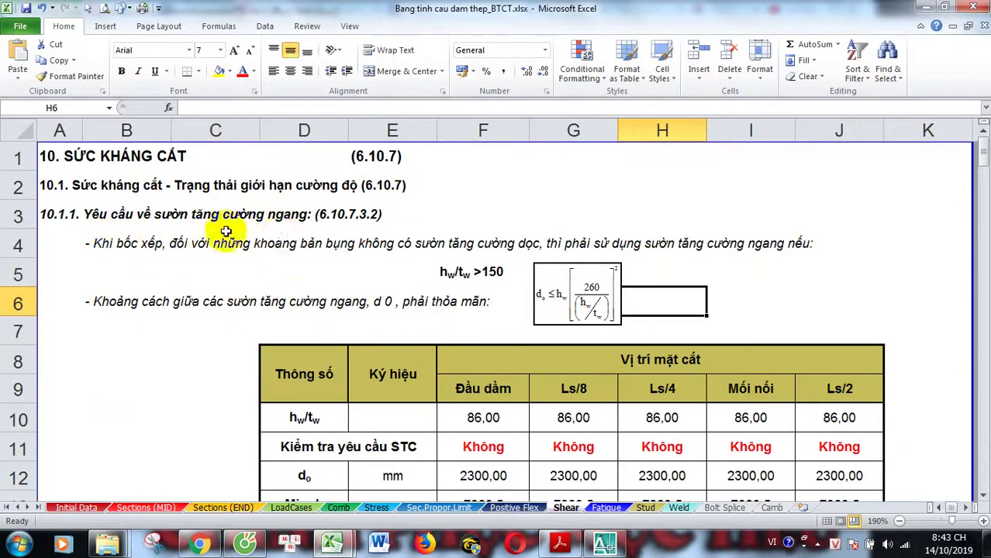
scroll(503, 294, "down", 4)
scroll(438, 317, "up", 1)
scroll(433, 314, "up", 1)
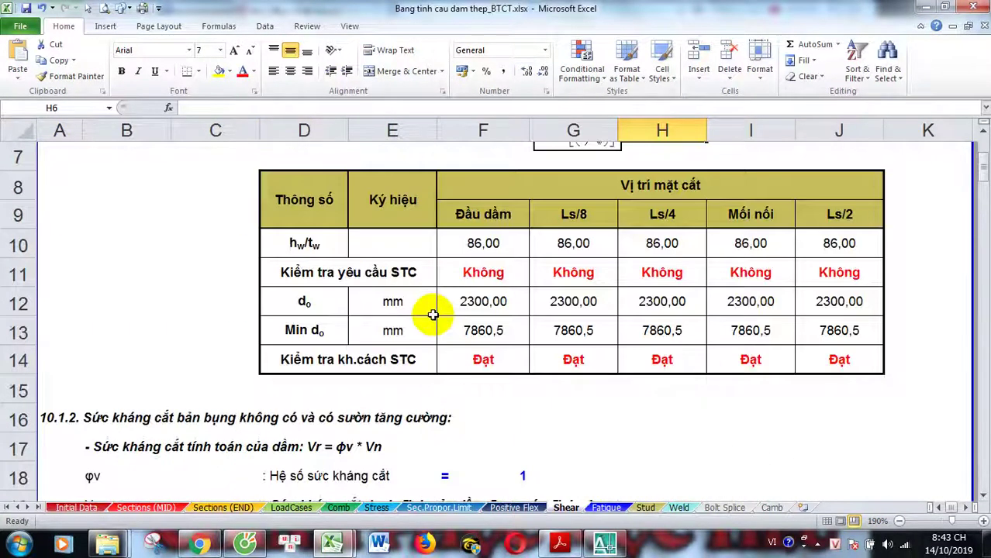
scroll(343, 332, "down", 5)
scroll(333, 332, "up", 2)
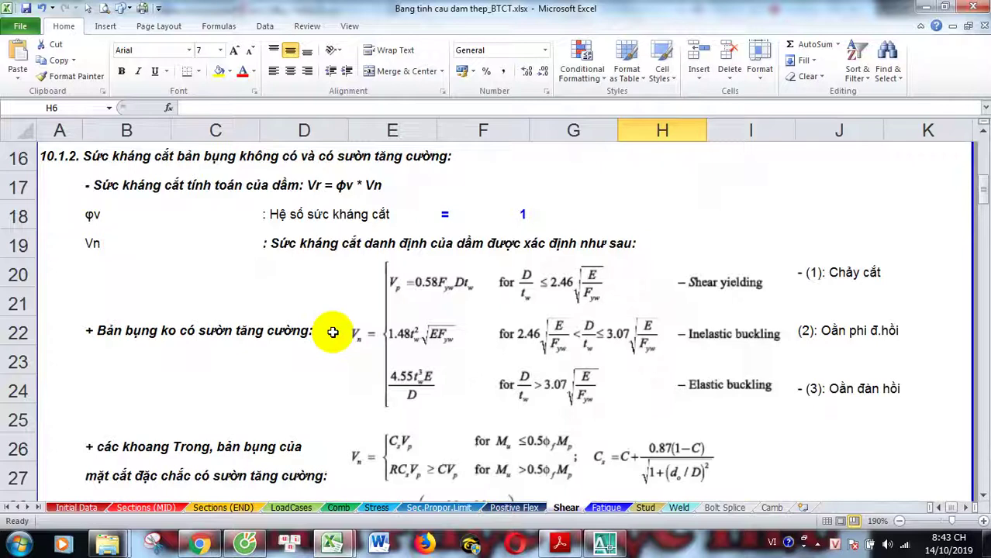
scroll(330, 337, "down", 1)
scroll(329, 342, "up", 3)
scroll(232, 357, "down", 7)
scroll(187, 373, "down", 6)
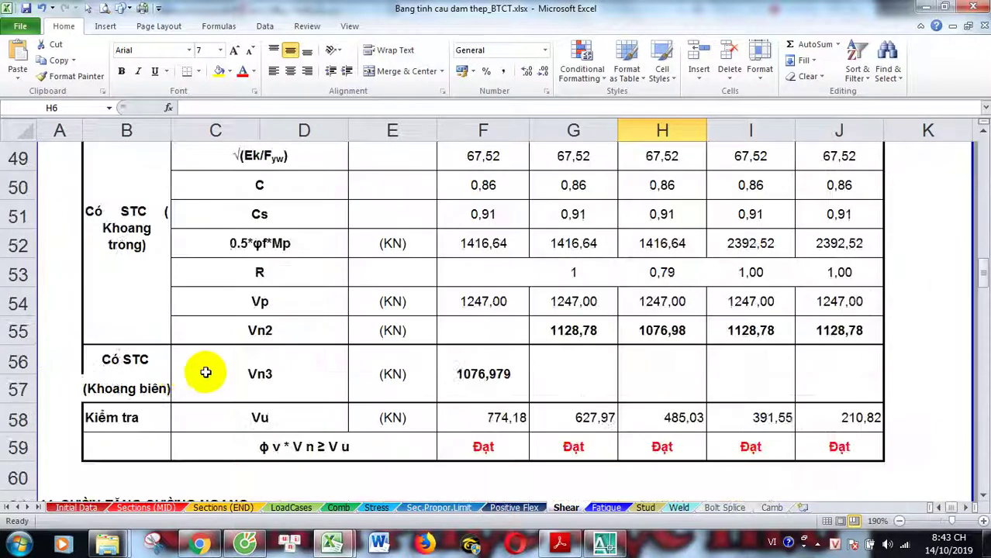
scroll(225, 372, "down", 2)
scroll(240, 370, "up", 7)
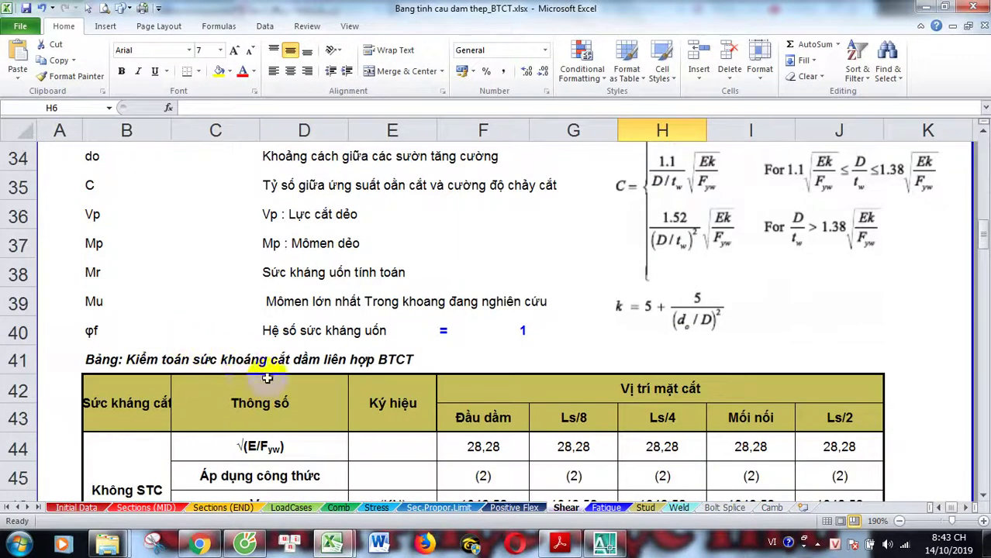
scroll(288, 370, "down", 2)
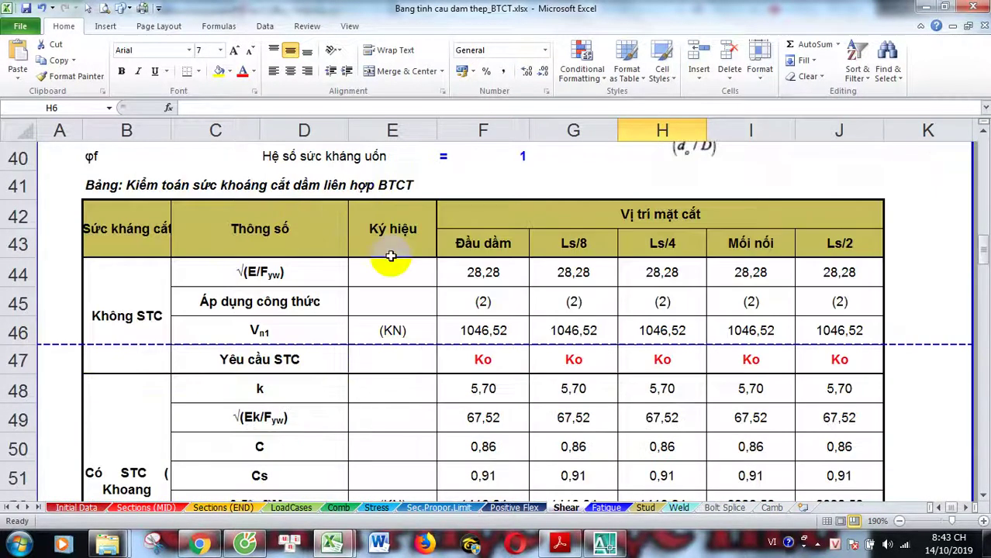
scroll(342, 244, "down", 3)
scroll(380, 274, "down", 4)
scroll(399, 306, "down", 1)
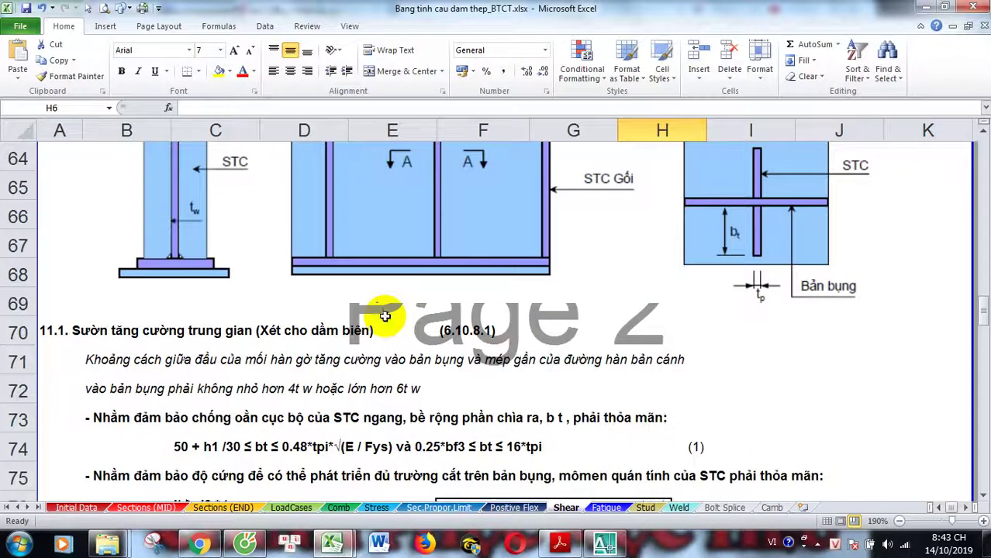
scroll(381, 253, "up", 2)
scroll(365, 304, "up", 3)
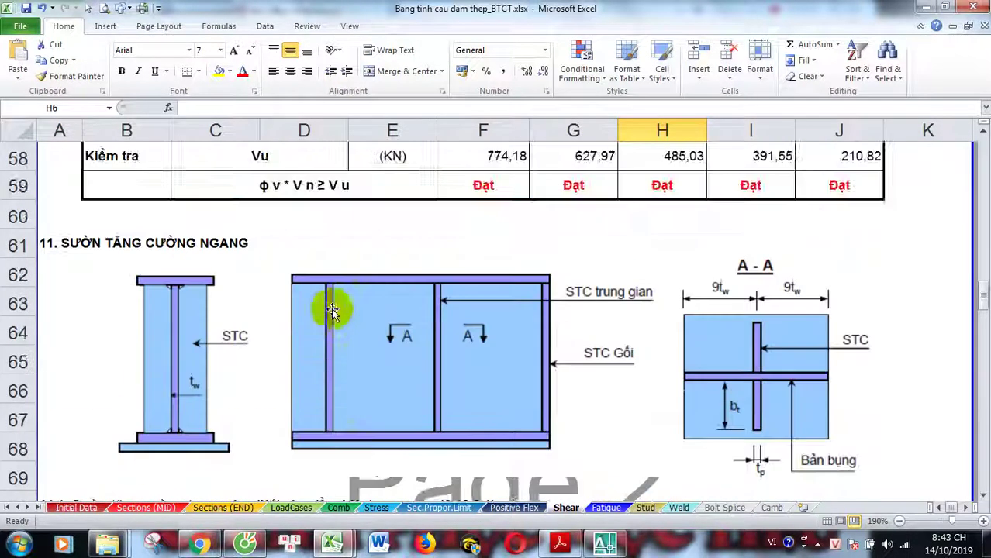
scroll(310, 333, "down", 1)
scroll(233, 318, "up", 1)
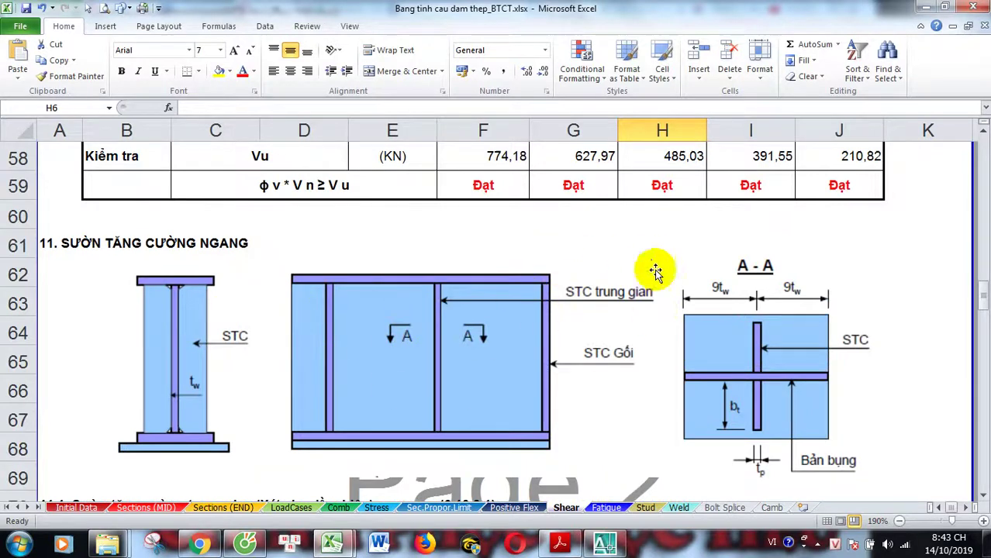
scroll(527, 318, "down", 1)
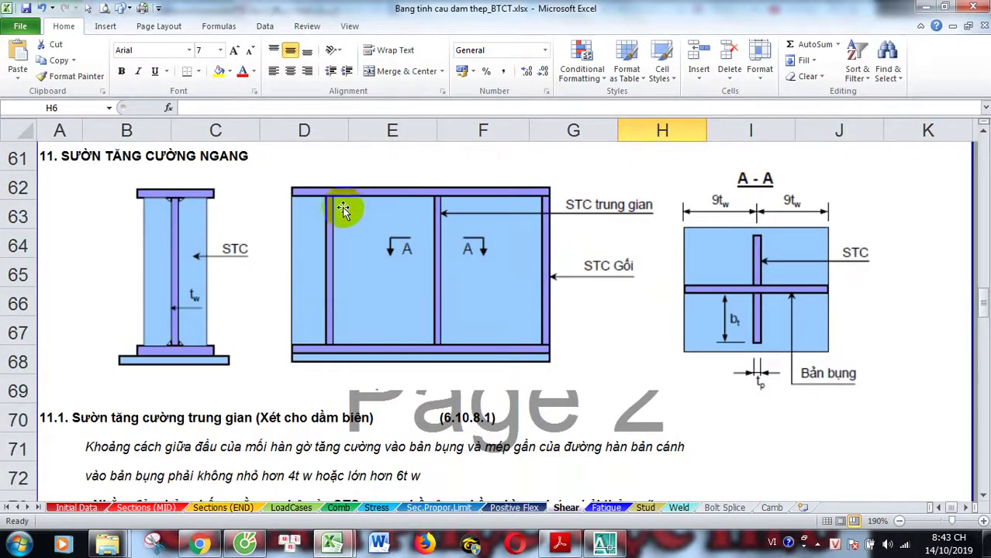
scroll(333, 322, "up", 2)
scroll(342, 326, "down", 1)
scroll(350, 332, "up", 1)
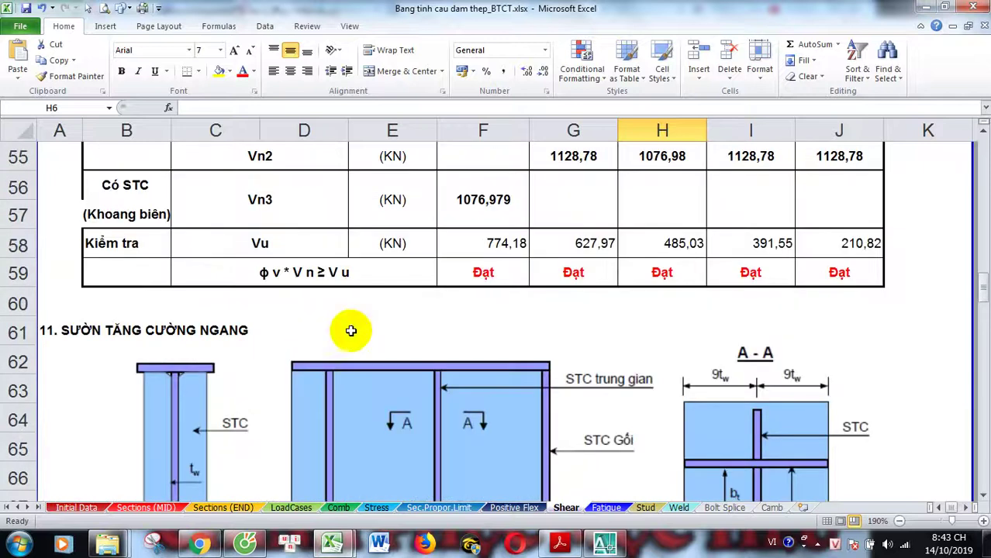
scroll(359, 331, "down", 2)
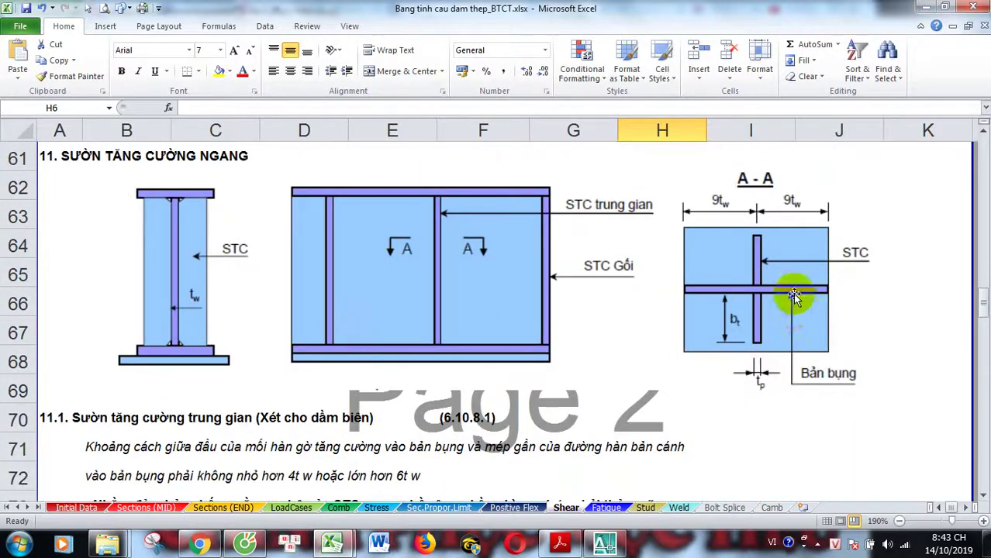
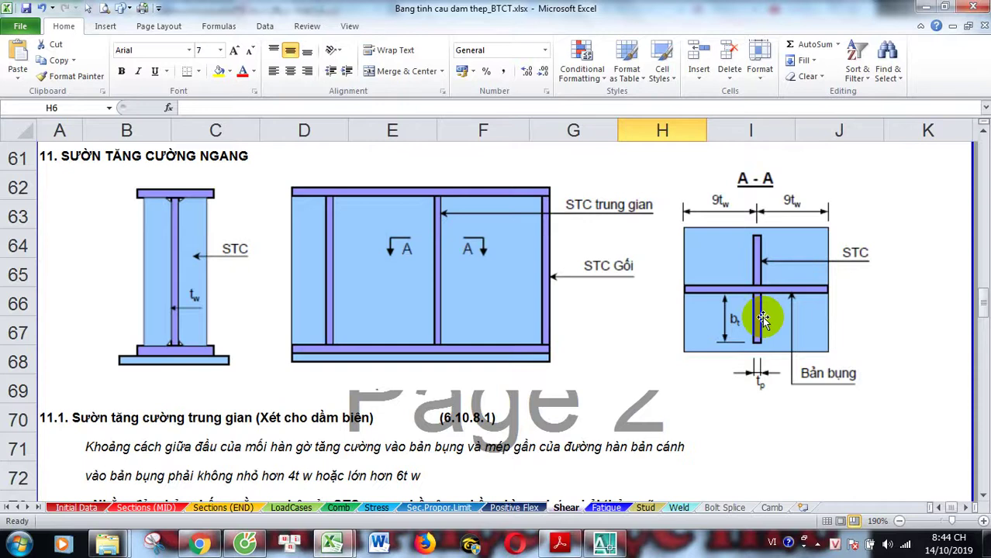
Scroll up and down the current sheet to re-check its results.
scroll(729, 326, "down", 3)
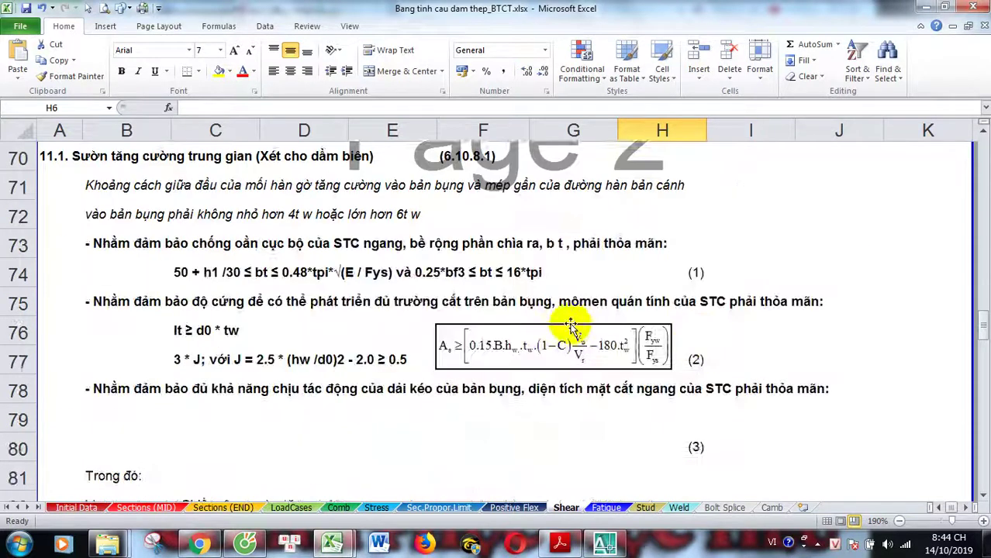
scroll(562, 334, "up", 3)
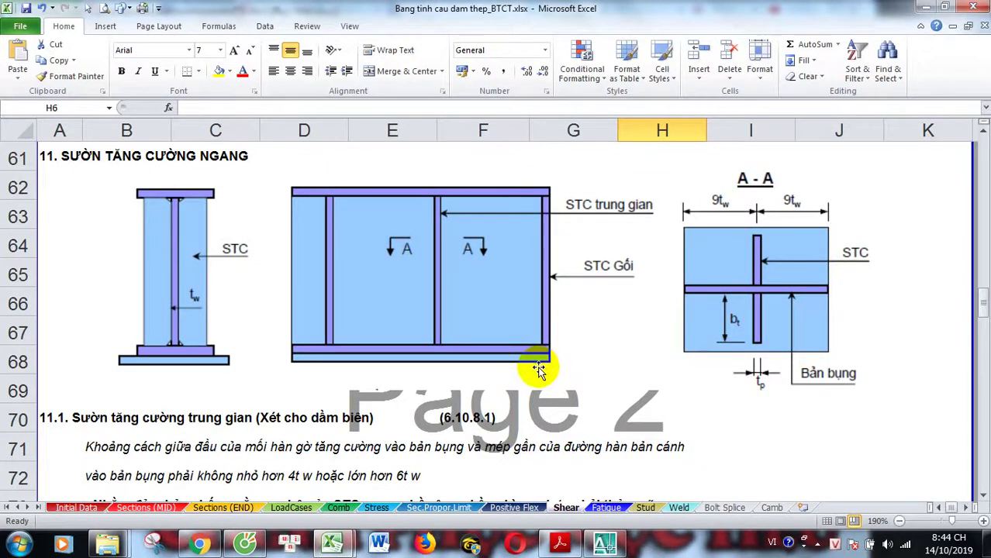
scroll(538, 375, "down", 2)
scroll(559, 376, "up", 1)
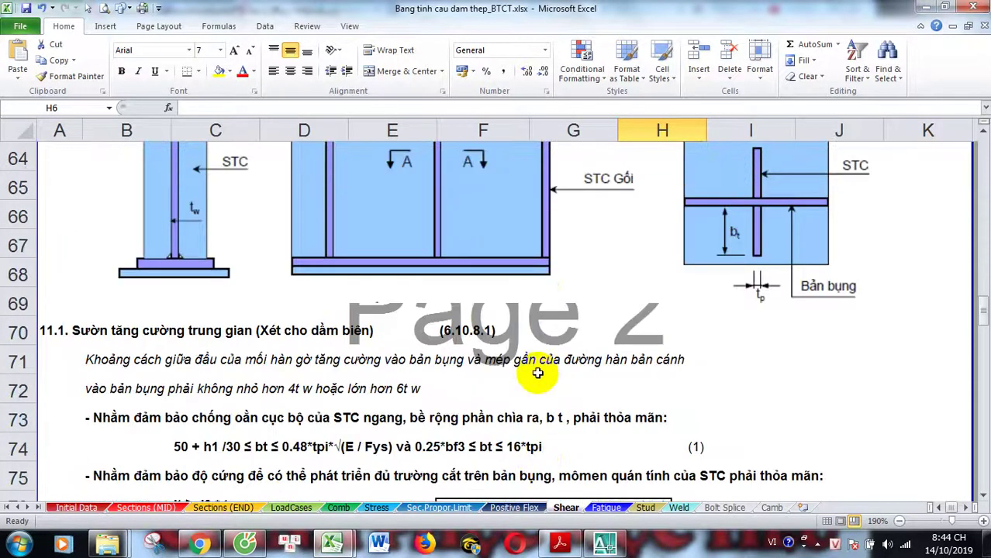
scroll(538, 375, "up", 1)
scroll(533, 375, "down", 4)
scroll(558, 376, "up", 2)
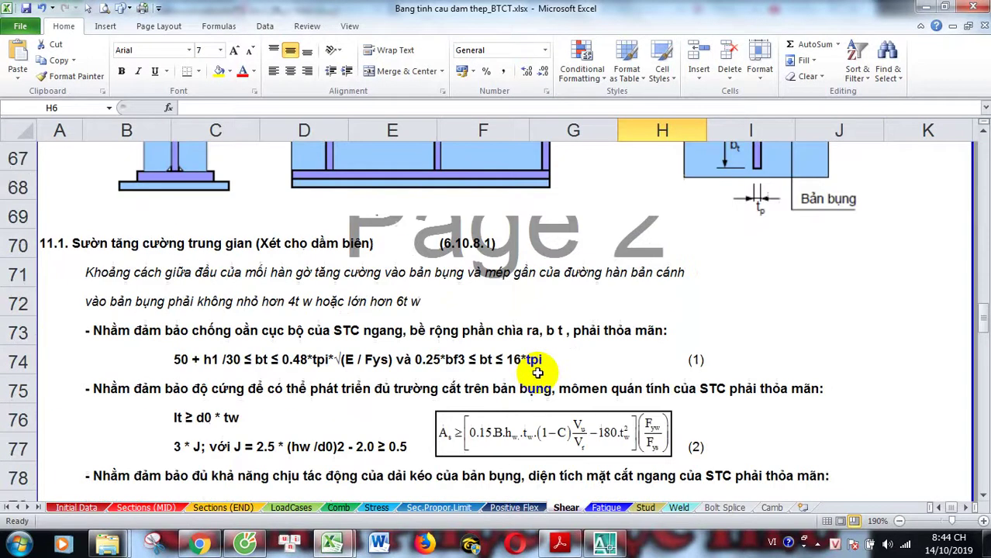
scroll(139, 271, "down", 1)
scroll(148, 294, "down", 10)
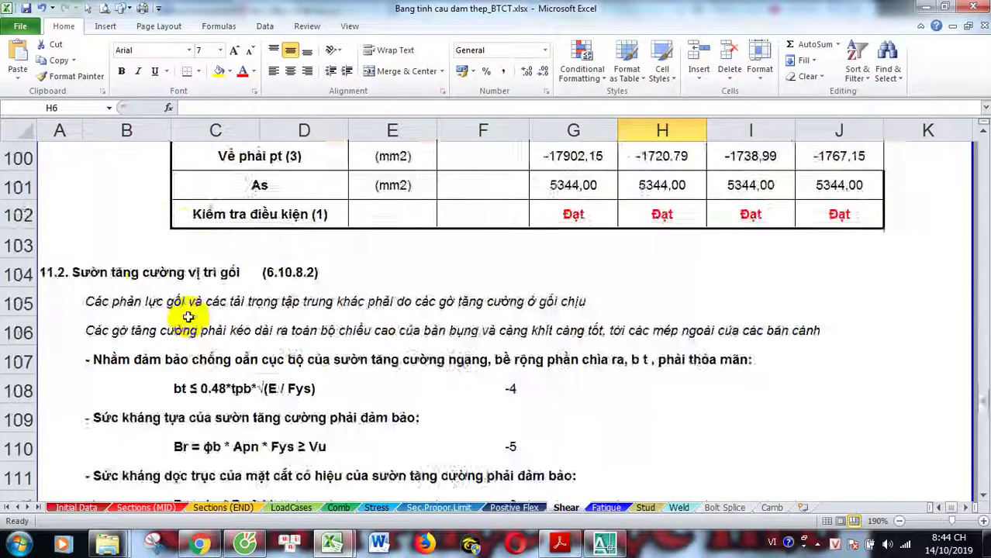
scroll(214, 326, "down", 4)
scroll(194, 317, "up", 5)
scroll(116, 372, "down", 1)
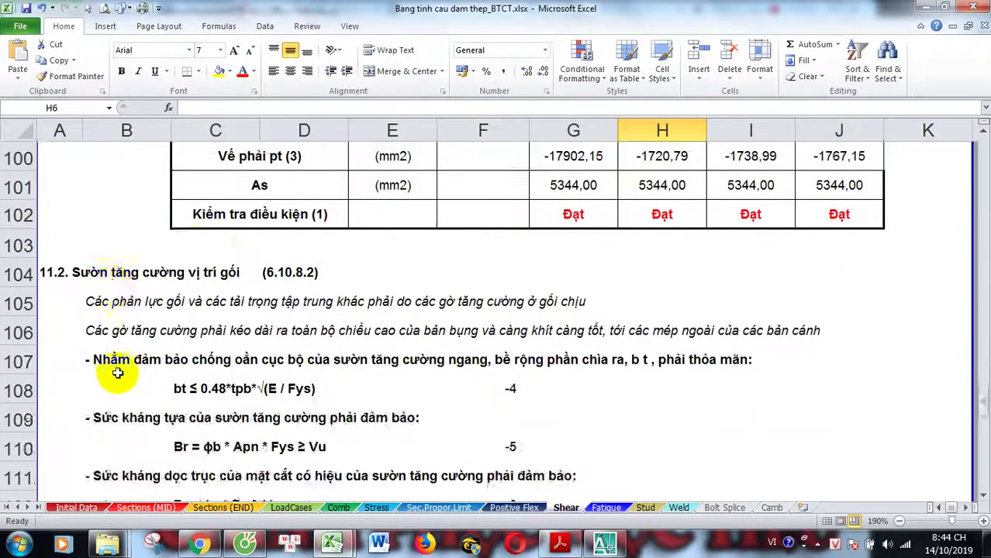
scroll(124, 341, "down", 3)
scroll(133, 302, "up", 2)
scroll(155, 325, "down", 11)
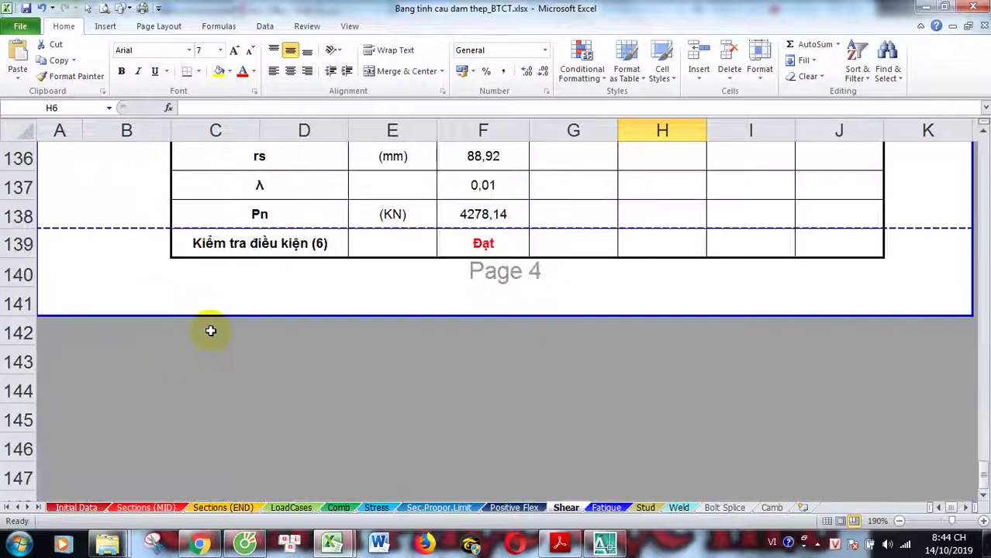
scroll(339, 471, "up", 4)
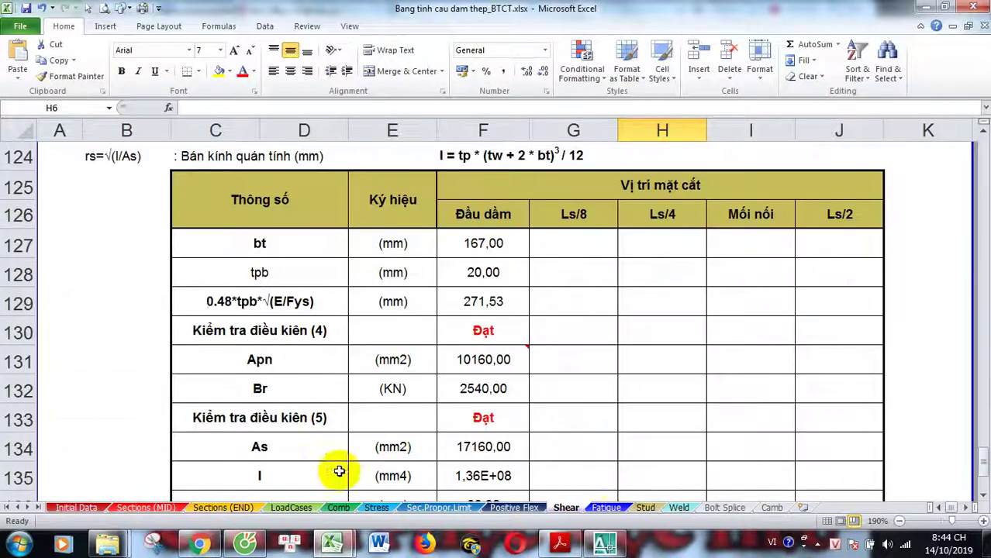
scroll(358, 402, "up", 6)
Switch to the Fatigue sheet and review its weld and web bending checks, all Đạt.
left_click(606, 508)
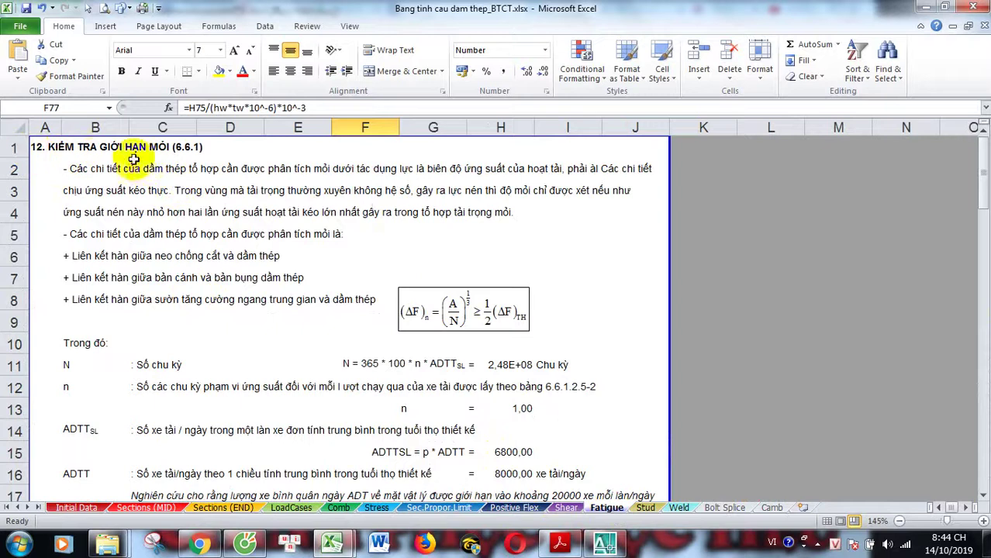
scroll(293, 287, "down", 2)
scroll(293, 258, "down", 7)
scroll(294, 320, "up", 6)
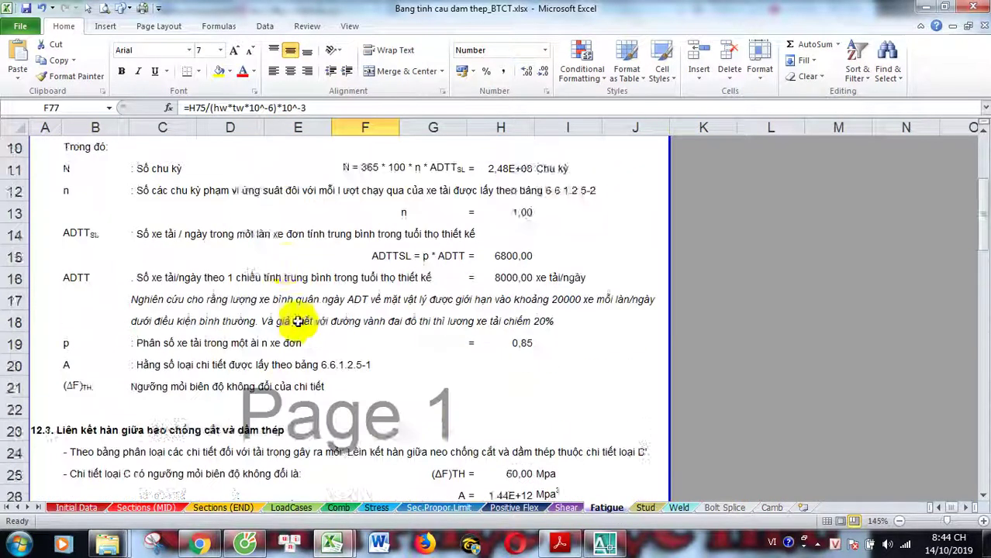
scroll(158, 265, "up", 3)
scroll(157, 265, "down", 2)
scroll(154, 345, "down", 1)
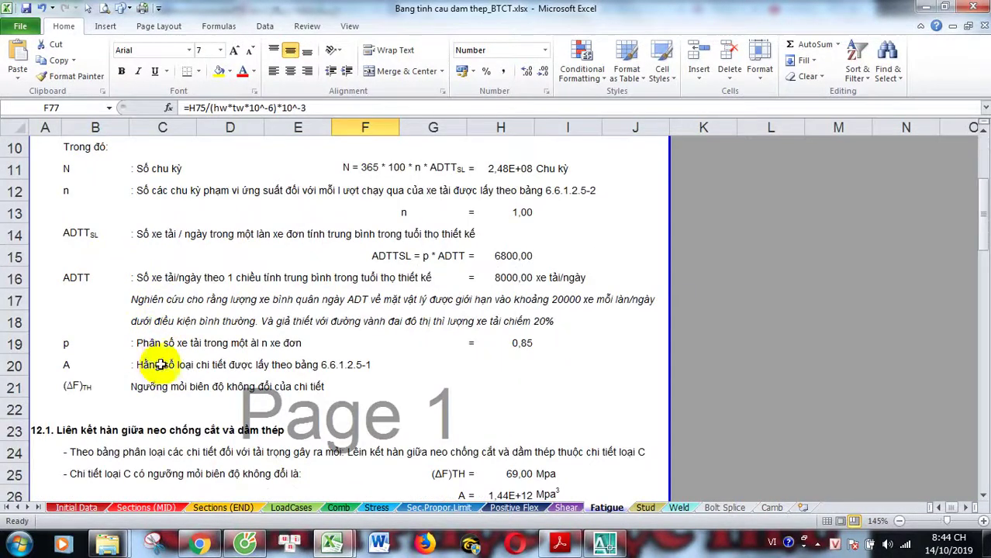
scroll(392, 287, "down", 1)
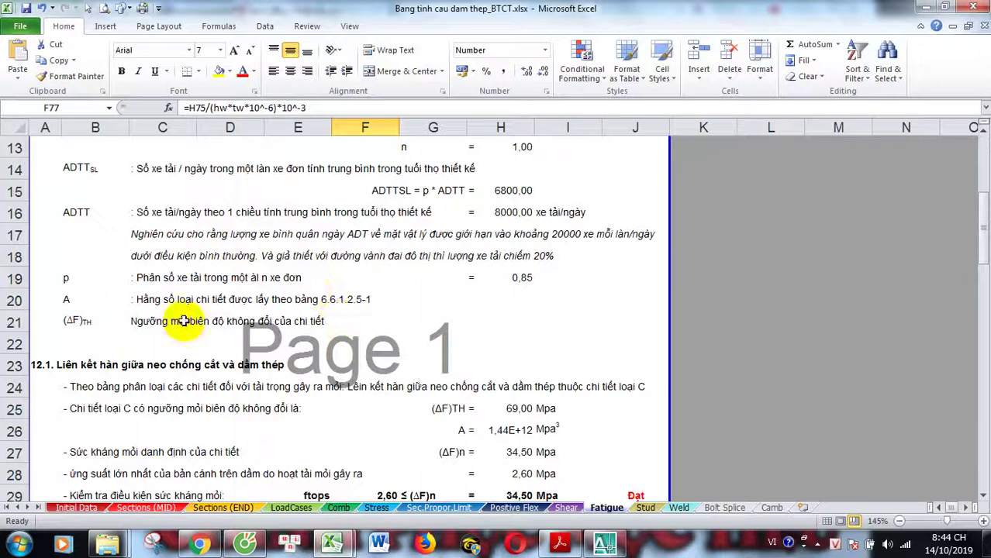
scroll(310, 372, "down", 2)
scroll(276, 367, "down", 4)
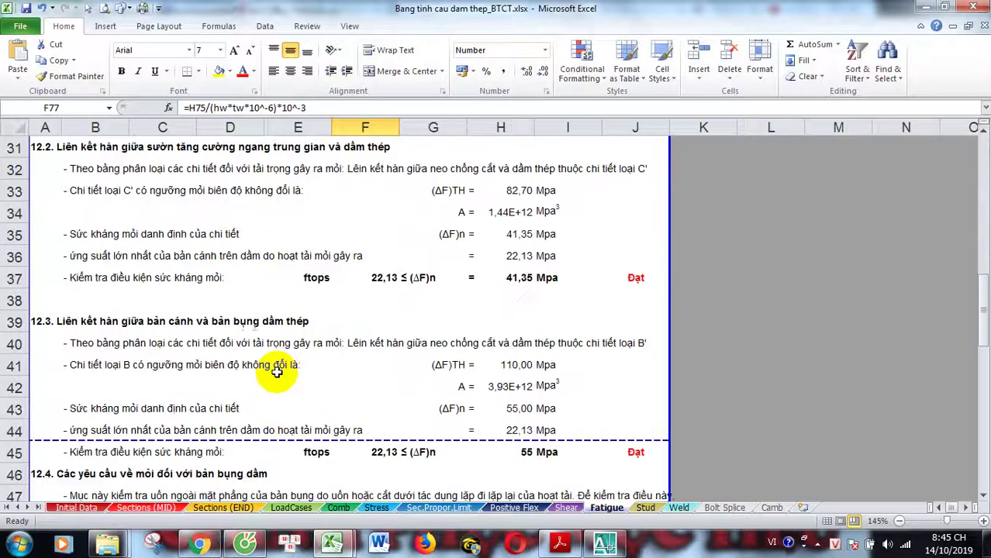
scroll(277, 372, "up", 3)
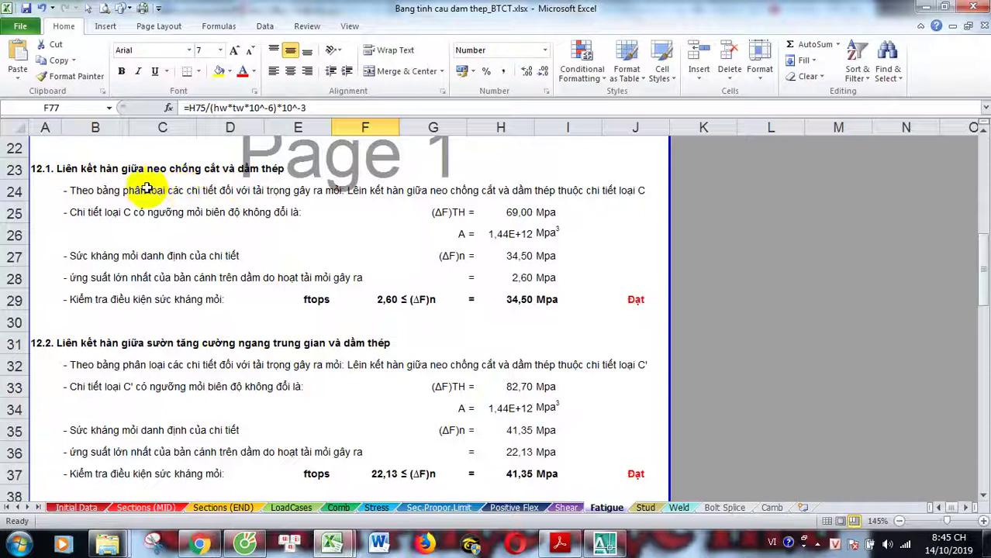
scroll(148, 194, "up", 2)
scroll(148, 254, "up", 5)
scroll(140, 290, "down", 5)
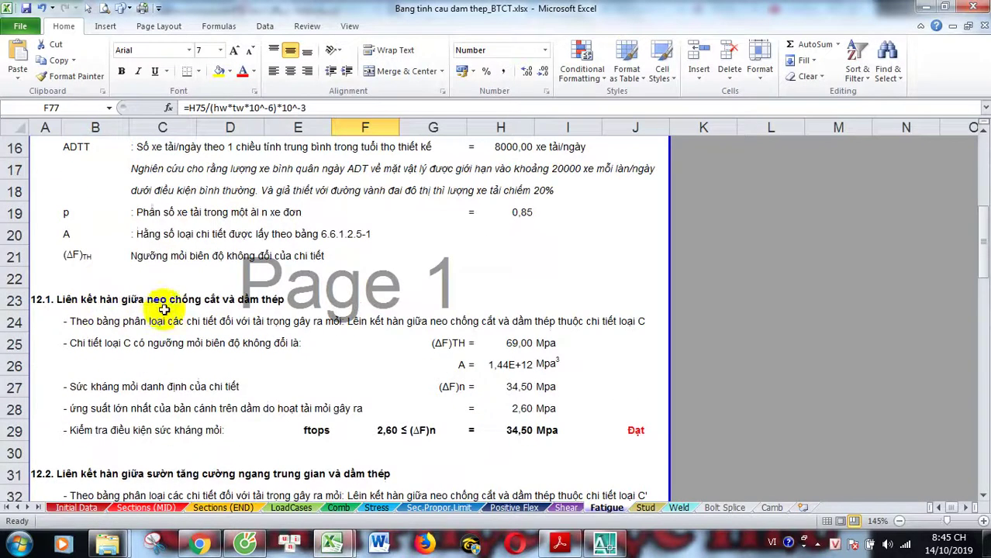
scroll(220, 315, "down", 1)
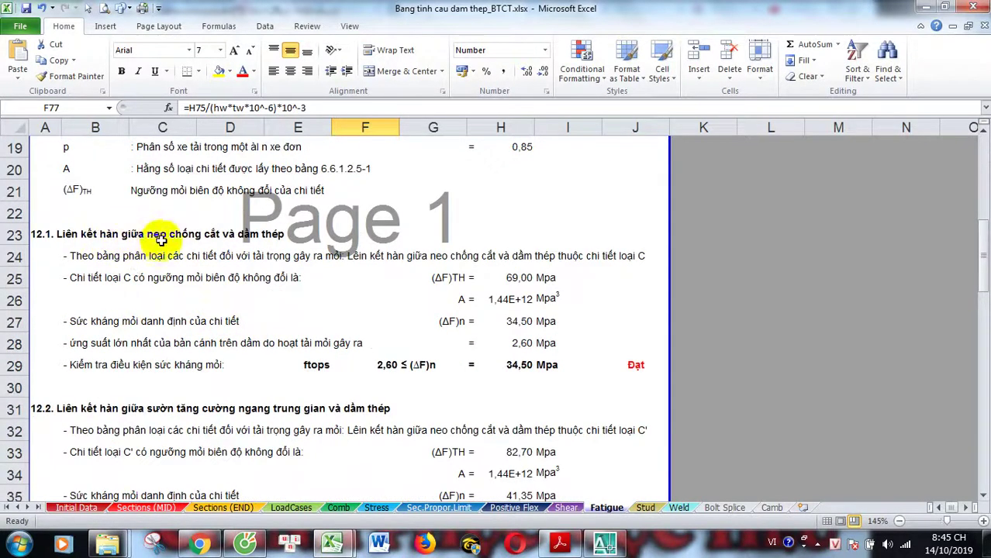
scroll(246, 247, "down", 1)
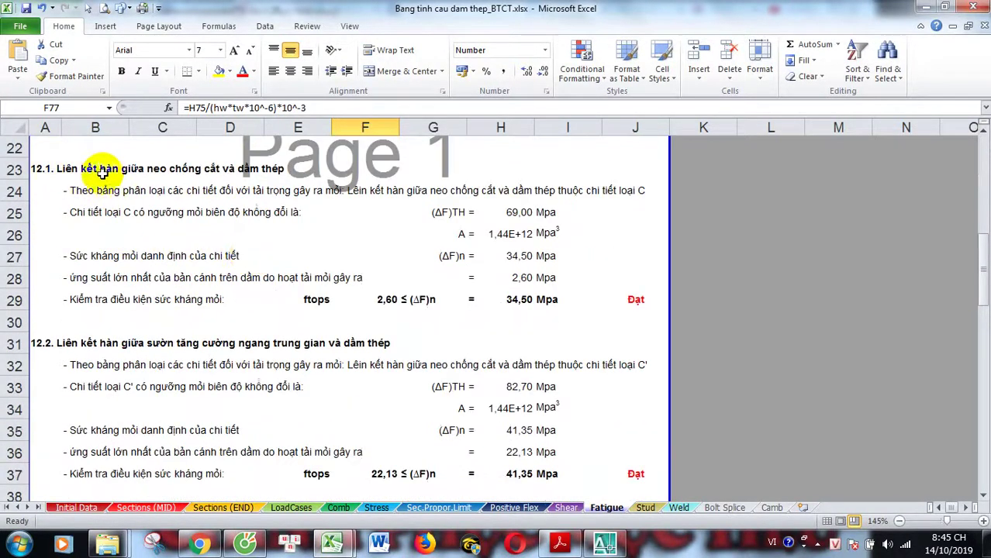
scroll(158, 356, "down", 1)
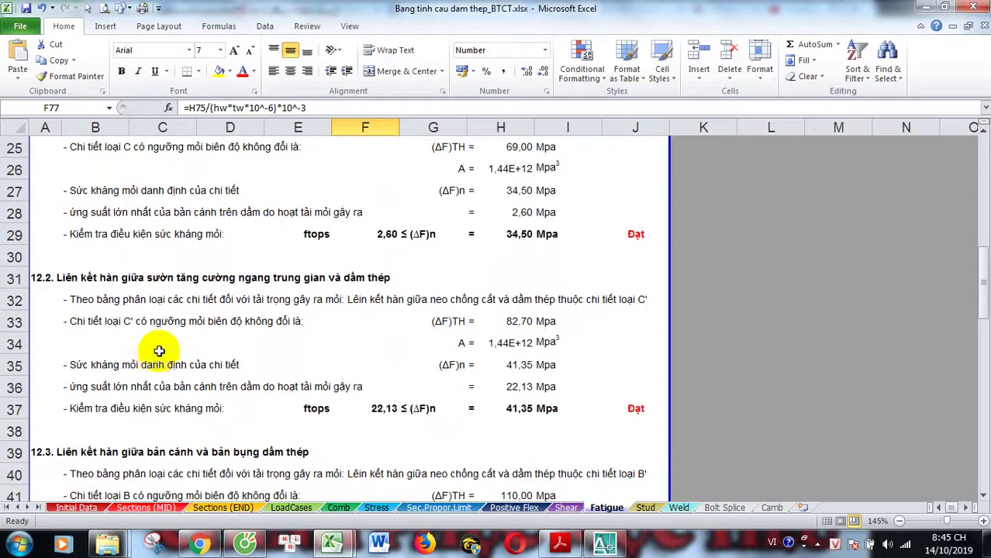
scroll(133, 291, "down", 2)
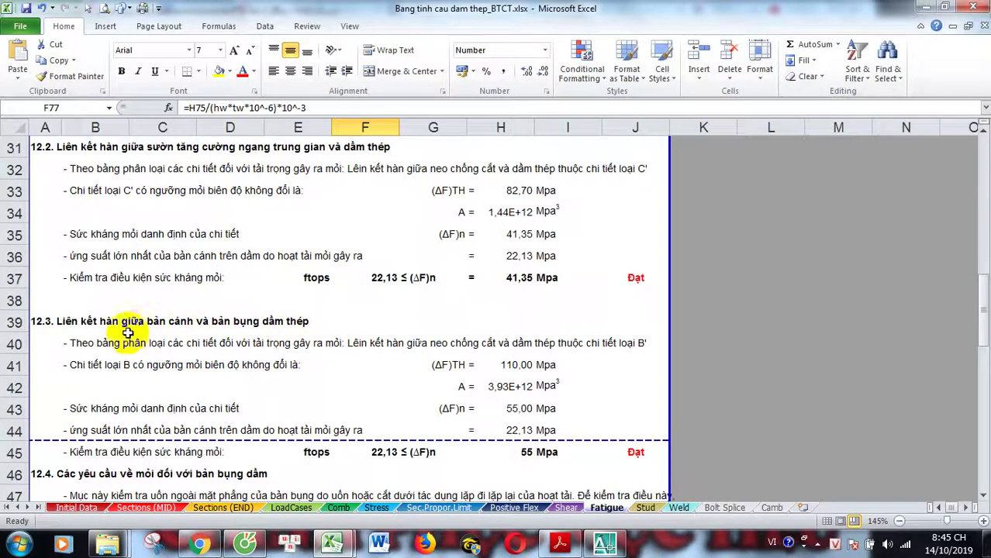
scroll(97, 318, "down", 1)
scroll(233, 260, "down", 1)
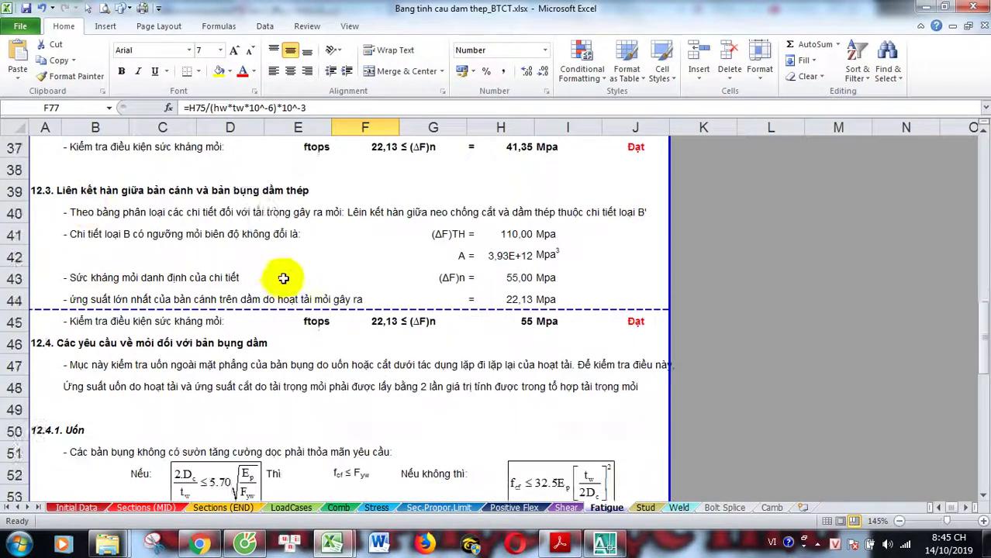
scroll(275, 275, "down", 1)
scroll(233, 288, "down", 1)
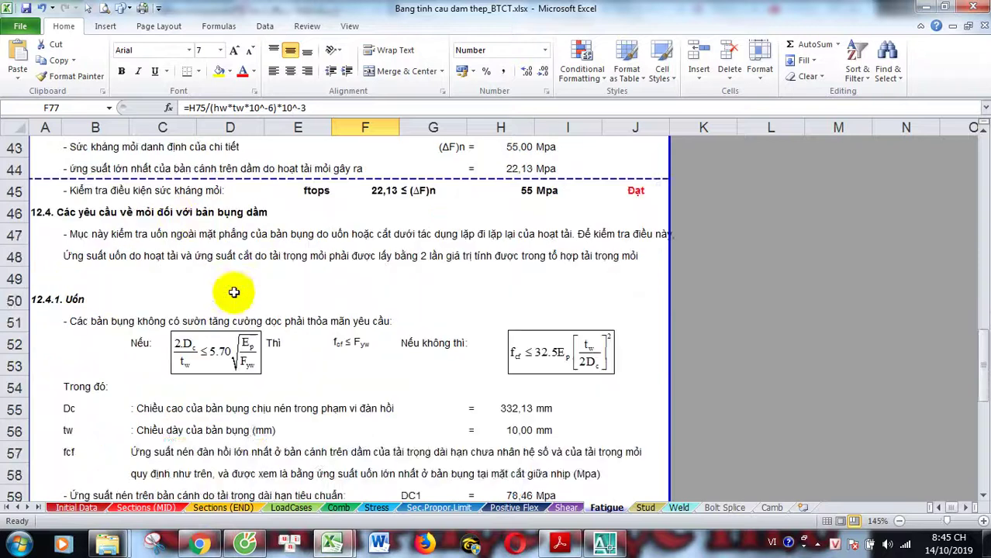
scroll(131, 283, "down", 2)
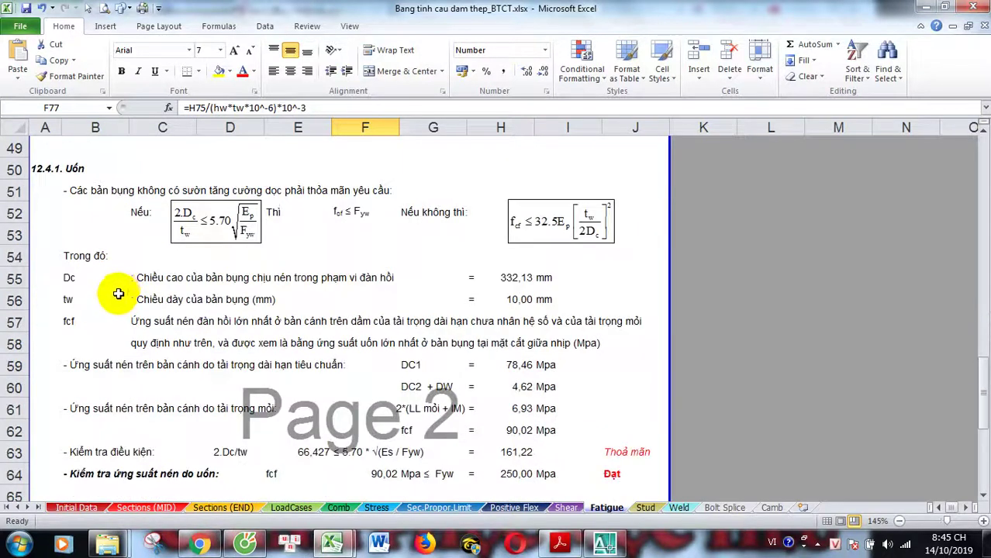
scroll(124, 303, "down", 6)
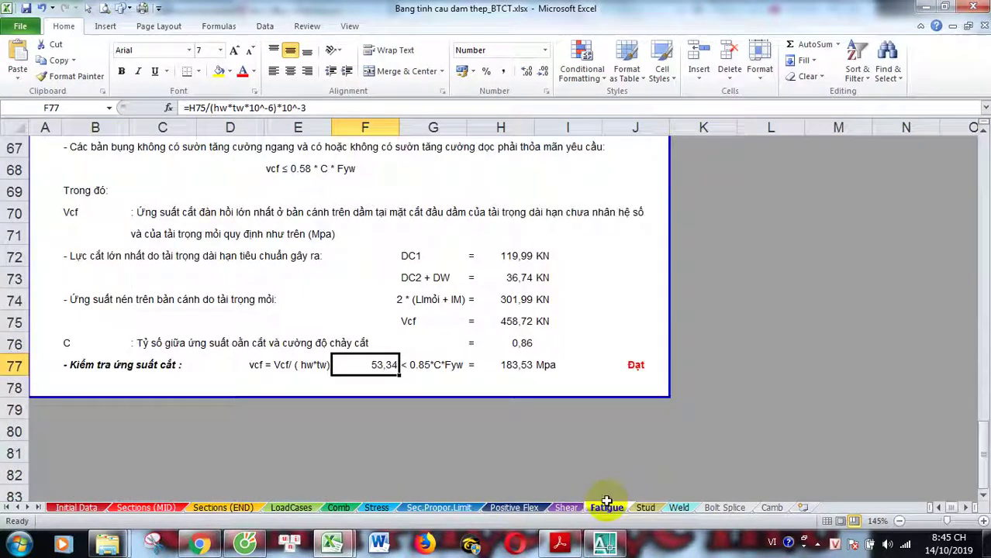
On the Stud sheet, inspect the shear connector type in D2 and the stud count formula.
left_click(645, 508)
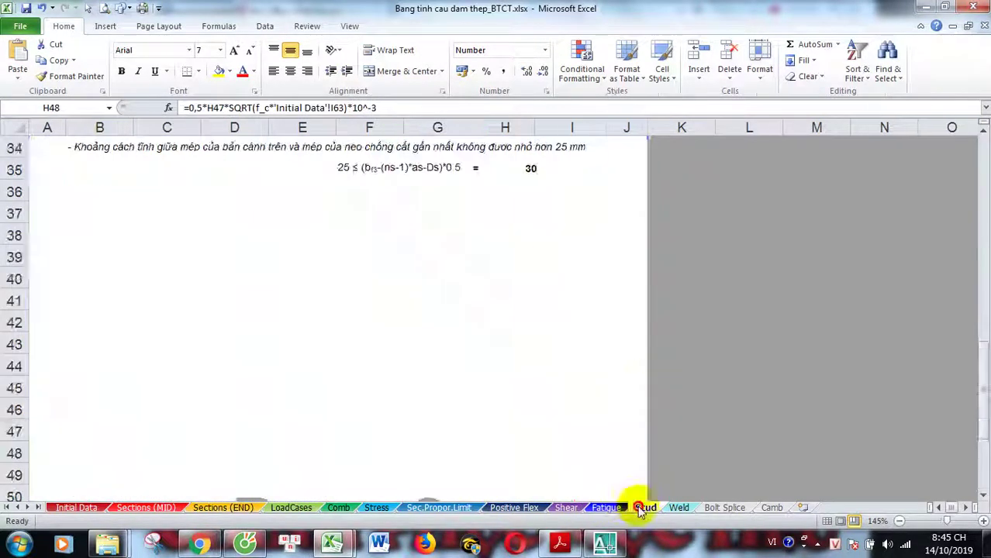
scroll(139, 287, "up", 5)
scroll(139, 287, "up", 6)
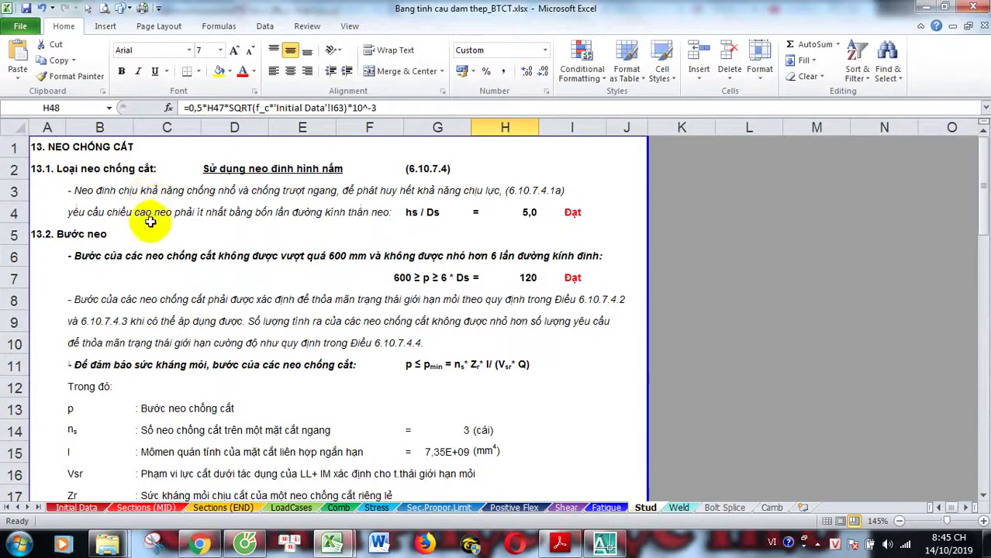
left_click(264, 170)
scroll(214, 261, "down", 2)
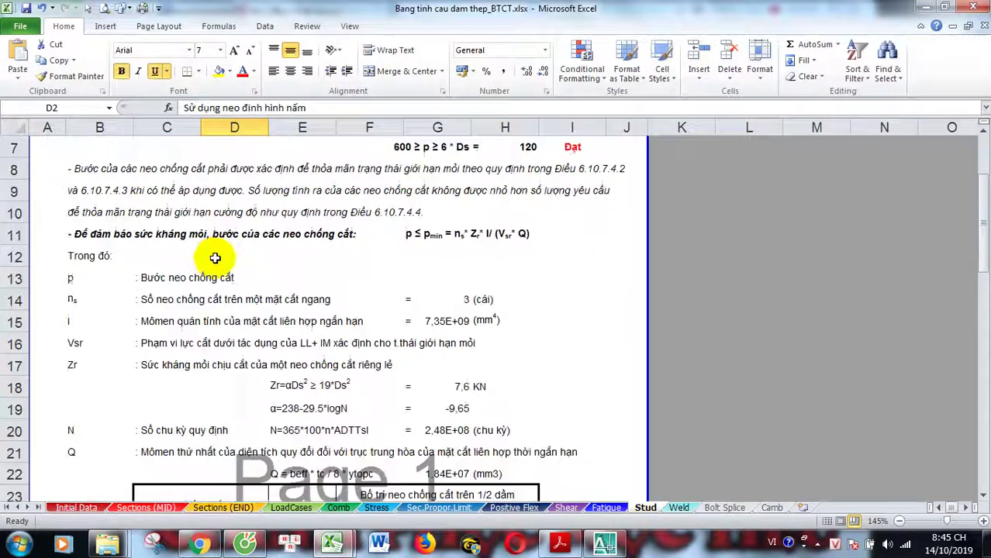
scroll(221, 265, "down", 5)
scroll(227, 277, "down", 3)
scroll(238, 279, "up", 6)
scroll(238, 279, "up", 4)
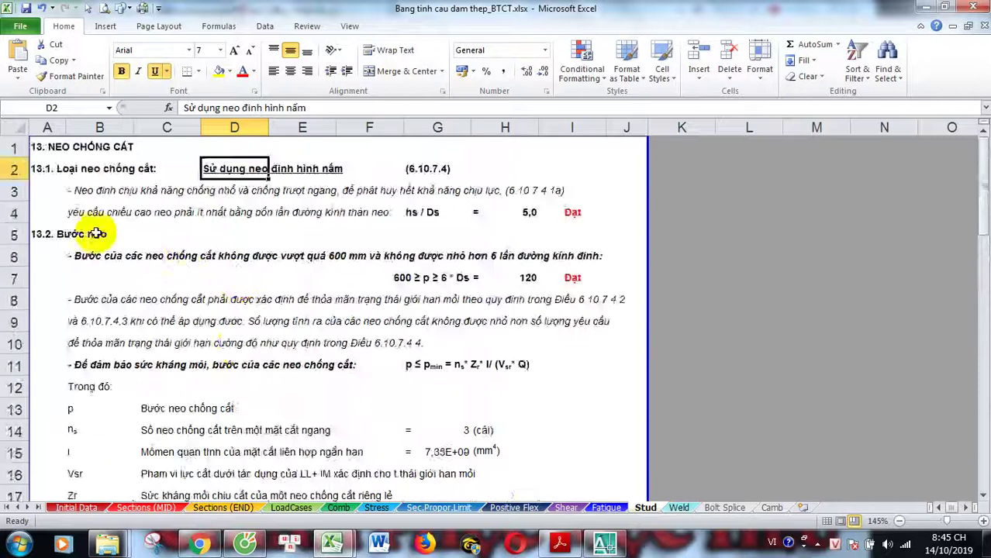
scroll(97, 233, "down", 3)
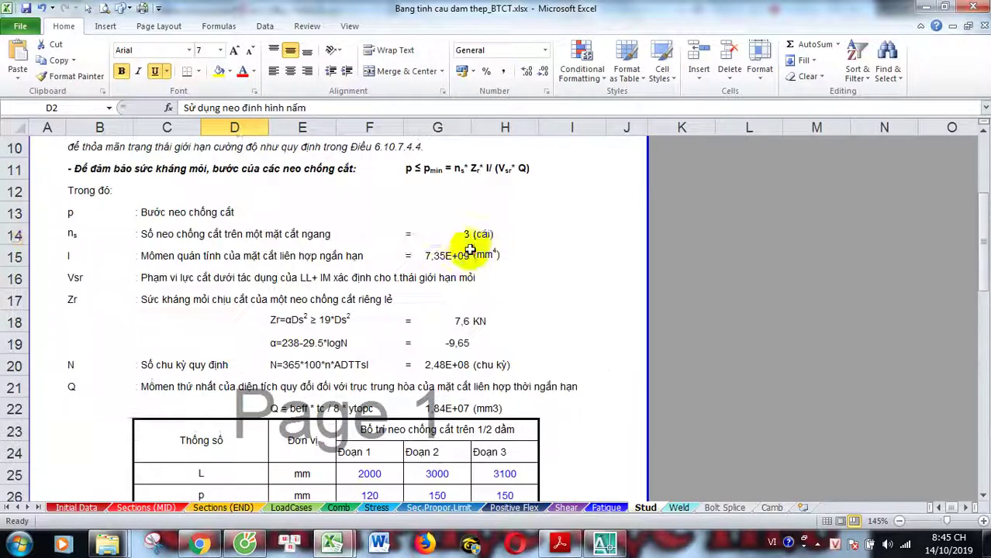
left_click(453, 235)
scroll(420, 332, "down", 2)
scroll(418, 335, "up", 4)
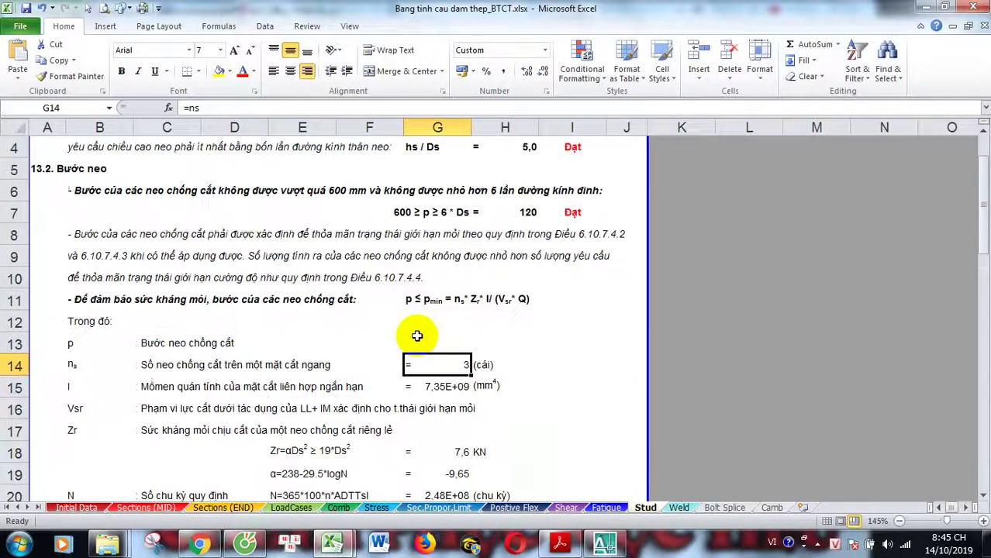
scroll(419, 337, "down", 5)
Inspect the stud pitch check in F30 and review embedment checks down to Qn = 125,7 KN.
left_click(383, 390)
scroll(364, 396, "down", 4)
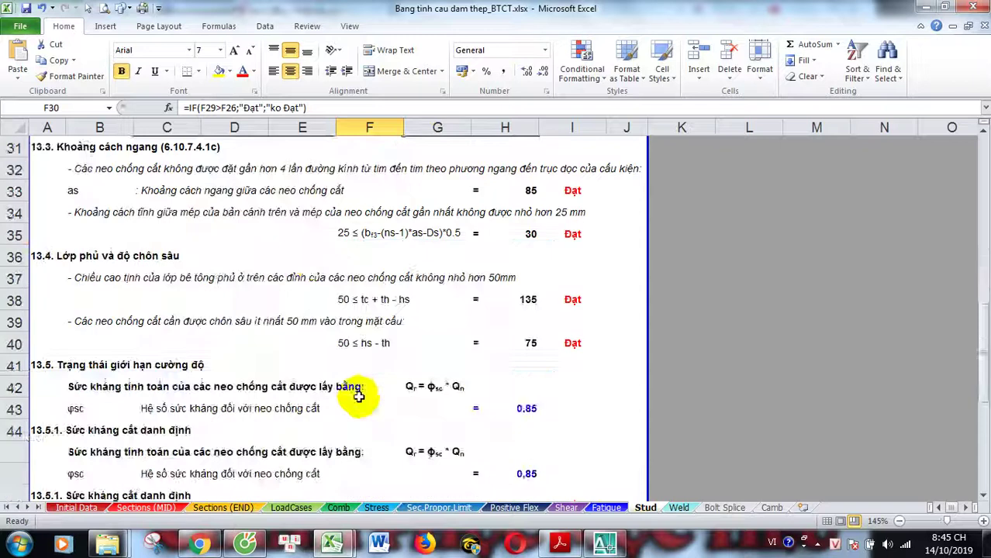
scroll(318, 381, "up", 2)
scroll(288, 381, "up", 5)
scroll(172, 301, "up", 3)
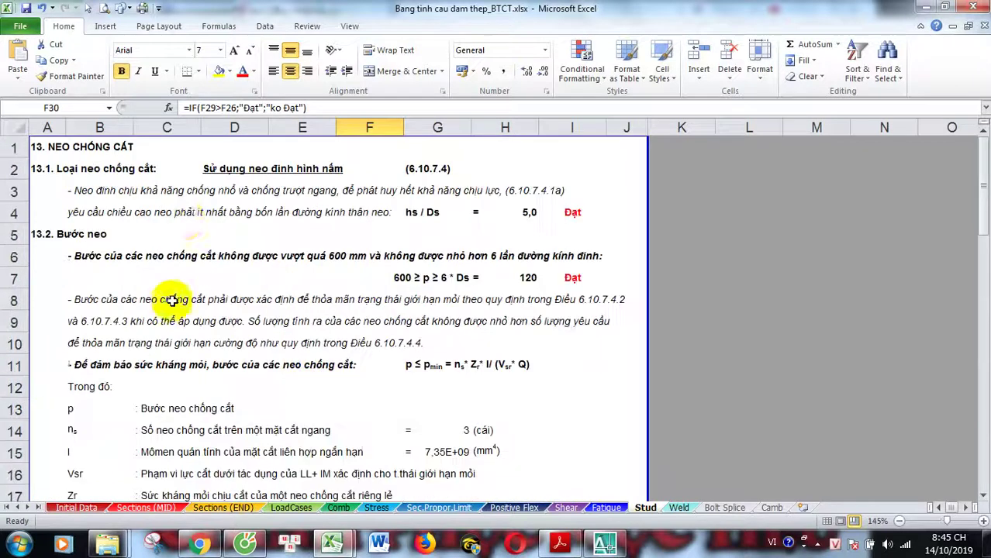
scroll(143, 314, "down", 4)
scroll(221, 326, "down", 4)
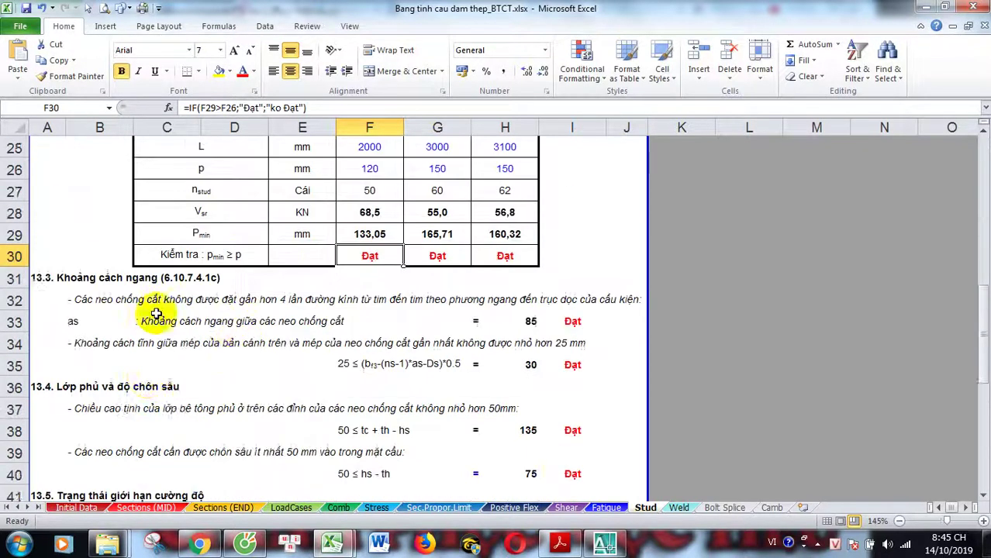
scroll(151, 313, "down", 2)
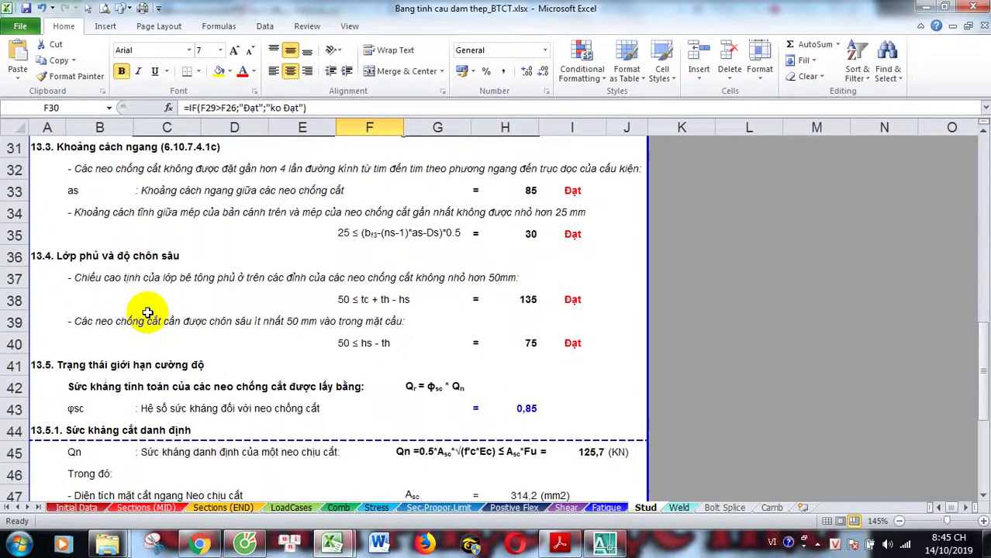
scroll(147, 312, "down", 1)
scroll(167, 319, "up", 2)
scroll(155, 321, "down", 2)
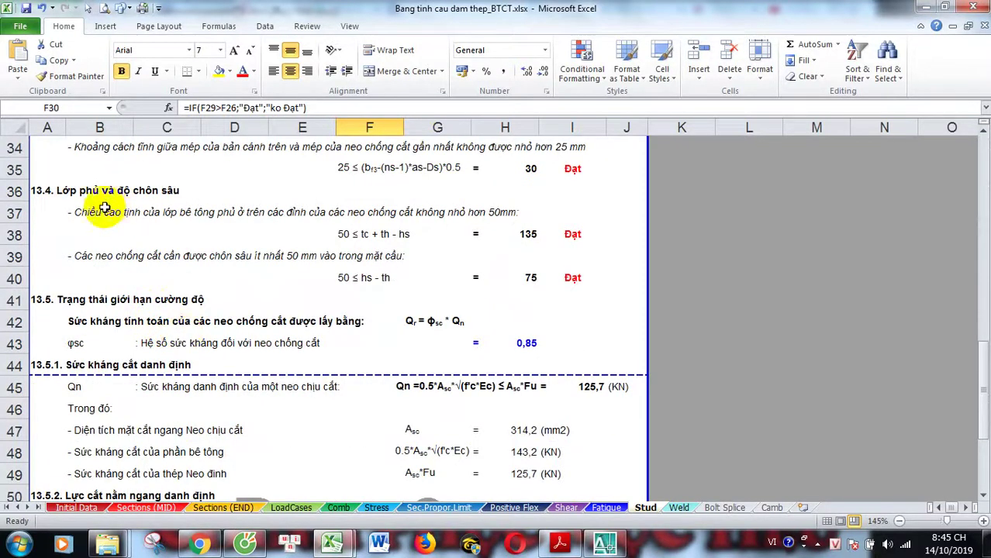
scroll(117, 213, "down", 1)
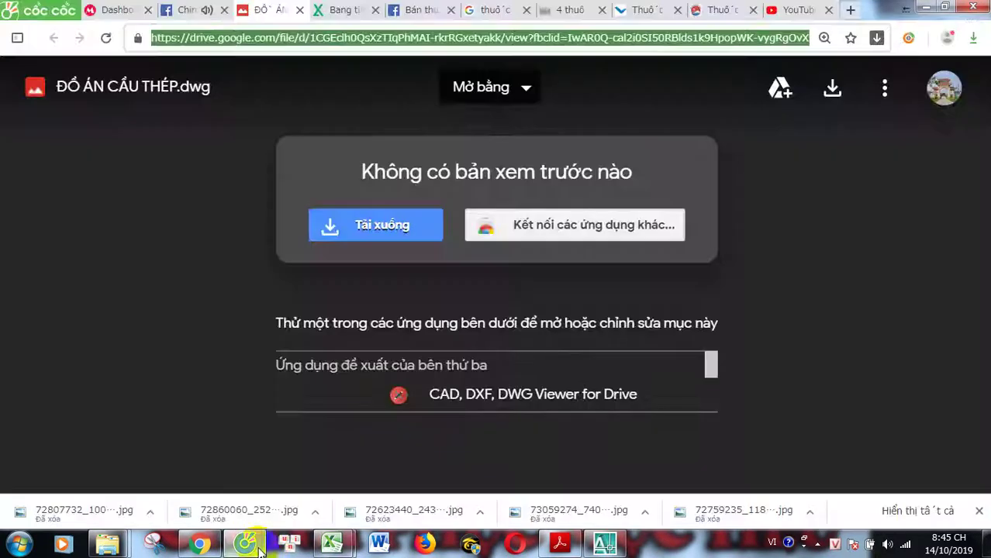
left_click(256, 544)
left_click(432, 9)
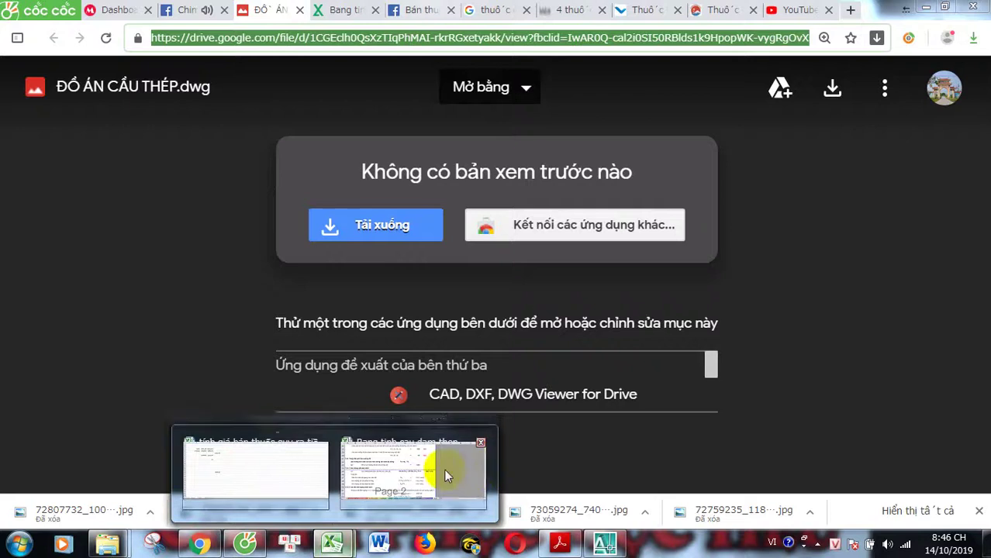
left_click(475, 471)
scroll(388, 373, "down", 3)
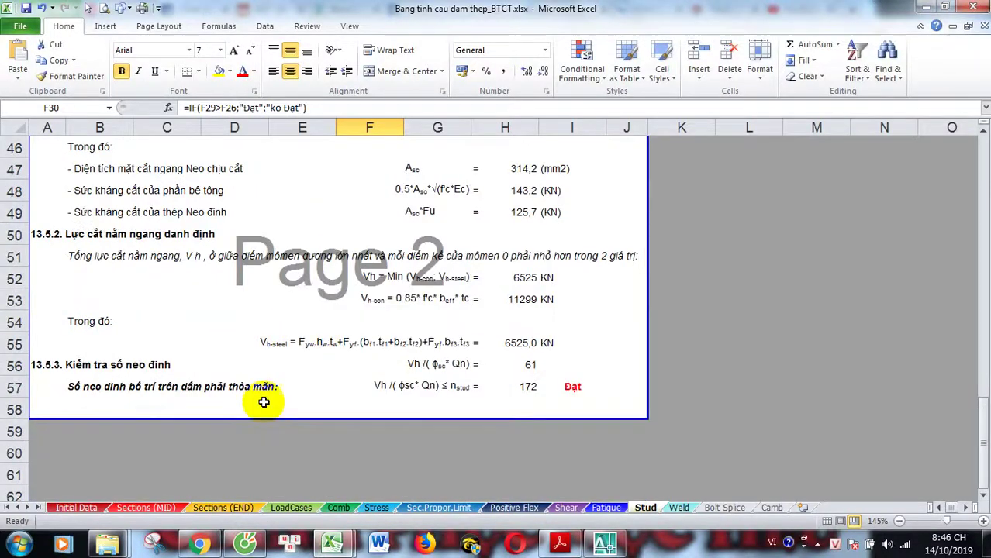
left_click(245, 545)
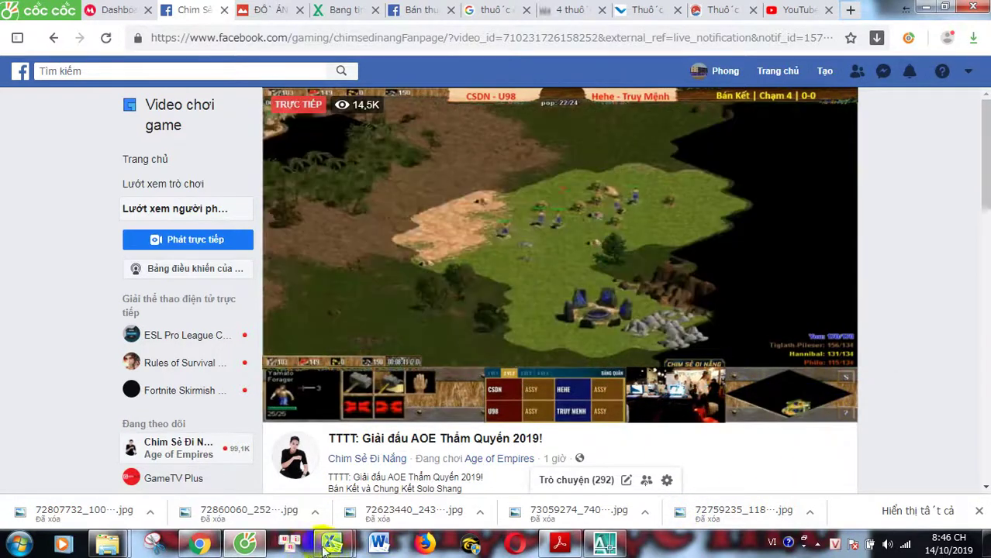
mouse_move(332, 545)
left_click(449, 476)
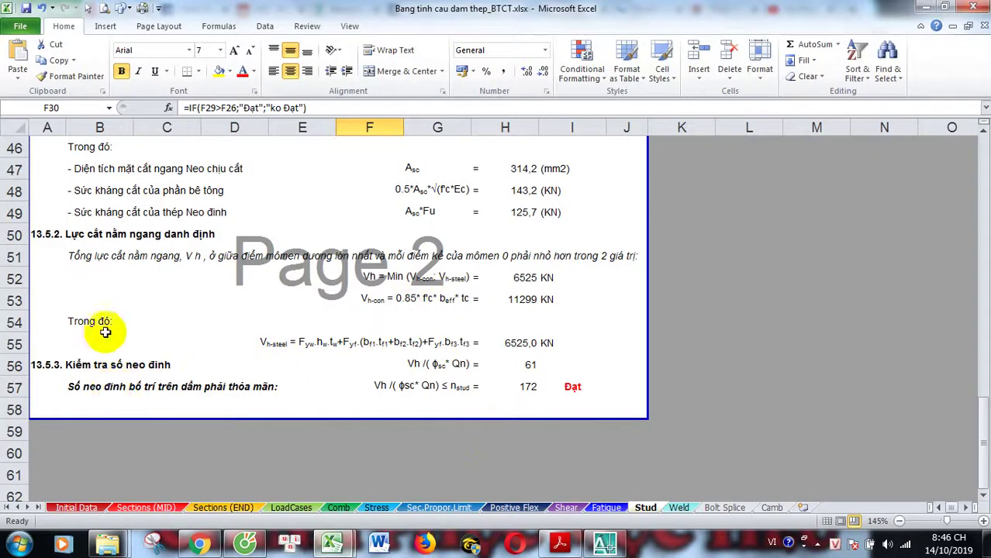
scroll(101, 263, "up", 1)
scroll(116, 349, "down", 1)
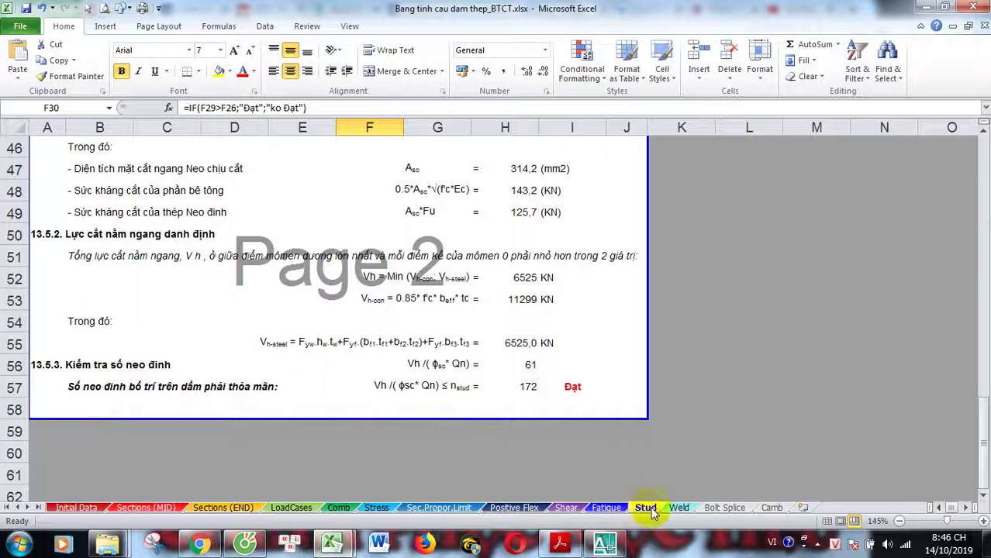
Review the Weld sheet's checks, confirming the weld check passes.
left_click(678, 508)
scroll(194, 256, "down", 3)
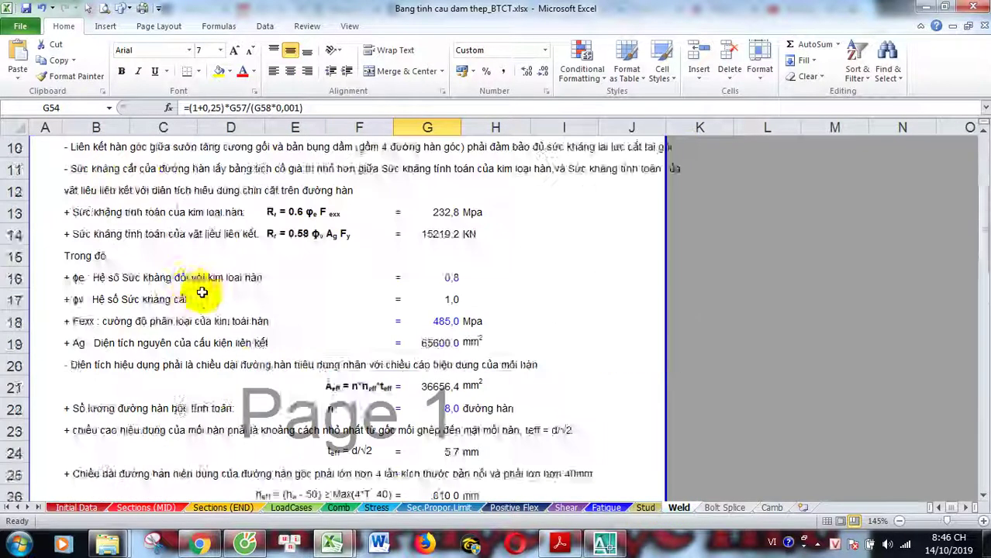
scroll(256, 310, "down", 2)
scroll(252, 349, "down", 1)
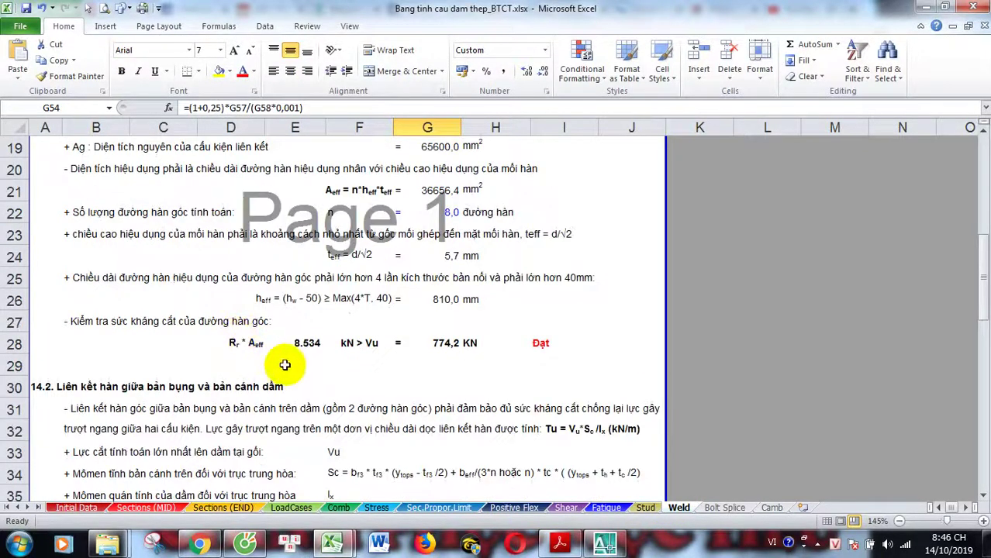
scroll(259, 361, "down", 1)
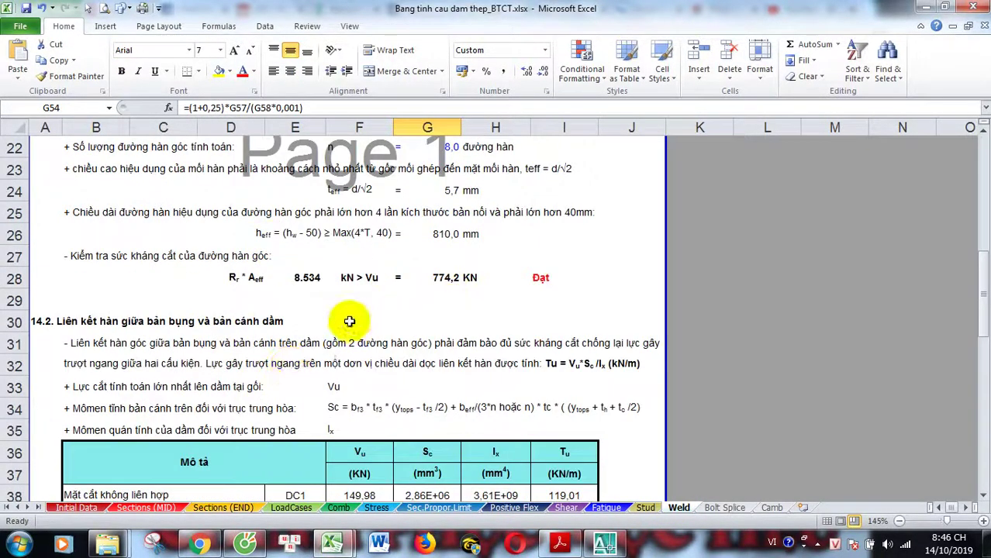
scroll(316, 383, "up", 5)
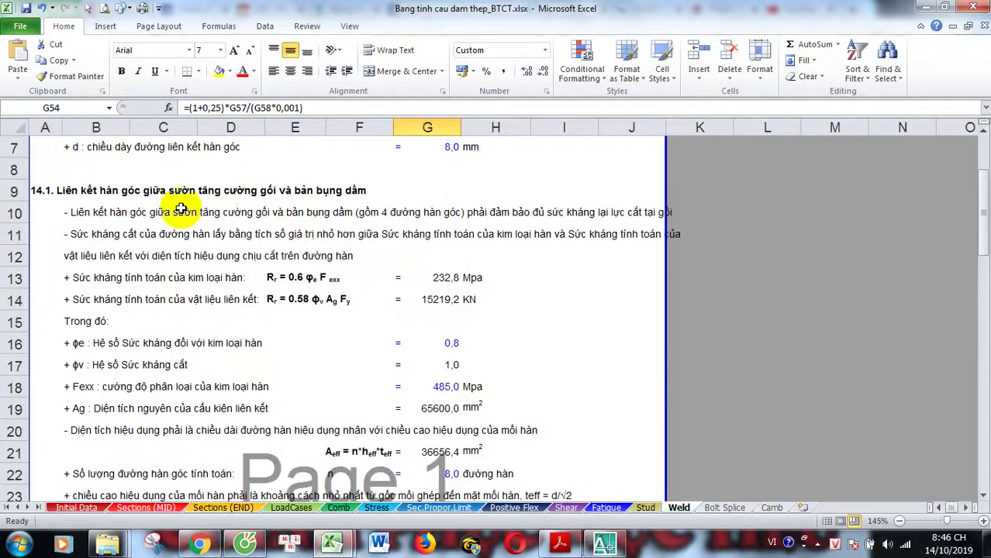
scroll(320, 200, "down", 3)
scroll(326, 229, "down", 2)
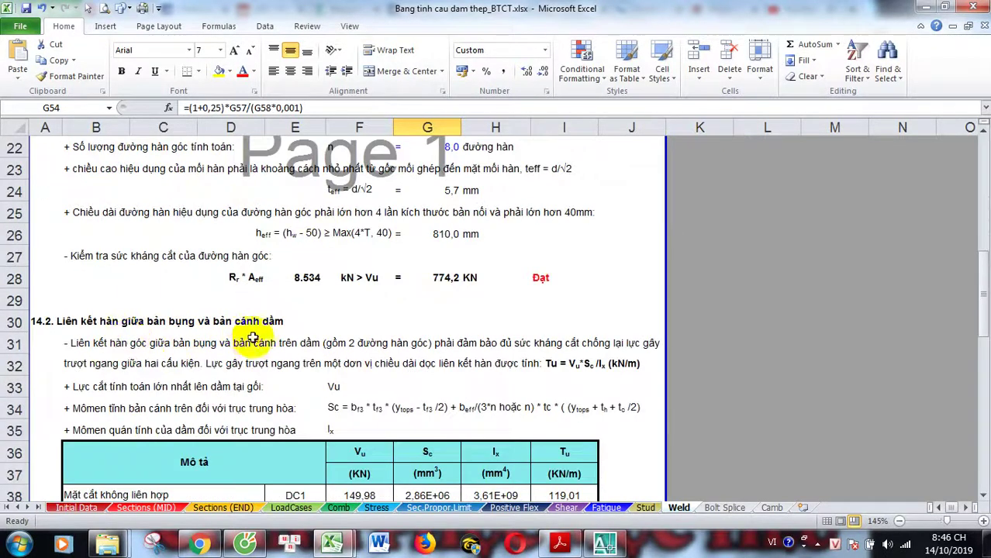
scroll(261, 343, "down", 1)
scroll(262, 344, "down", 1)
scroll(265, 345, "down", 1)
scroll(265, 347, "down", 1)
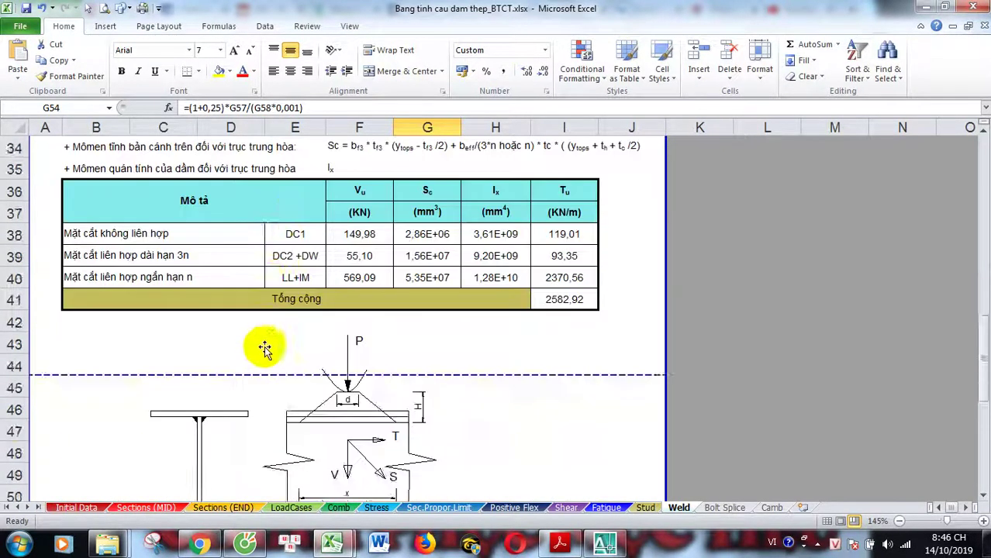
scroll(261, 347, "down", 3)
scroll(259, 369, "down", 6)
scroll(259, 369, "up", 3)
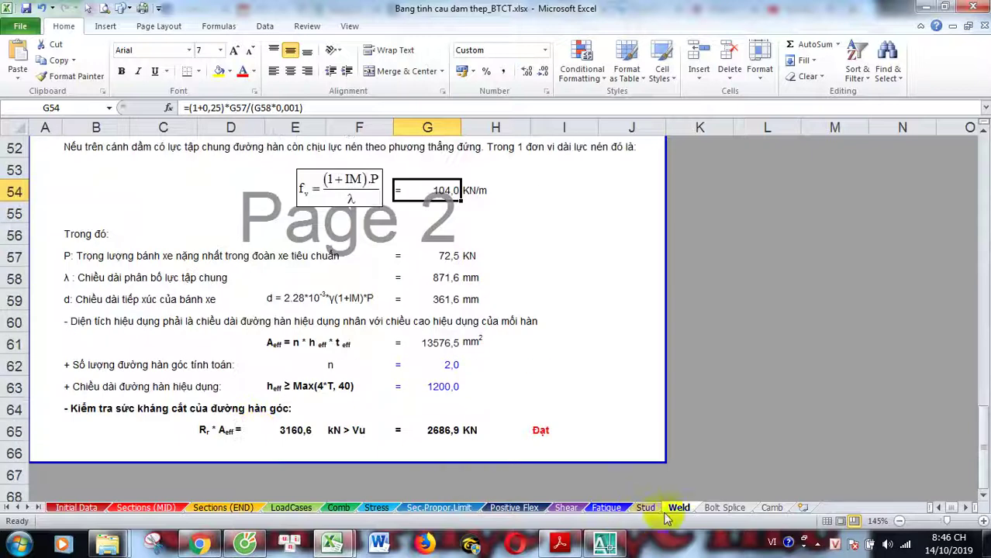
Review the Bolt Splice sheet from the top down to bolt-hole bearing check 15.1.5, reading Đạt.
left_click(723, 508)
scroll(308, 346, "up", 7)
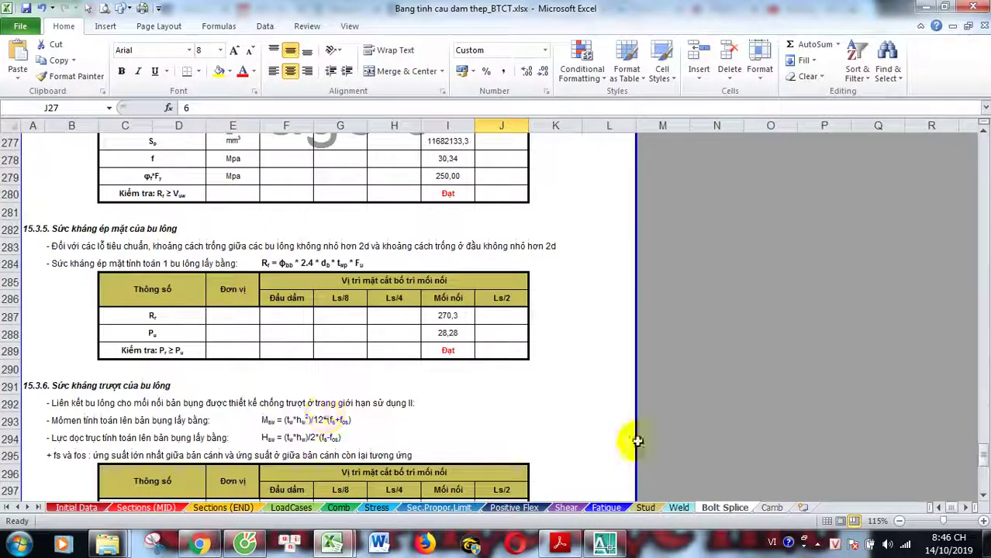
scroll(967, 386, "up", 9)
scroll(981, 432, "up", 3)
left_click_drag(975, 309, 975, 142)
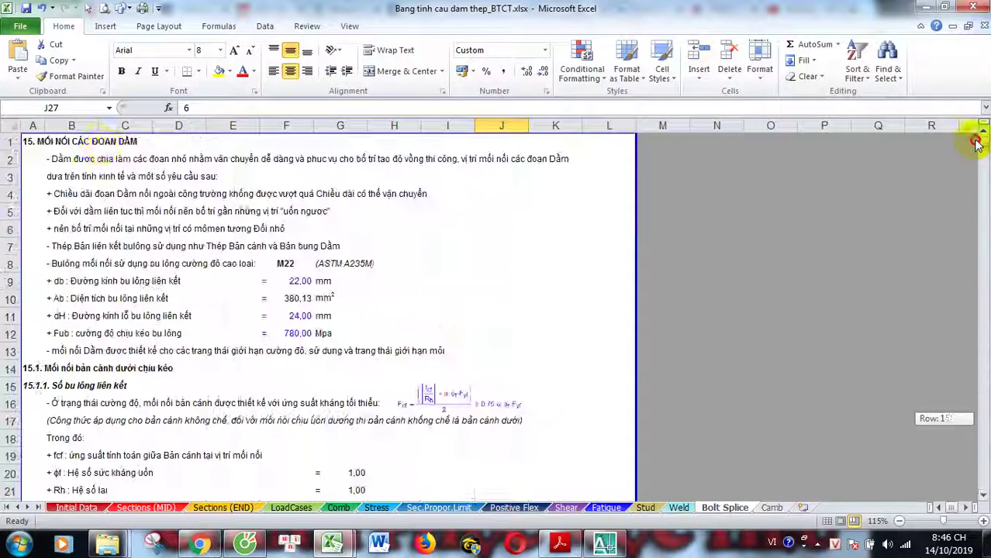
scroll(122, 258, "down", 1)
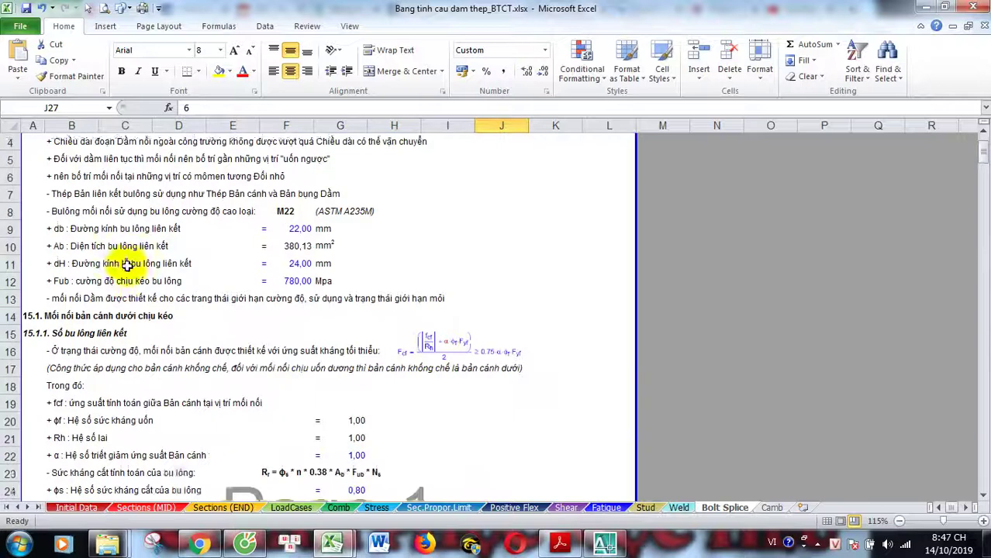
scroll(133, 265, "down", 1)
scroll(142, 308, "down", 1)
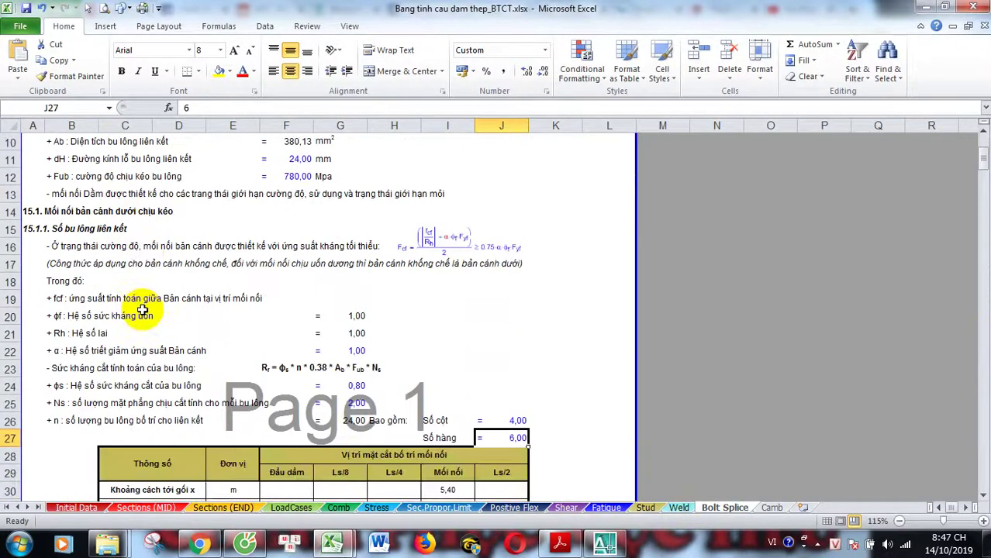
scroll(143, 309, "down", 6)
scroll(146, 328, "down", 5)
scroll(161, 351, "down", 3)
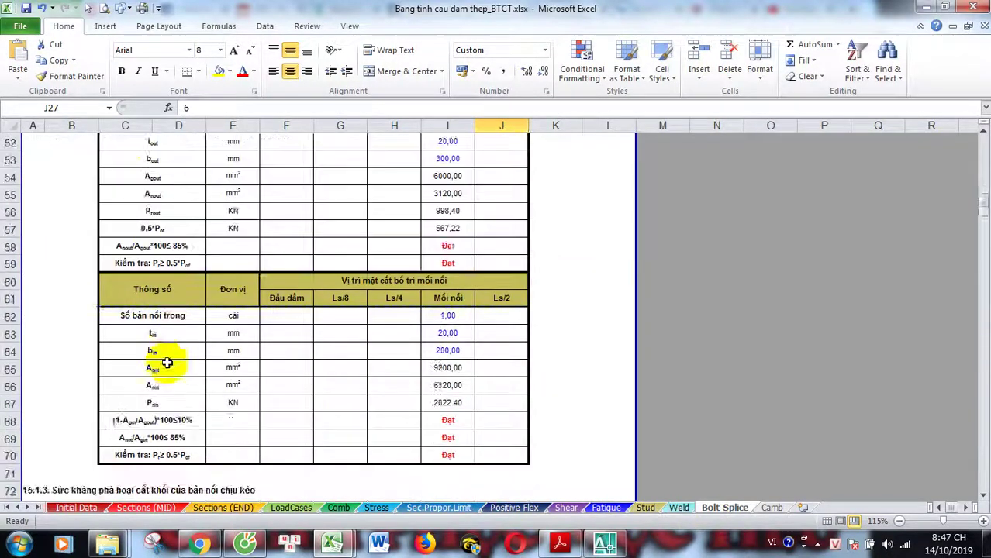
scroll(161, 353, "down", 8)
scroll(615, 411, "down", 4)
scroll(548, 461, "down", 4)
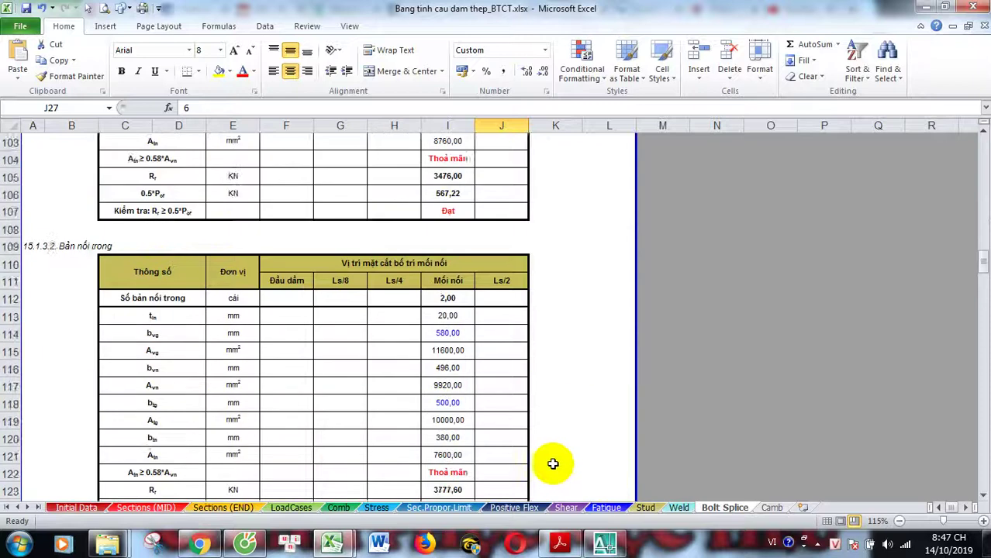
scroll(538, 462, "down", 3)
scroll(543, 465, "down", 6)
scroll(580, 475, "down", 5)
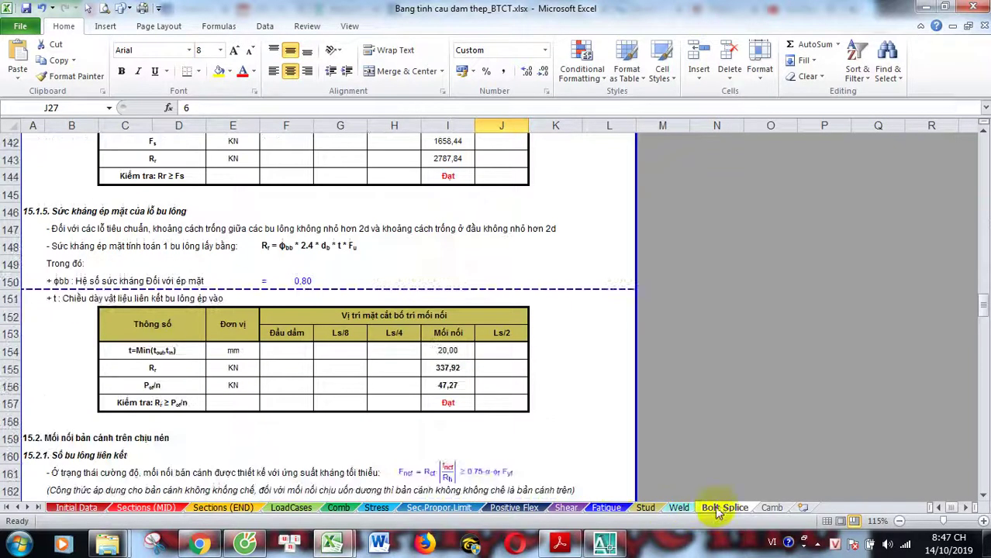
left_click(770, 508)
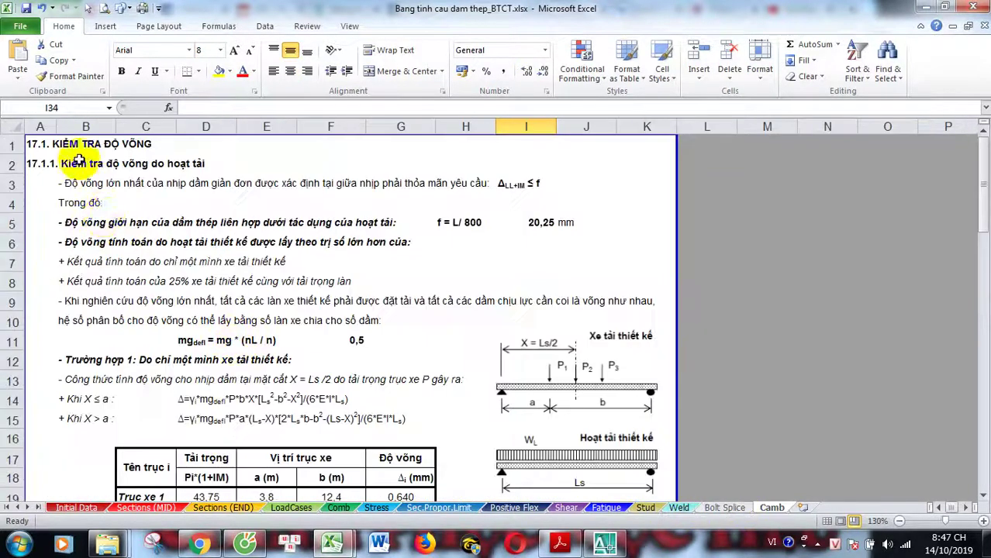
scroll(199, 226, "down", 3)
scroll(227, 259, "down", 5)
scroll(232, 283, "up", 4)
scroll(264, 289, "down", 6)
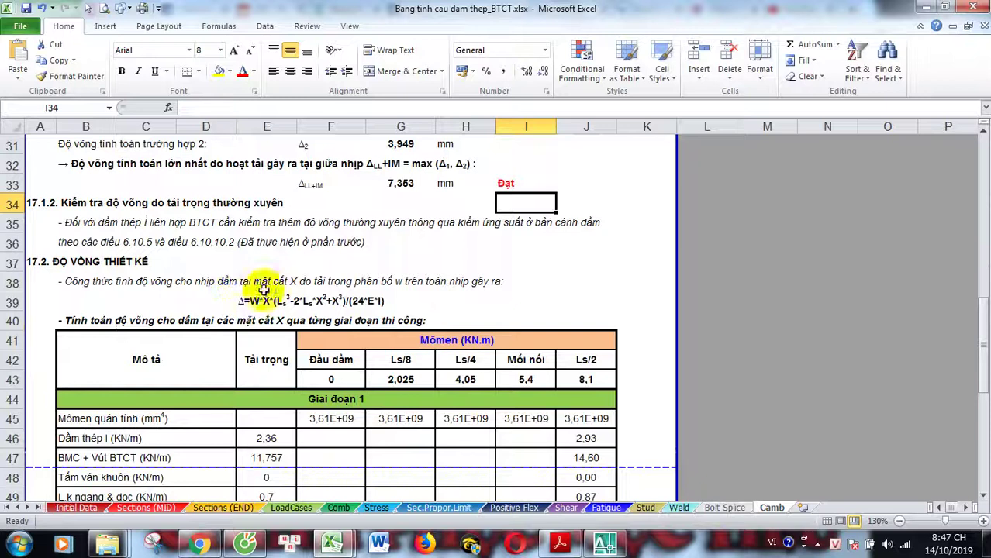
scroll(264, 288, "up", 2)
left_click(399, 301)
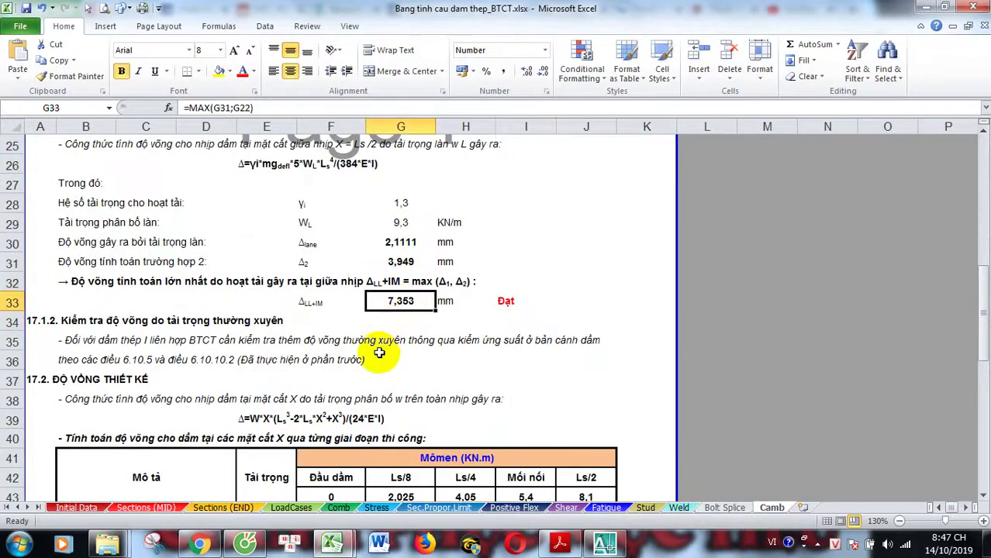
scroll(106, 266, "up", 1)
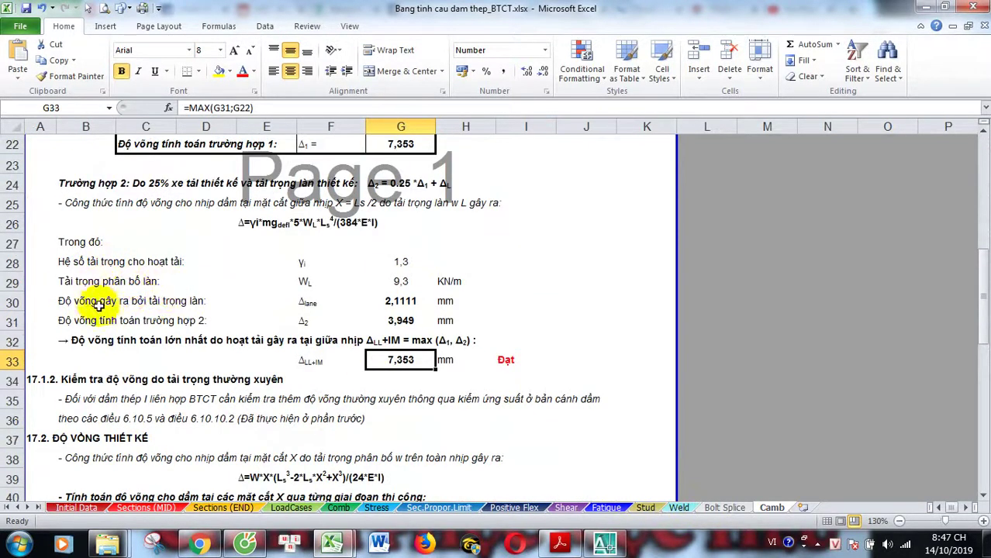
left_click_drag(109, 307, 153, 324)
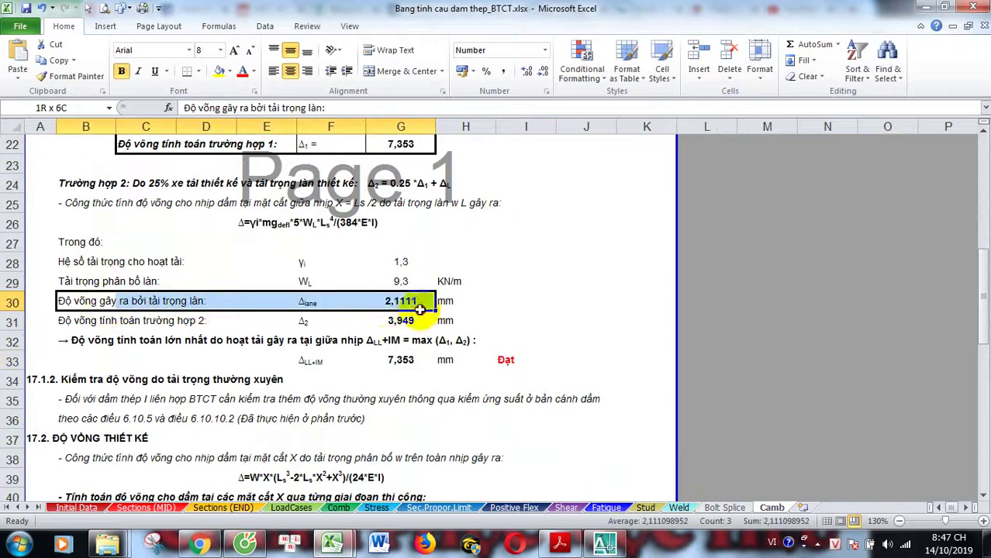
left_click(86, 281)
left_click_drag(73, 262, 284, 265)
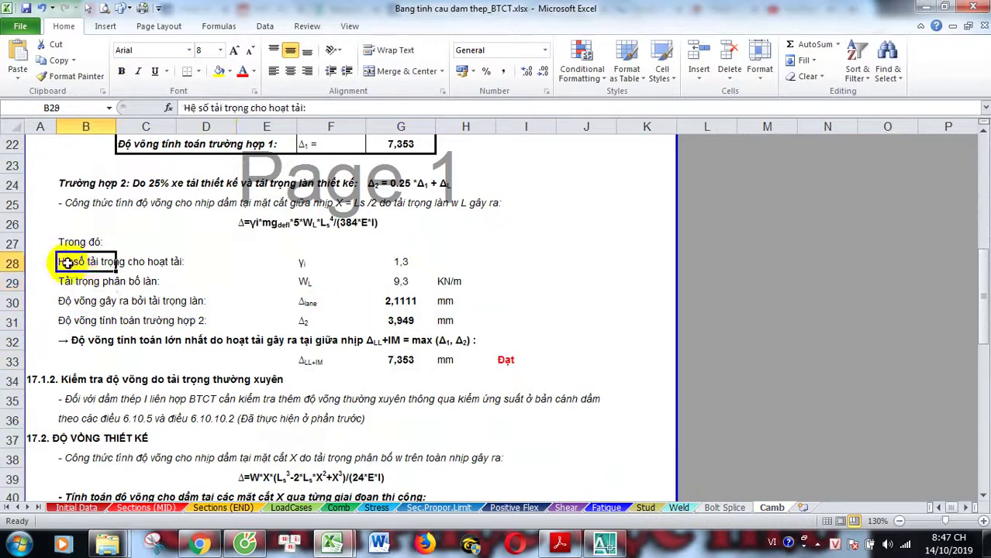
left_click_drag(78, 321, 419, 314)
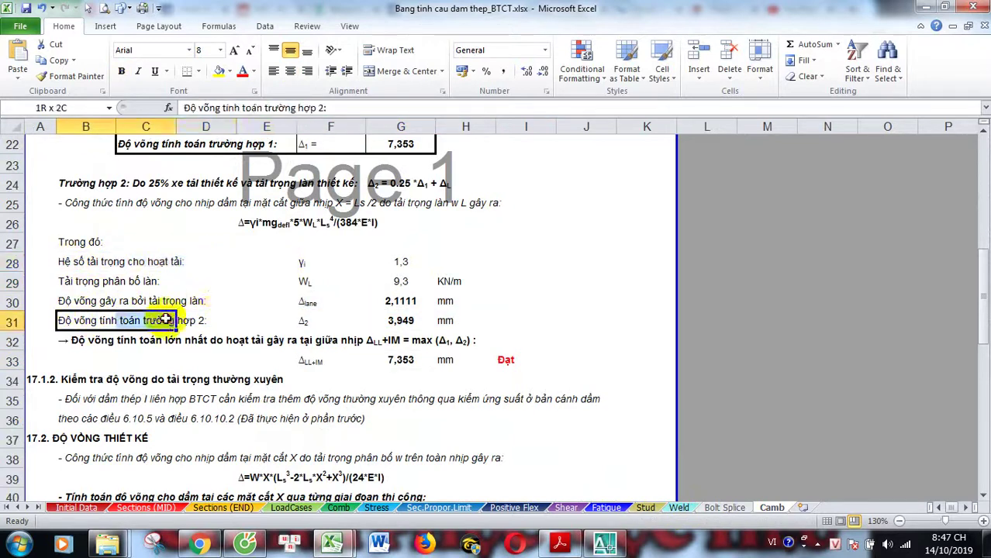
left_click(401, 321)
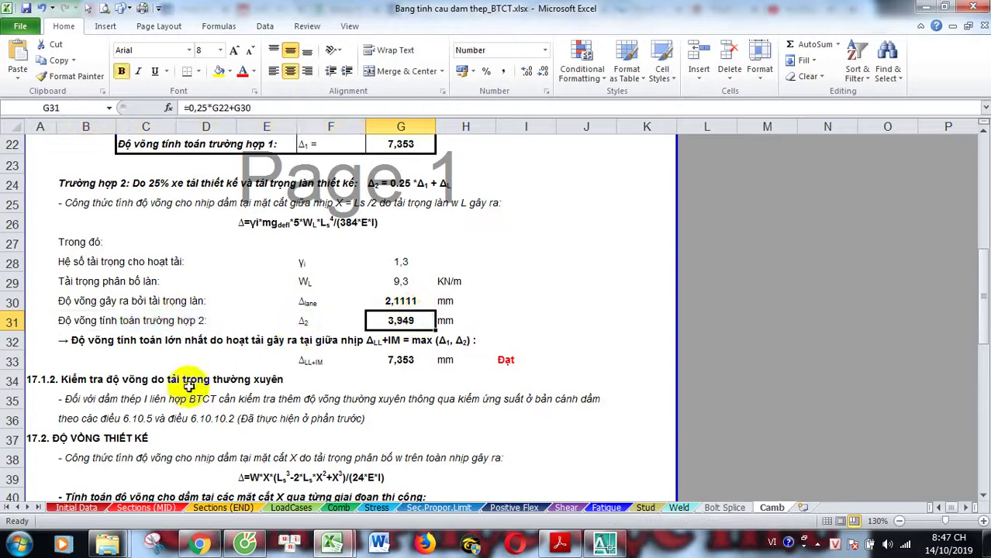
double_click(402, 360)
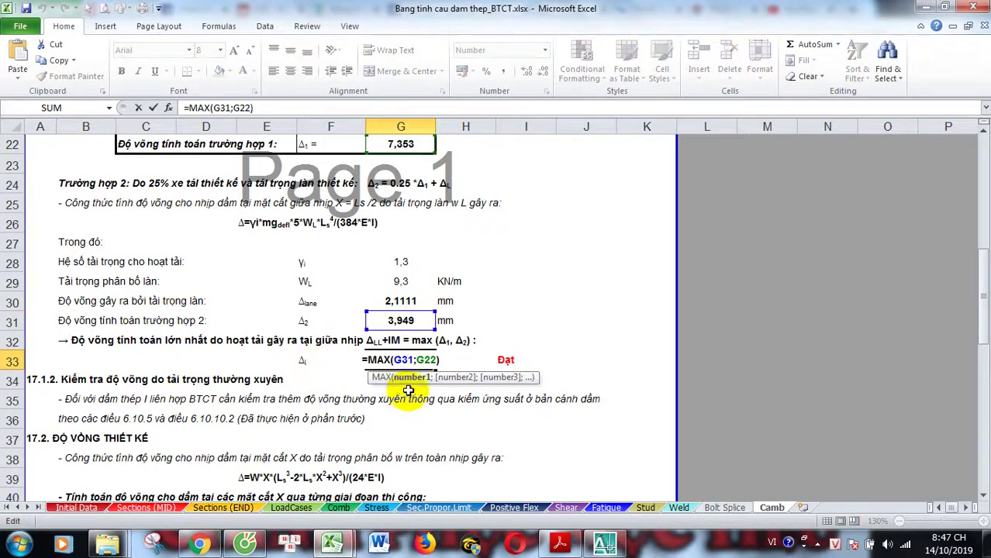
key("Escape")
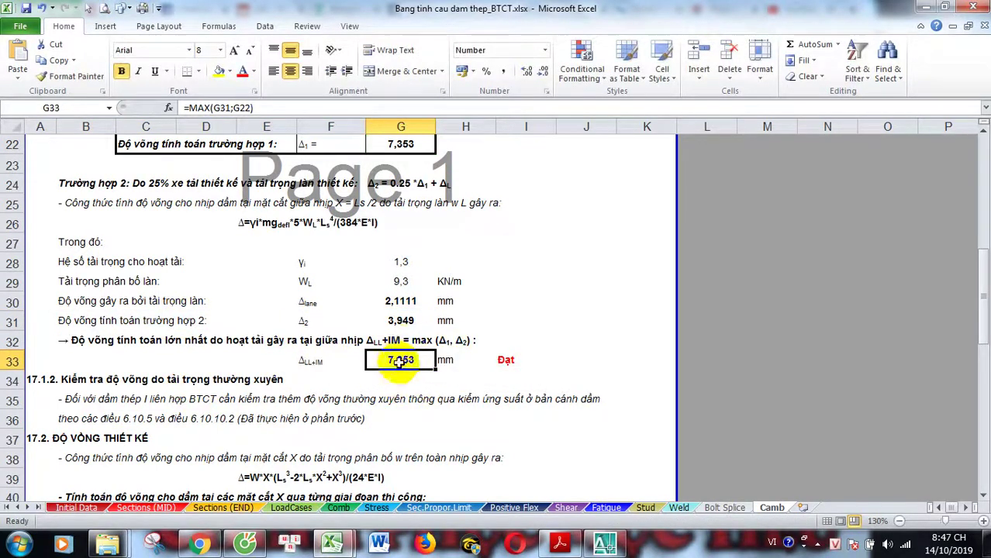
double_click(400, 362)
scroll(395, 372, "up", 6)
scroll(388, 380, "up", 1)
scroll(383, 380, "down", 1)
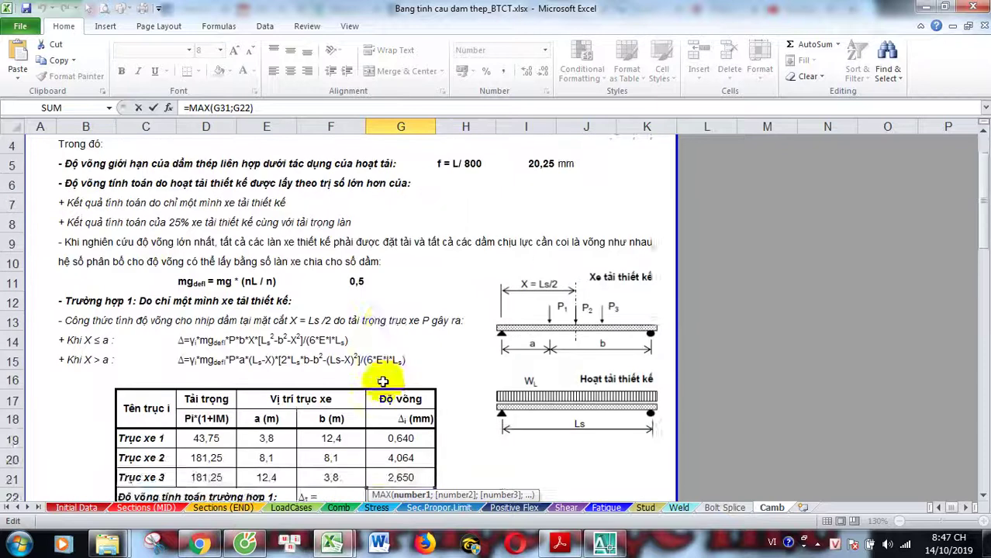
key("Escape")
scroll(233, 295, "down", 2)
scroll(155, 271, "up", 3)
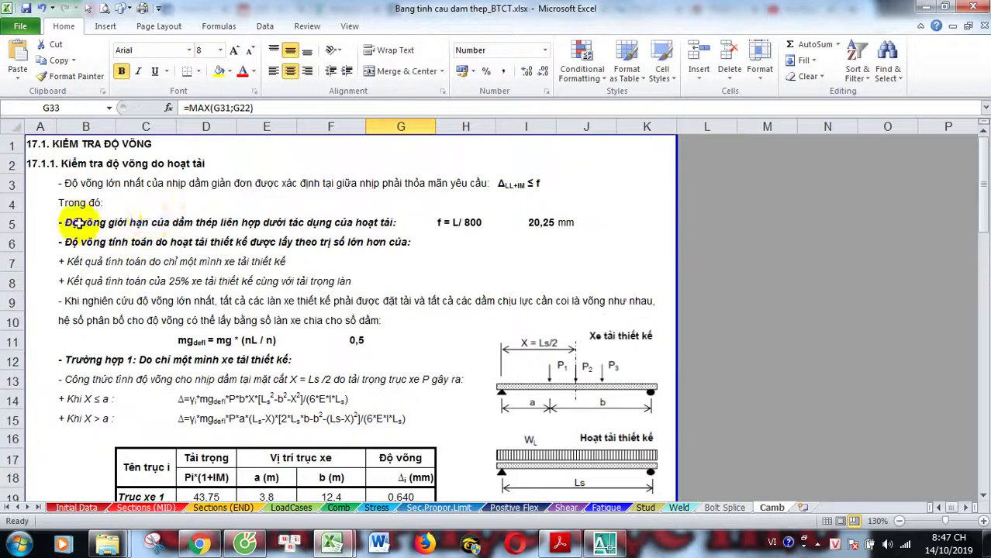
left_click_drag(74, 221, 372, 223)
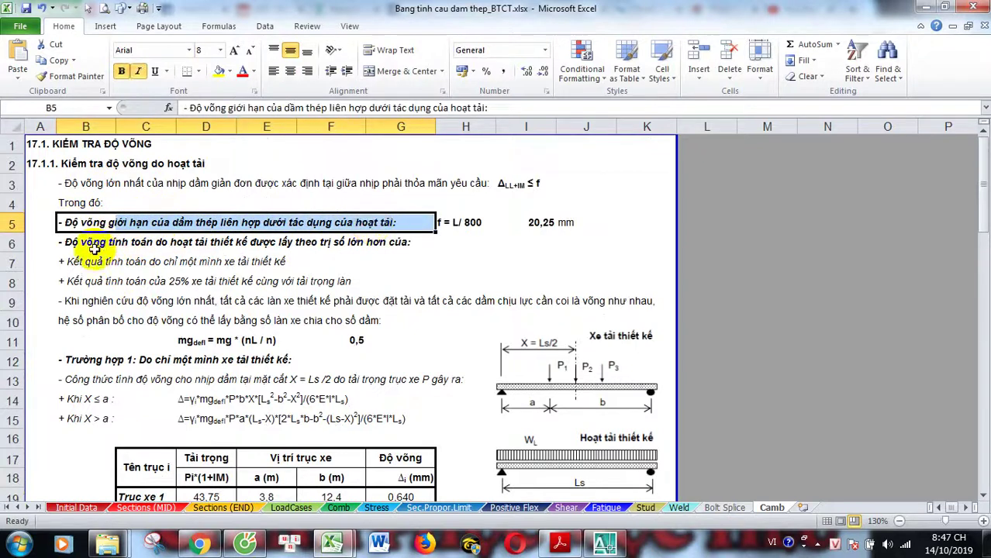
left_click_drag(74, 261, 281, 262)
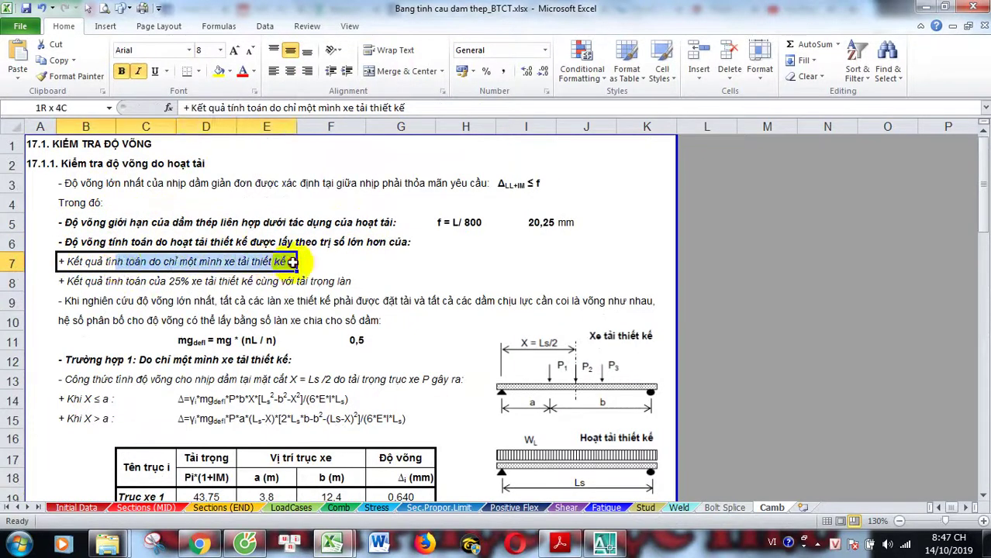
left_click(74, 261)
left_click(73, 281)
left_click_drag(74, 261, 286, 261)
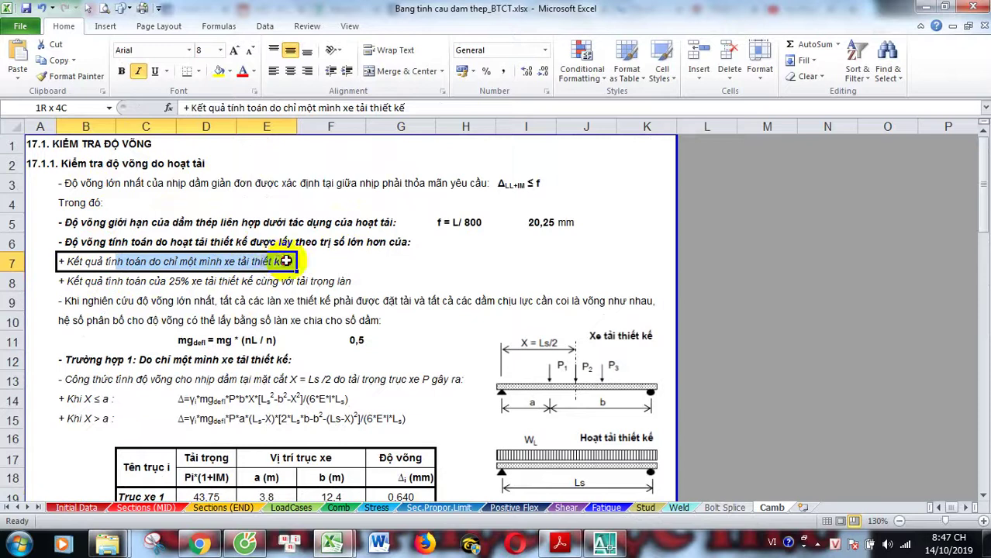
left_click_drag(66, 281, 338, 281)
scroll(418, 267, "down", 3)
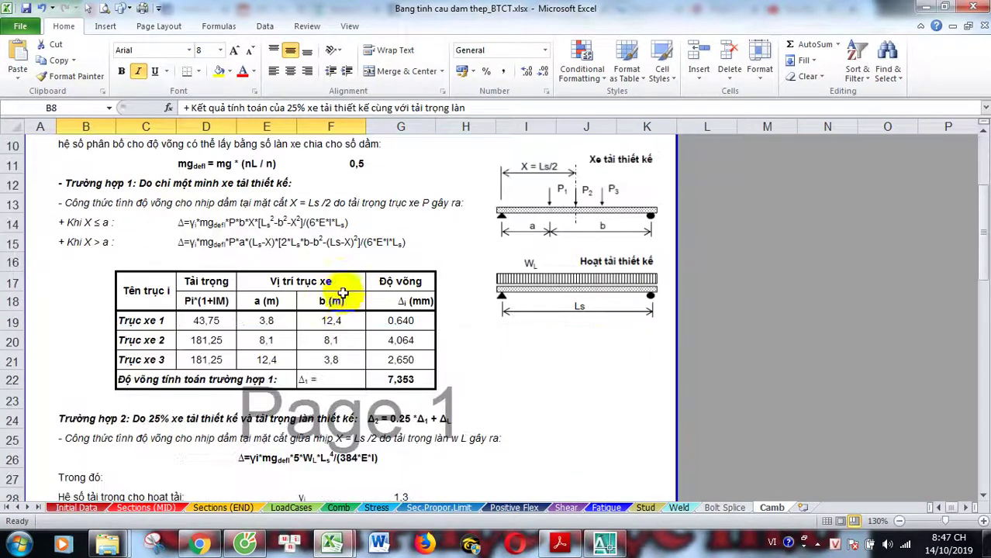
scroll(241, 310, "up", 3)
scroll(144, 281, "down", 8)
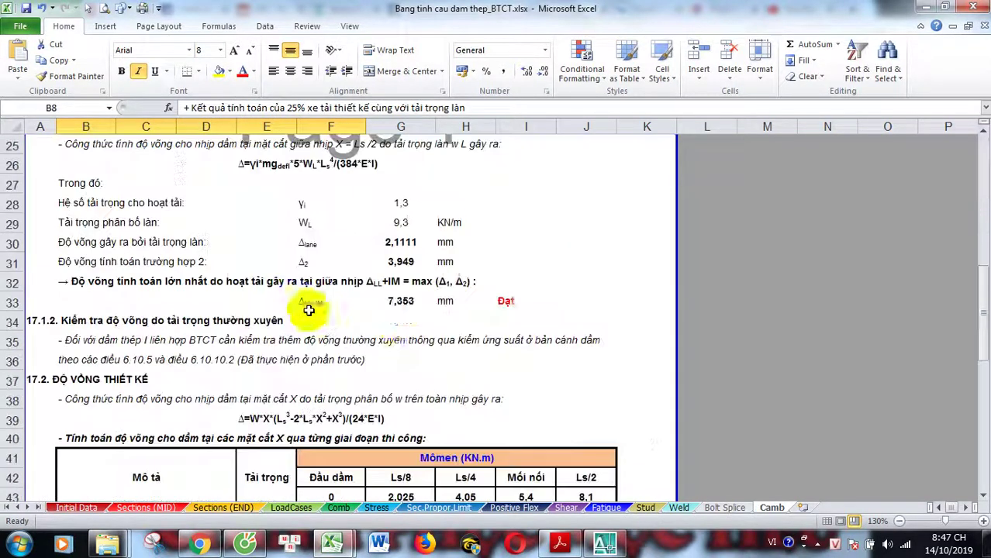
left_click(394, 301)
left_click_drag(175, 283, 403, 284)
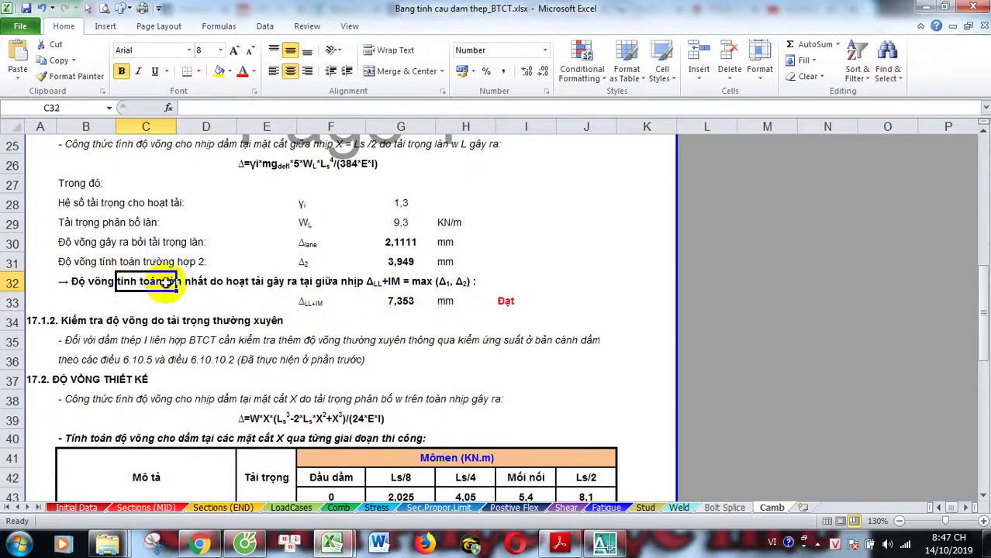
left_click(401, 301)
scroll(401, 300, "down", 3)
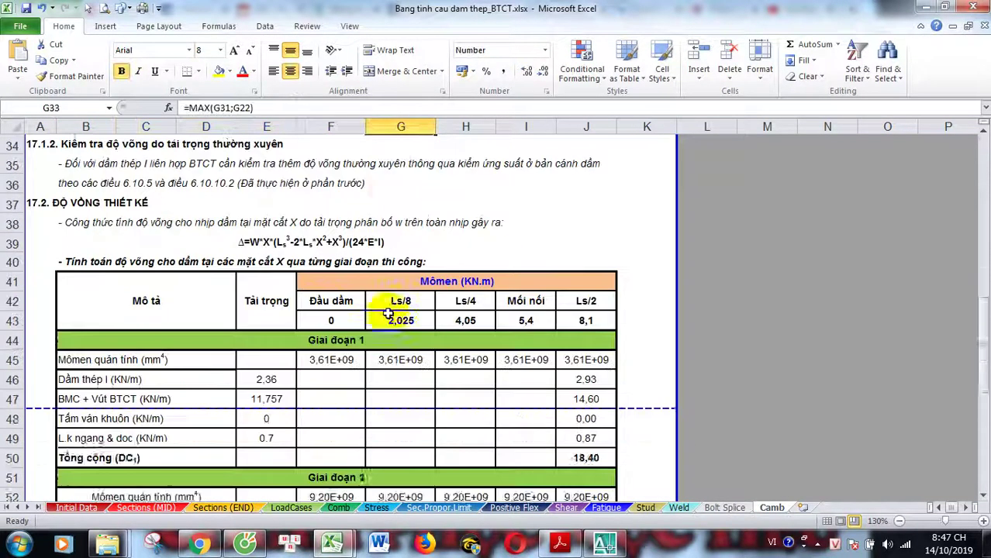
scroll(387, 249, "down", 1)
scroll(324, 310, "up", 3)
scroll(324, 319, "up", 3)
scroll(325, 320, "up", 2)
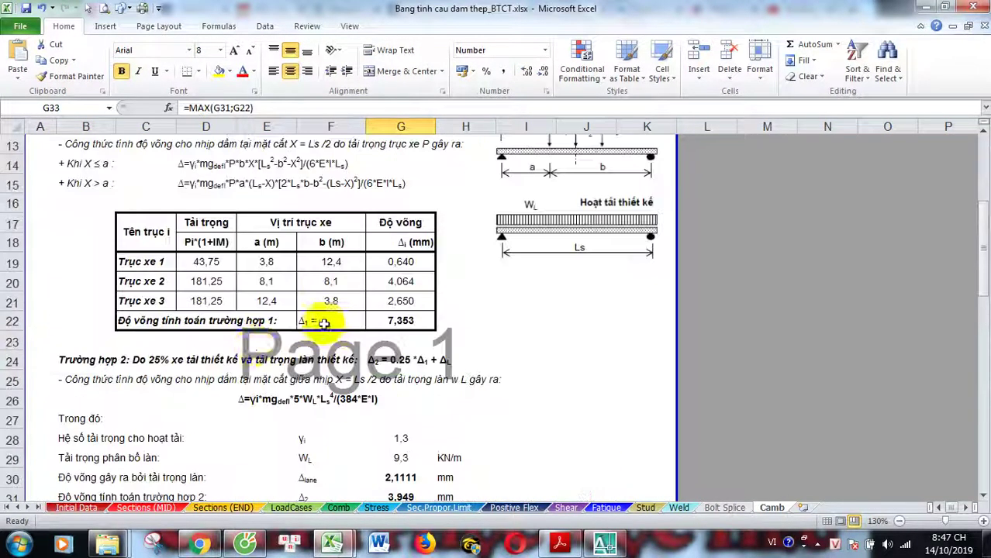
left_click_drag(151, 361, 426, 359)
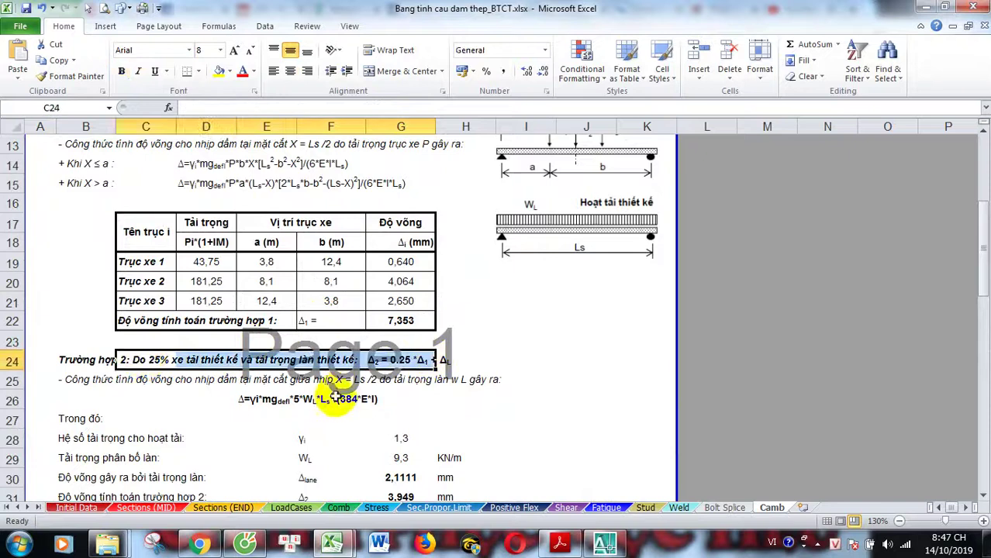
scroll(201, 359, "down", 2)
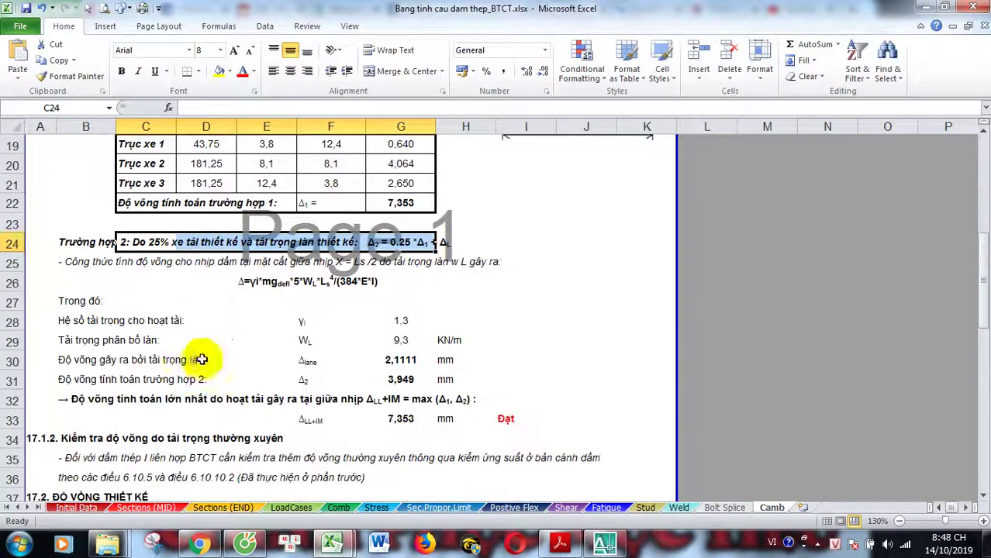
left_click(399, 420)
scroll(306, 384, "up", 4)
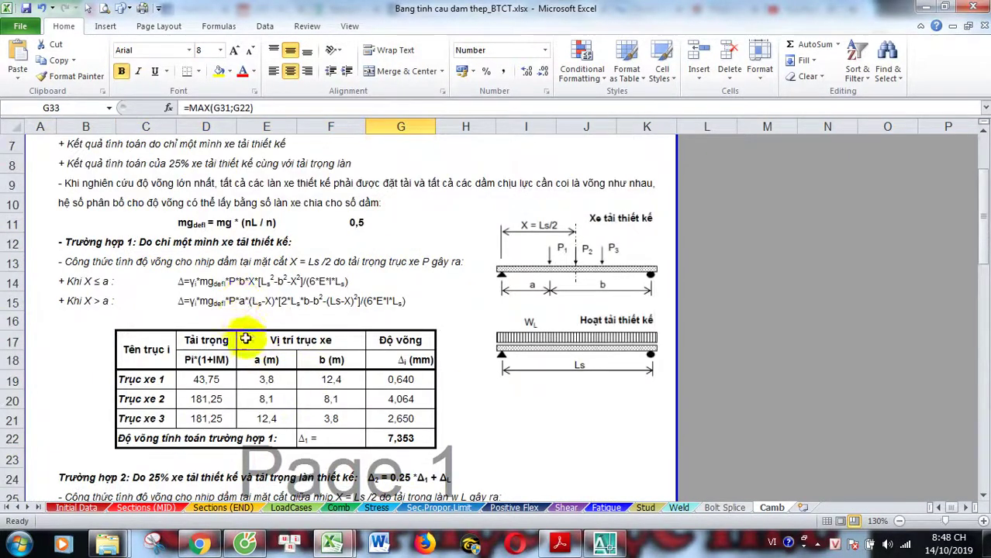
scroll(400, 439, "down", 5)
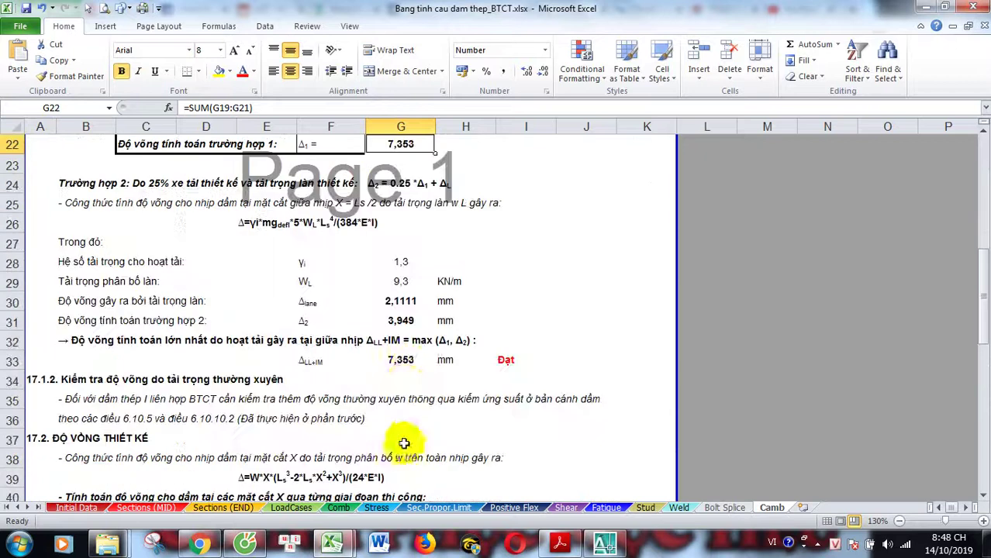
left_click(411, 364)
scroll(411, 364, "up", 1)
scroll(411, 364, "up", 1)
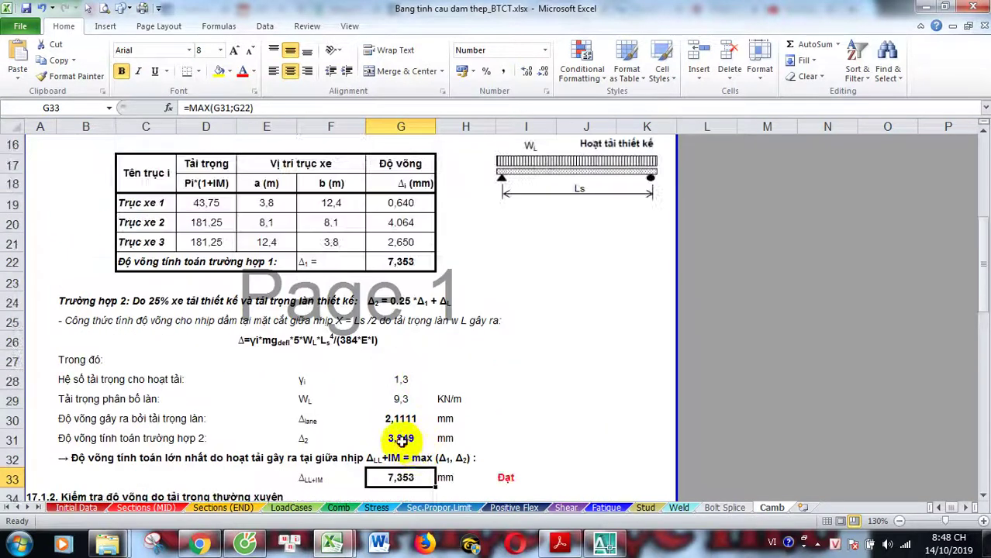
left_click(401, 438)
left_click(401, 262)
left_click(407, 478)
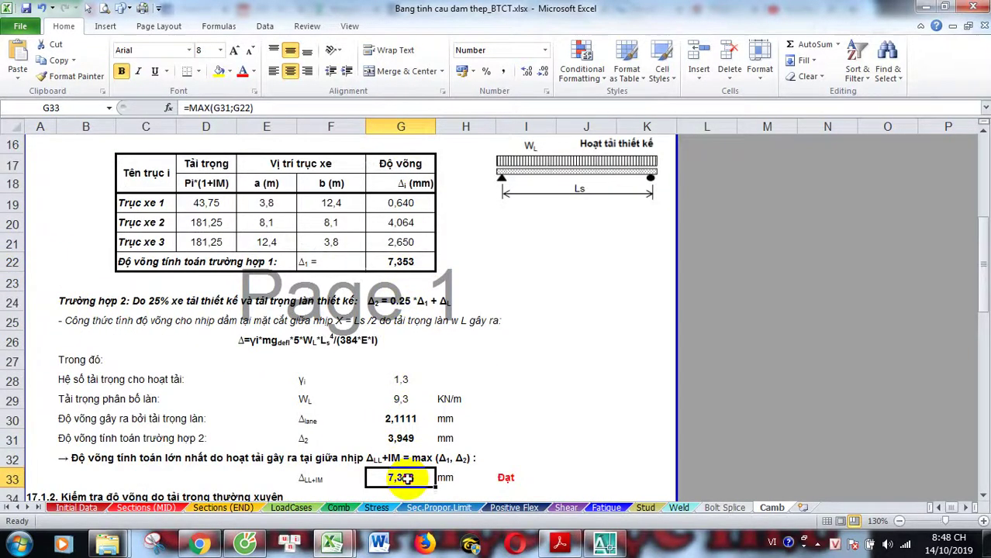
left_click(512, 478)
double_click(512, 478)
scroll(549, 478, "down", 1)
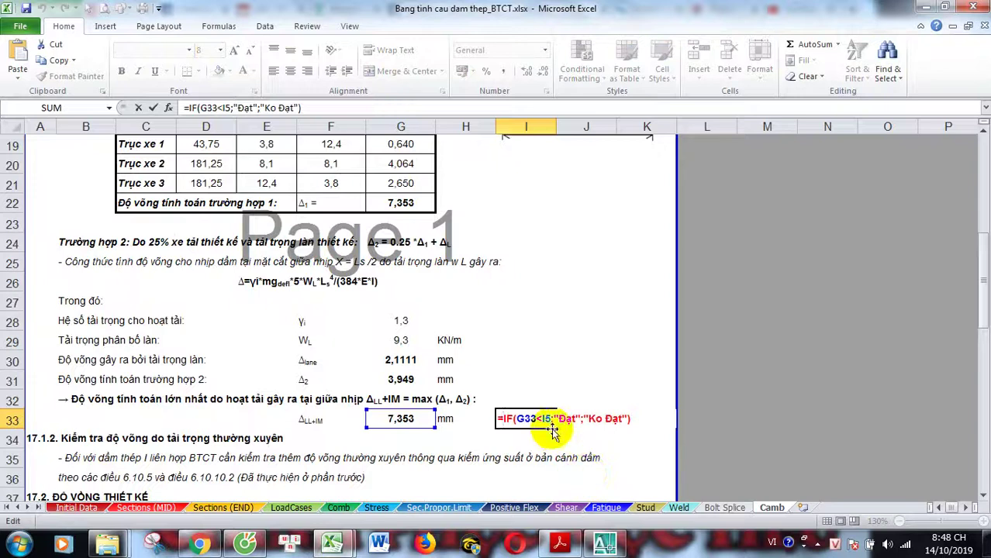
scroll(552, 427, "up", 6)
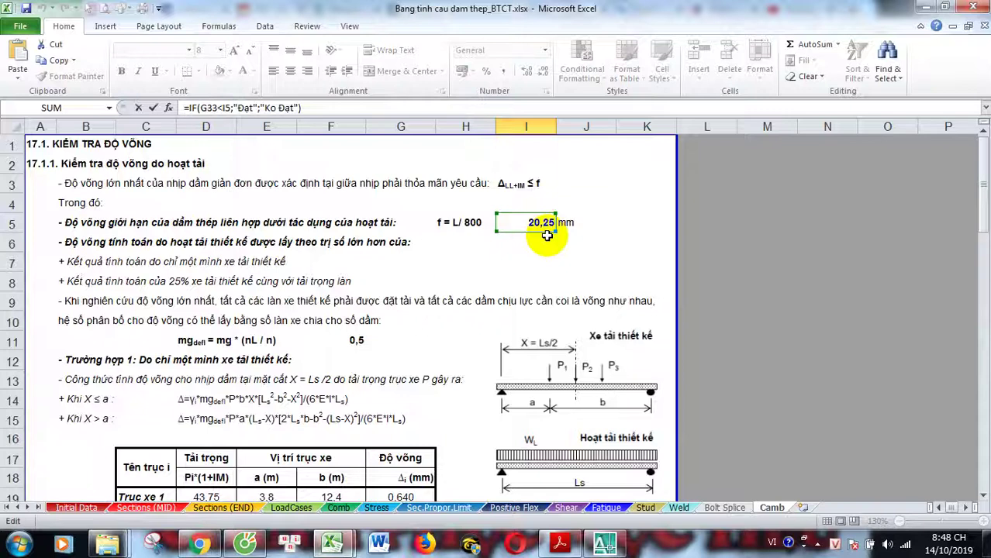
key("Escape")
scroll(543, 233, "down", 5)
scroll(393, 307, "up", 2)
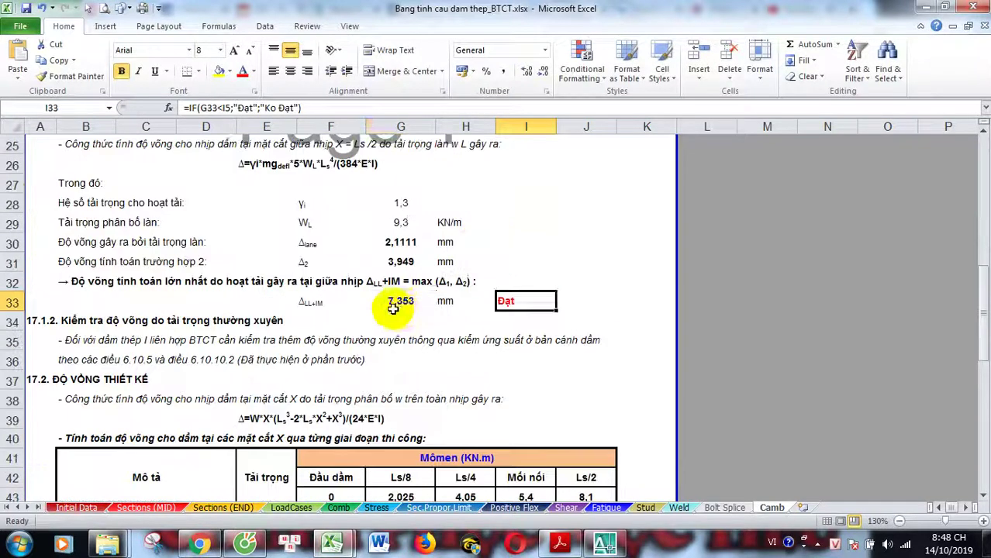
left_click(397, 304)
scroll(453, 319, "down", 2)
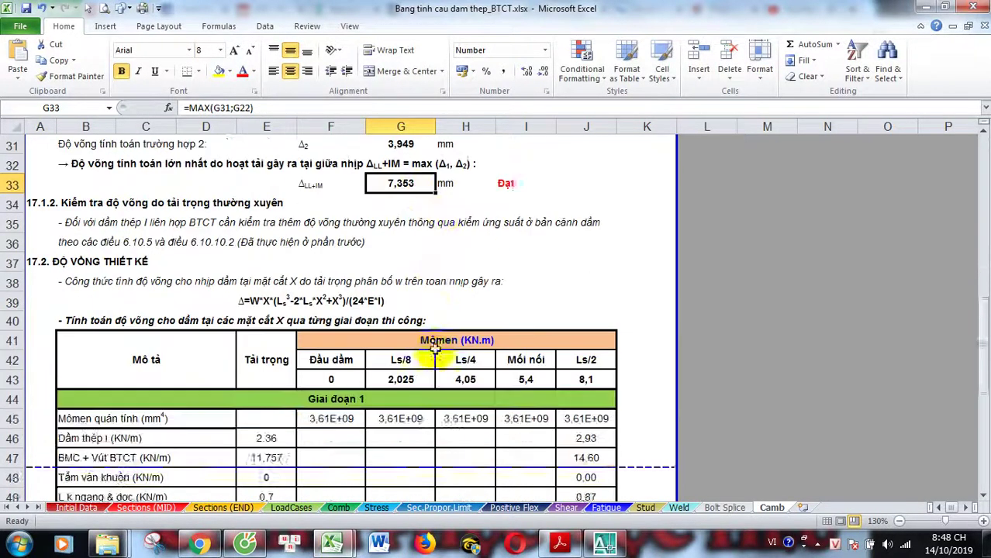
scroll(435, 381, "down", 3)
scroll(419, 384, "down", 6)
scroll(379, 387, "up", 4)
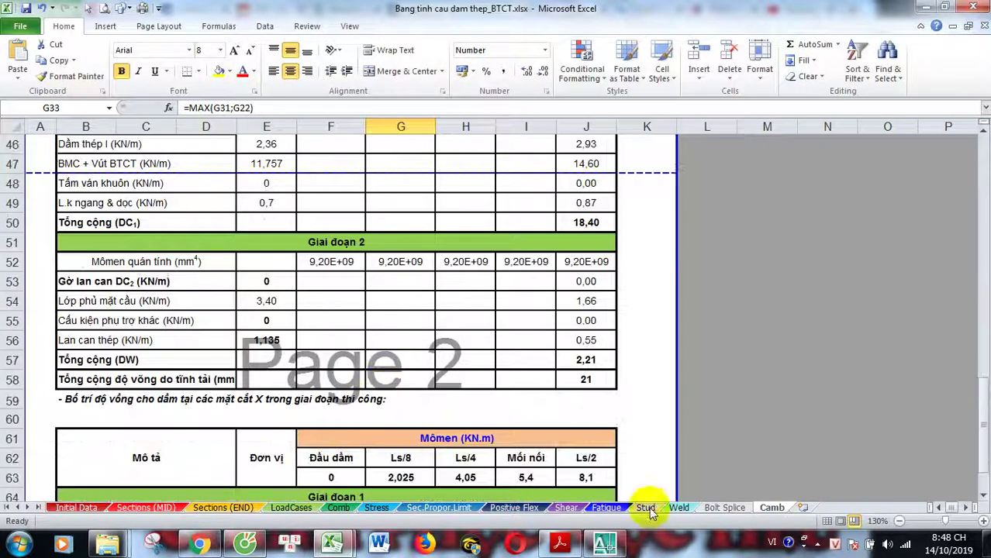
scroll(321, 406, "up", 4)
scroll(318, 404, "up", 1)
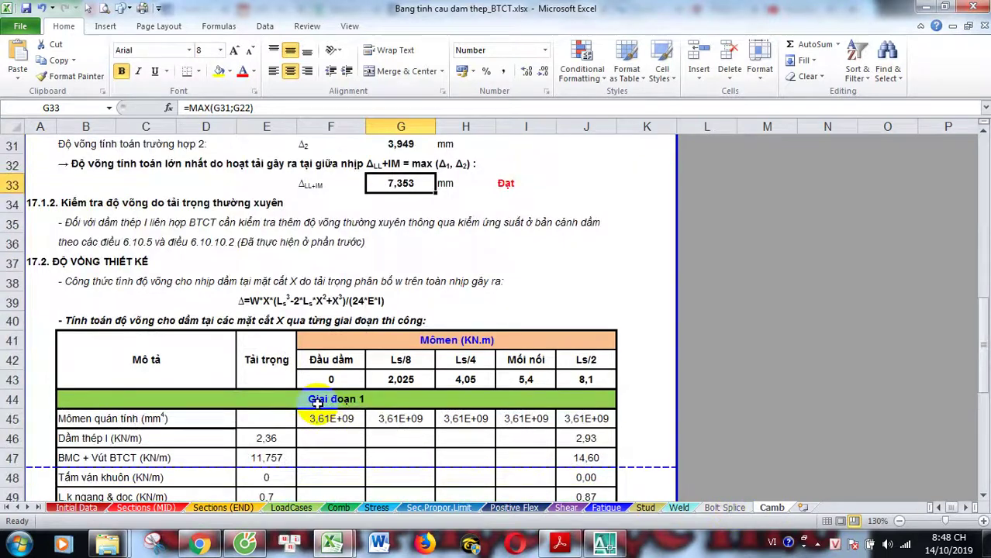
scroll(62, 265, "down", 1)
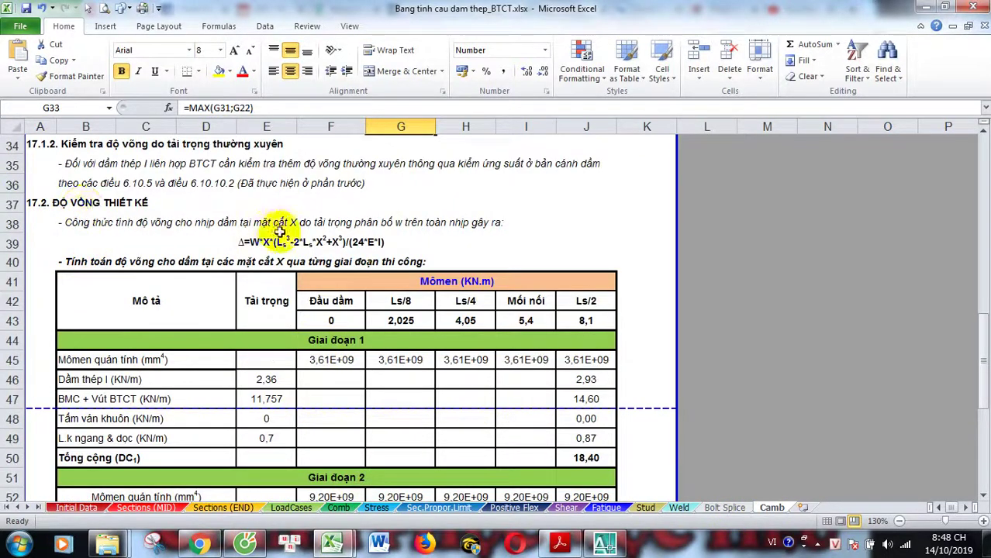
scroll(256, 229, "down", 1)
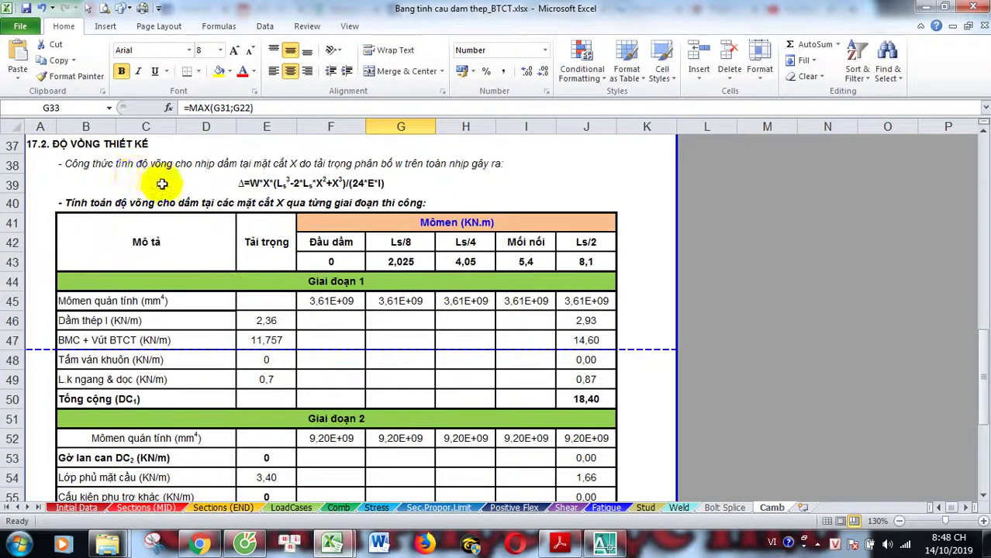
left_click_drag(67, 163, 490, 161)
scroll(404, 233, "down", 5)
scroll(341, 279, "up", 5)
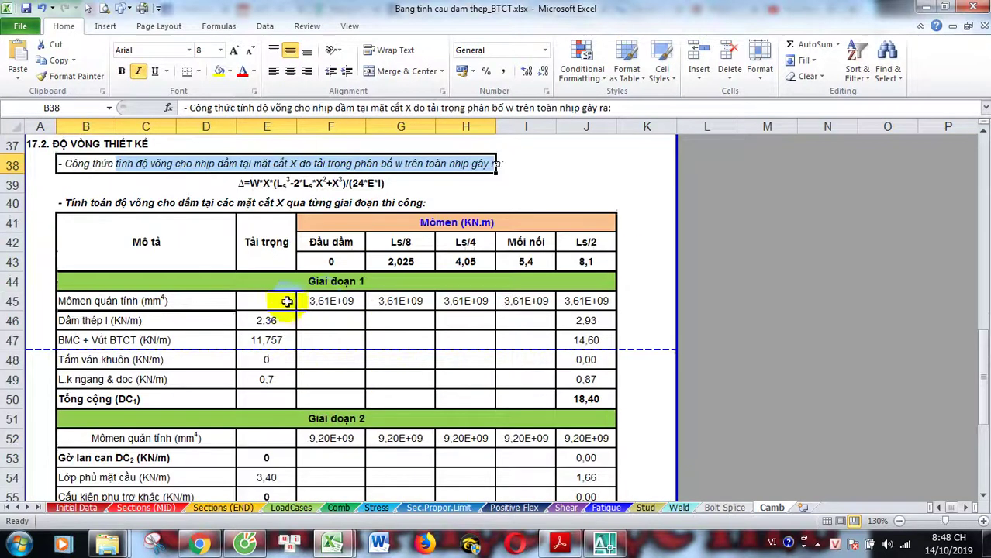
left_click_drag(109, 203, 393, 194)
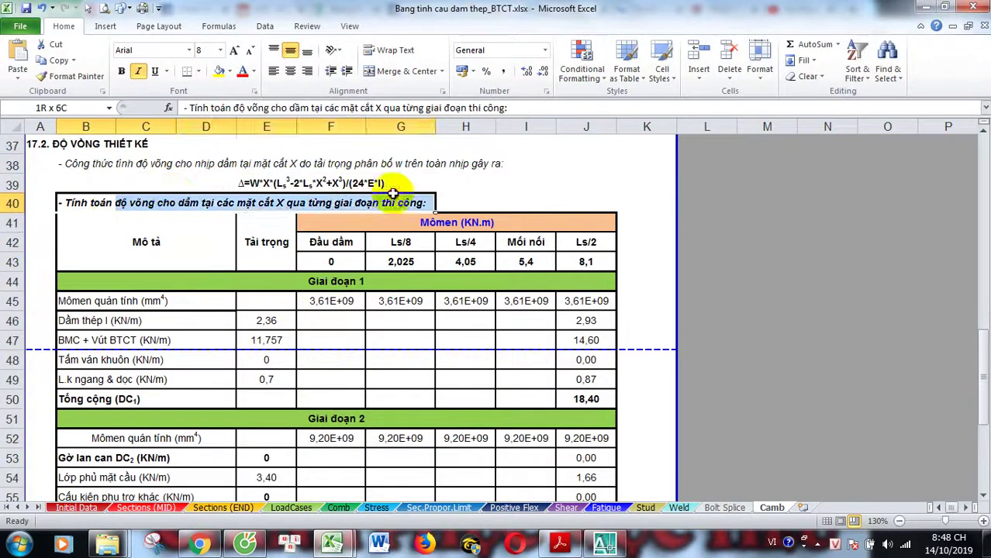
scroll(360, 265, "down", 3)
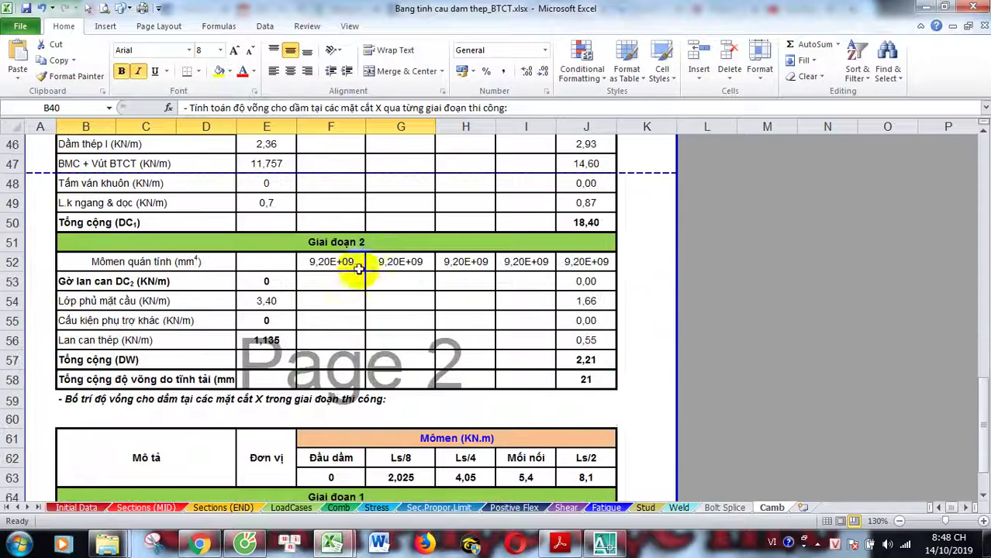
scroll(351, 310, "down", 6)
scroll(346, 341, "up", 3)
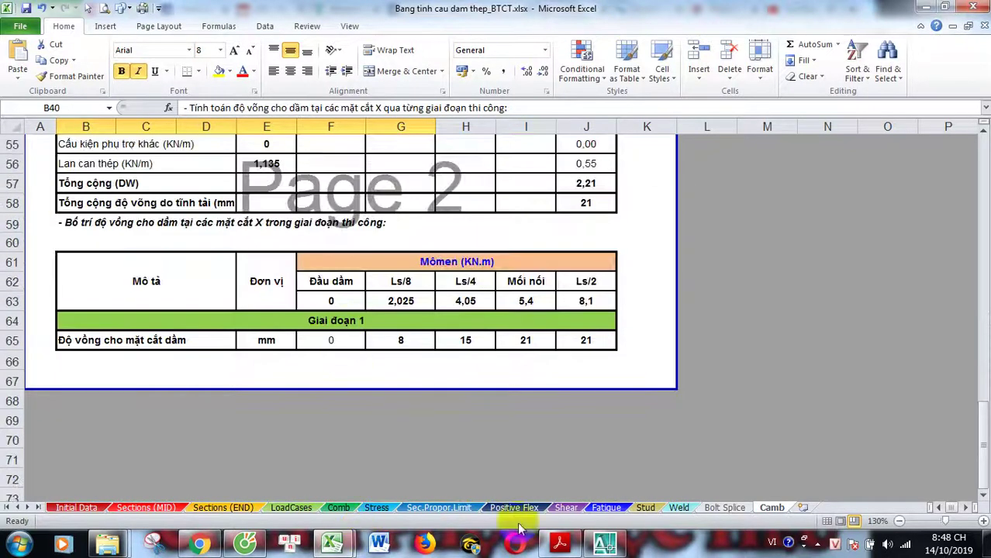
left_click(604, 544)
Fit the full Layout2 sheet of ĐỒ ÁN CẦU THÉP.dwg in view and expand the hidden tray icons.
scroll(411, 242, "up", 7)
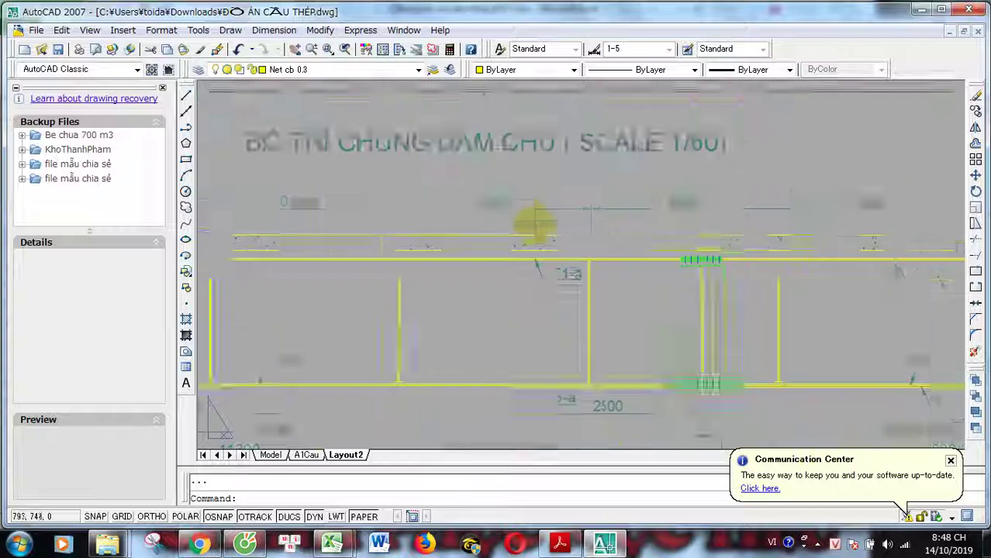
scroll(530, 221, "down", 3)
scroll(507, 260, "up", 3)
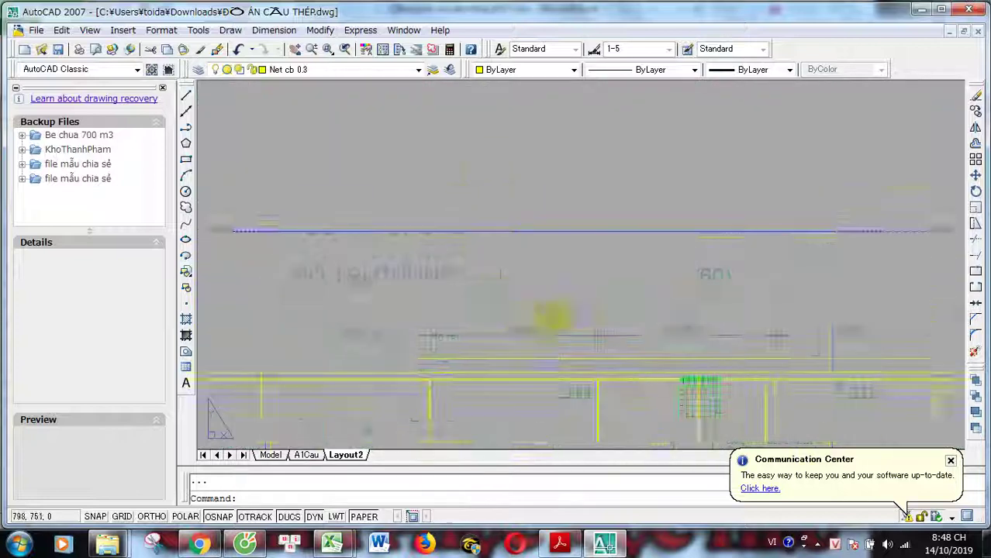
scroll(423, 226, "down", 7)
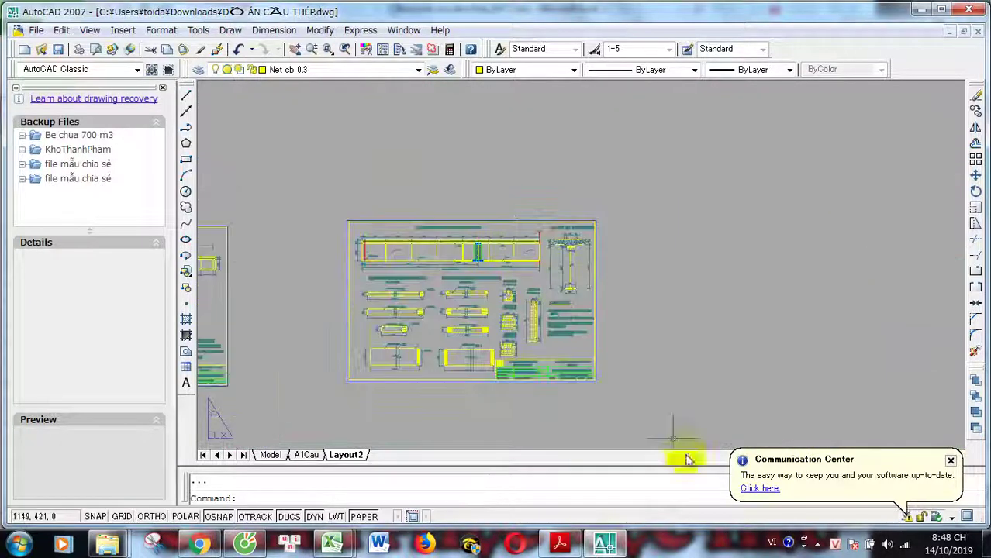
left_click(816, 544)
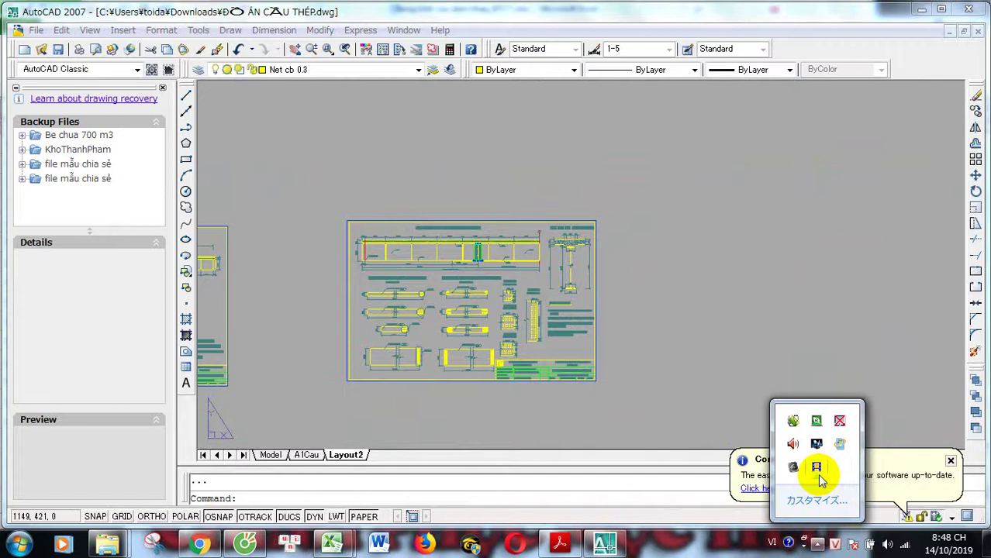